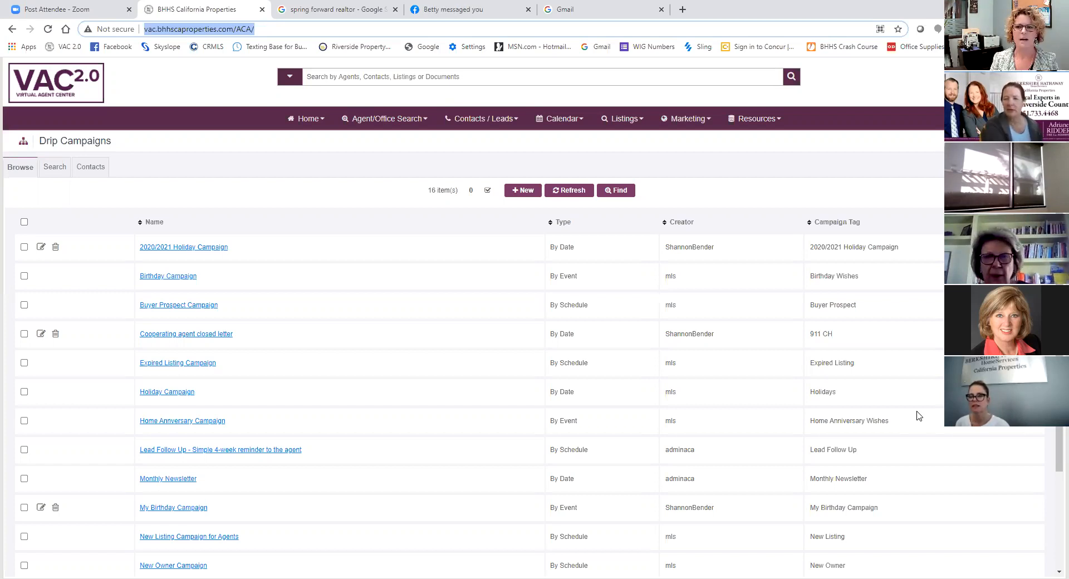
- Return to the Virtual Agent Center home page and open the Drip Campaigns list from the marketing features
{"action": "left_click", "coordinate": [306, 119]}
{"action": "left_click", "coordinate": [308, 143]}
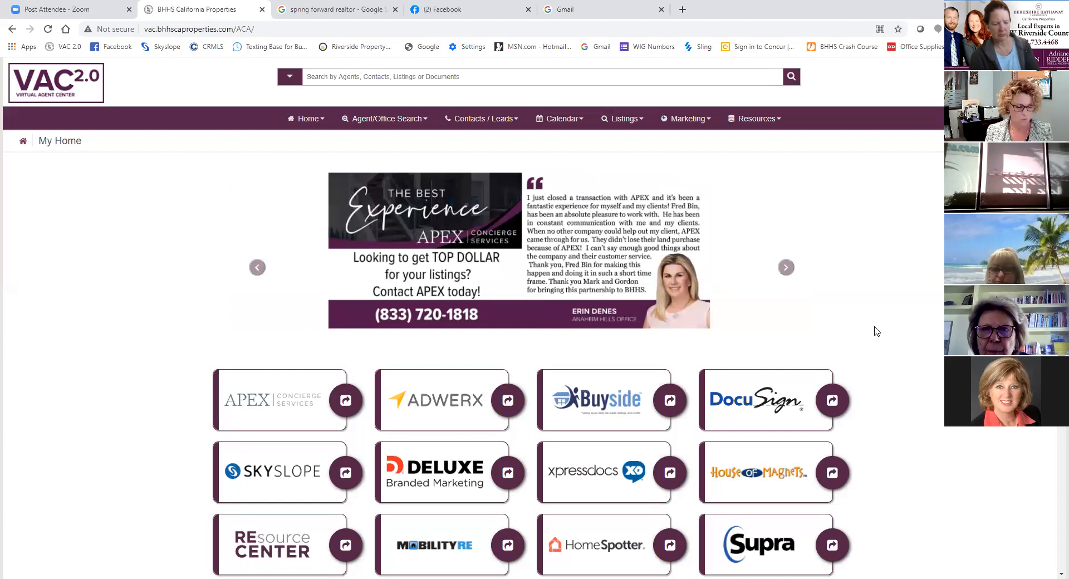
{"action": "left_click", "coordinate": [703, 121]}
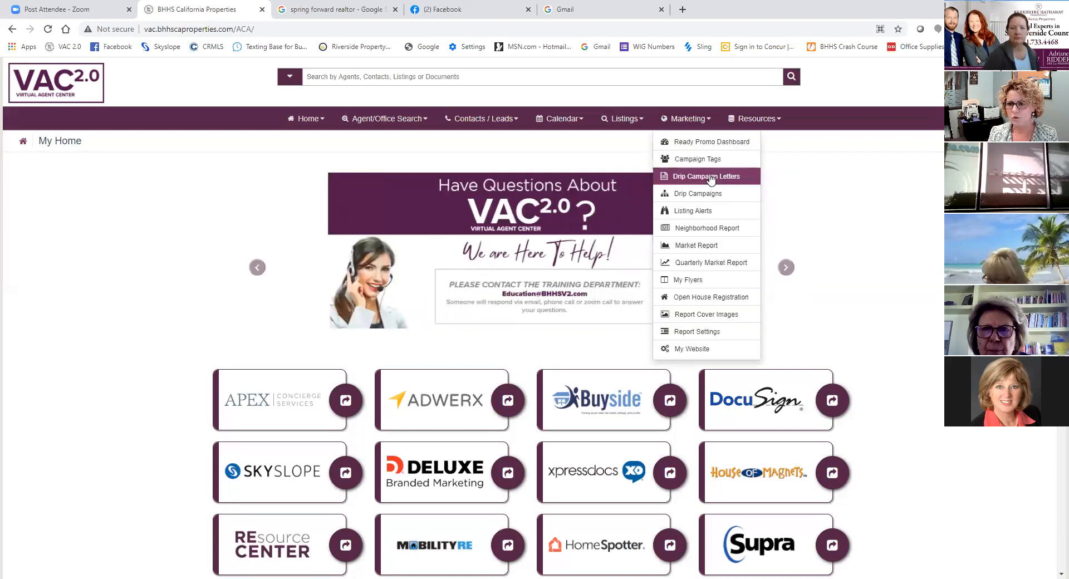
{"action": "left_click", "coordinate": [715, 200]}
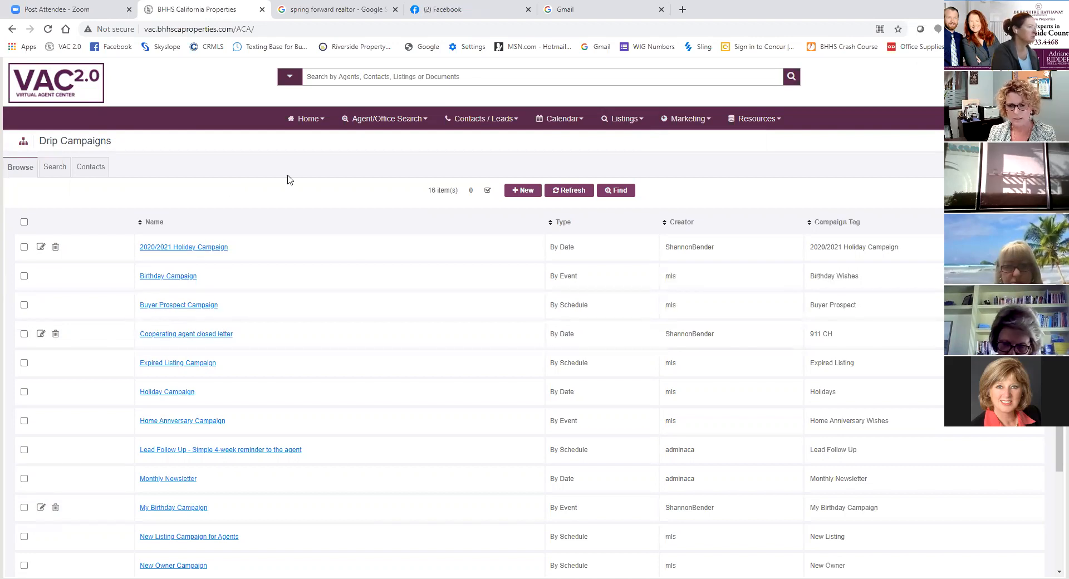
- Start a new drip campaign and set its type to By Date
{"action": "left_click", "coordinate": [526, 191]}
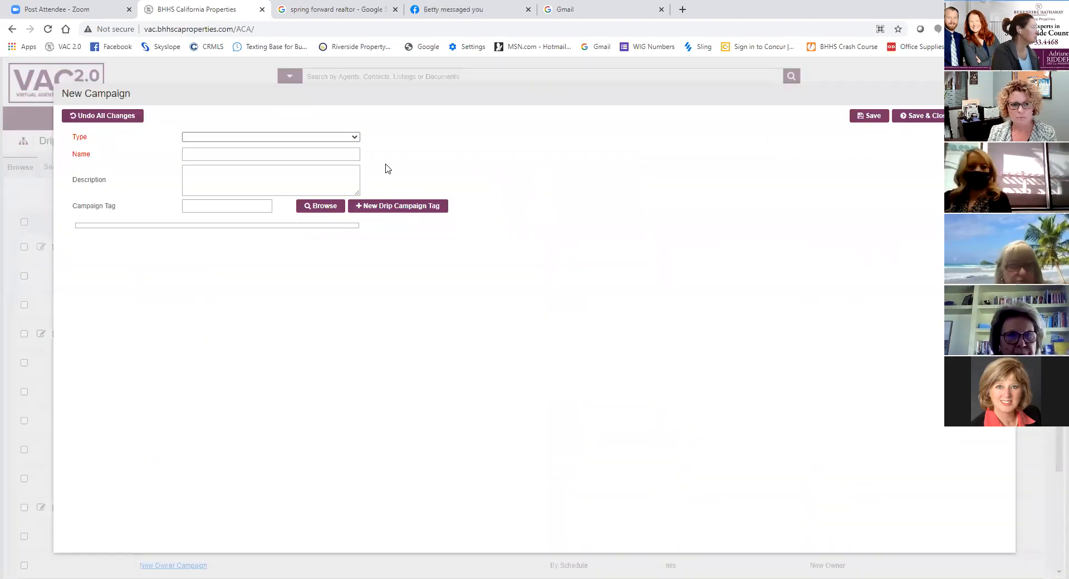
{"action": "left_click", "coordinate": [246, 138]}
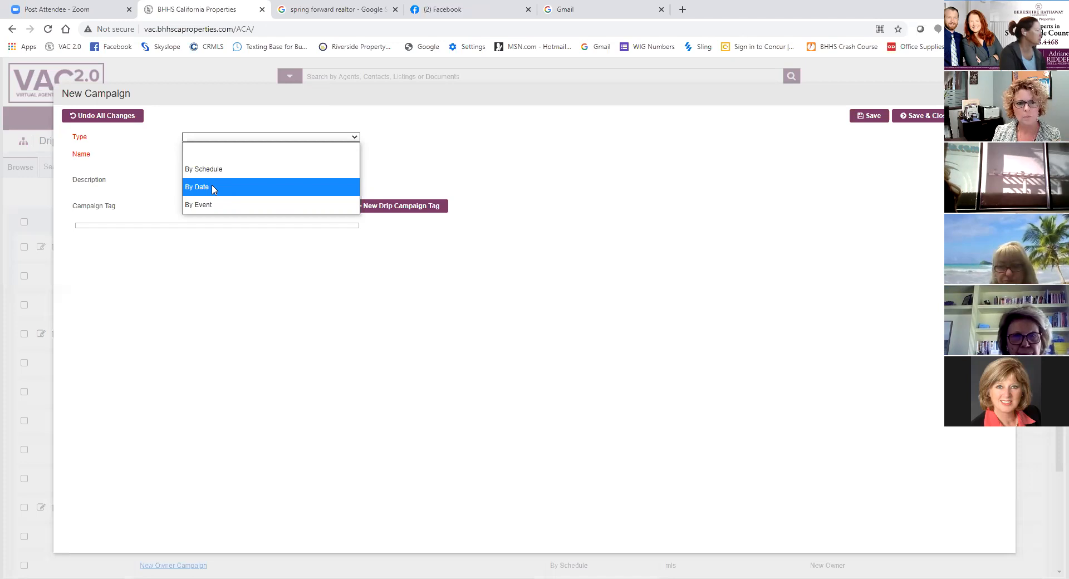
{"action": "left_click", "coordinate": [213, 188]}
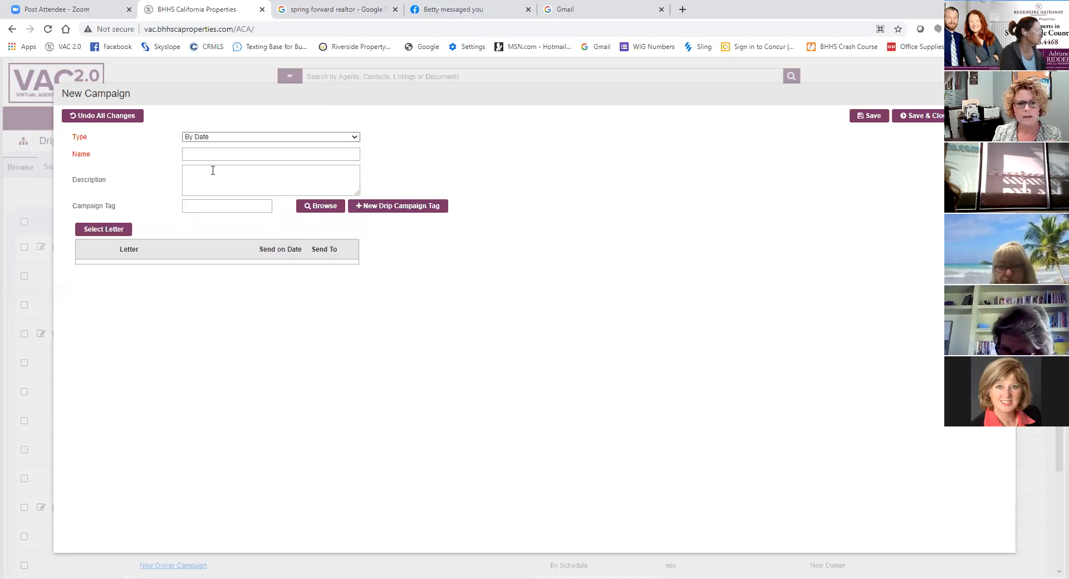
- Name the new campaign with the agent's first name in possessive form followed by "2021 Holiday Campaign"
{"action": "left_click", "coordinate": [207, 153]}
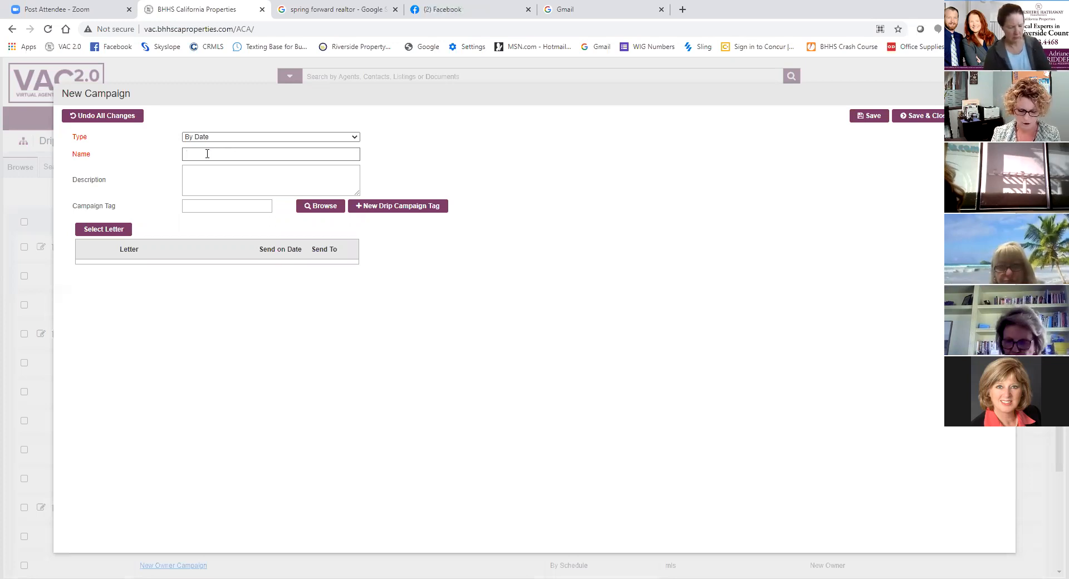
{"action": "type", "text": "Shannon"}
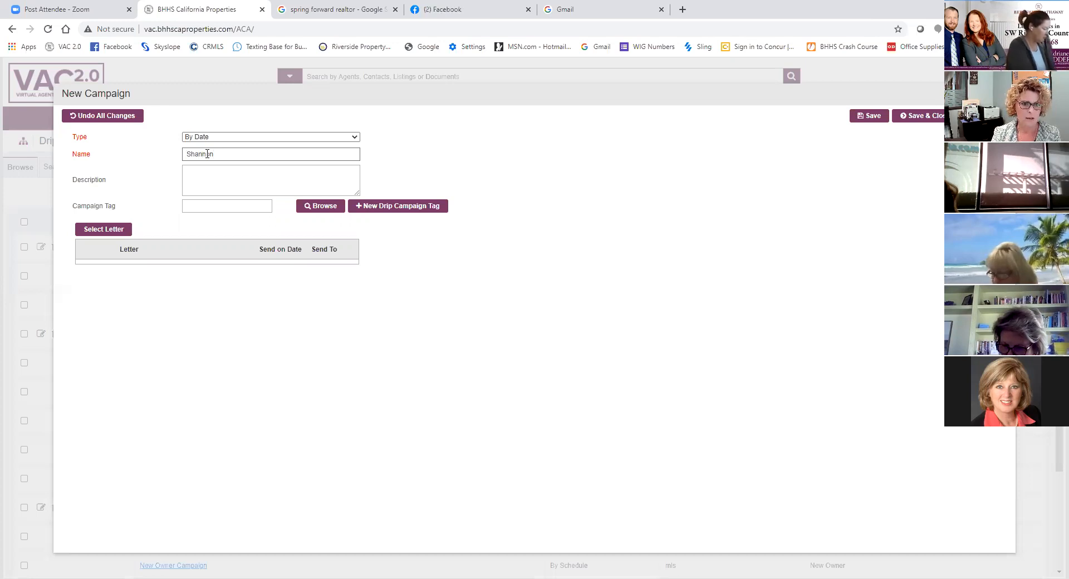
{"action": "type", "text": "'s 2"}
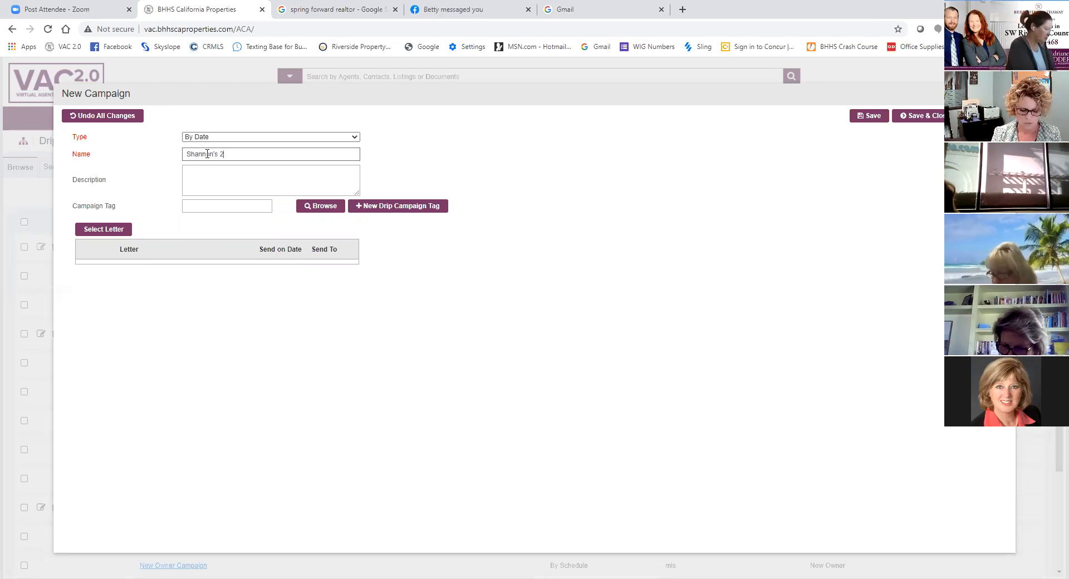
{"action": "type", "text": "021 Holid"}
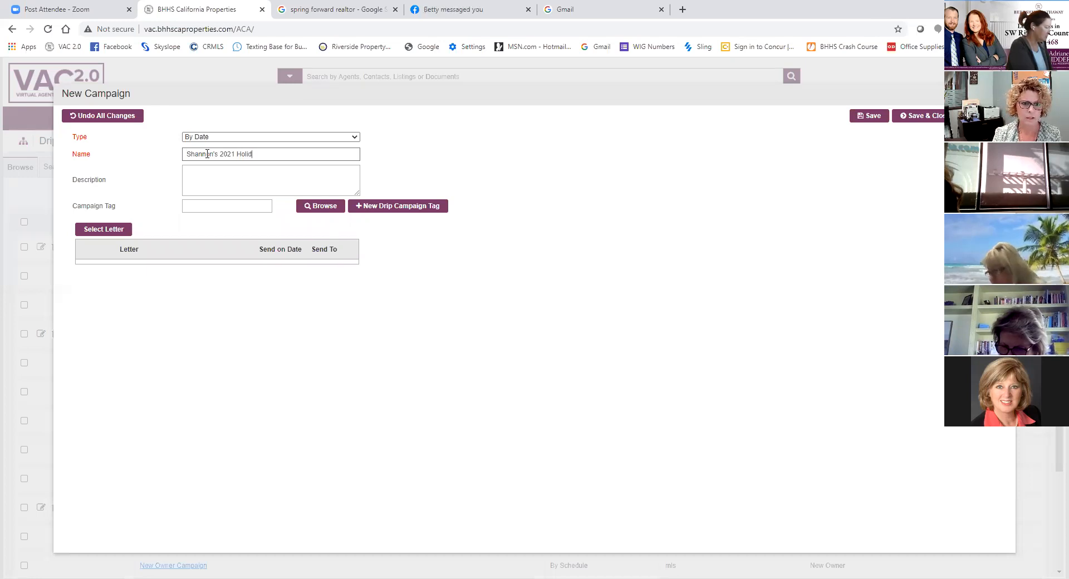
{"action": "type", "text": "ay Campaign"}
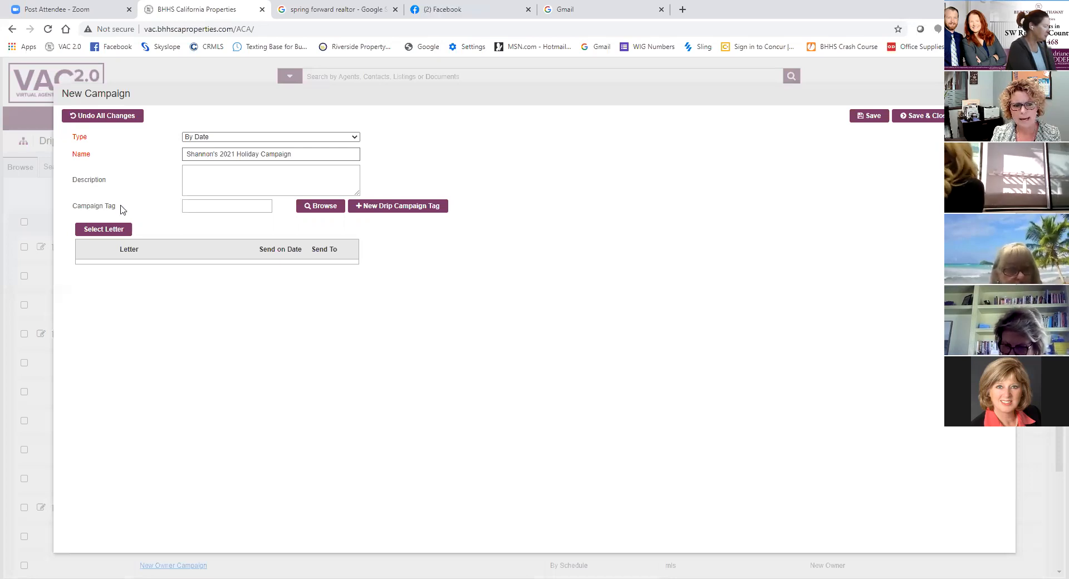
- Create and save a new drip campaign tag consisting of the agent's possessive first name and "2021 Holiday Campaign"
{"action": "left_click", "coordinate": [388, 210]}
{"action": "left_click", "coordinate": [220, 137]}
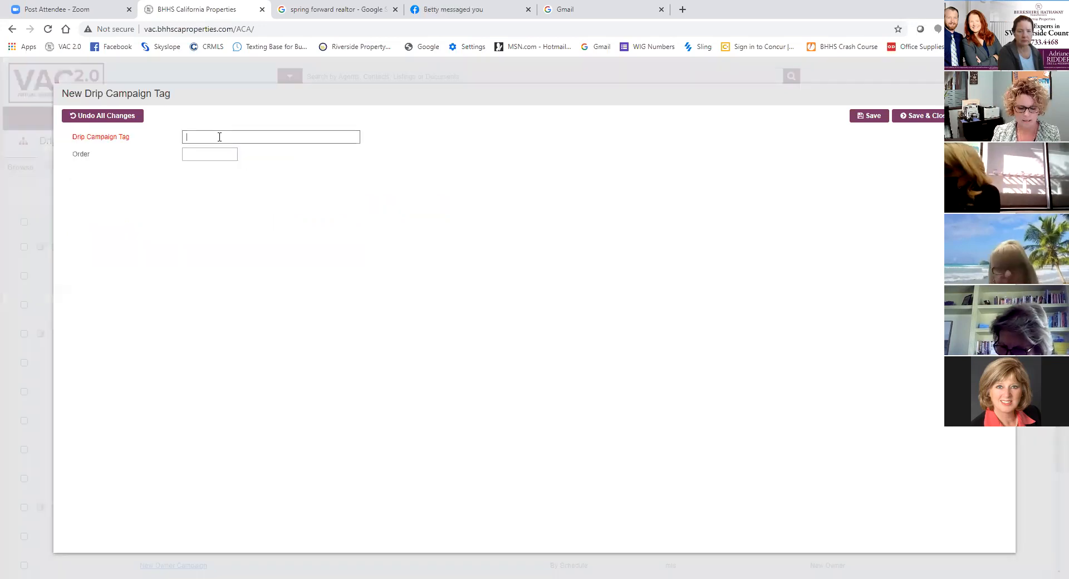
{"action": "type", "text": "Shannon"}
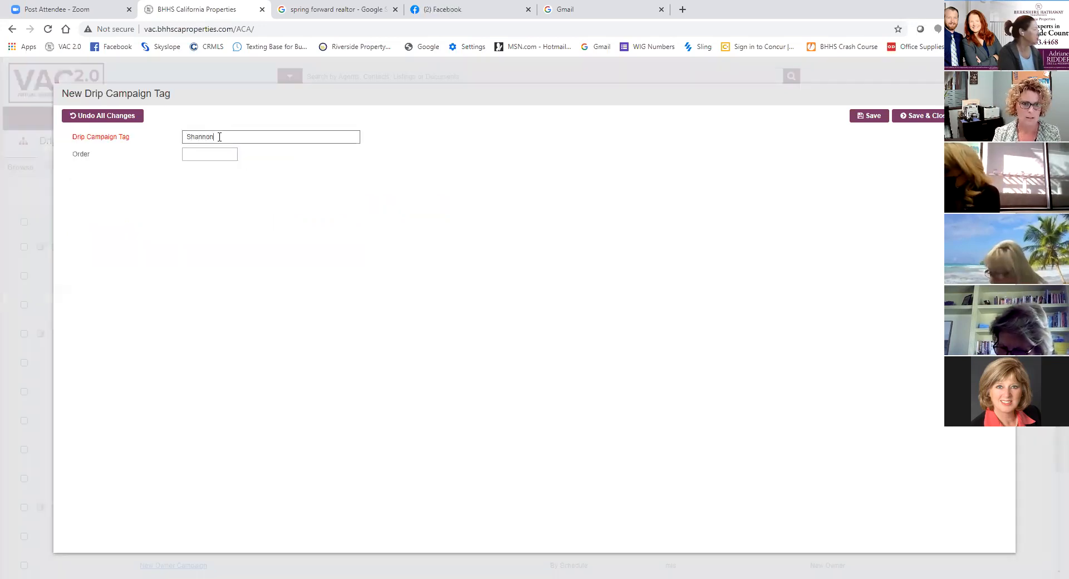
{"action": "type", "text": "'s 2021"}
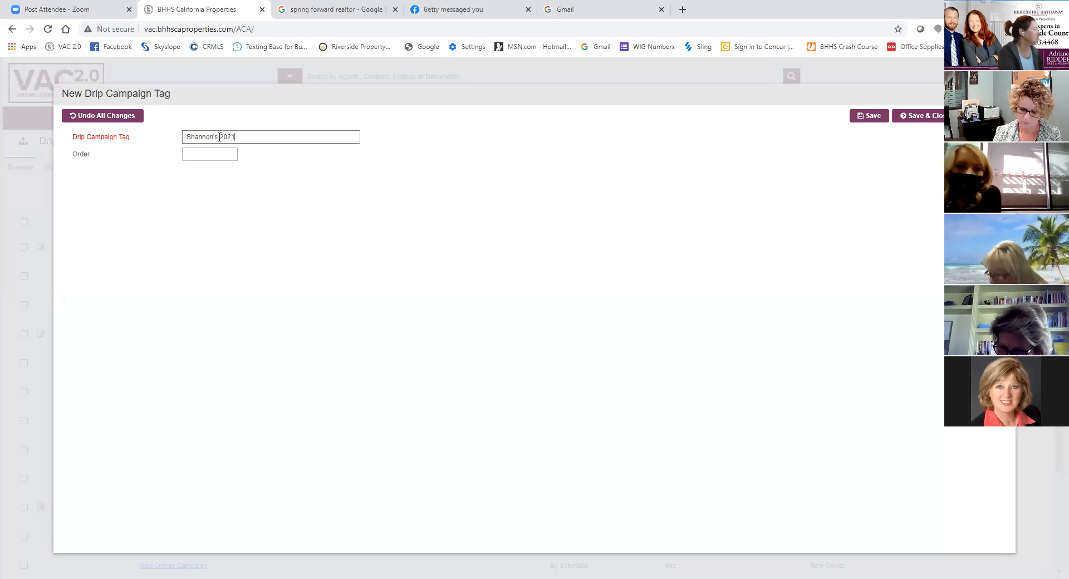
{"action": "type", "text": " Holiday "}
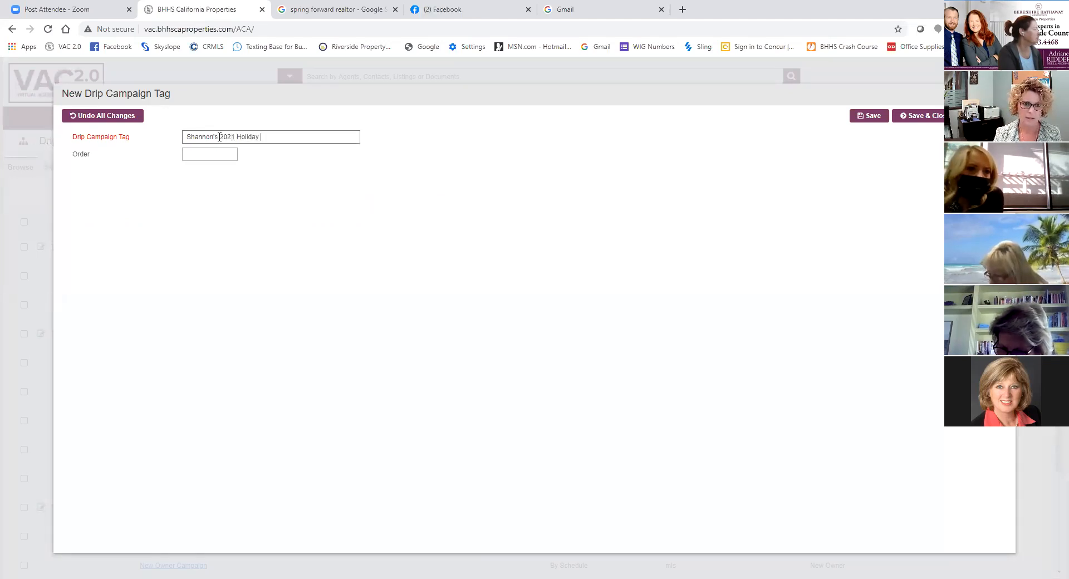
{"action": "type", "text": "Campaign"}
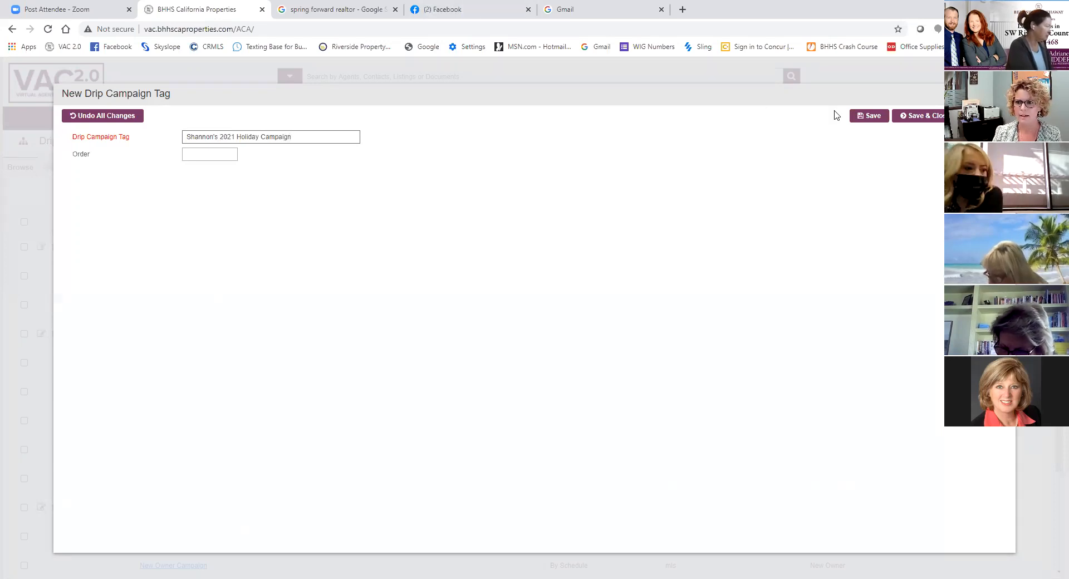
{"action": "left_click", "coordinate": [866, 119]}
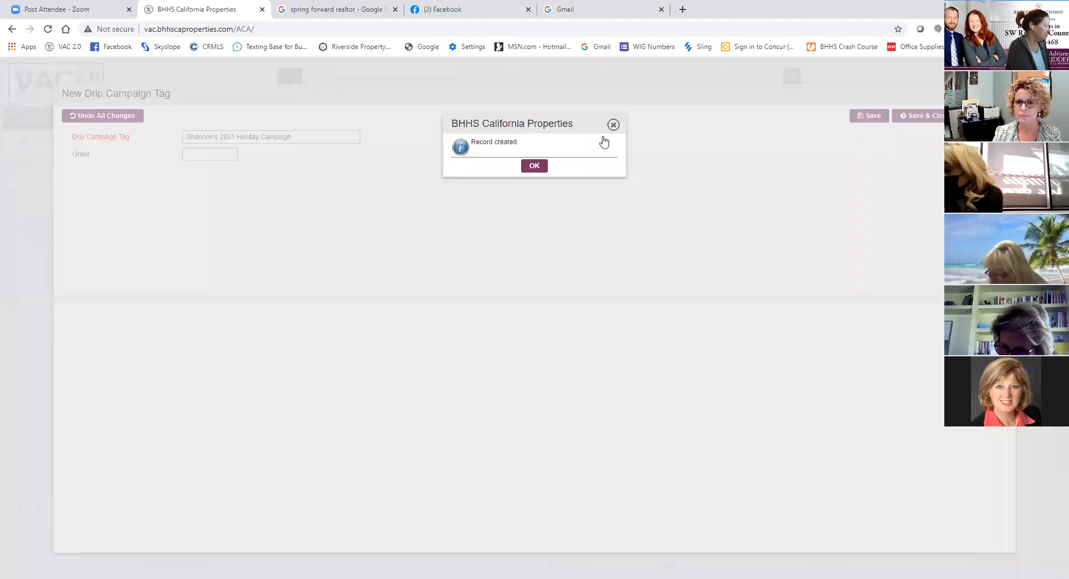
{"action": "left_click", "coordinate": [536, 167]}
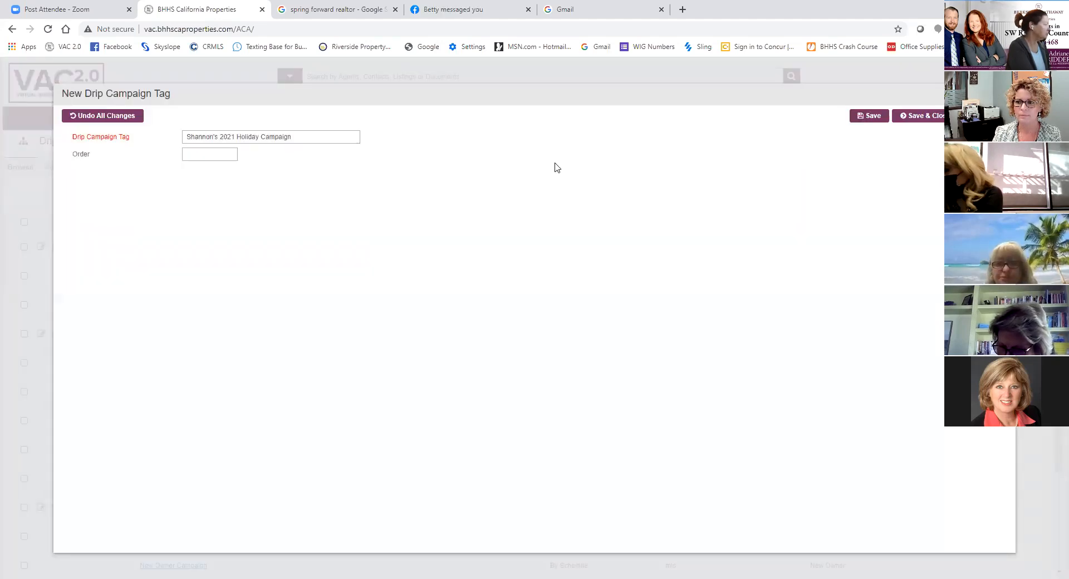
{"action": "left_click_drag", "start_coordinate": [698, 98], "coordinate": [640, 159]}
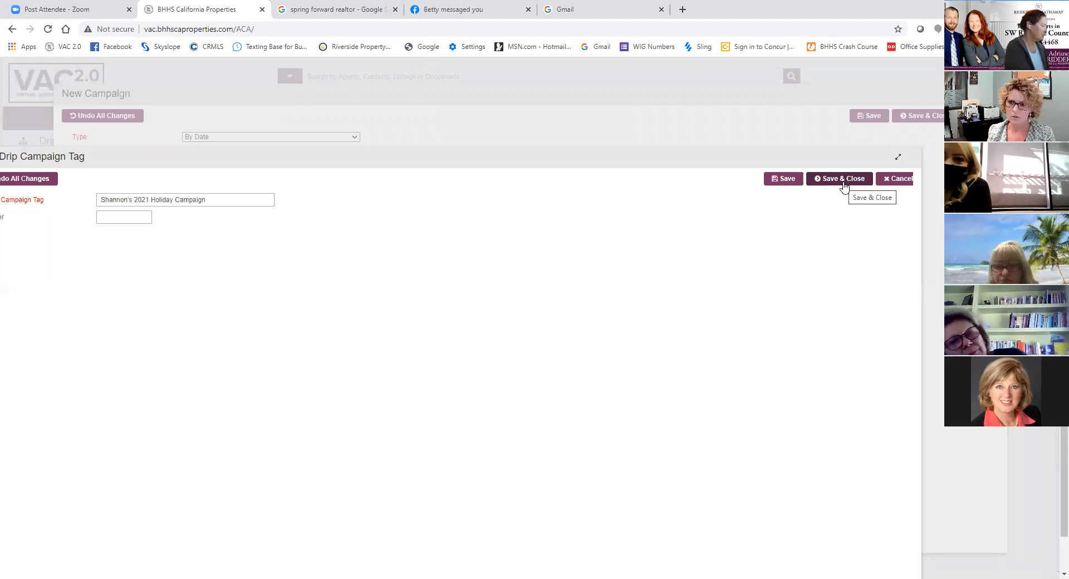
{"action": "left_click", "coordinate": [843, 179]}
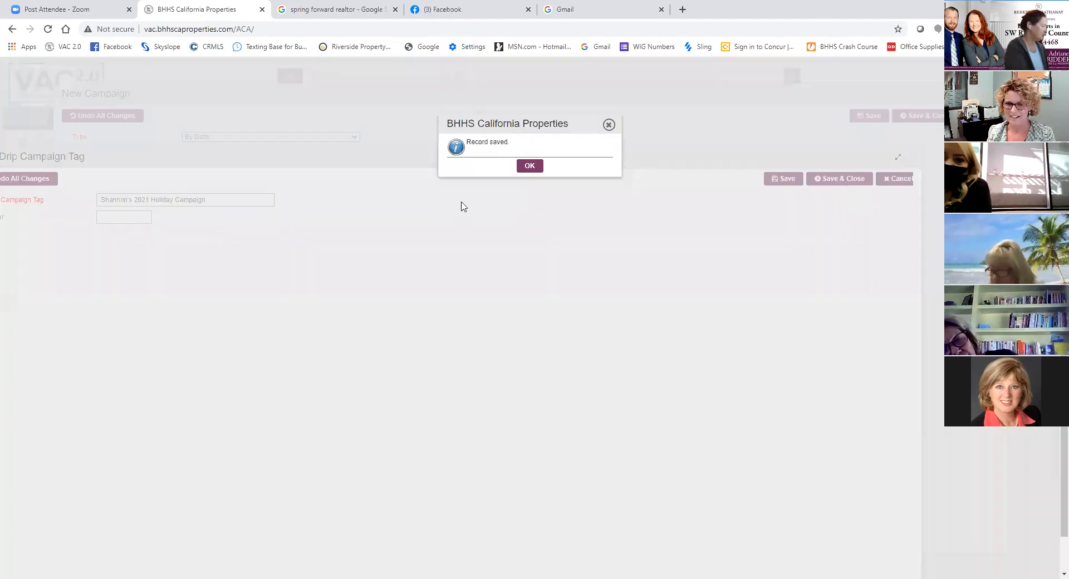
{"action": "left_click", "coordinate": [529, 166]}
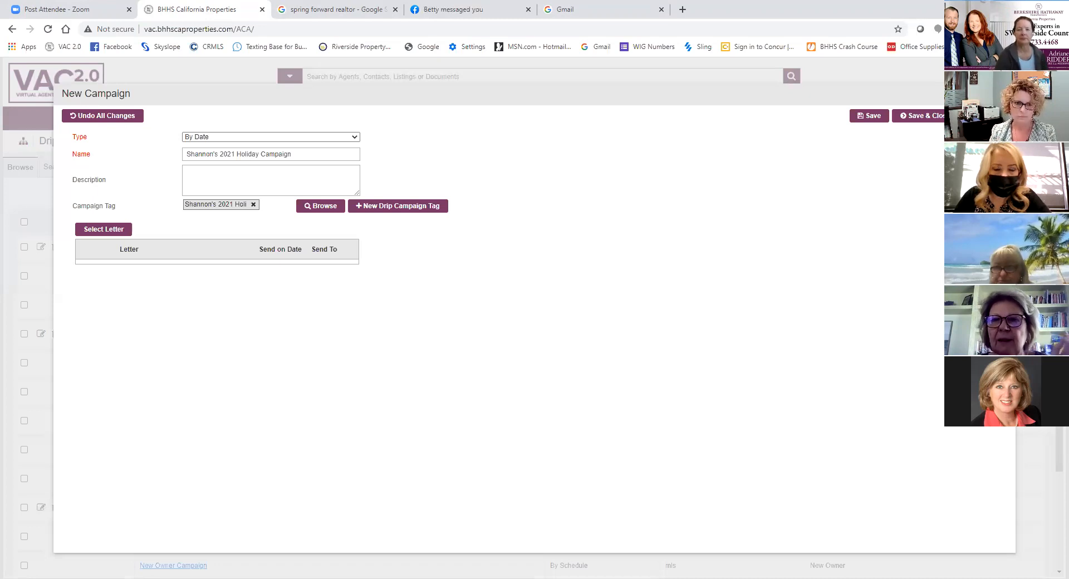
{"action": "left_click_drag", "start_coordinate": [720, 101], "coordinate": [668, 105]}
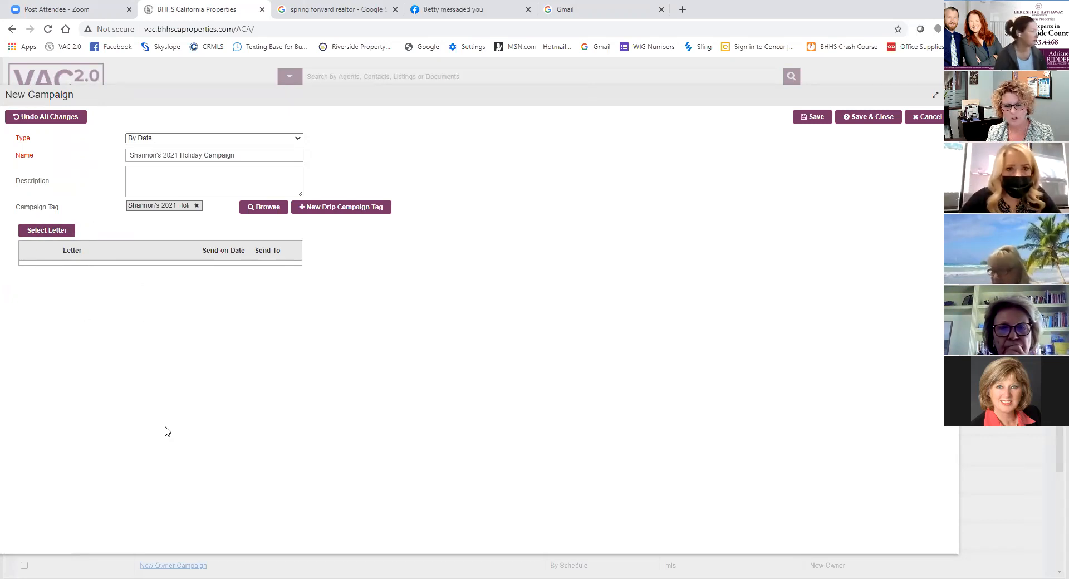
{"action": "left_click", "coordinate": [858, 118]}
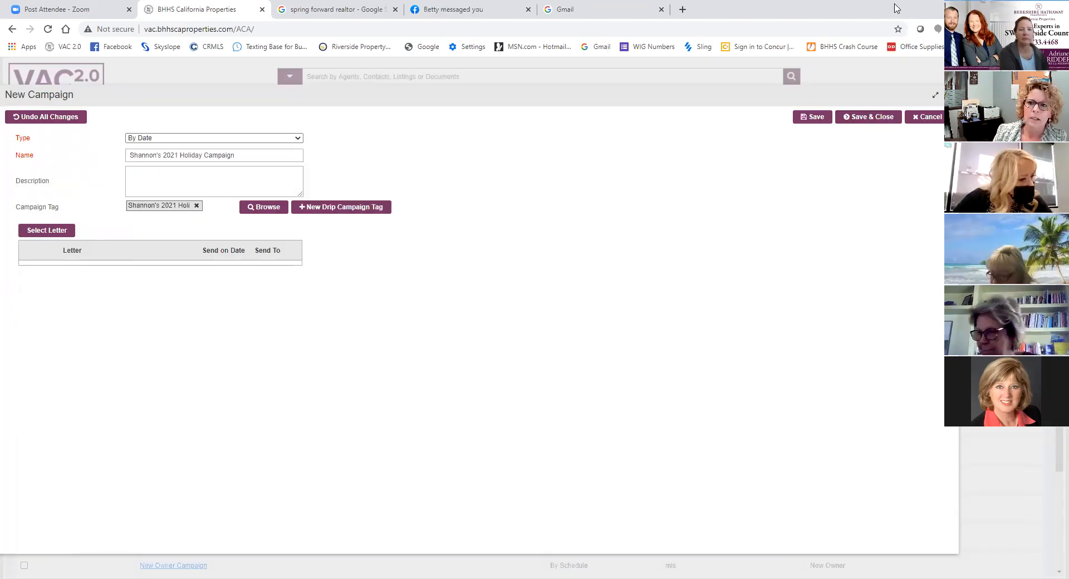
{"action": "left_click", "coordinate": [41, 231]}
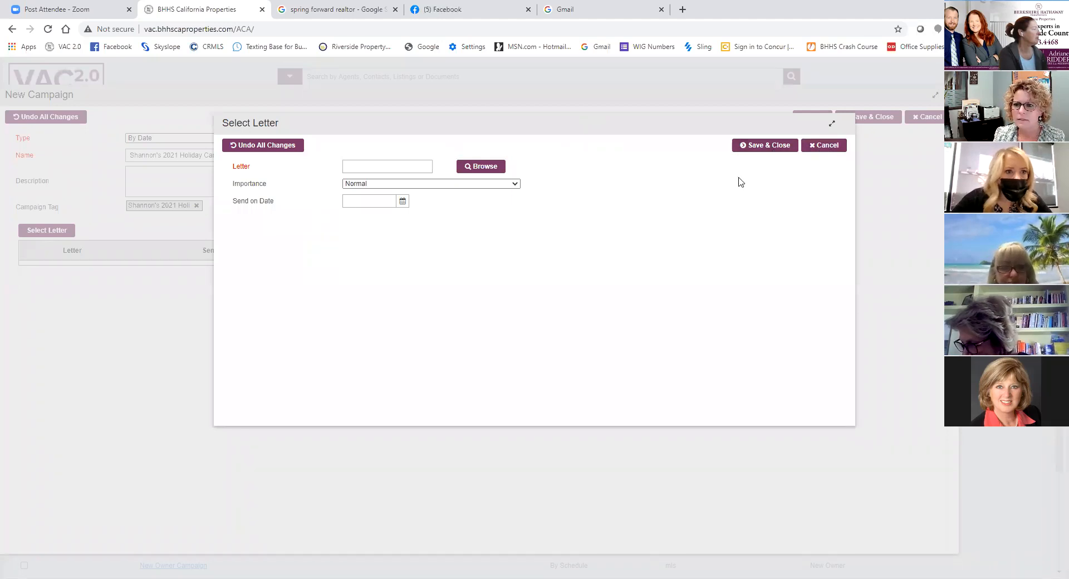
{"action": "left_click", "coordinate": [821, 151]}
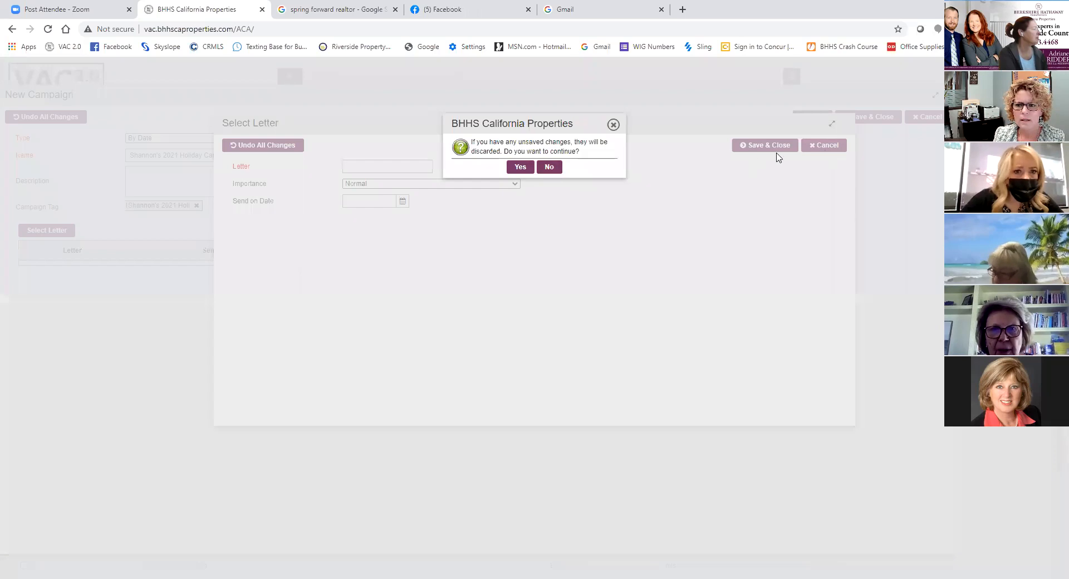
{"action": "left_click", "coordinate": [549, 167]}
{"action": "left_click", "coordinate": [823, 150]}
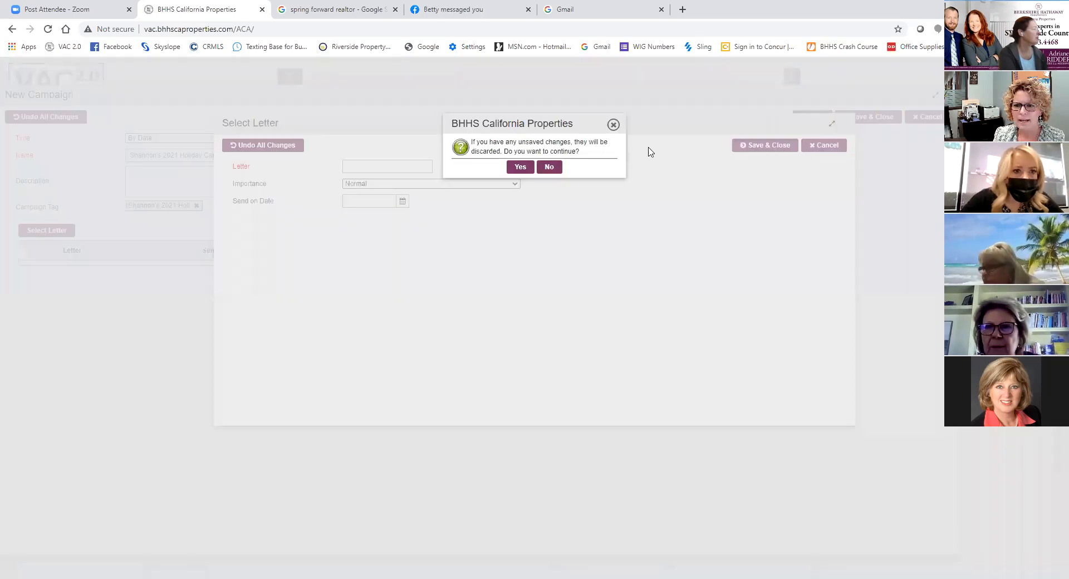
{"action": "left_click", "coordinate": [520, 167]}
- Cancel the new campaign and discard its unsaved changes
{"action": "left_click_drag", "start_coordinate": [722, 102], "coordinate": [585, 132]}
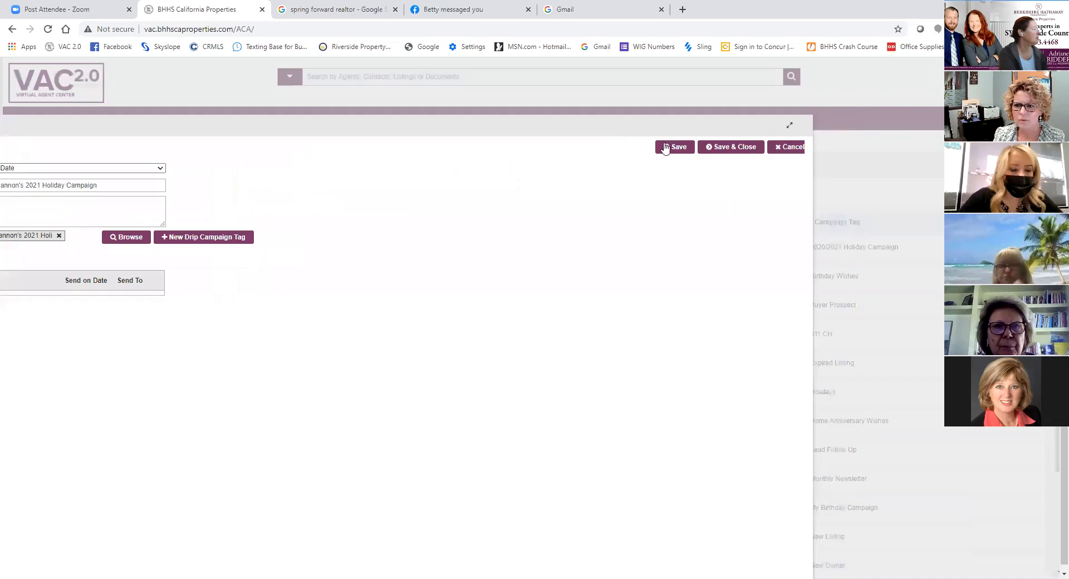
{"action": "left_click", "coordinate": [799, 148]}
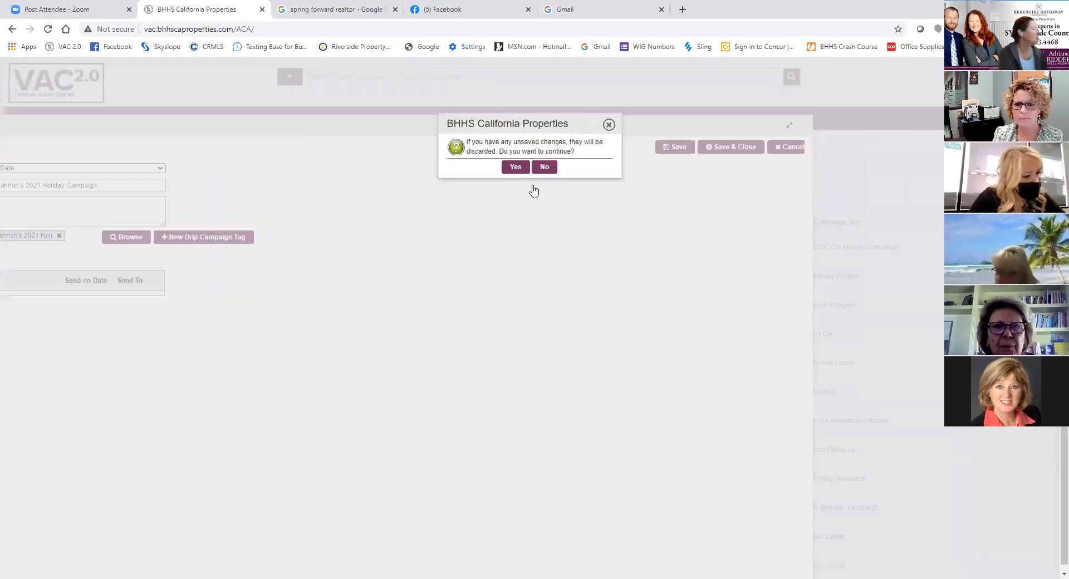
{"action": "left_click", "coordinate": [515, 167]}
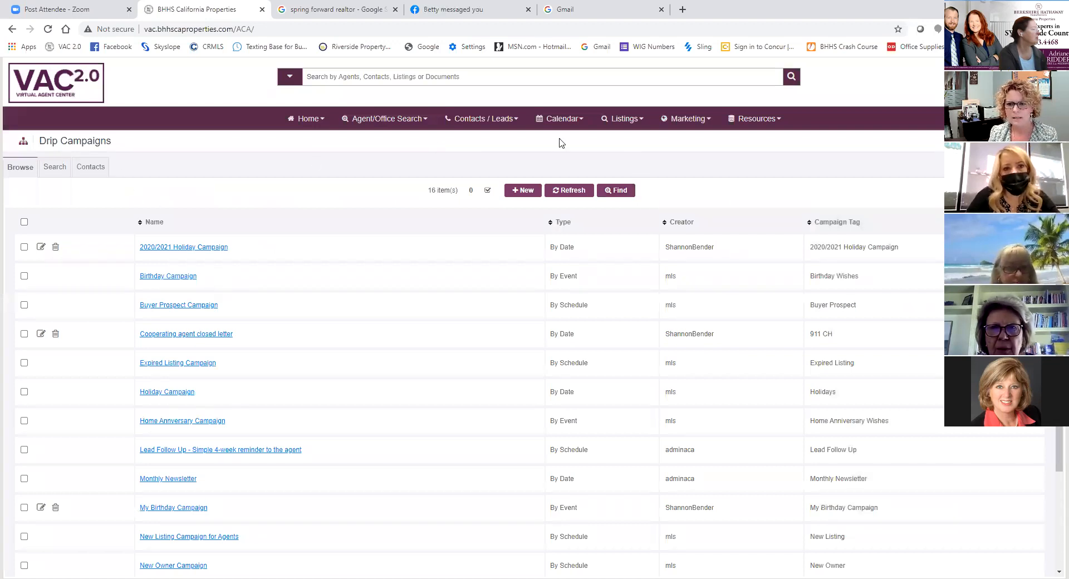
- Preview the "Daylight Savings Time - Spring Forward" letter among the Holiday/Seasonal drip campaign letters, and start a copy of it
{"action": "left_click", "coordinate": [684, 122]}
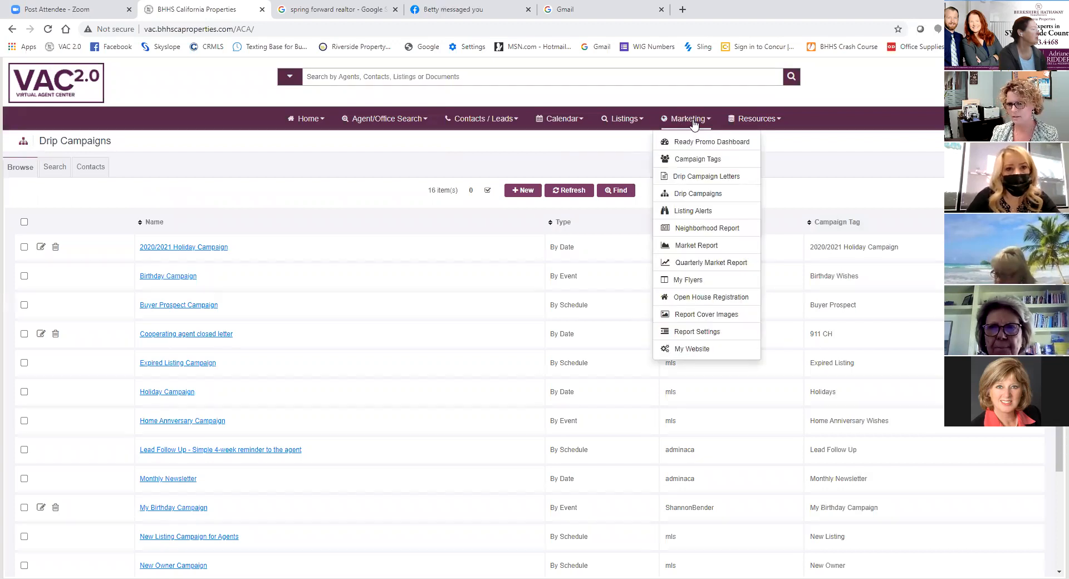
{"action": "left_click", "coordinate": [718, 180]}
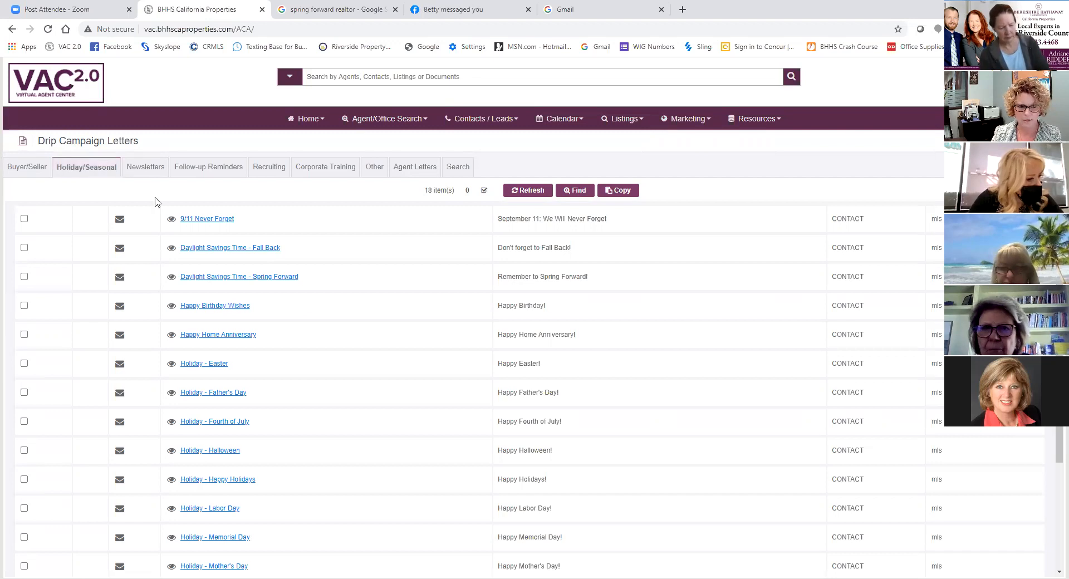
{"action": "left_click", "coordinate": [170, 278]}
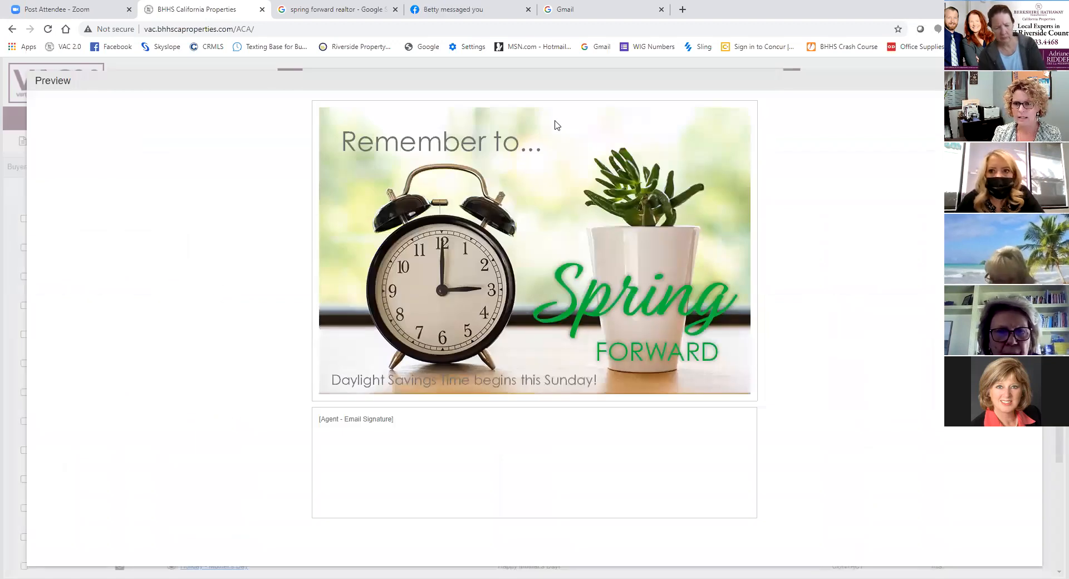
{"action": "left_click_drag", "start_coordinate": [583, 78], "coordinate": [394, 105]}
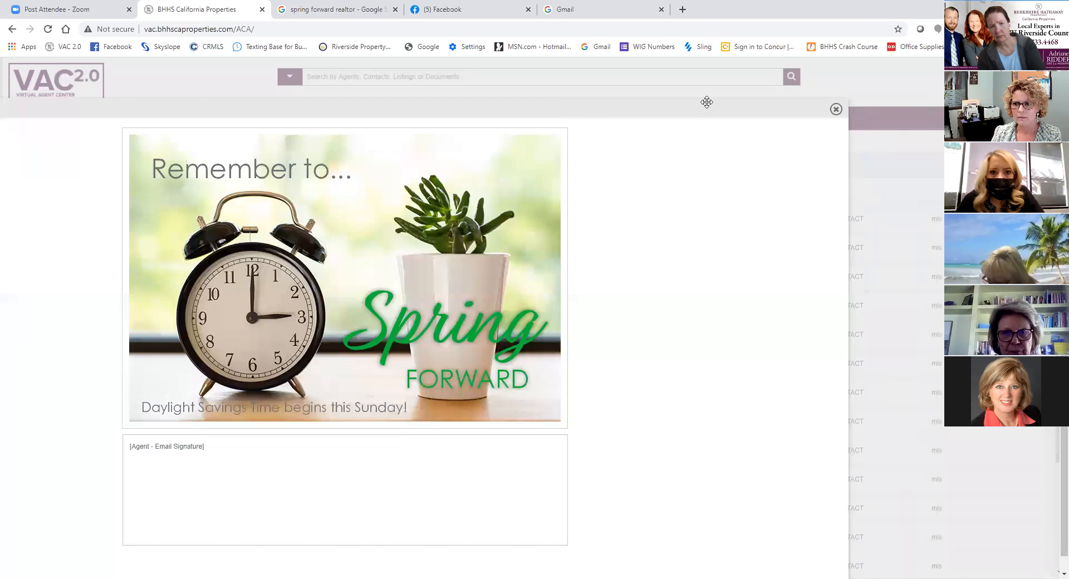
{"action": "left_click", "coordinate": [836, 109]}
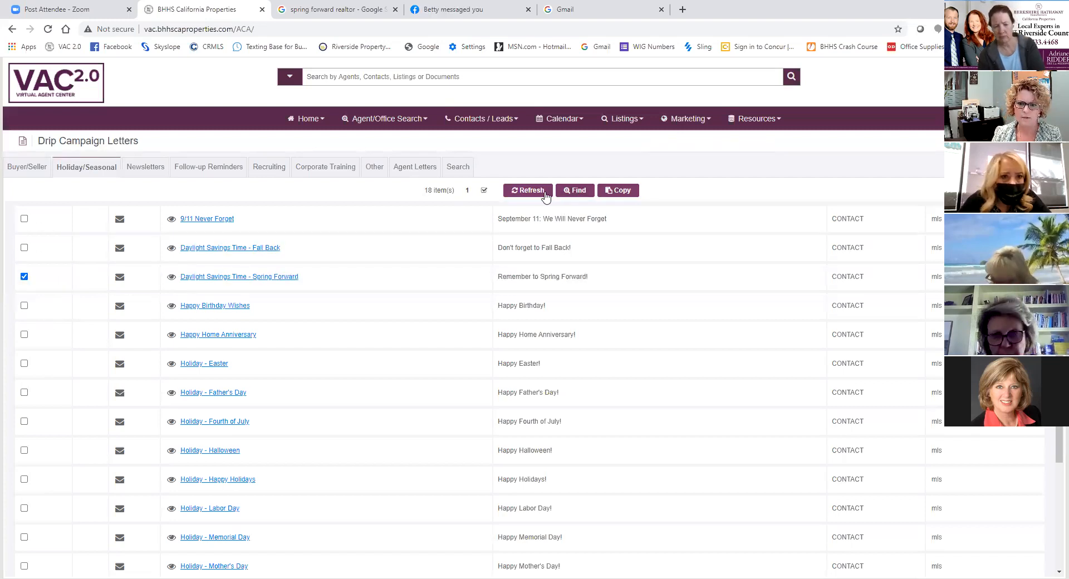
{"action": "left_click", "coordinate": [625, 191]}
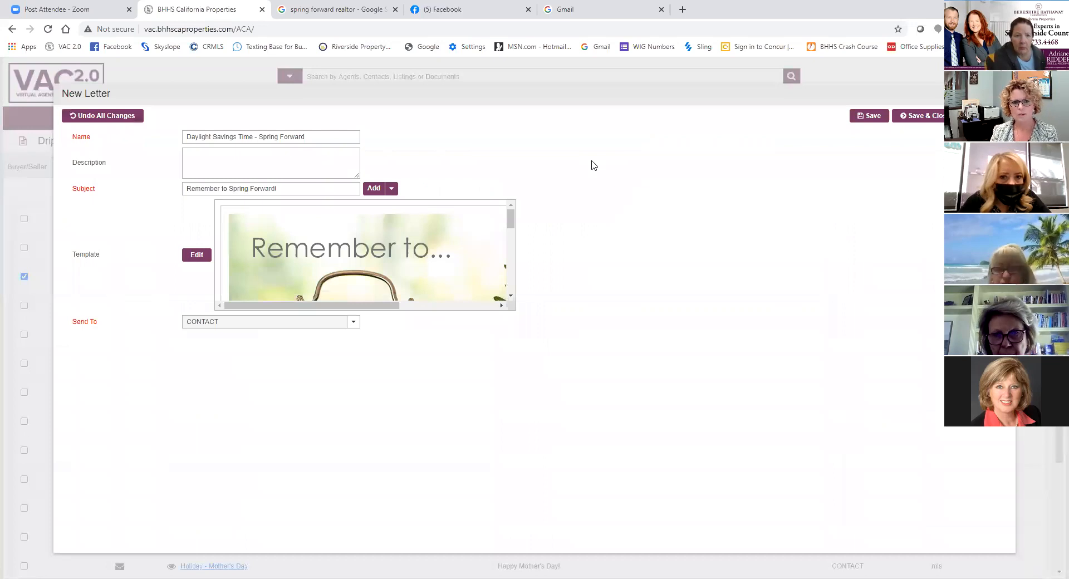
- Prefix the letter copy's name with the agent's first name in possessive form, and begin its subject with the recipient name field
{"action": "left_click", "coordinate": [185, 137]}
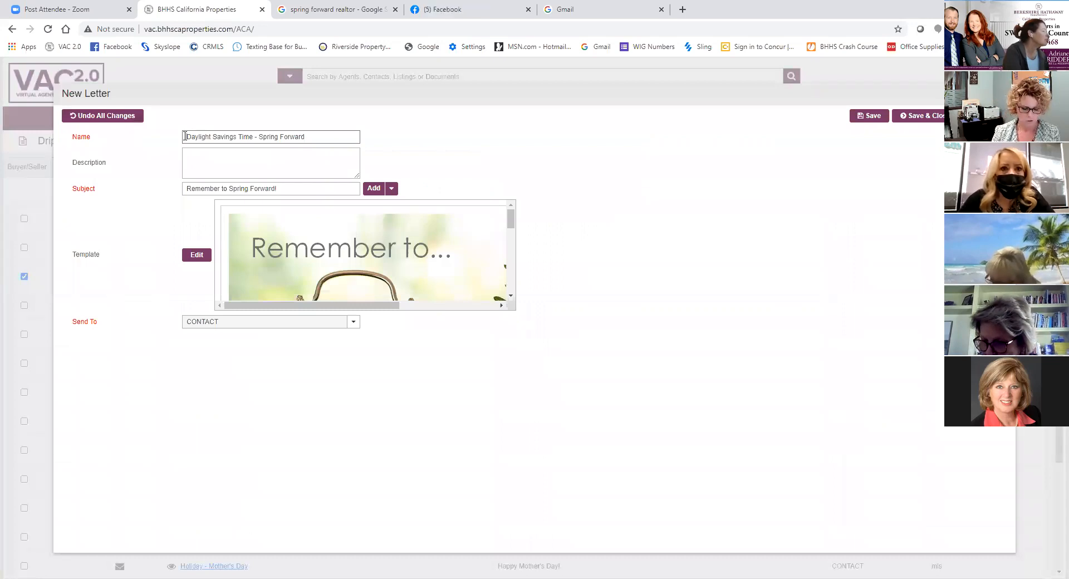
{"action": "type", "text": "Shannon's"}
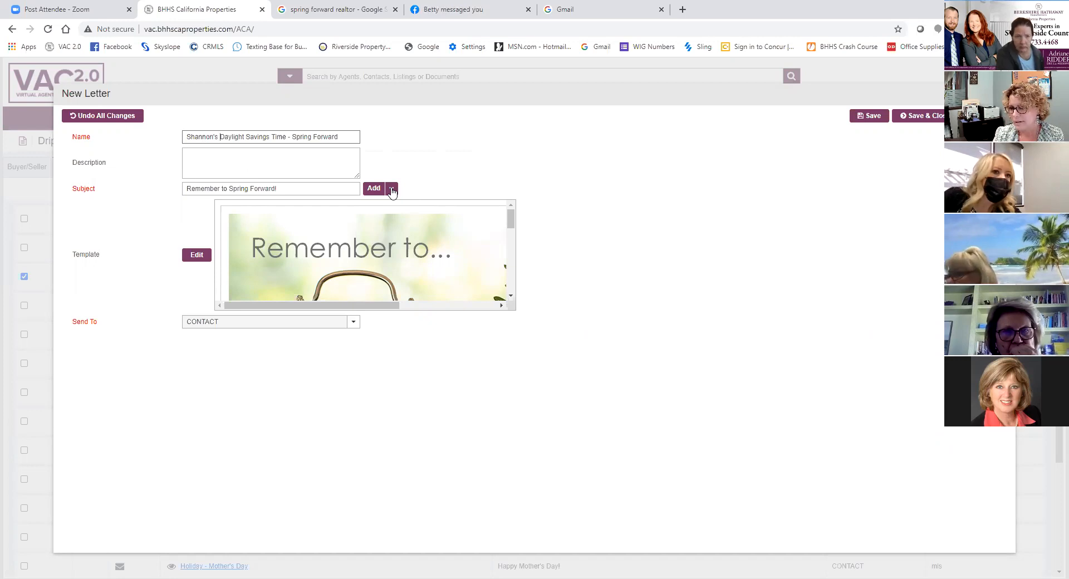
{"action": "left_click", "coordinate": [189, 188]}
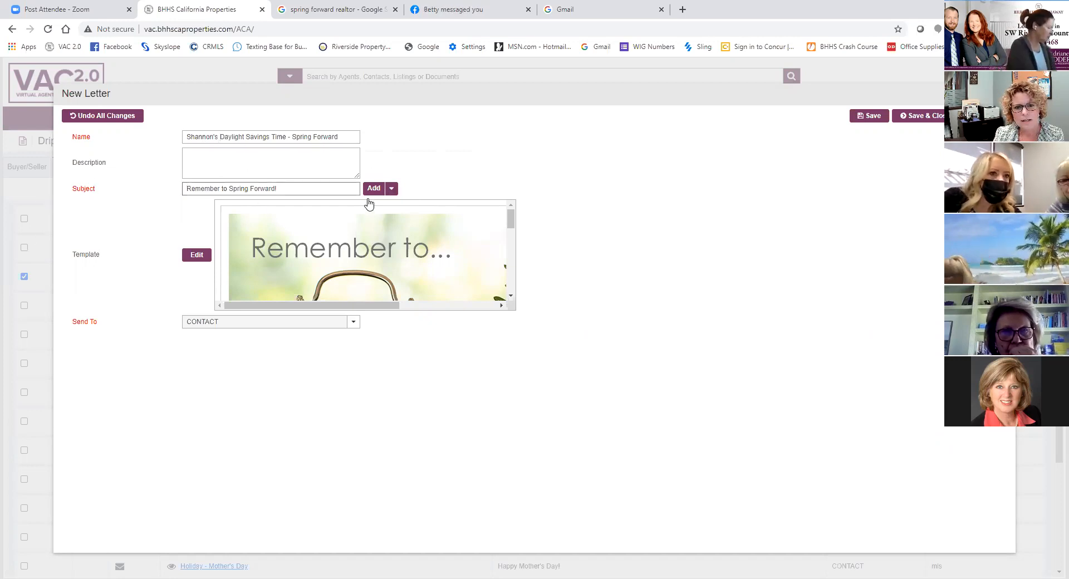
{"action": "left_click", "coordinate": [392, 190]}
{"action": "left_click", "coordinate": [393, 204]}
{"action": "left_click", "coordinate": [253, 188]}
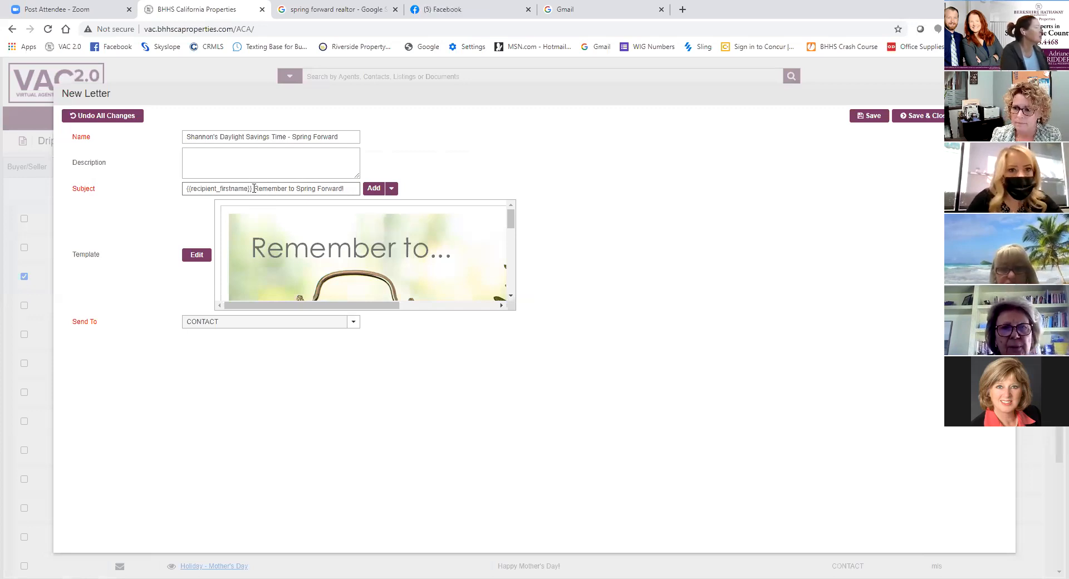
{"action": "left_click", "coordinate": [392, 189]}
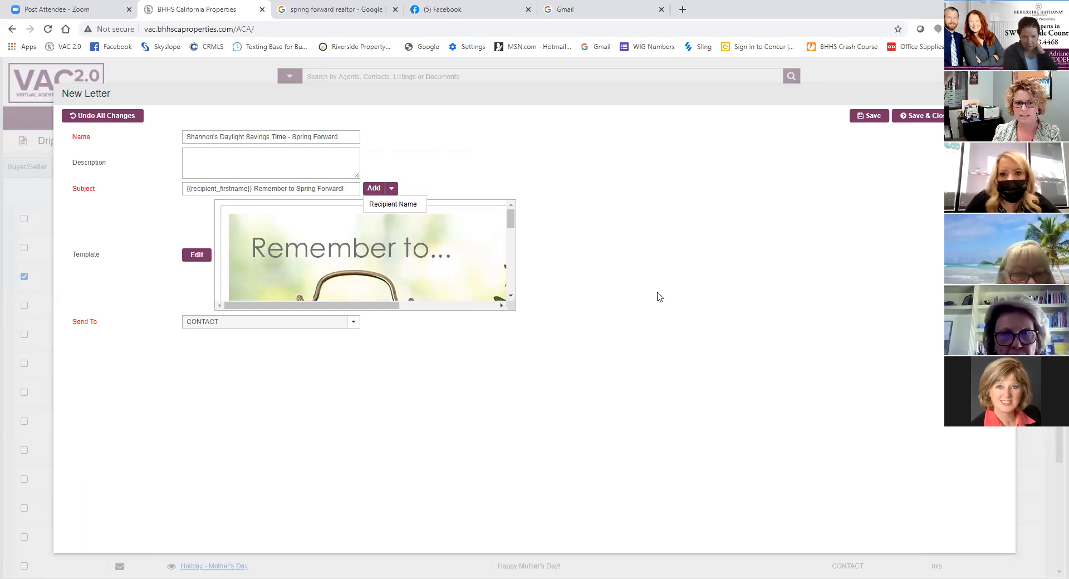
{"action": "left_click", "coordinate": [252, 189]}
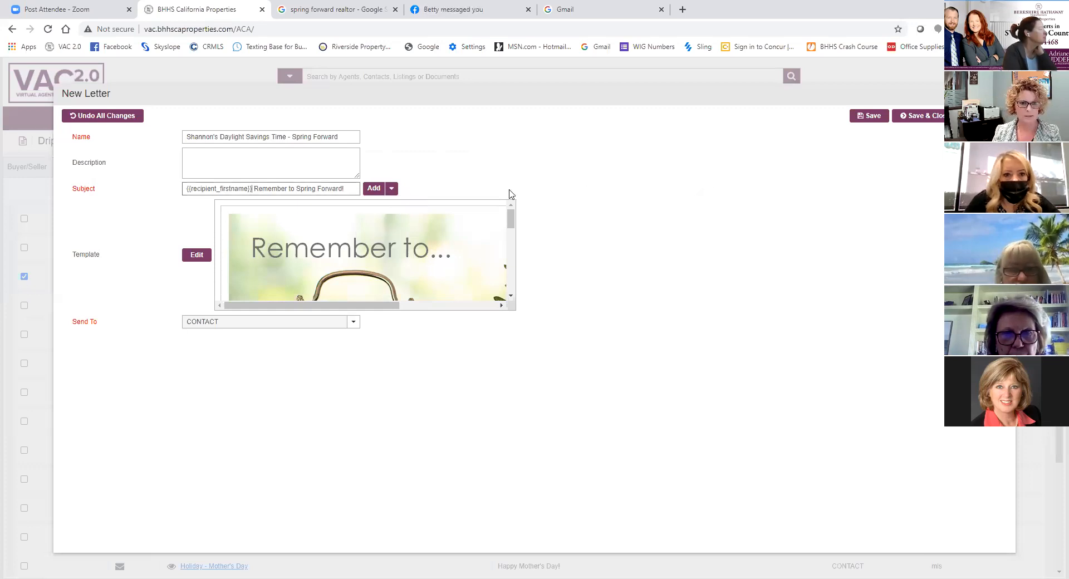
- Open the letter's template for editing and add several blank lines directly below the Spring Forward image
{"action": "left_click", "coordinate": [197, 257]}
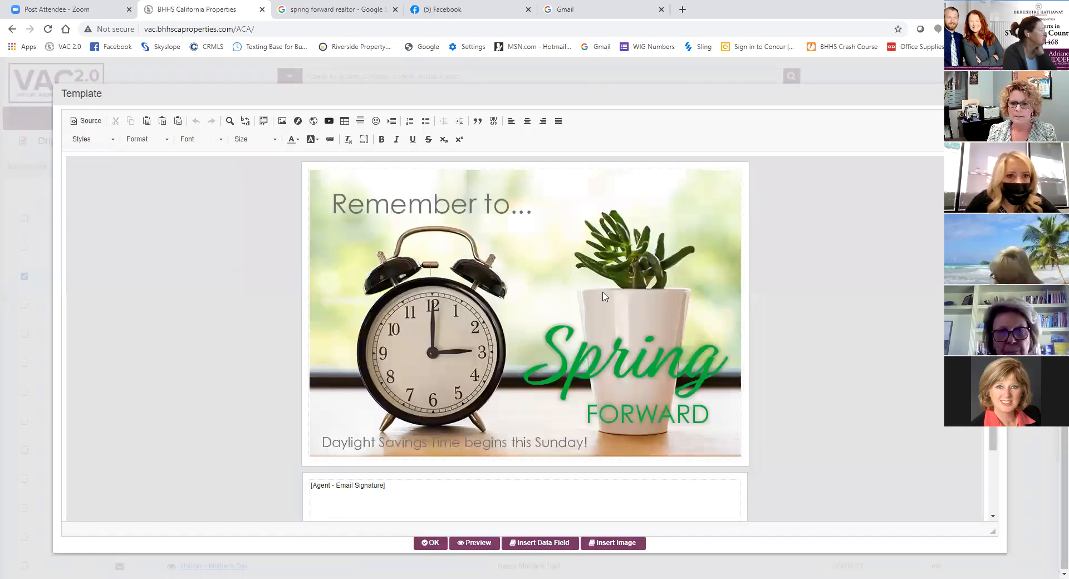
{"action": "scroll", "coordinate": [618, 286], "scroll_direction": "down", "scroll_amount": 1}
{"action": "scroll", "coordinate": [604, 296], "scroll_direction": "up", "scroll_amount": 1}
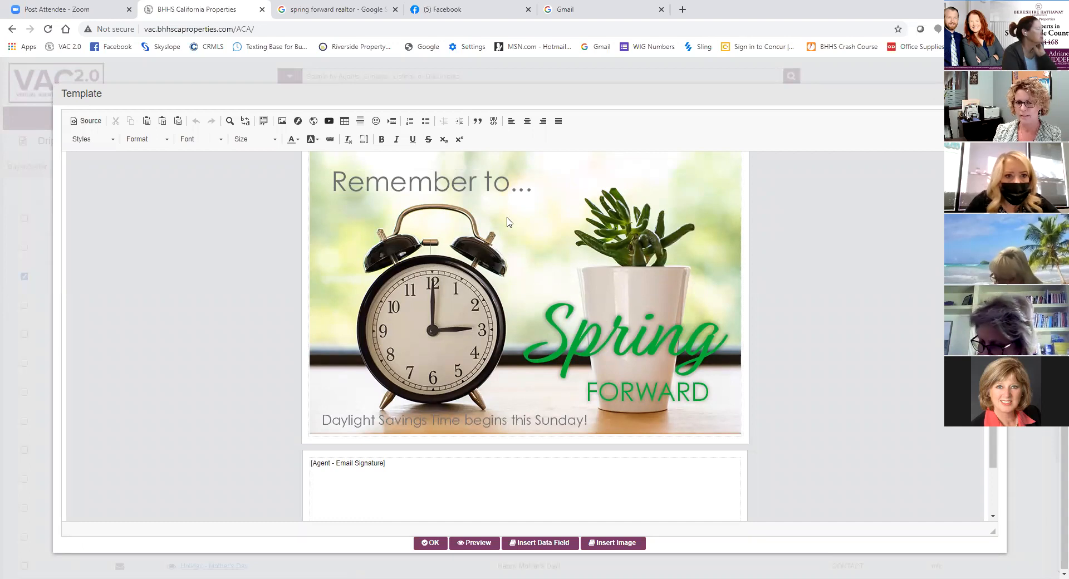
{"action": "scroll", "coordinate": [550, 311], "scroll_direction": "down", "scroll_amount": 1}
{"action": "scroll", "coordinate": [550, 312], "scroll_direction": "up", "scroll_amount": 1}
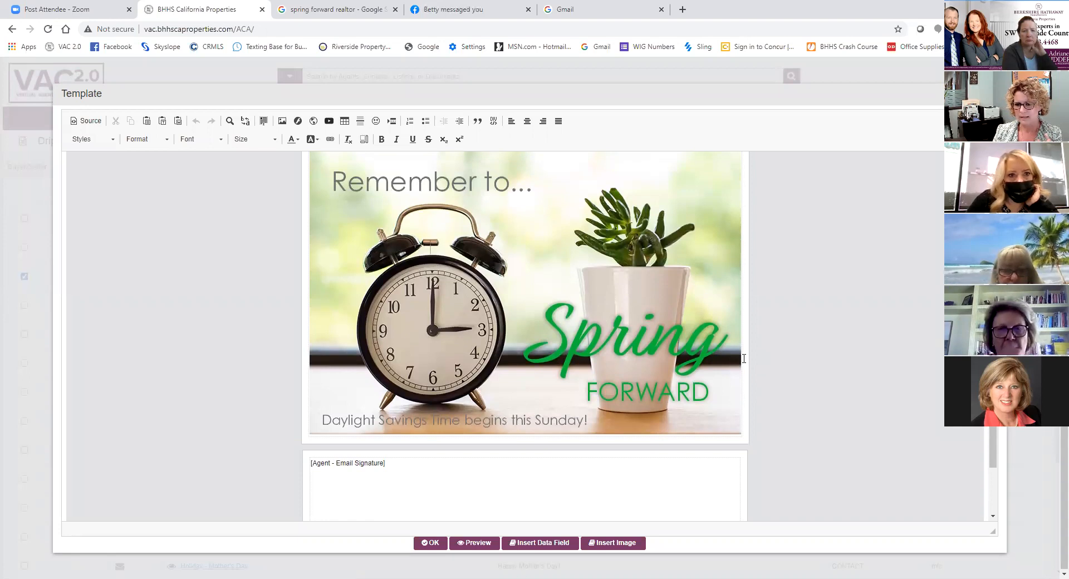
{"action": "left_click", "coordinate": [744, 358]}
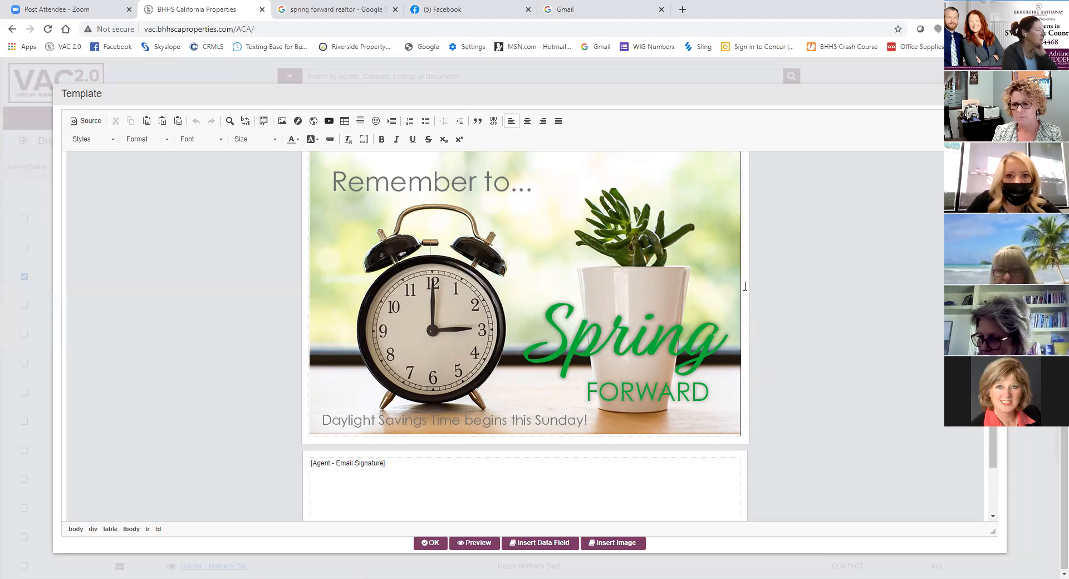
{"action": "key", "text": "Return"}
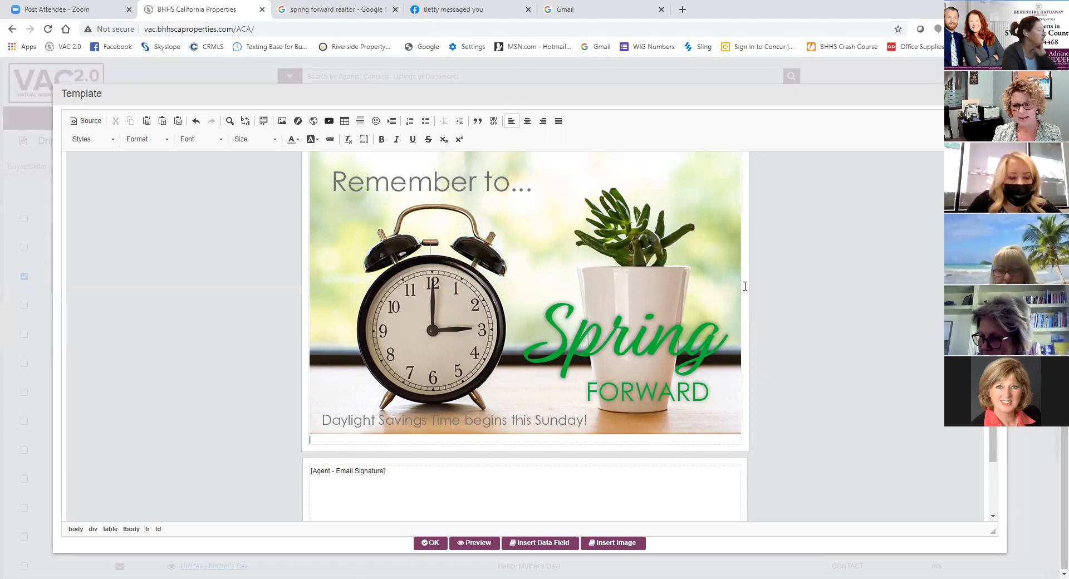
{"action": "key", "text": "Return"}
{"action": "key", "text": "Return"}
{"action": "key", "text": "Return"}
{"action": "key", "text": "Return"}
{"action": "key", "text": "Return"}
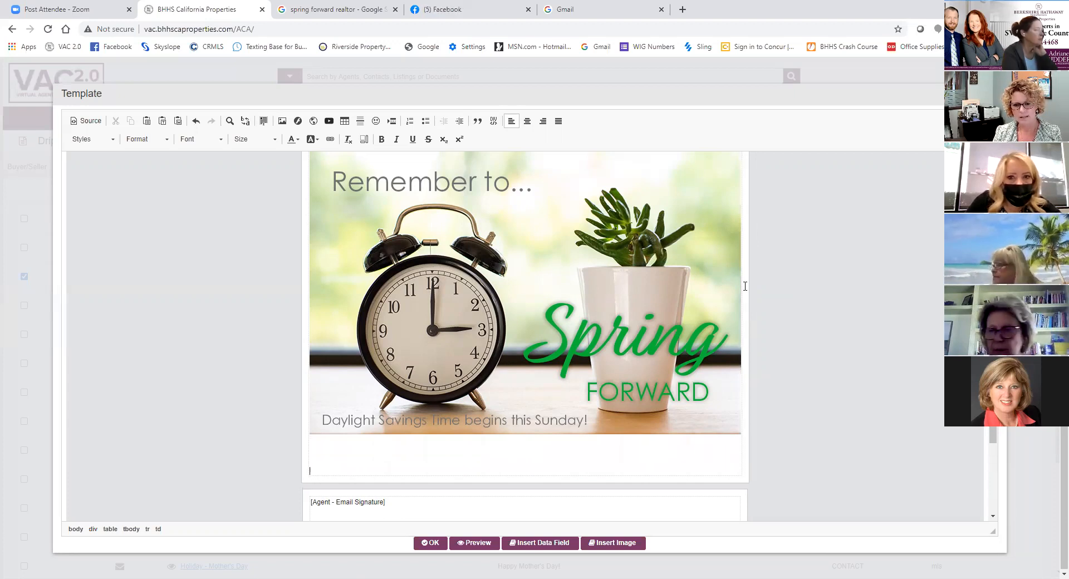
{"action": "scroll", "coordinate": [294, 319], "scroll_direction": "down", "scroll_amount": 3}
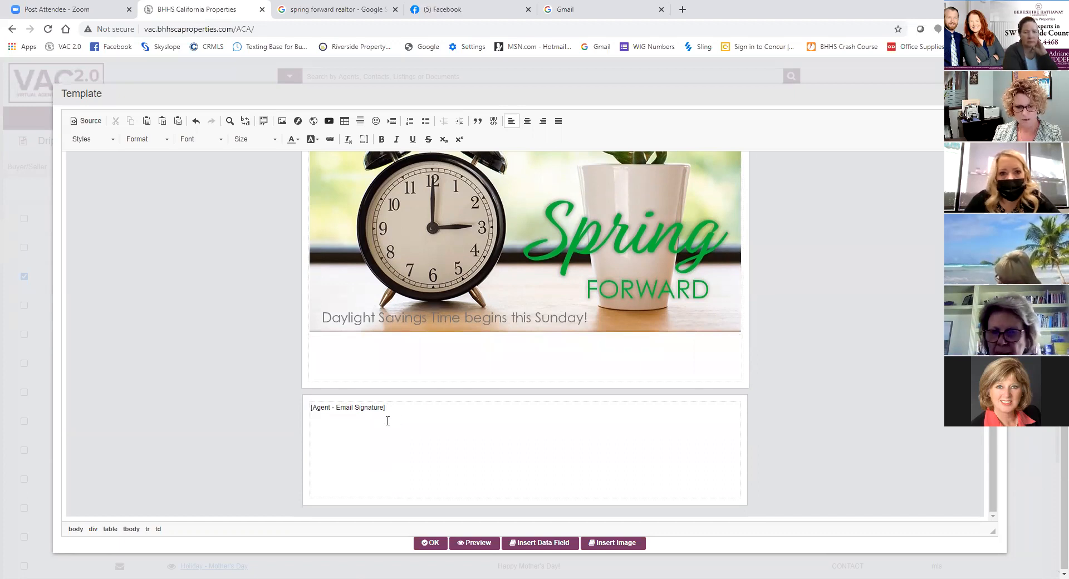
{"action": "left_click", "coordinate": [311, 407]}
{"action": "key", "text": "Return"}
{"action": "key", "text": "Return"}
{"action": "key", "text": "Return"}
{"action": "key", "text": "Return"}
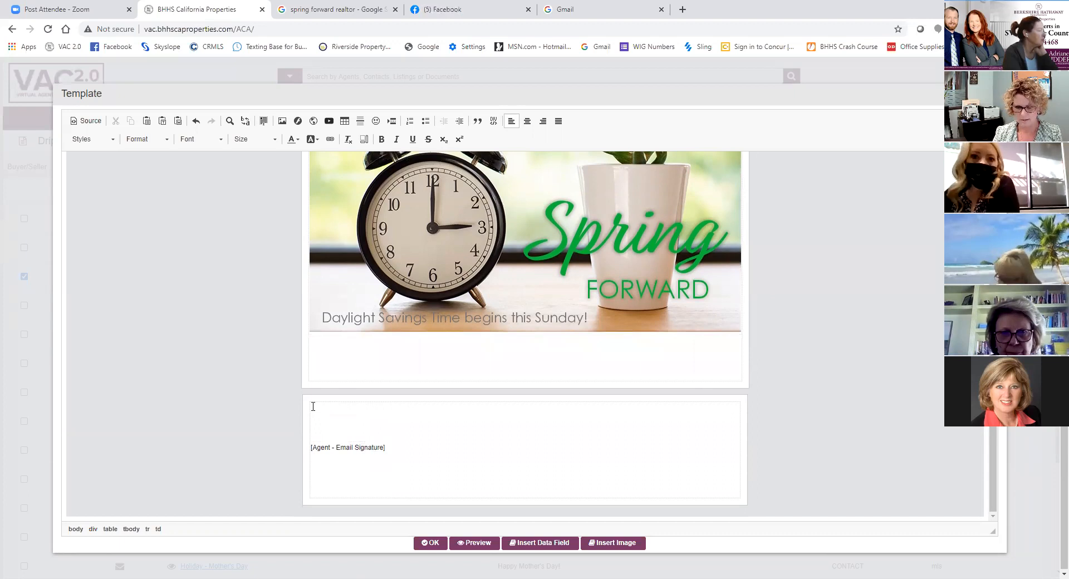
{"action": "key", "text": "Delete"}
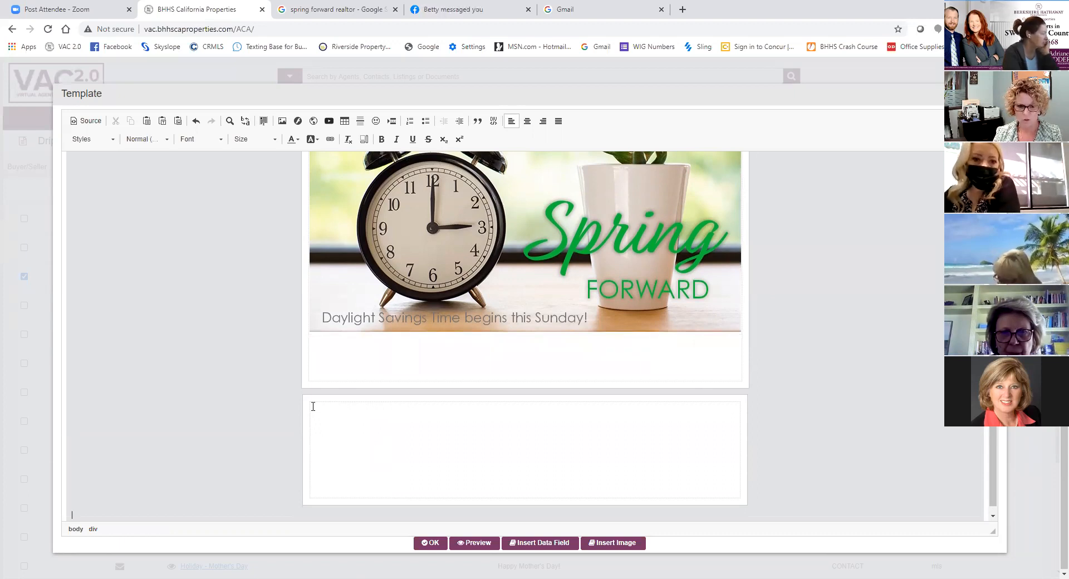
{"action": "left_click", "coordinate": [193, 122]}
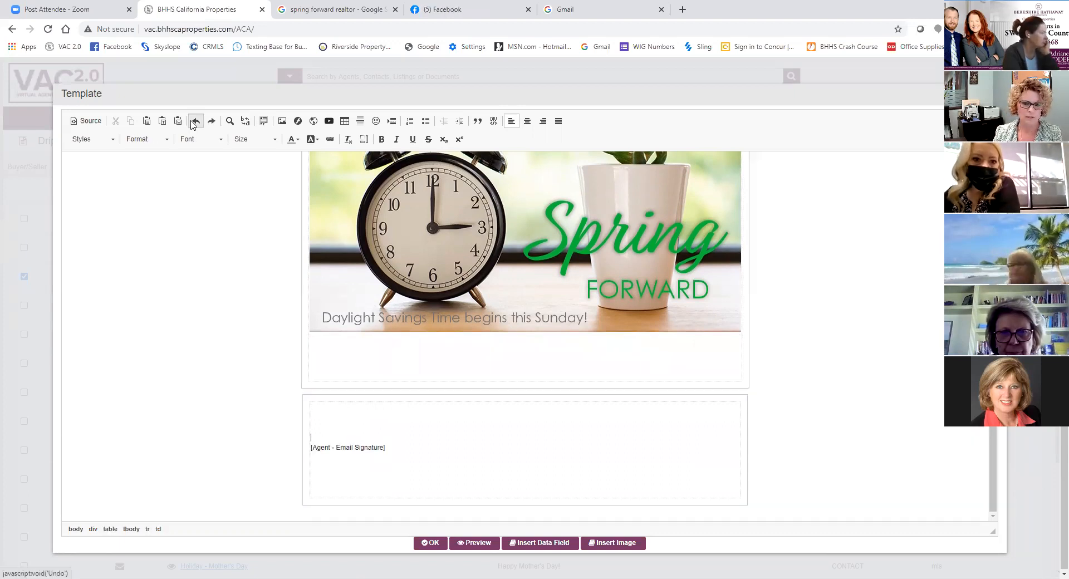
{"action": "left_click", "coordinate": [193, 121]}
{"action": "left_click", "coordinate": [194, 121]}
{"action": "left_click", "coordinate": [194, 121]}
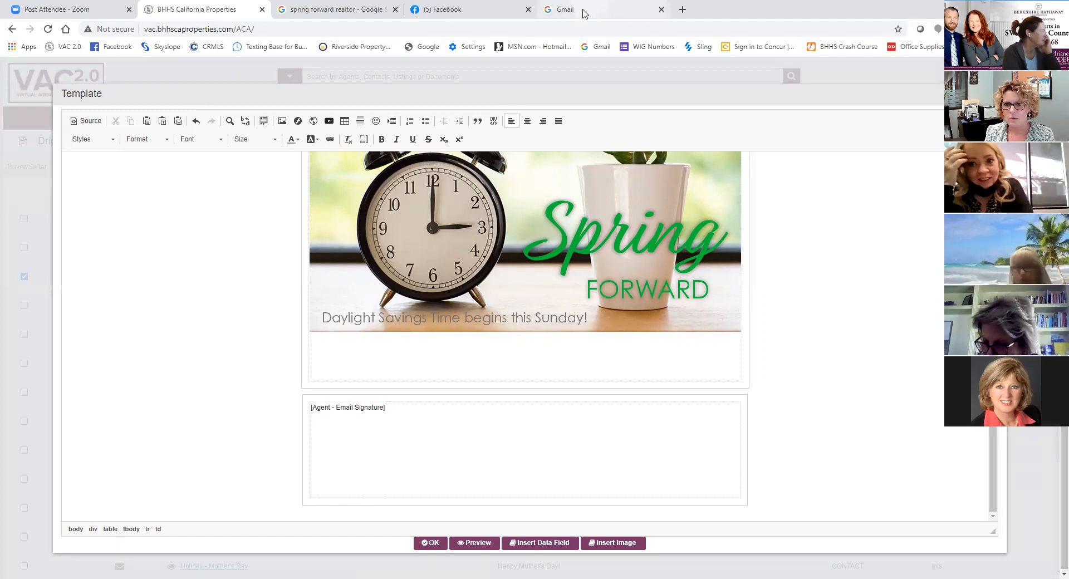
- Check the Google image of a realtor's spring greeting, and write "READY TO SPRING FORWARD INTO A NEW HOME?" below the letter's image
{"action": "left_click", "coordinate": [339, 15]}
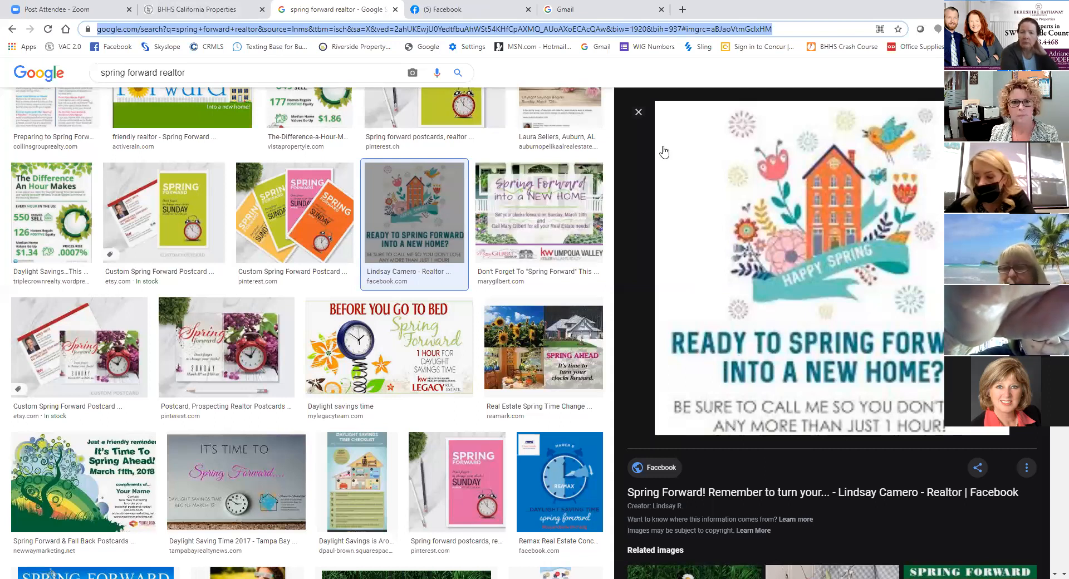
{"action": "left_click", "coordinate": [231, 11]}
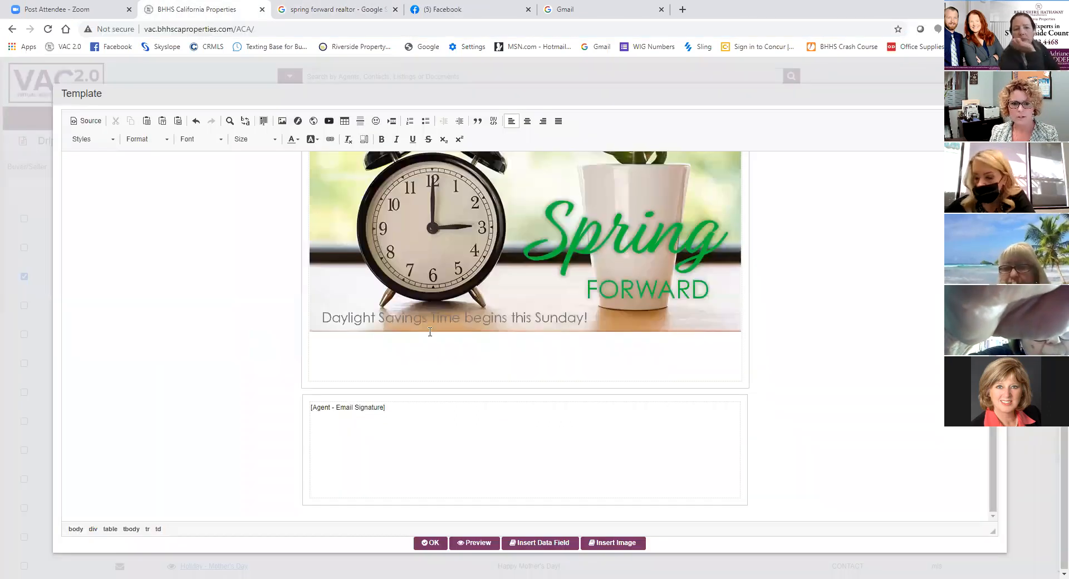
{"action": "type", "text": "READY TO SPRING FOR"}
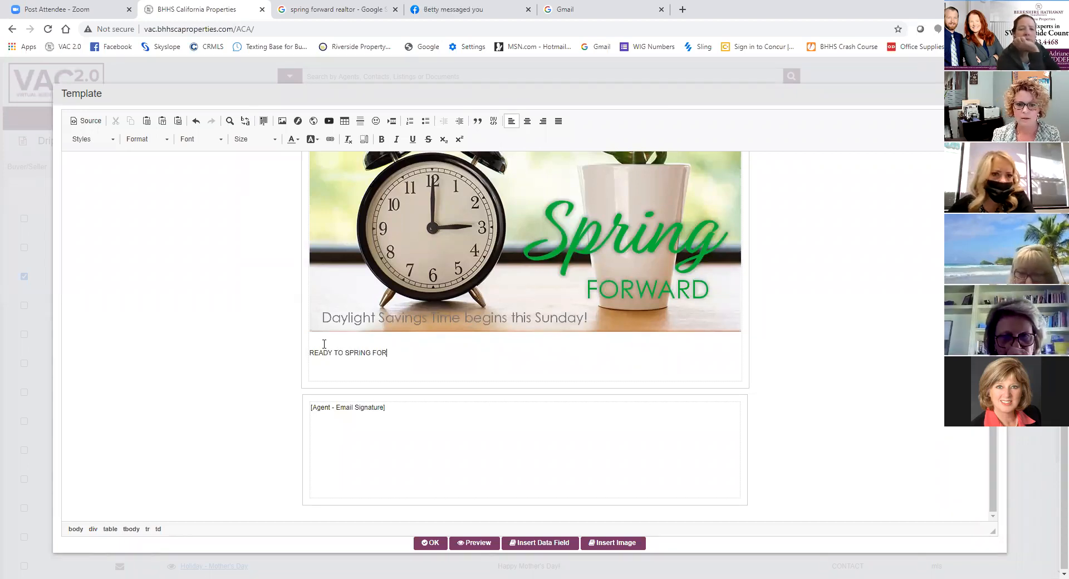
{"action": "type", "text": "WARD IN T"}
{"action": "key", "text": "BackSpace"}
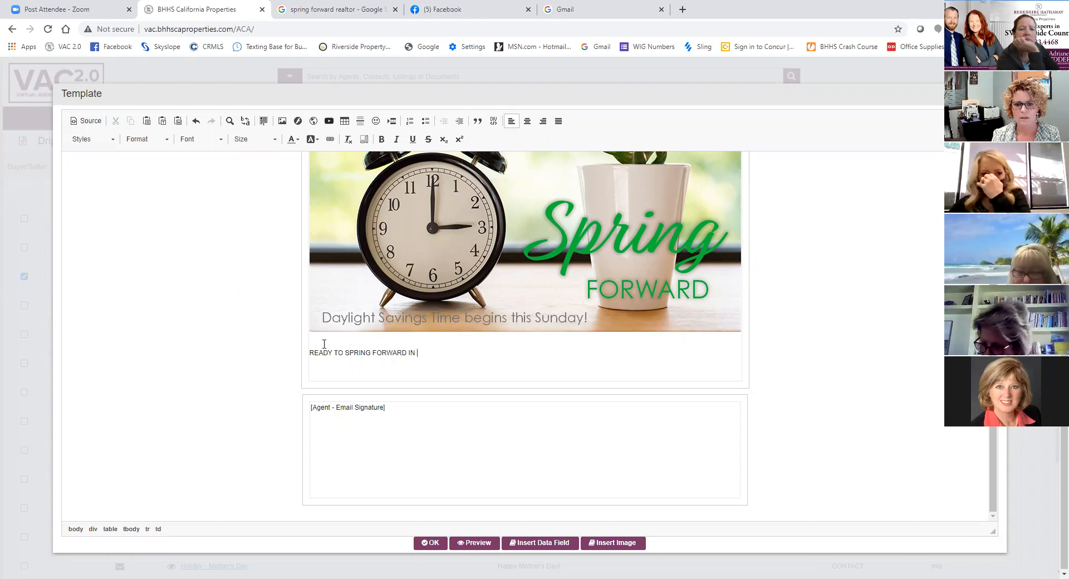
{"action": "type", "text": "TO A NEW HOM"}
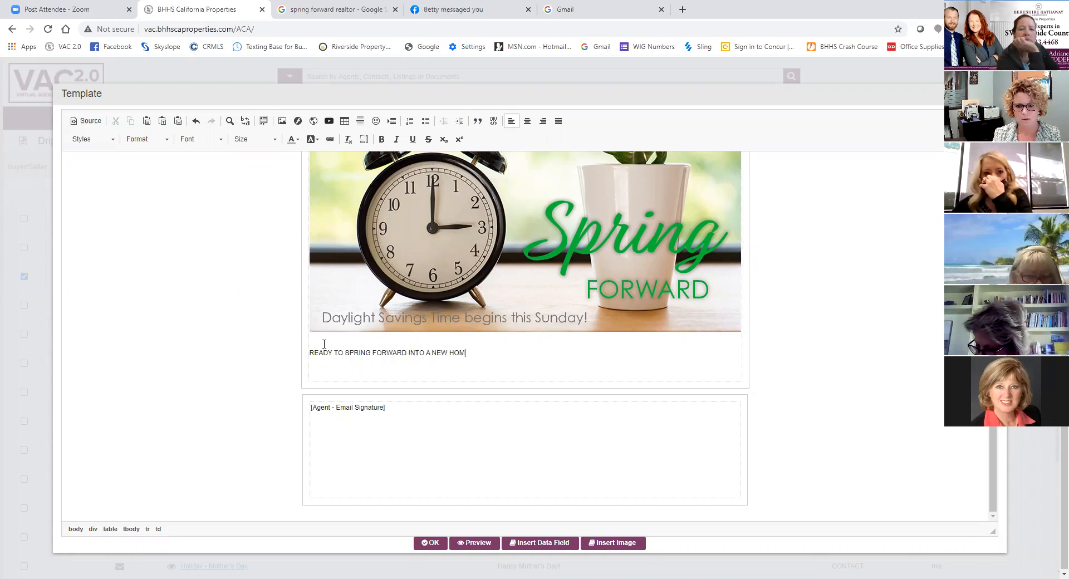
{"action": "type", "text": "E?"}
{"action": "key", "text": "Return"}
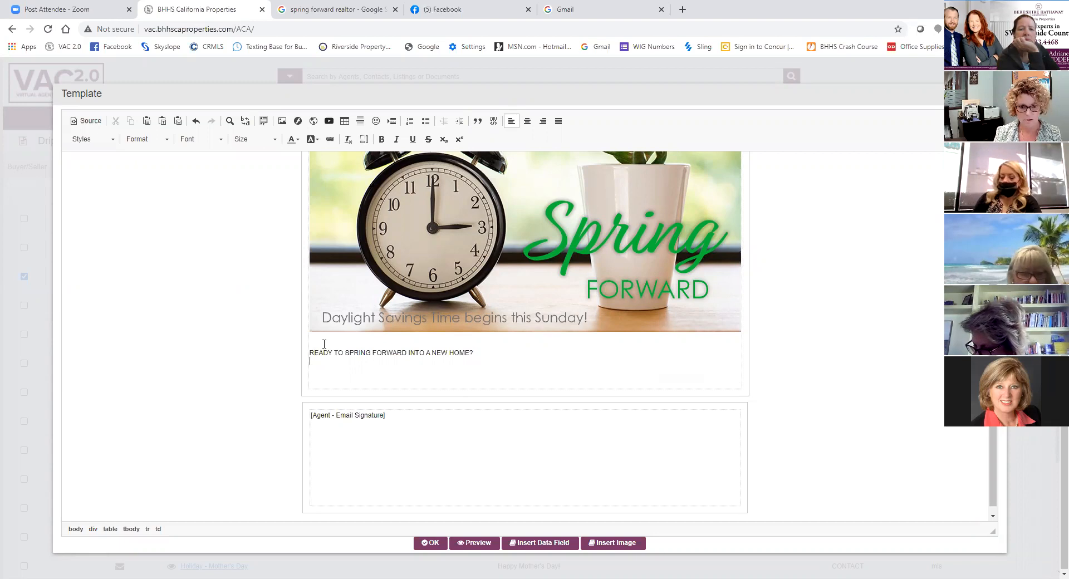
- Add the line "Call me so you don't lose more then just an hour." under the new home question
{"action": "type", "text": "Call "}
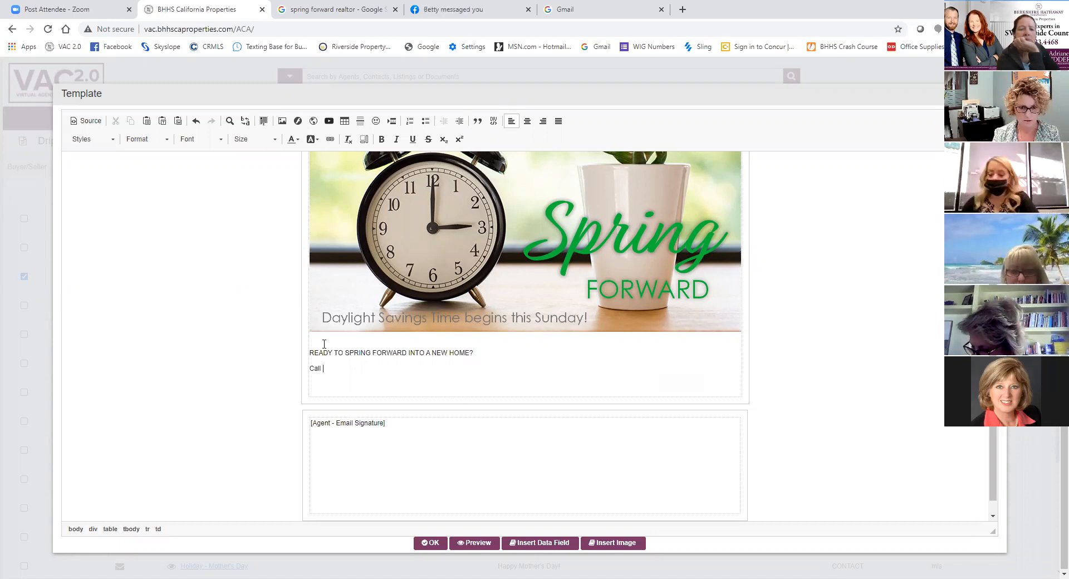
{"action": "type", "text": "me so you don't loo"}
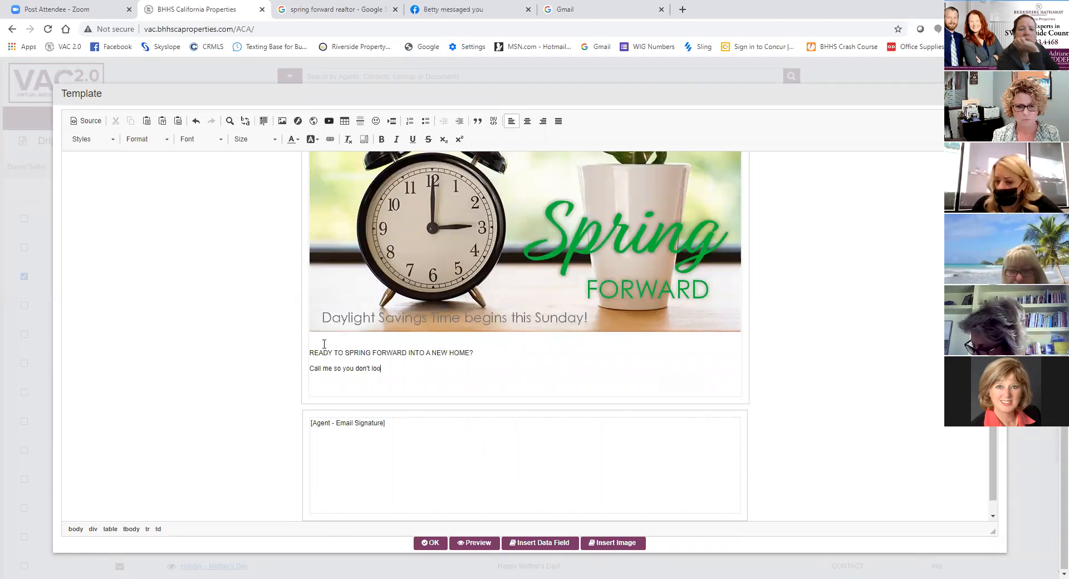
{"action": "key", "text": "BackSpace"}
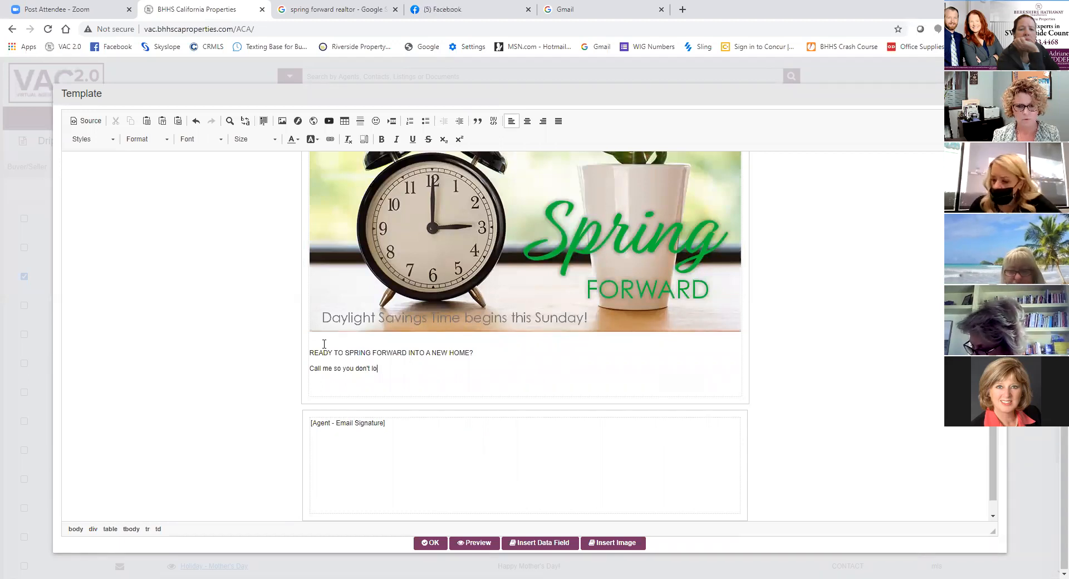
{"action": "type", "text": "se more then just an hour."}
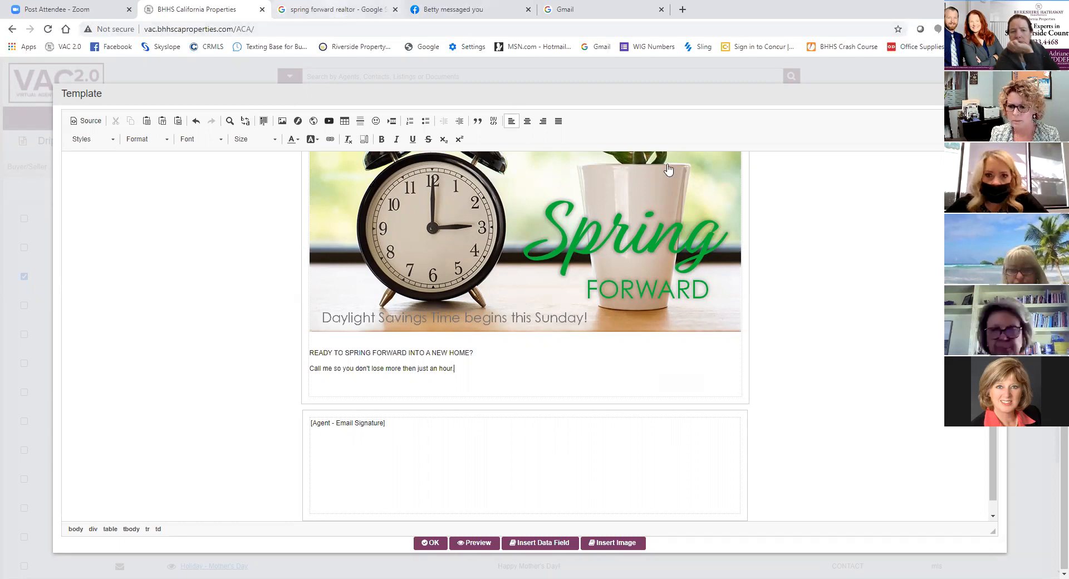
- Compare with the wording of the Google reference image, and insert "Besure to call" at the start of the letter's second text line
{"action": "key", "text": "ctrl+Tab"}
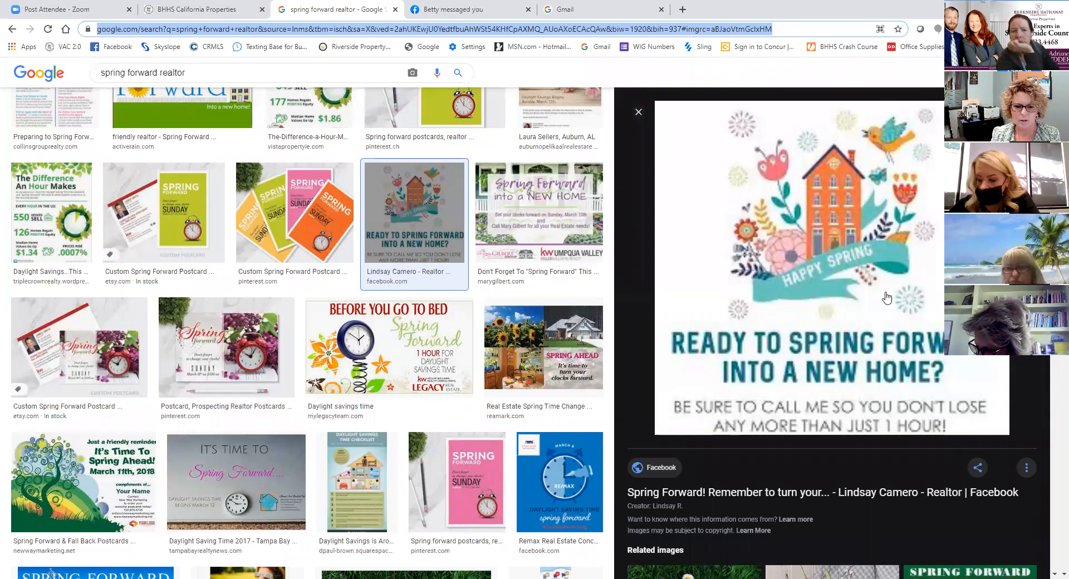
{"action": "left_click", "coordinate": [189, 9]}
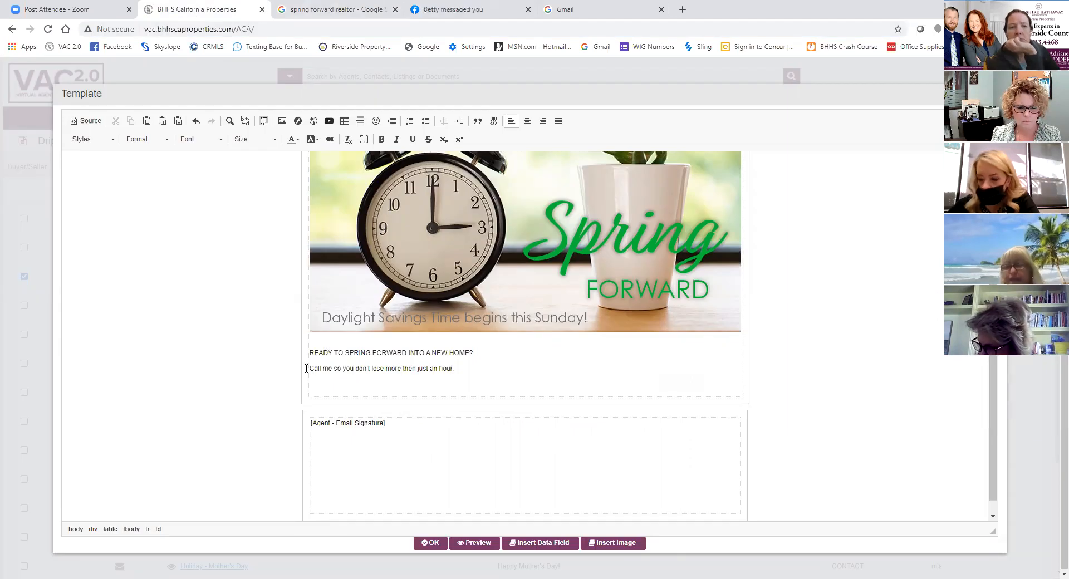
{"action": "left_click", "coordinate": [311, 368]}
{"action": "type", "text": "Besure to call"}
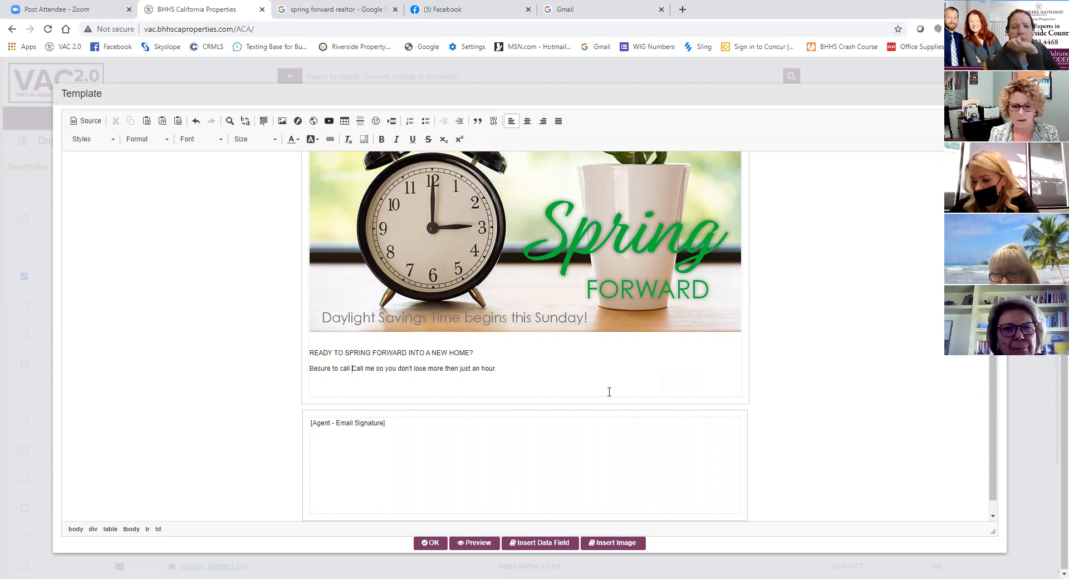
- Look through Google's web and image results for "spring forward realtor" as wording ideas
{"action": "left_click", "coordinate": [316, 10]}
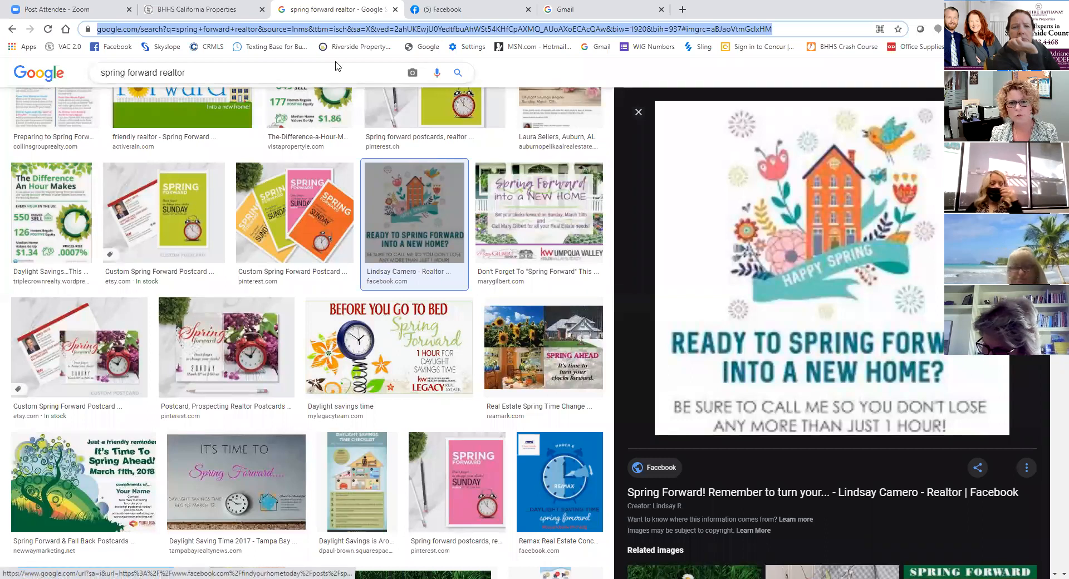
{"action": "left_click", "coordinate": [138, 79]}
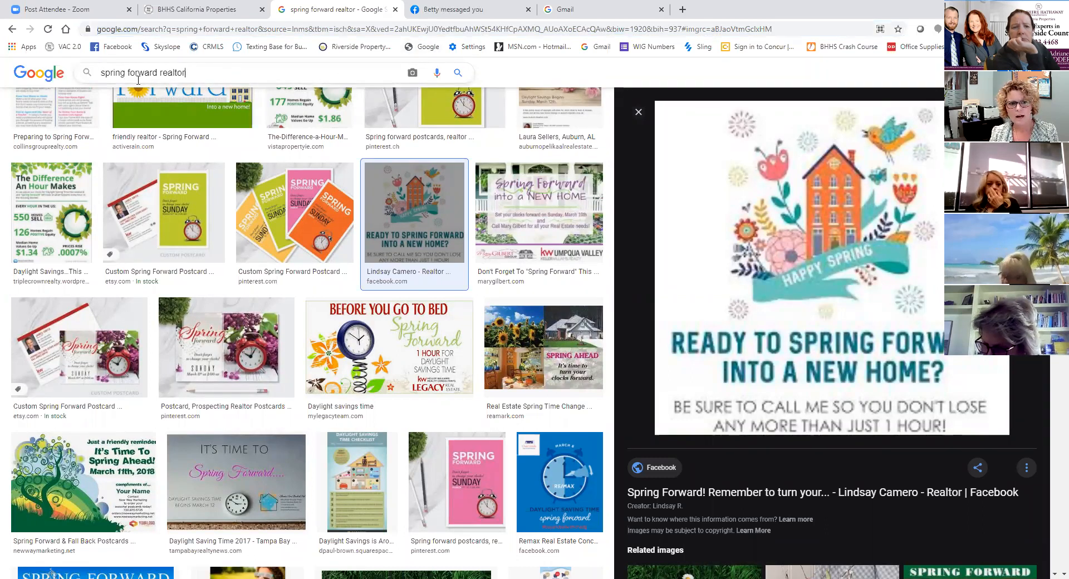
{"action": "scroll", "coordinate": [211, 86], "scroll_direction": "up", "scroll_amount": 3}
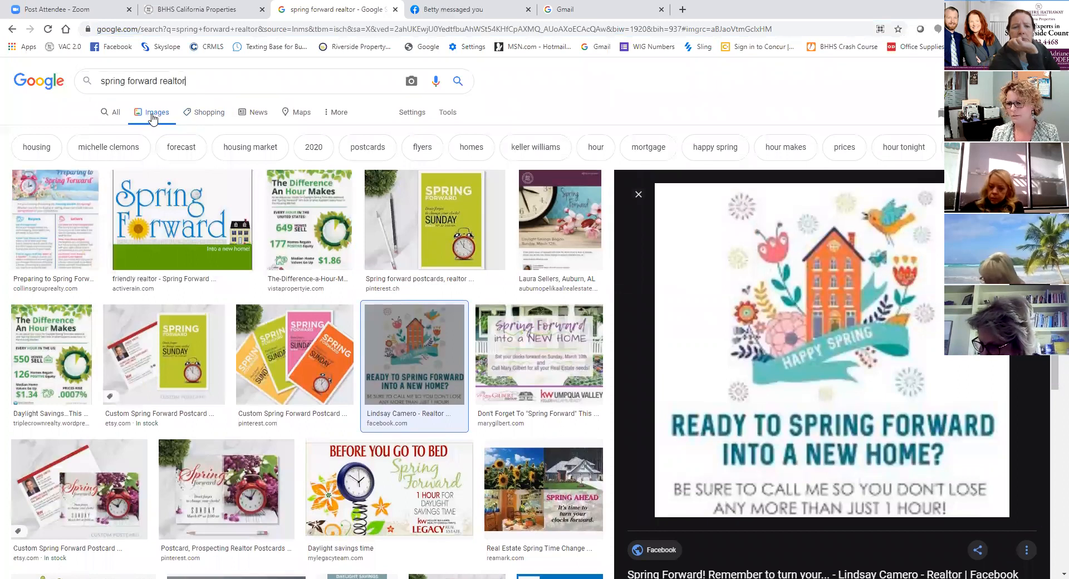
{"action": "left_click", "coordinate": [116, 113]}
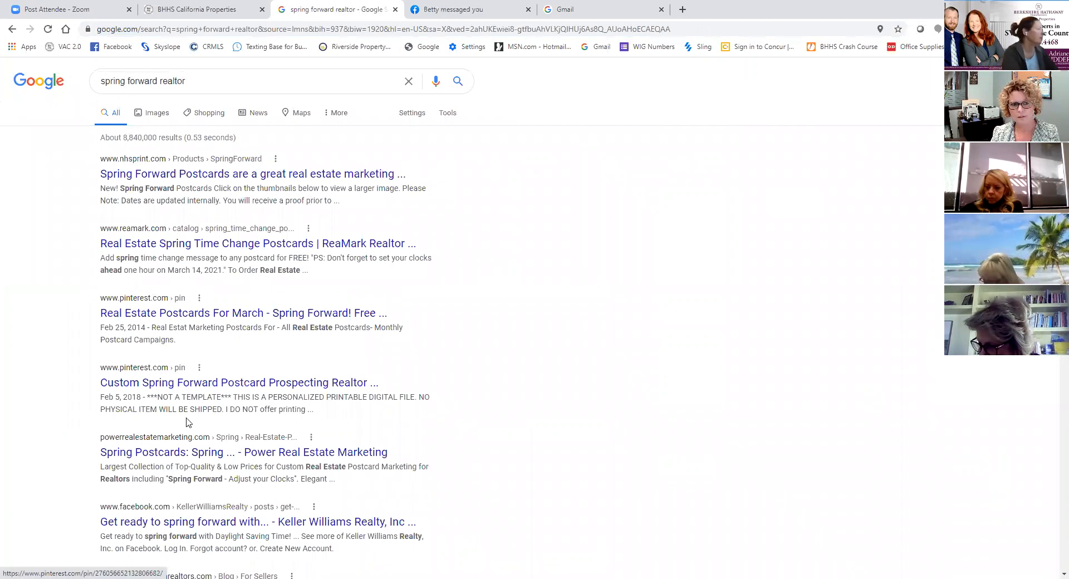
{"action": "left_click", "coordinate": [156, 112]}
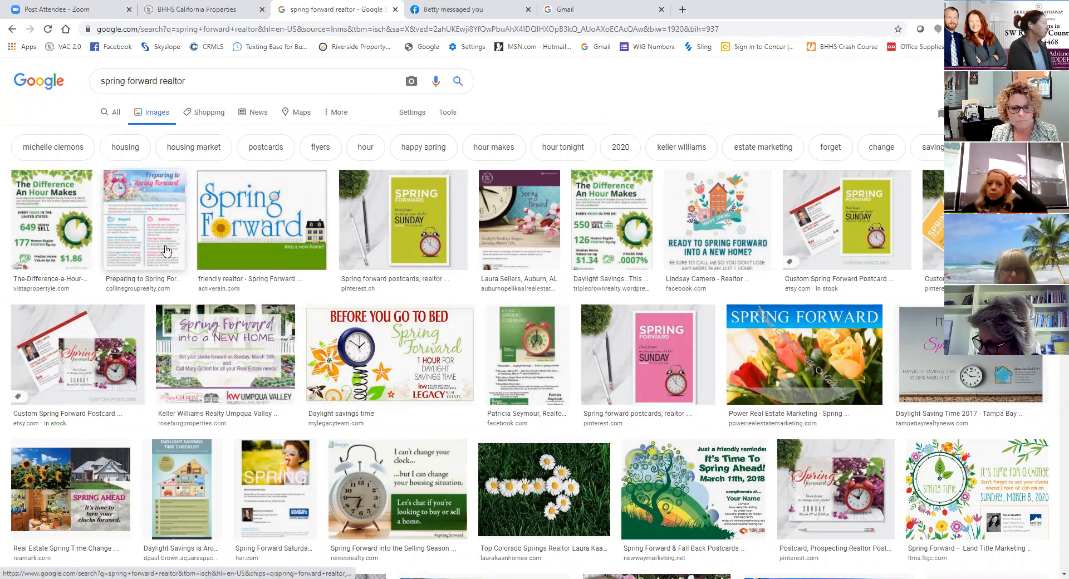
- Return from the Google images to the letter, remove the duplicate "Call" from its second text line, and end that line with an exclamation mark
{"action": "scroll", "coordinate": [434, 334], "scroll_direction": "down", "scroll_amount": 3}
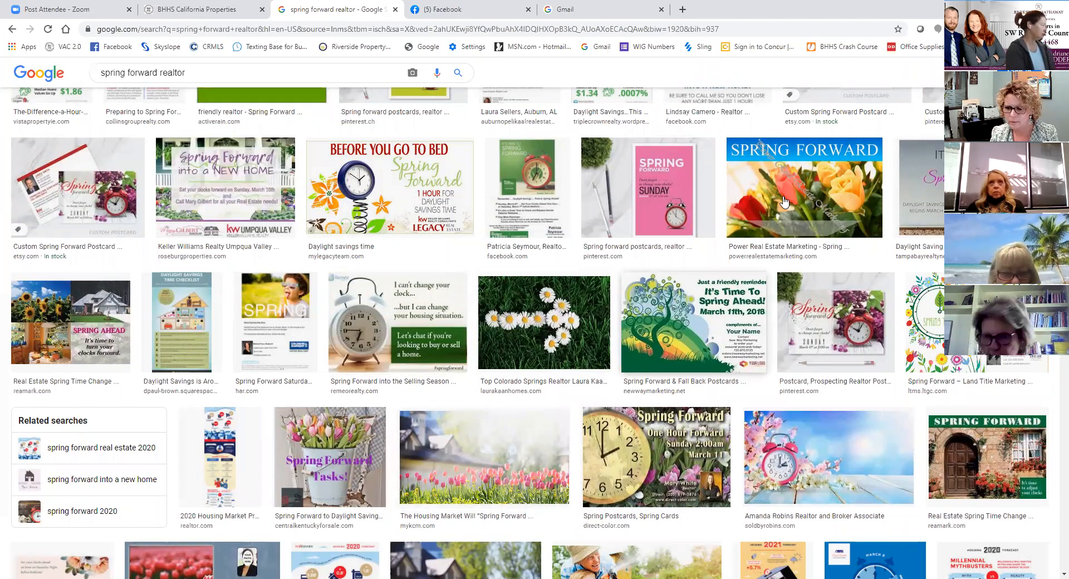
{"action": "scroll", "coordinate": [785, 201], "scroll_direction": "down", "scroll_amount": 3}
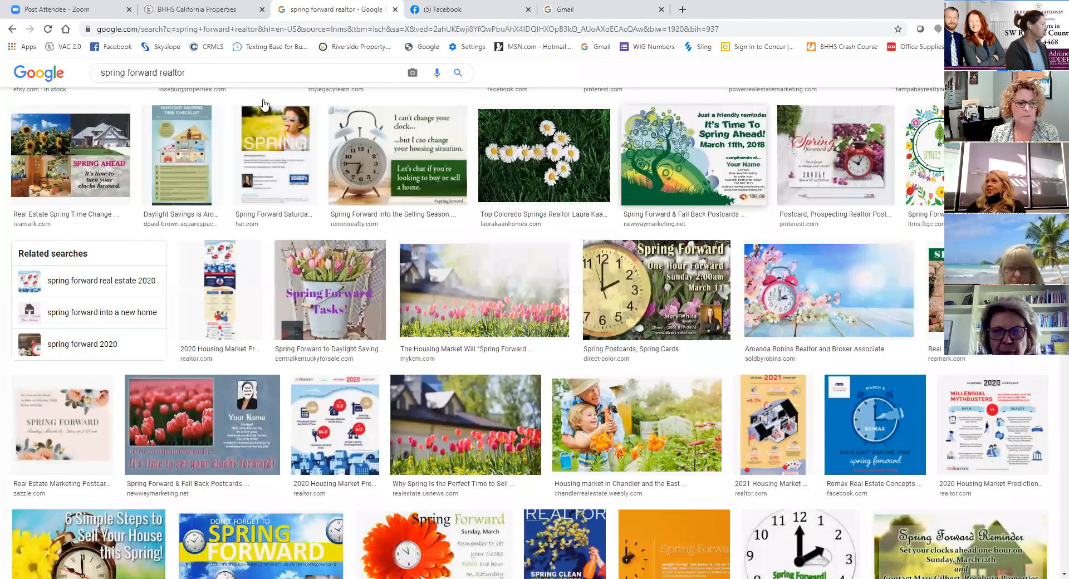
{"action": "left_click", "coordinate": [192, 10]}
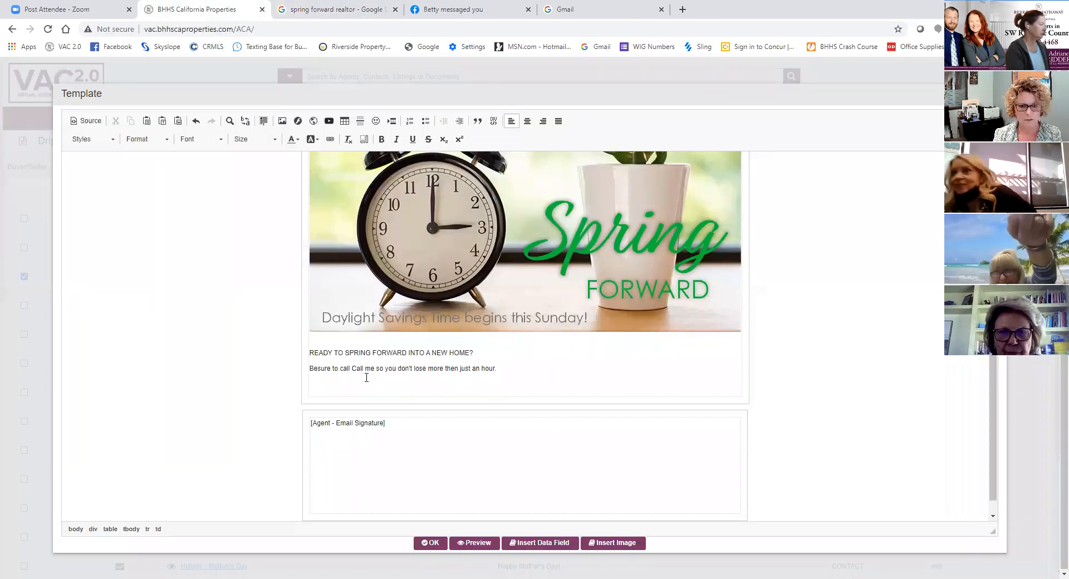
{"action": "key", "text": "Delete"}
{"action": "key", "text": "Delete"}
{"action": "key", "text": "Delete"}
{"action": "key", "text": "Delete"}
{"action": "key", "text": "Delete"}
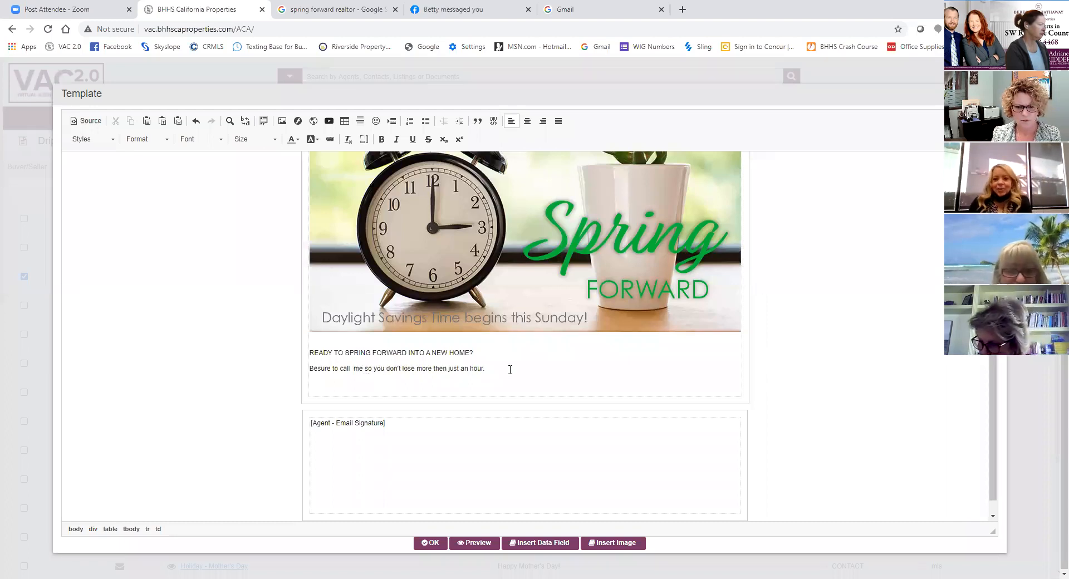
{"action": "key", "text": "BackSpace"}
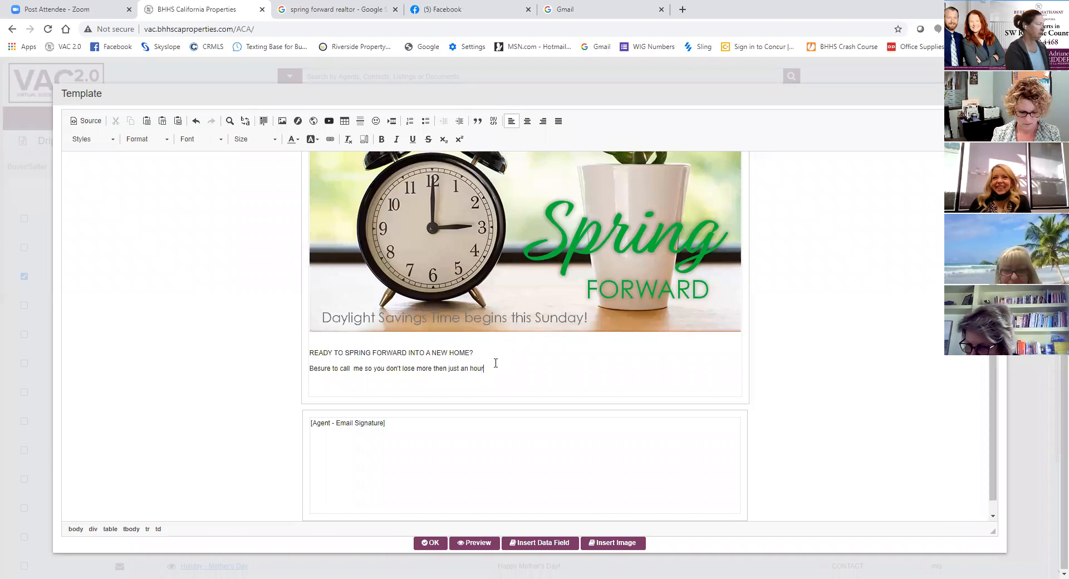
- Format the line "READY TO SPRING FORWARD INTO A NEW HOME?" in bold Tahoma, size 20
{"action": "left_click_drag", "start_coordinate": [476, 351], "coordinate": [313, 349]}
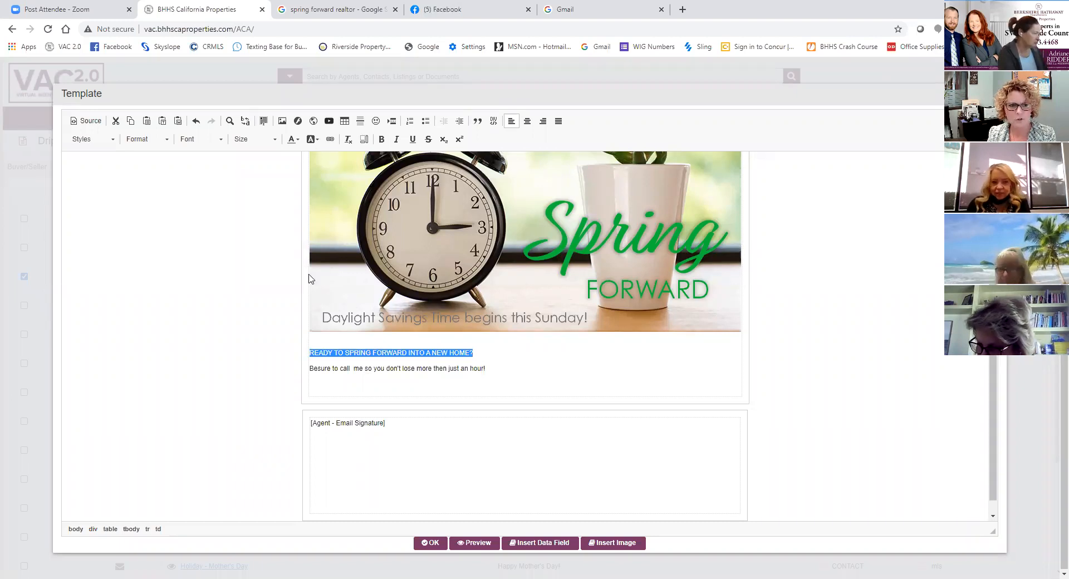
{"action": "left_click", "coordinate": [195, 140]}
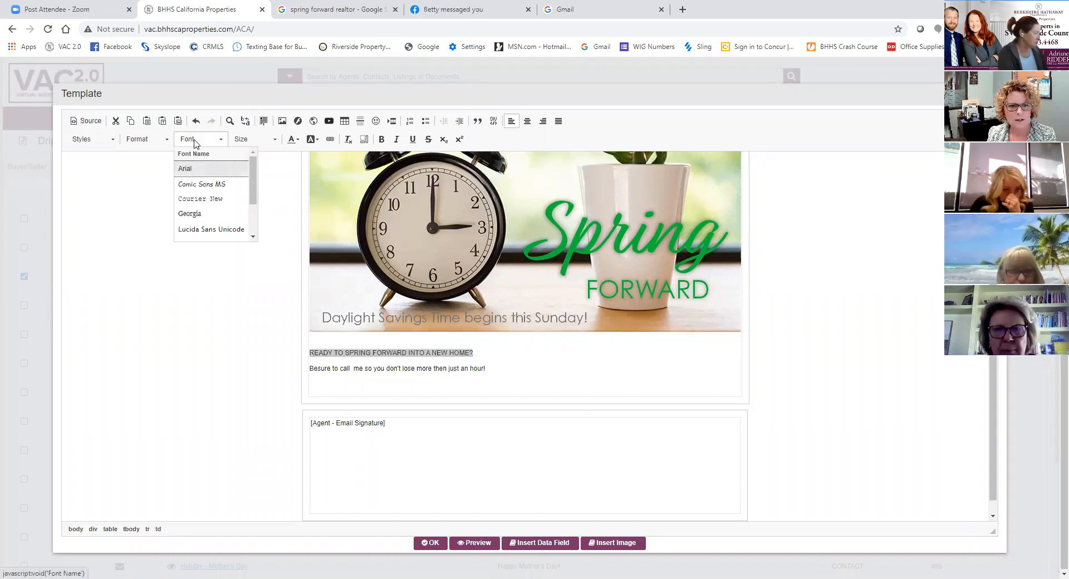
{"action": "left_click_drag", "start_coordinate": [251, 179], "coordinate": [252, 205]}
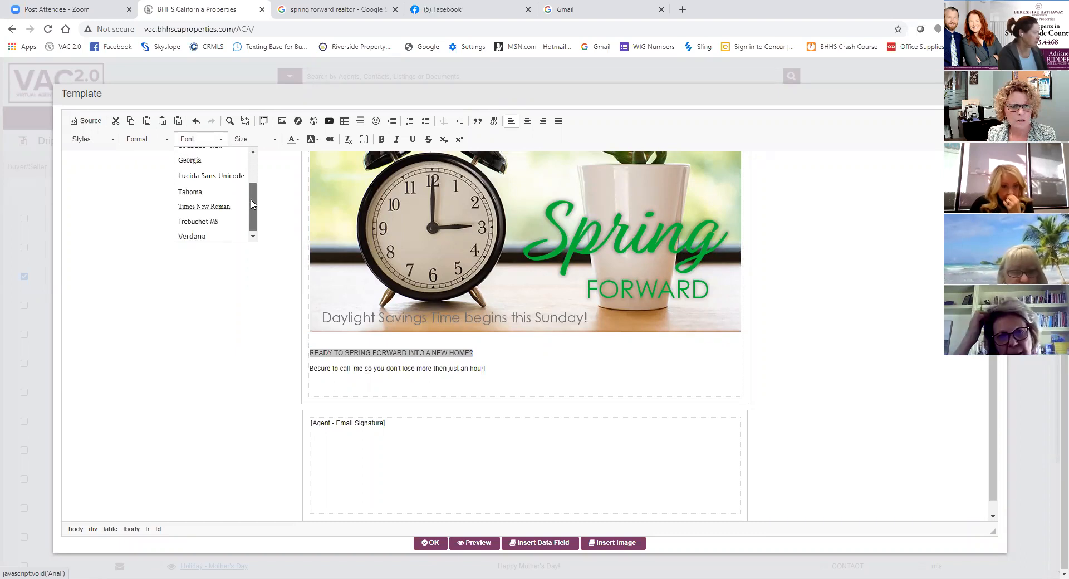
{"action": "left_click", "coordinate": [204, 192]}
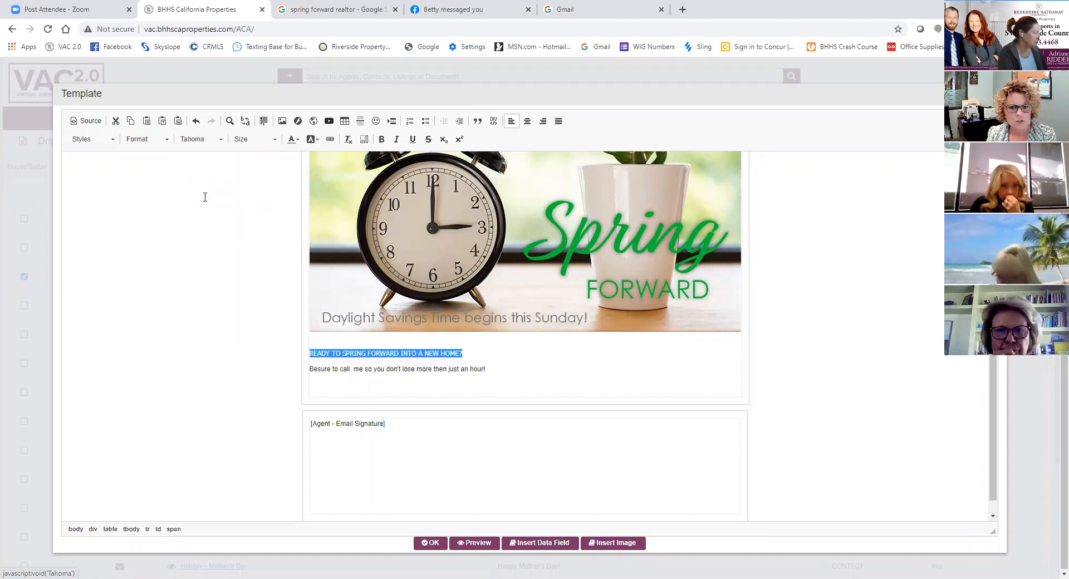
{"action": "left_click", "coordinate": [268, 139]}
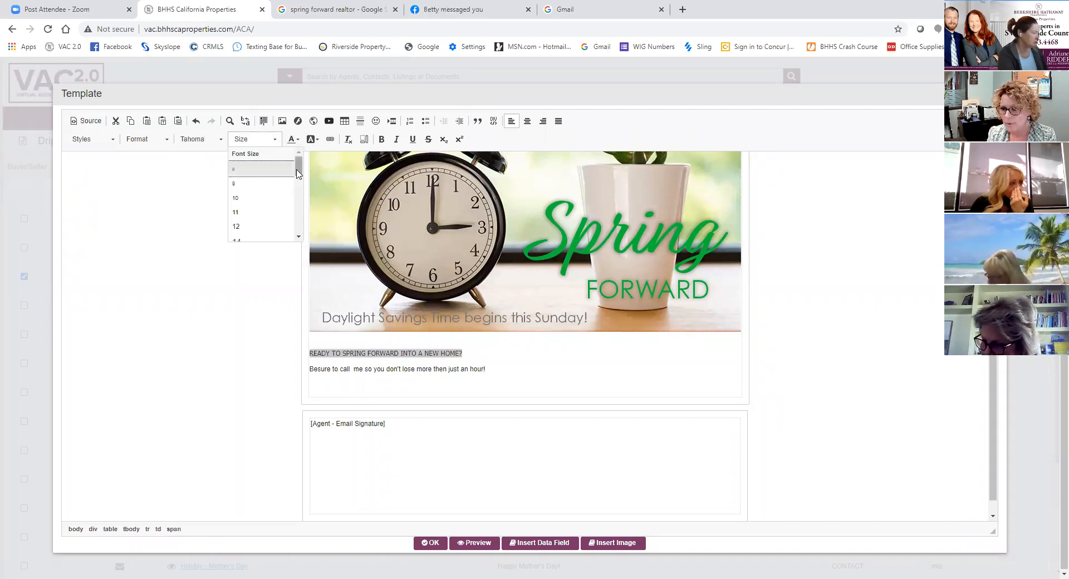
{"action": "left_click_drag", "start_coordinate": [298, 171], "coordinate": [298, 190]}
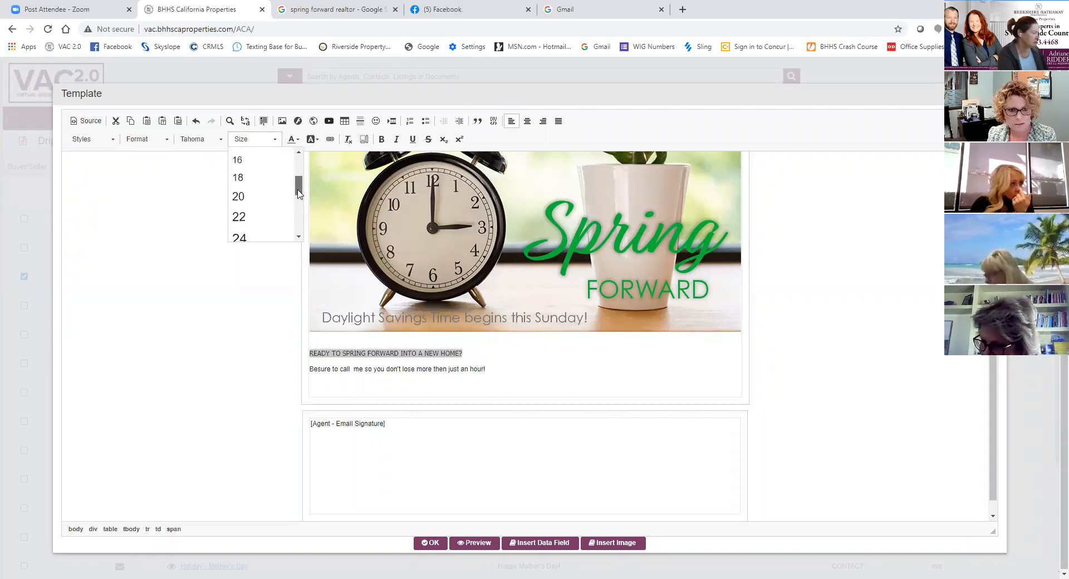
{"action": "left_click", "coordinate": [270, 201]}
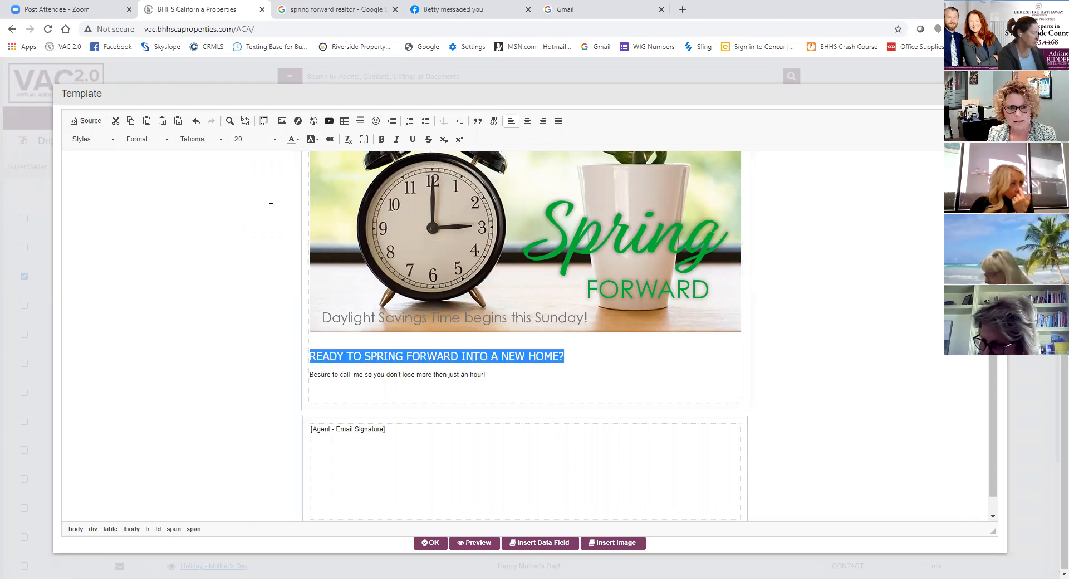
{"action": "left_click", "coordinate": [382, 141]}
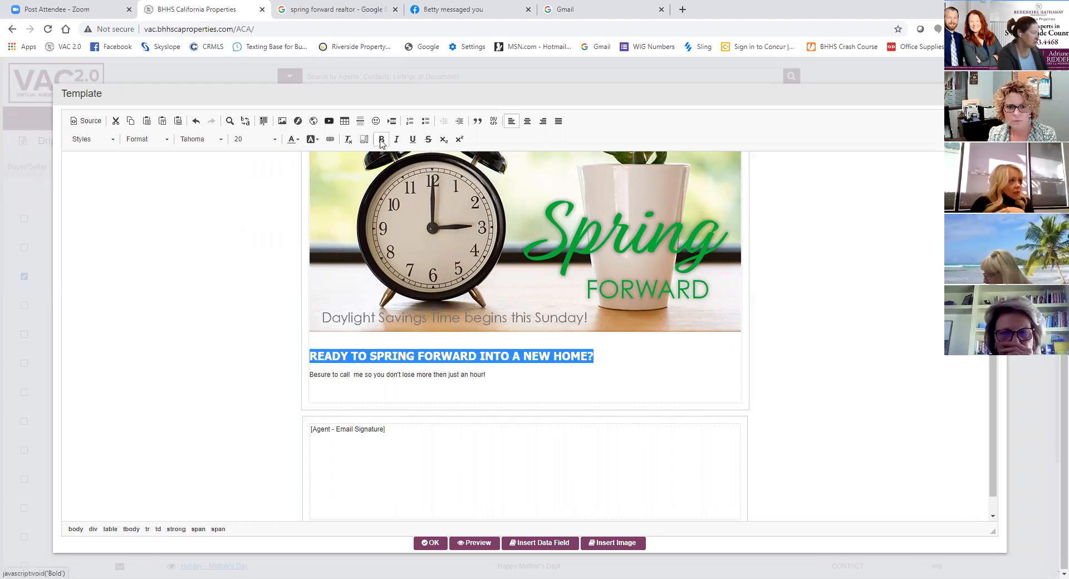
{"action": "left_click", "coordinate": [577, 388]}
- Color the new home question below the image Strong Cyan
{"action": "left_click_drag", "start_coordinate": [594, 356], "coordinate": [307, 356]}
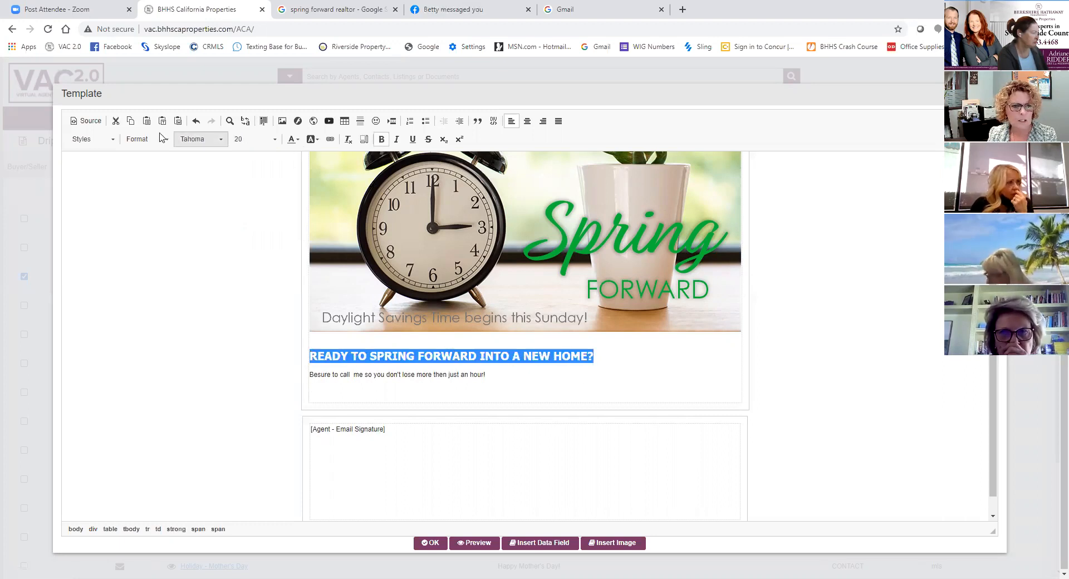
{"action": "left_click", "coordinate": [299, 141]}
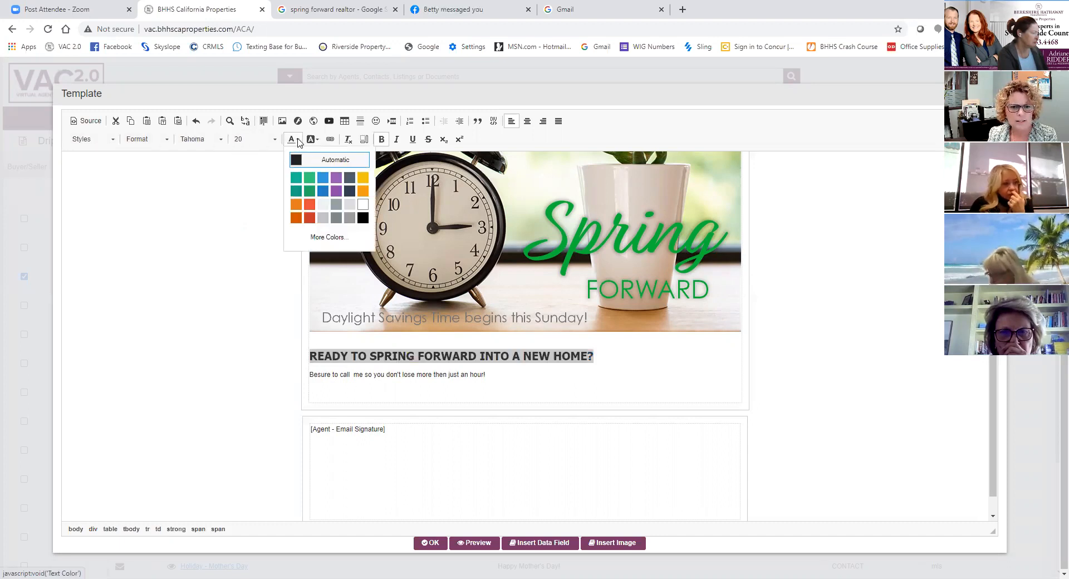
{"action": "left_click", "coordinate": [297, 178]}
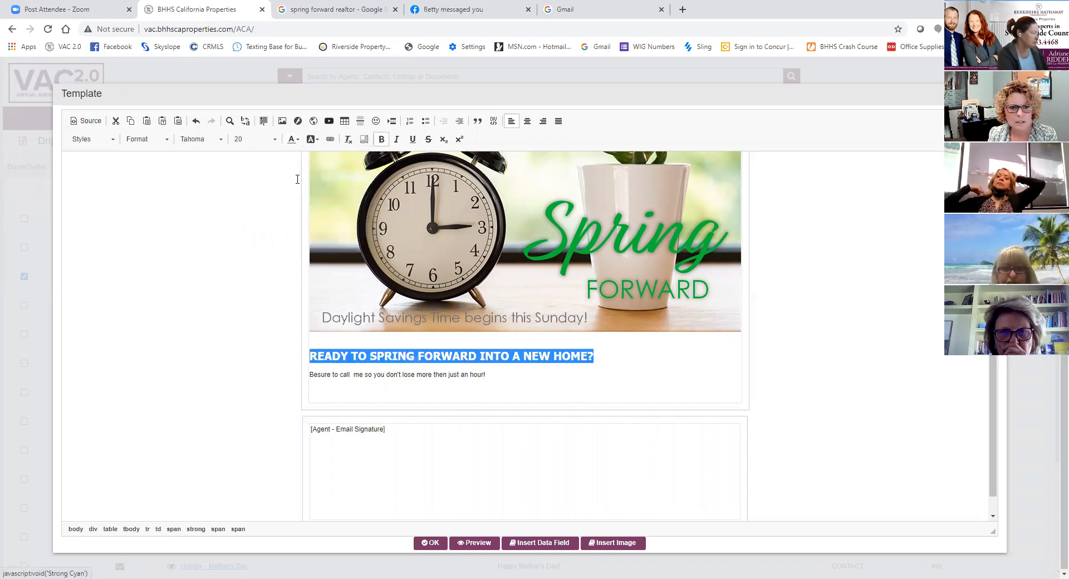
{"action": "left_click", "coordinate": [635, 362]}
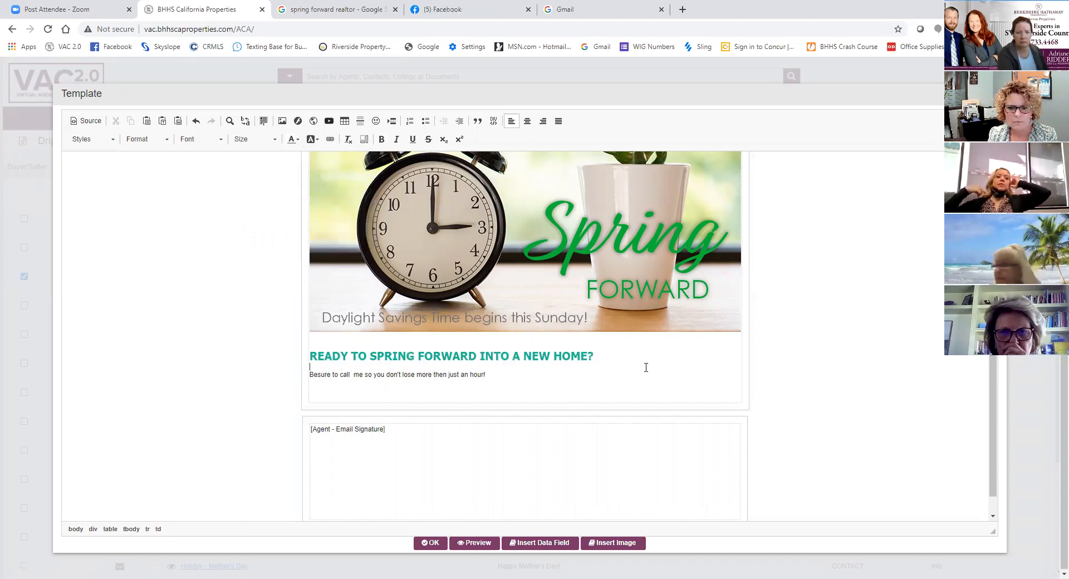
- Set the "Besure to call" line below the headline to Tahoma, size 16
{"action": "left_click_drag", "start_coordinate": [497, 376], "coordinate": [306, 377]}
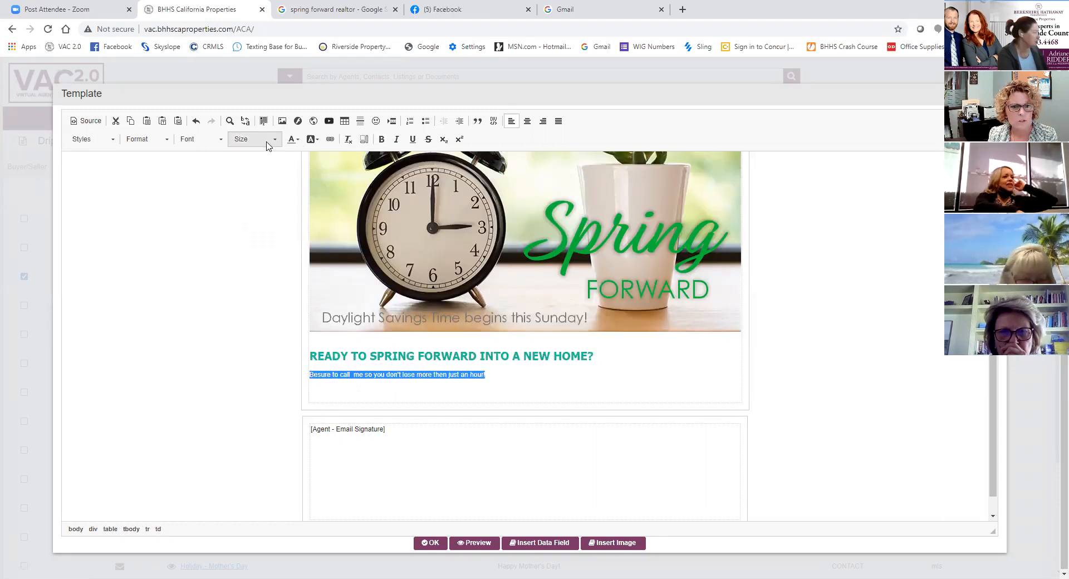
{"action": "left_click", "coordinate": [220, 139]}
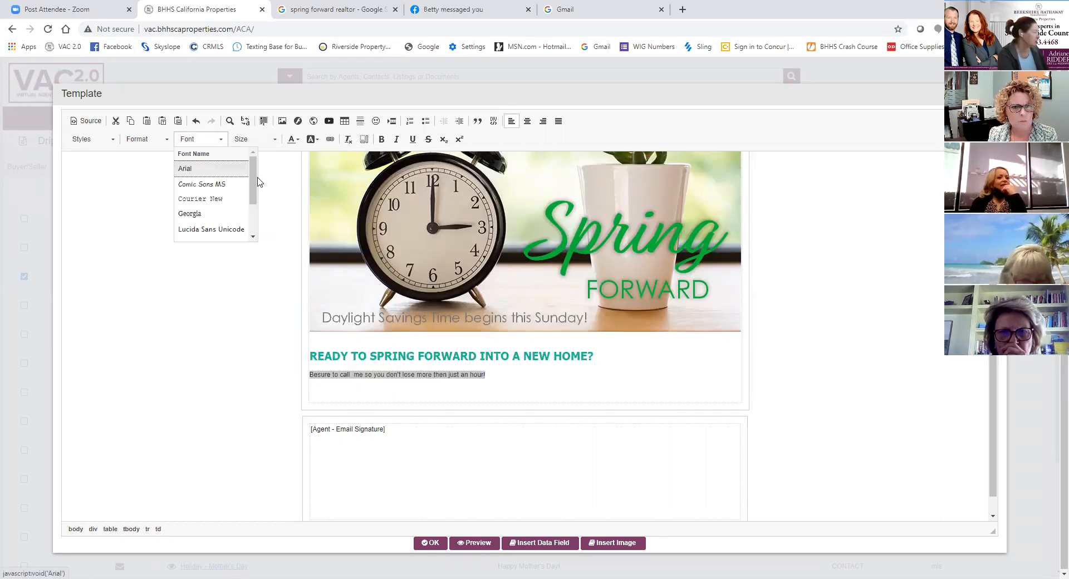
{"action": "scroll", "coordinate": [253, 178], "scroll_direction": "down", "scroll_amount": 3}
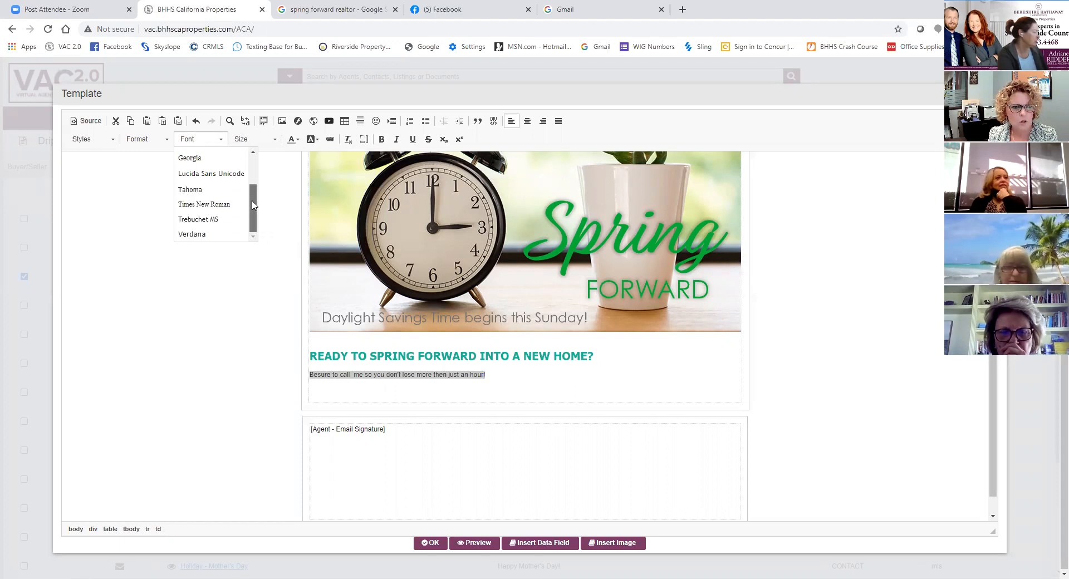
{"action": "left_click", "coordinate": [225, 188]}
{"action": "left_click", "coordinate": [273, 139]}
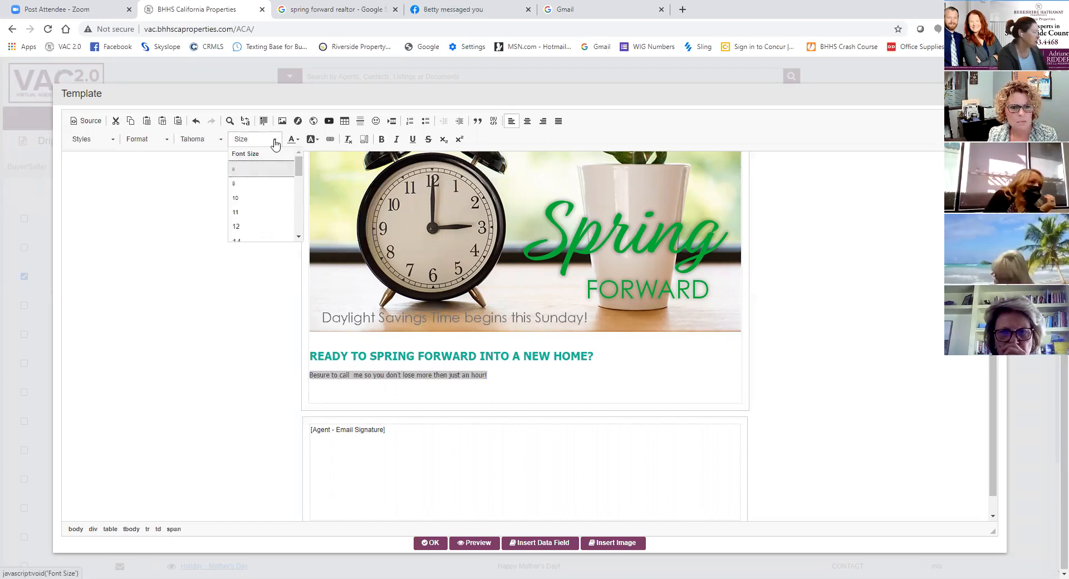
{"action": "scroll", "coordinate": [269, 199], "scroll_direction": "down", "scroll_amount": 2}
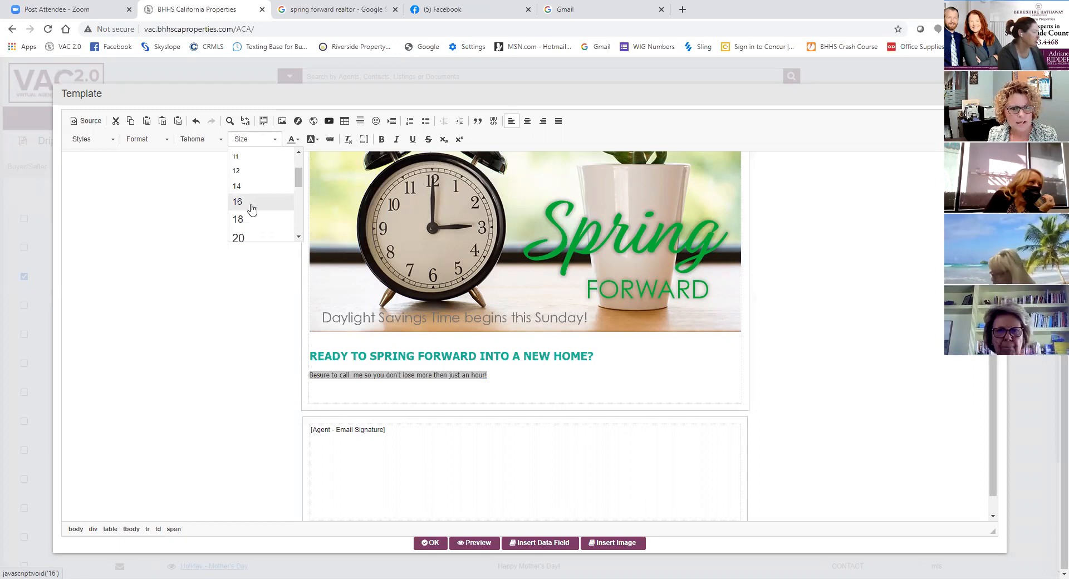
{"action": "left_click", "coordinate": [250, 202]}
{"action": "left_click", "coordinate": [537, 396]}
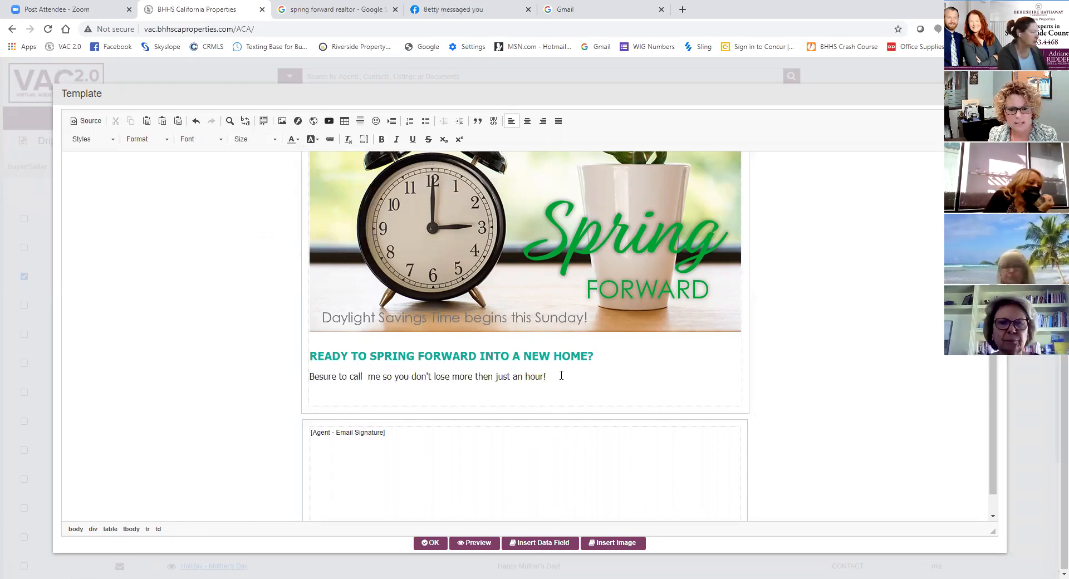
- Apply the Automatic text color to the "Besure to call" line
{"action": "left_click_drag", "start_coordinate": [550, 376], "coordinate": [311, 377]}
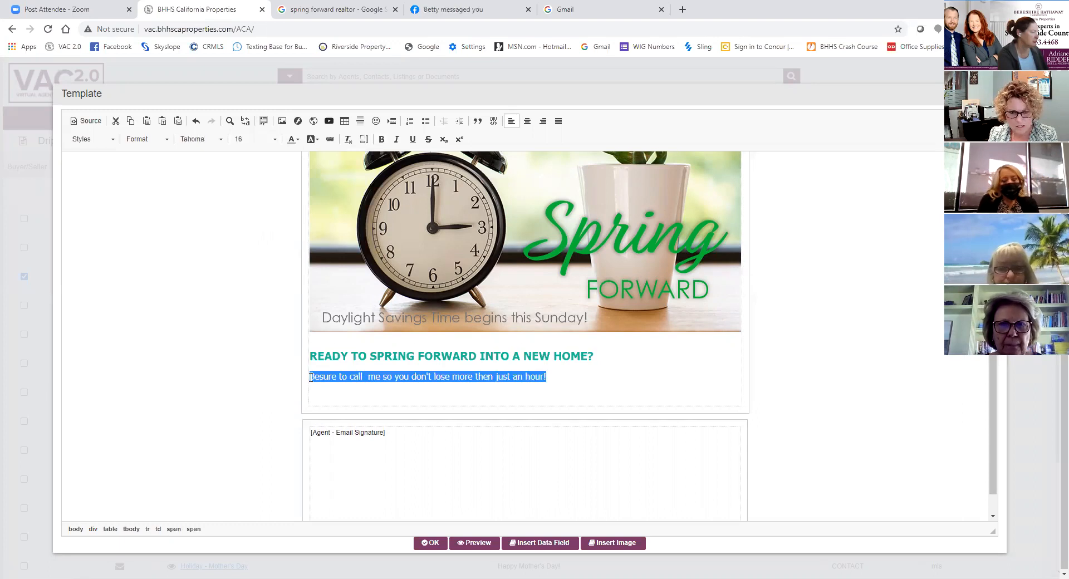
{"action": "left_click", "coordinate": [294, 139]}
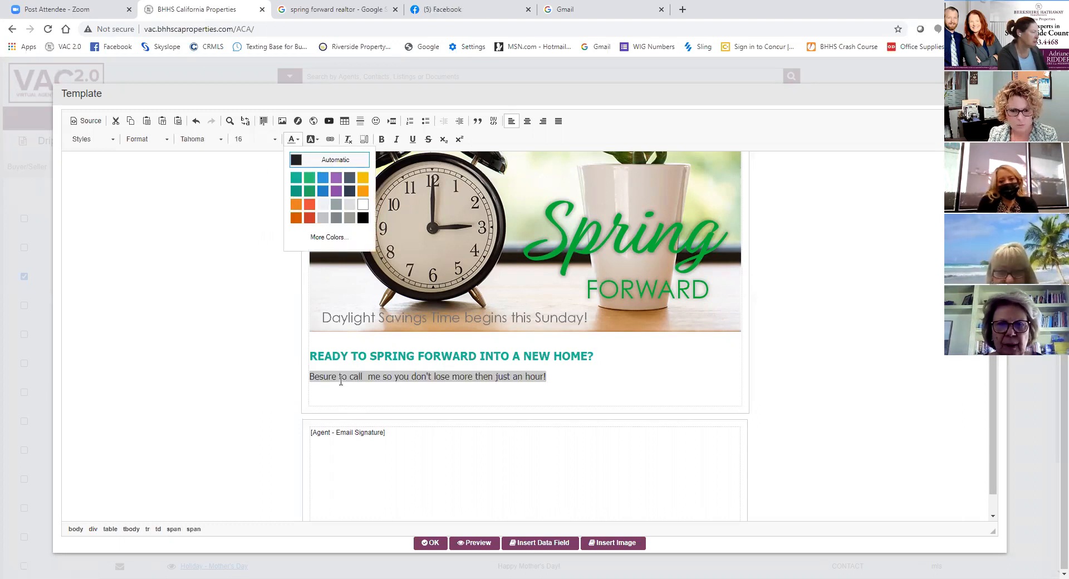
{"action": "left_click", "coordinate": [335, 160]}
{"action": "left_click", "coordinate": [596, 383]}
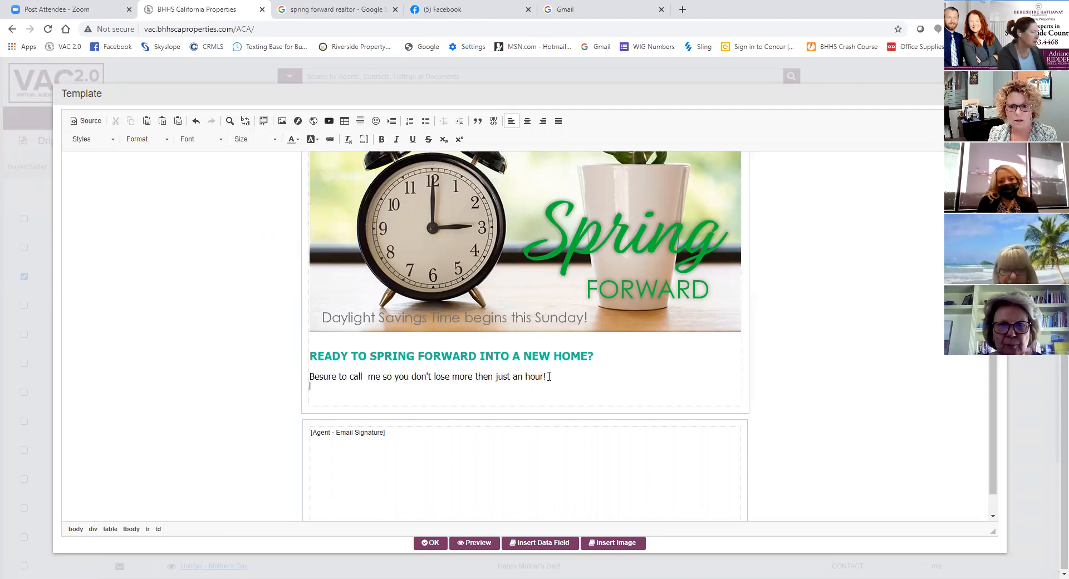
- Center both text lines below the Spring Forward image
{"action": "left_click_drag", "start_coordinate": [549, 376], "coordinate": [311, 343]}
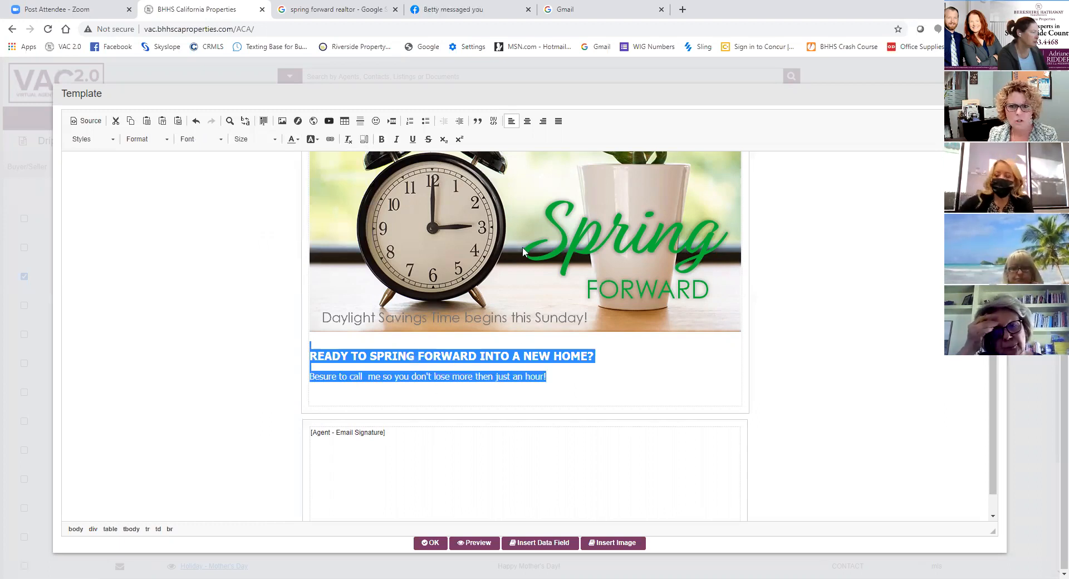
{"action": "left_click", "coordinate": [527, 122]}
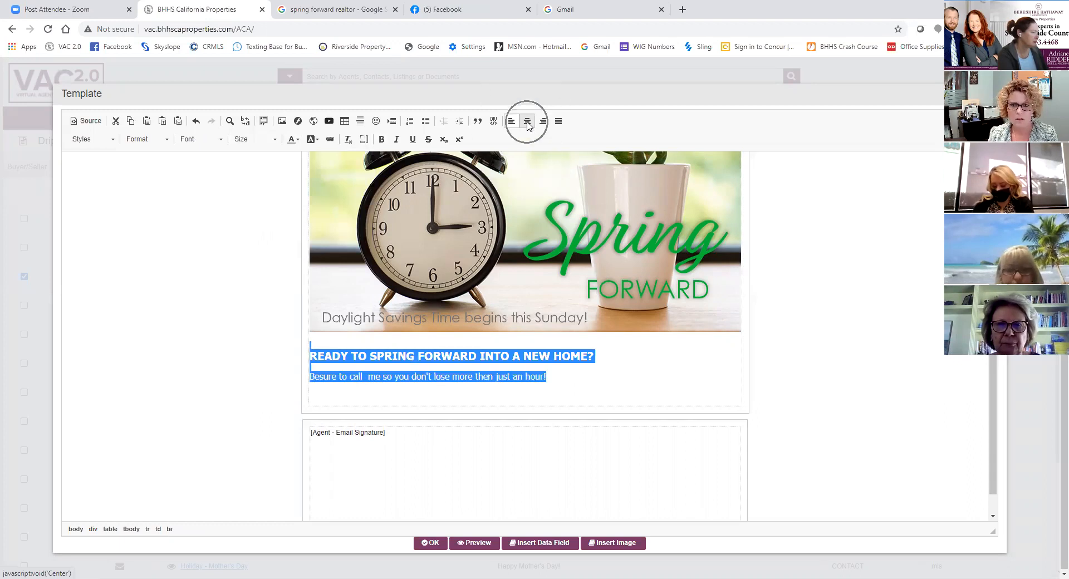
{"action": "left_click", "coordinate": [765, 293]}
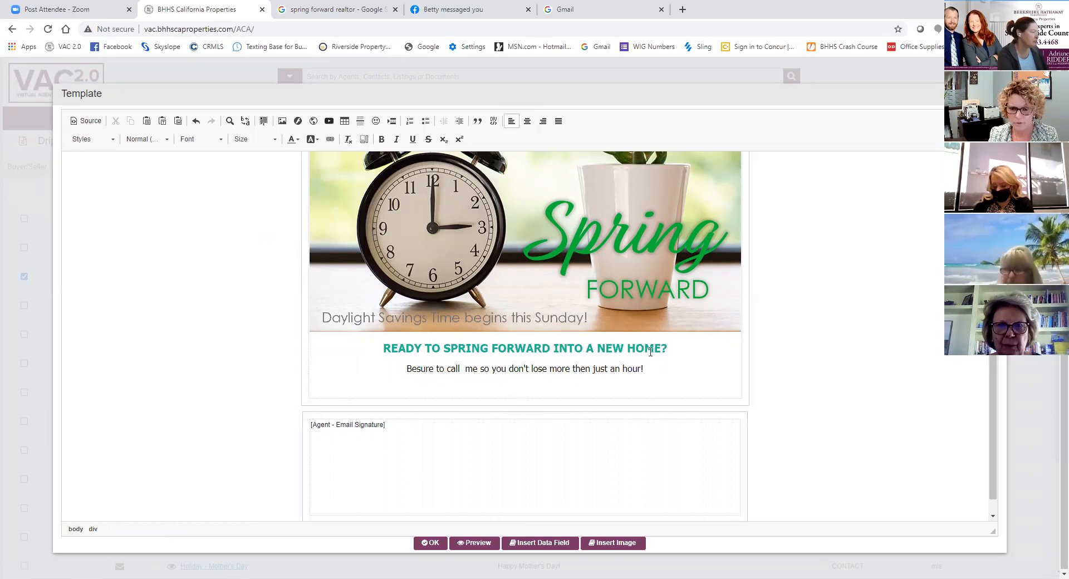
- Correct "Besure" to "Be sure" and remove the extra space before "me" in the second text line
{"action": "left_click", "coordinate": [415, 369]}
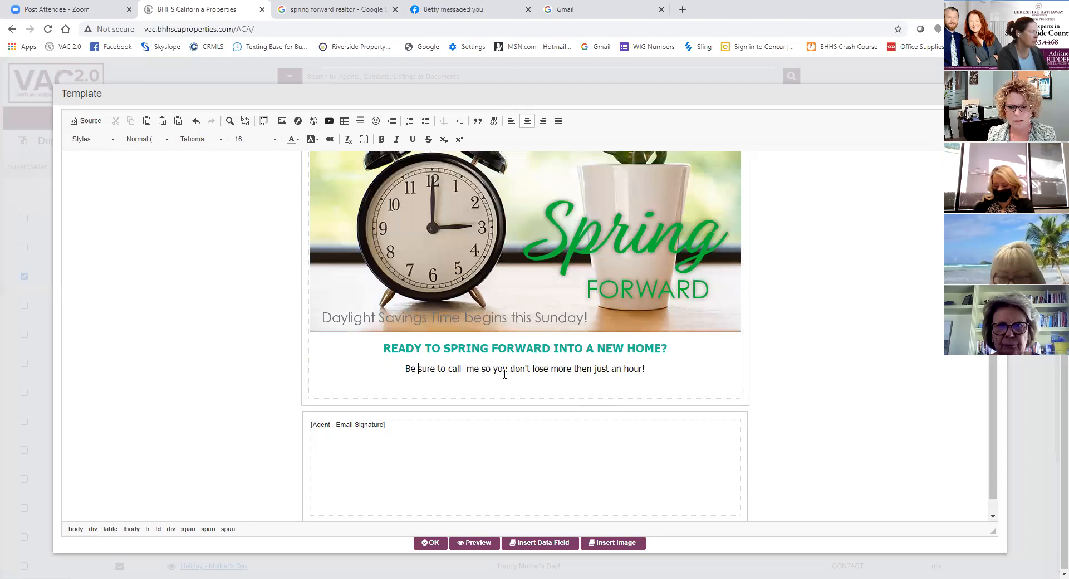
{"action": "left_click", "coordinate": [465, 370]}
{"action": "key", "text": "BackSpace"}
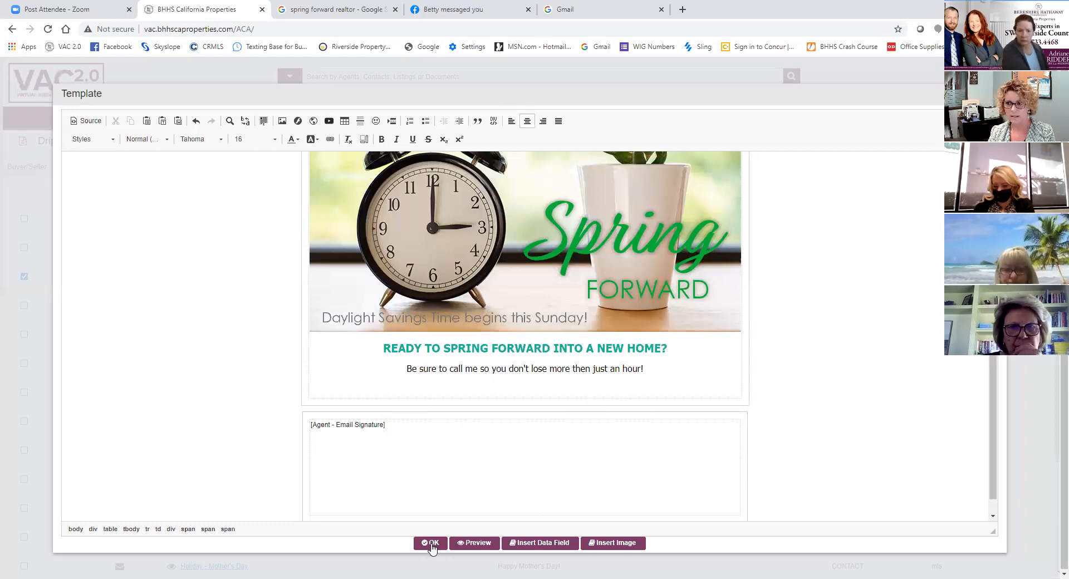
- Preview the letter using the first contact in the list, and check its image, text and email signature
{"action": "left_click", "coordinate": [470, 546]}
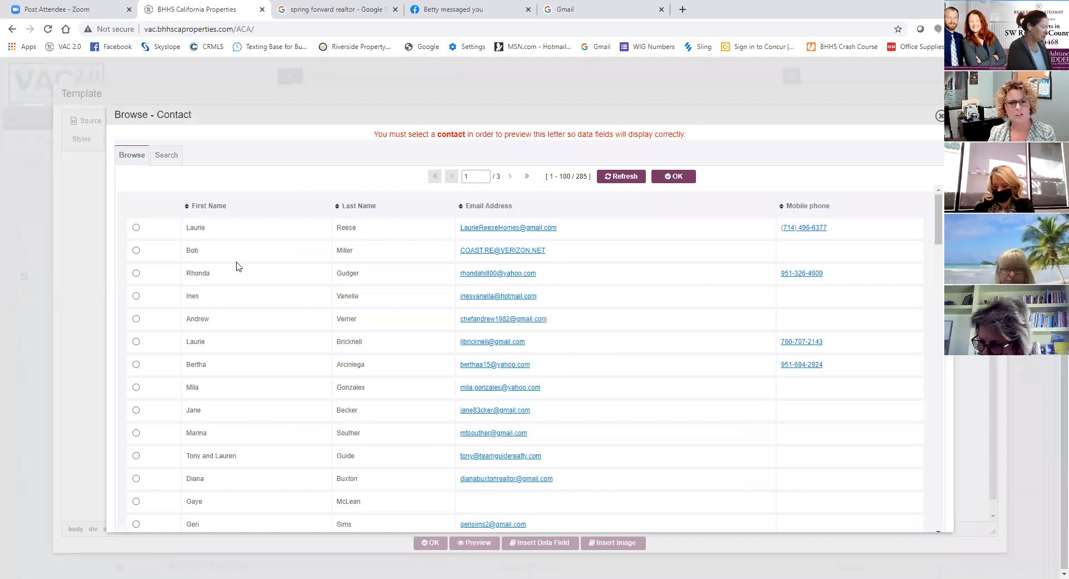
{"action": "left_click", "coordinate": [132, 227]}
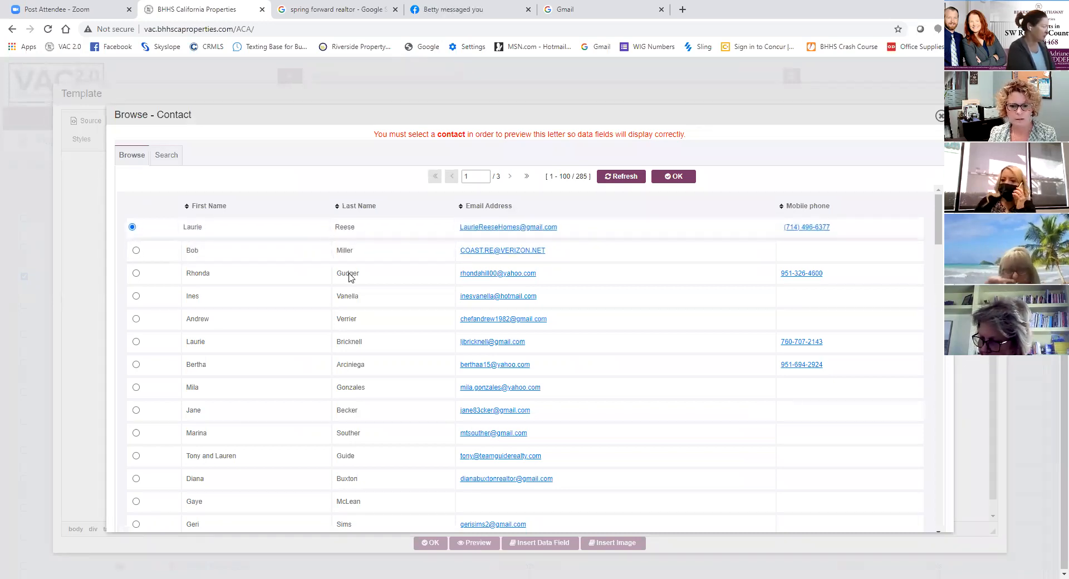
{"action": "left_click", "coordinate": [679, 181]}
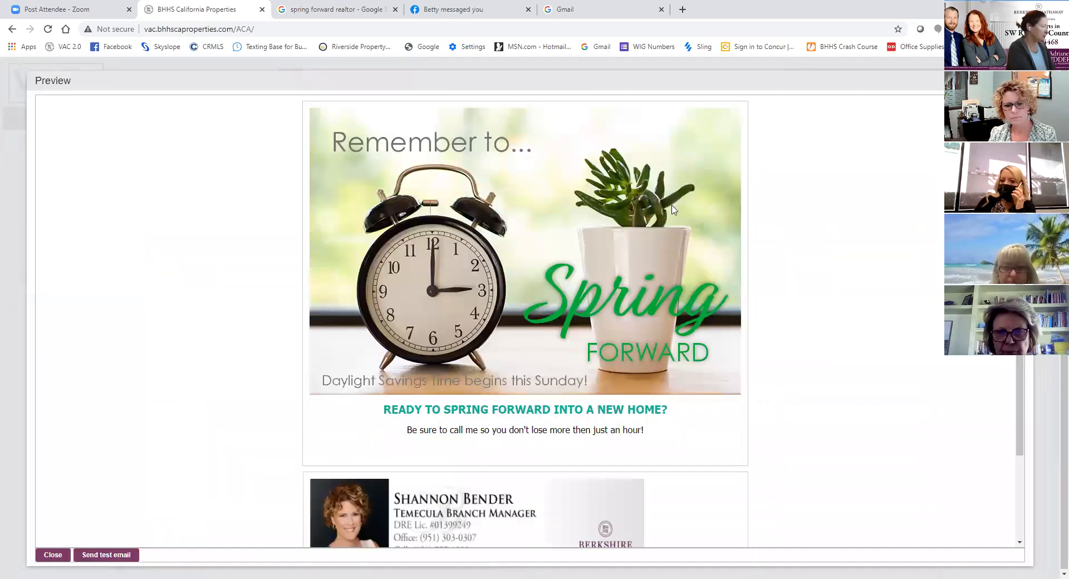
{"action": "scroll", "coordinate": [655, 285], "scroll_direction": "down", "scroll_amount": 2}
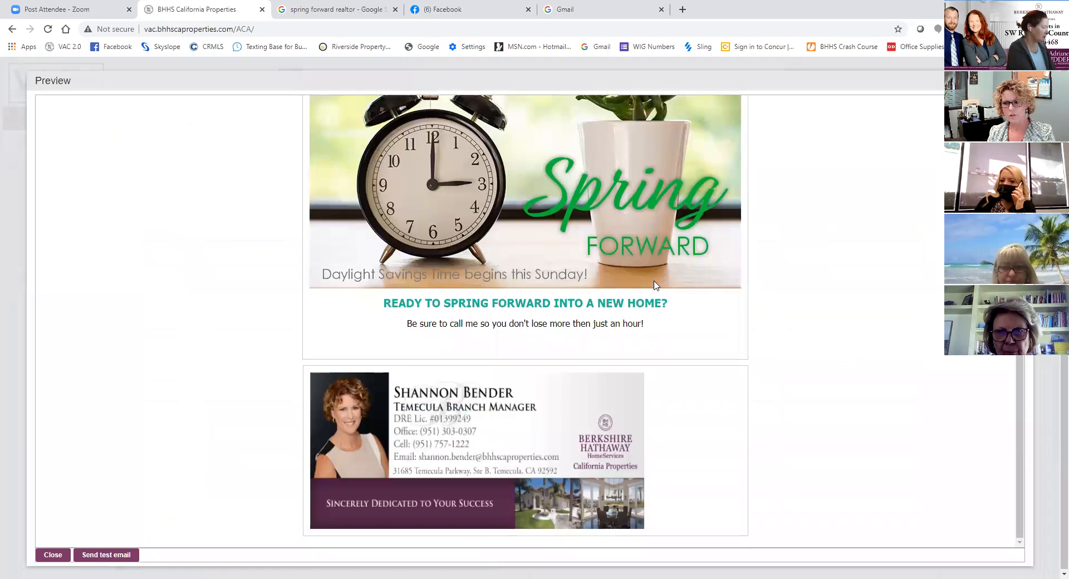
- Recheck the previewed letter's image, text lines and email signature, and close the preview
{"action": "scroll", "coordinate": [579, 290], "scroll_direction": "up", "scroll_amount": 2}
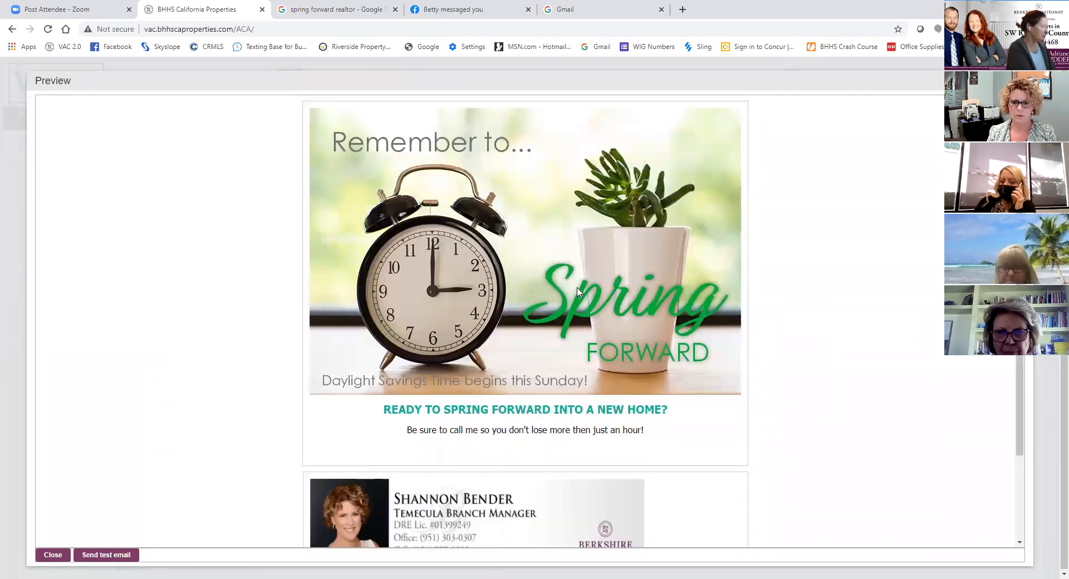
{"action": "scroll", "coordinate": [579, 296], "scroll_direction": "down", "scroll_amount": 2}
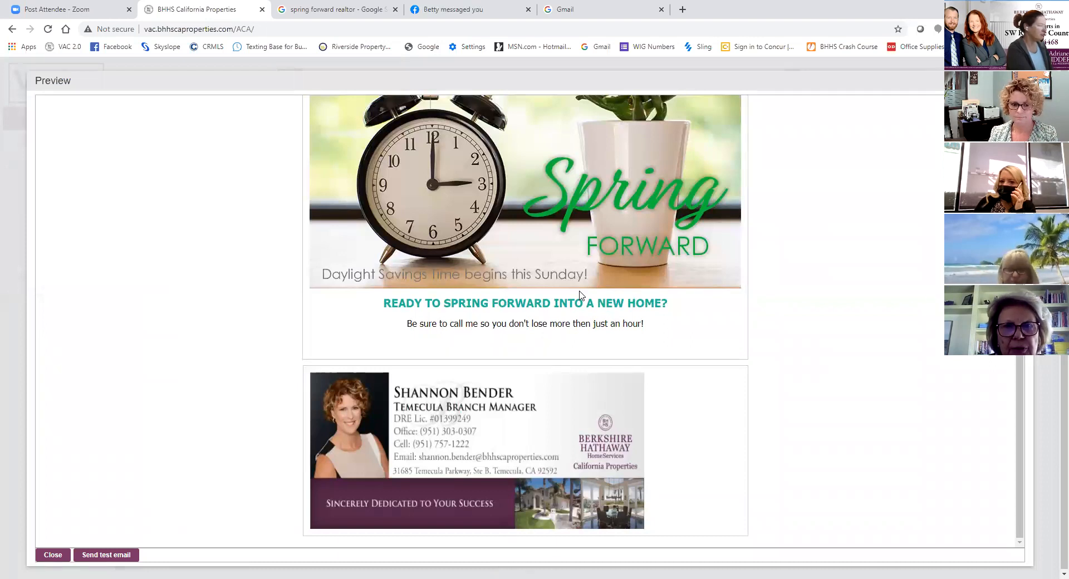
{"action": "left_click", "coordinate": [53, 555]}
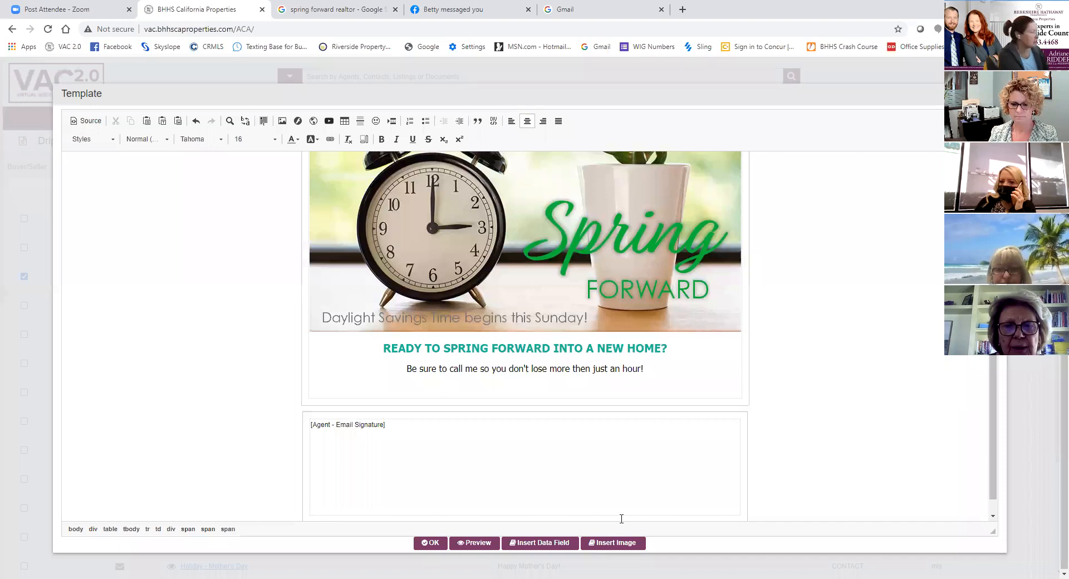
- Try to preview the letter without selecting a contact
{"action": "left_click", "coordinate": [477, 544]}
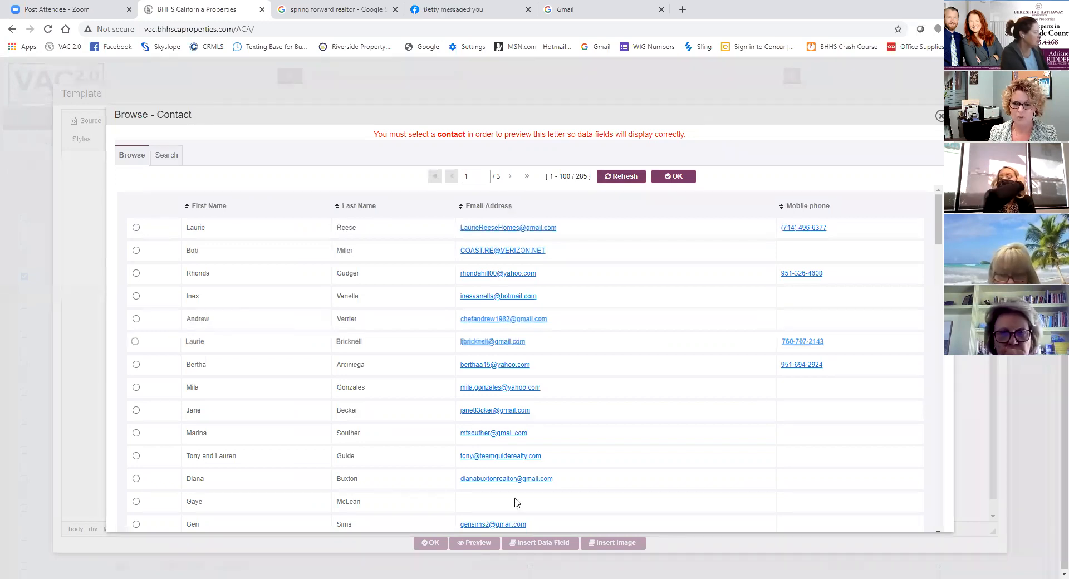
{"action": "left_click", "coordinate": [679, 177]}
{"action": "left_click", "coordinate": [523, 168]}
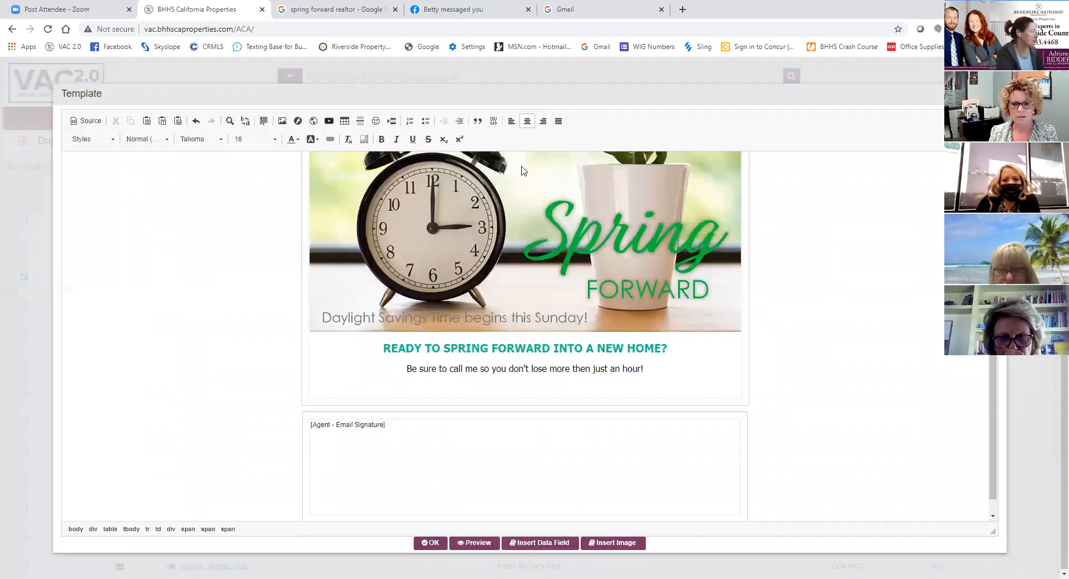
- Insert the Contact First Name data field, followed by a comma and space, before "READY TO SPRING FORWARD INTO A NEW HOME?"
{"action": "left_click", "coordinate": [389, 347]}
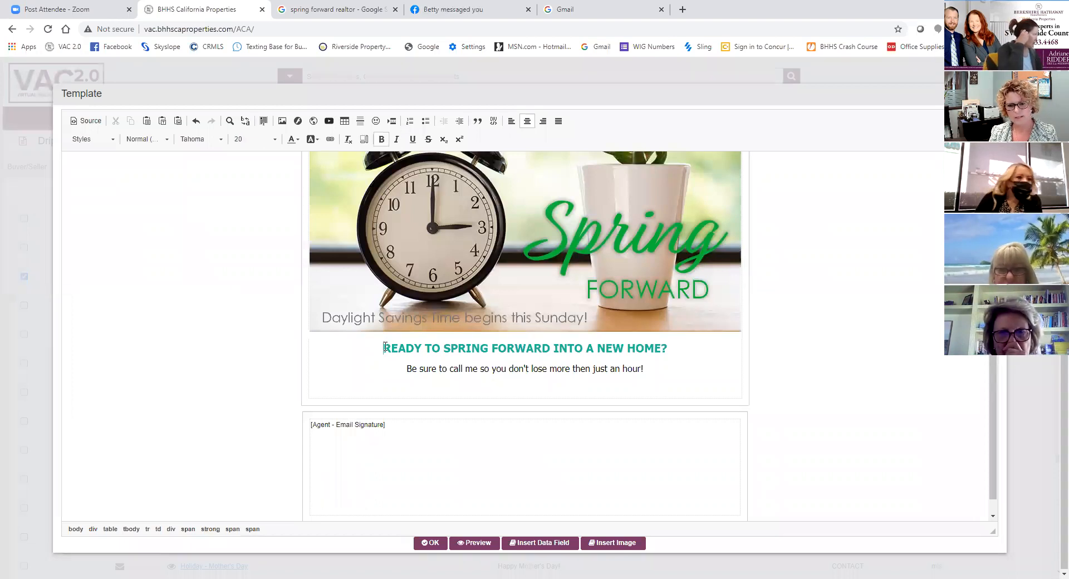
{"action": "left_click", "coordinate": [525, 547]}
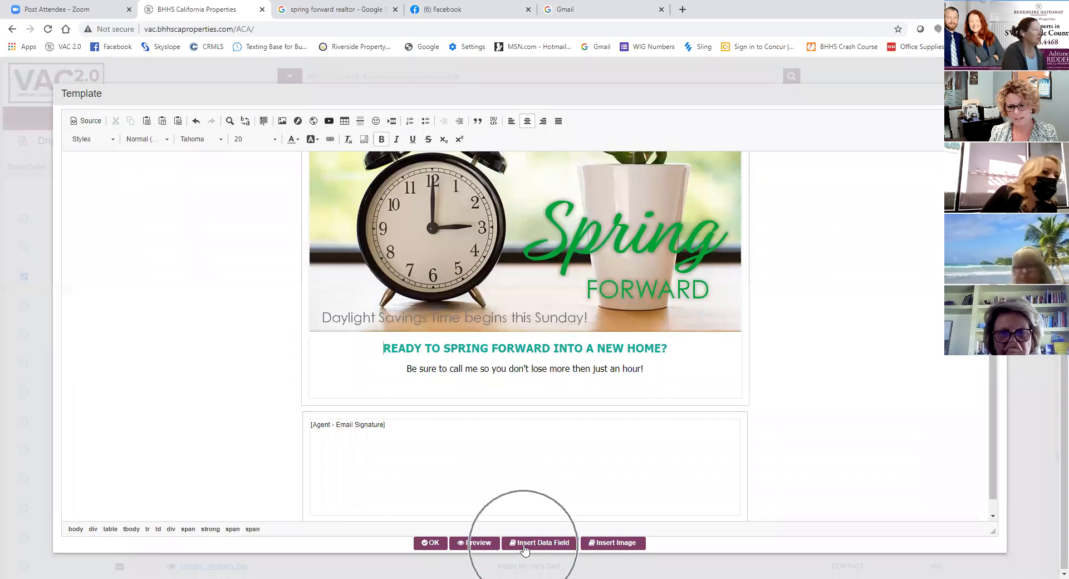
{"action": "left_click", "coordinate": [524, 547]}
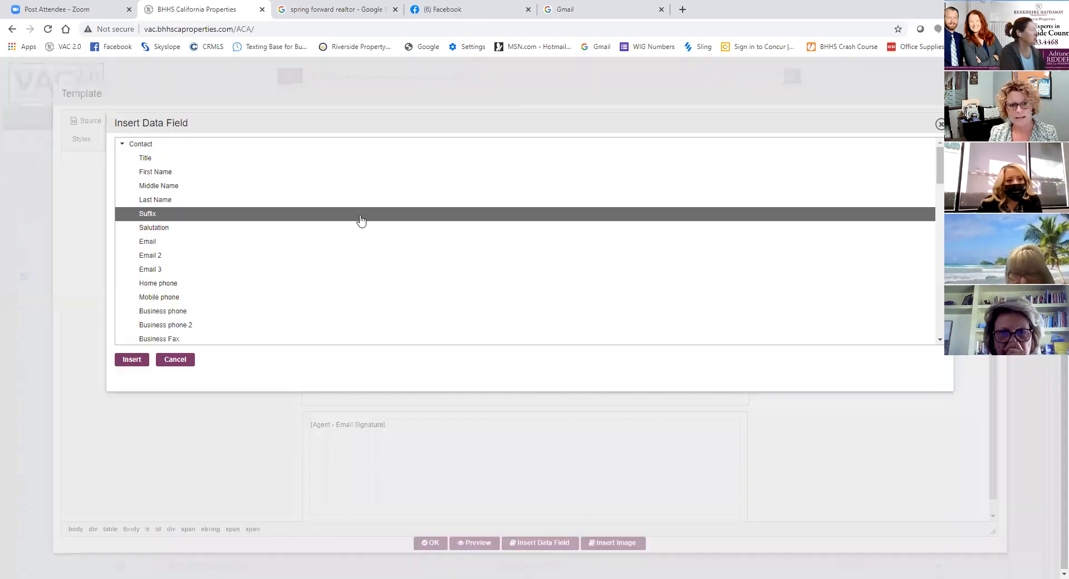
{"action": "left_click", "coordinate": [176, 173]}
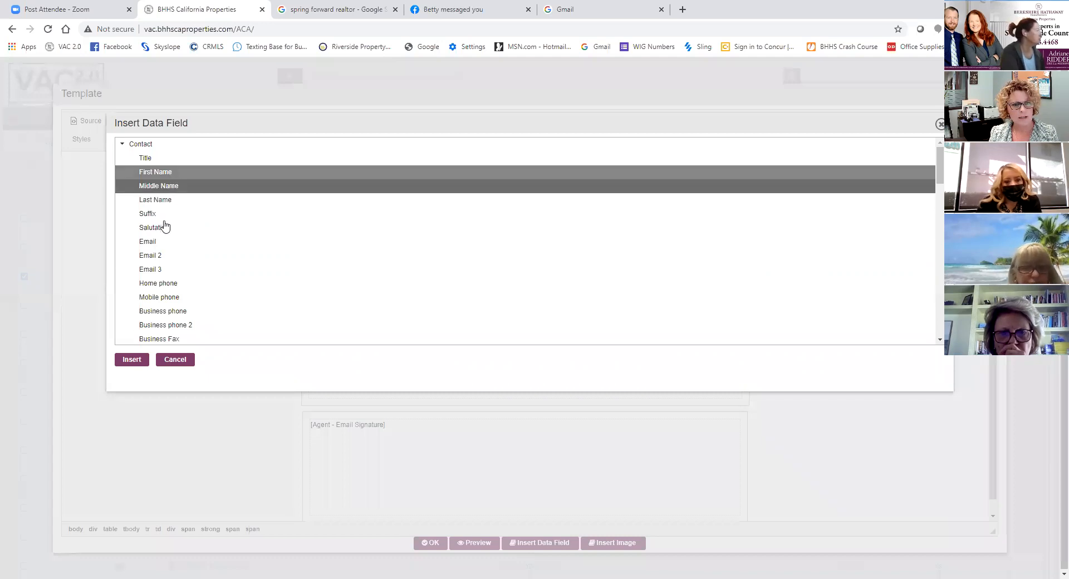
{"action": "left_click", "coordinate": [131, 359]}
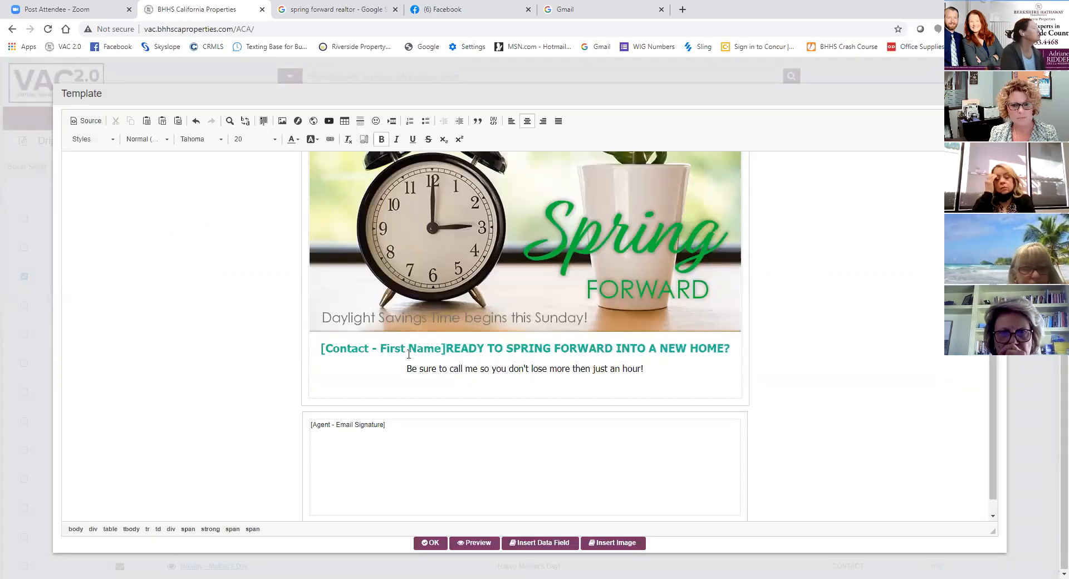
{"action": "type", "text": ","}
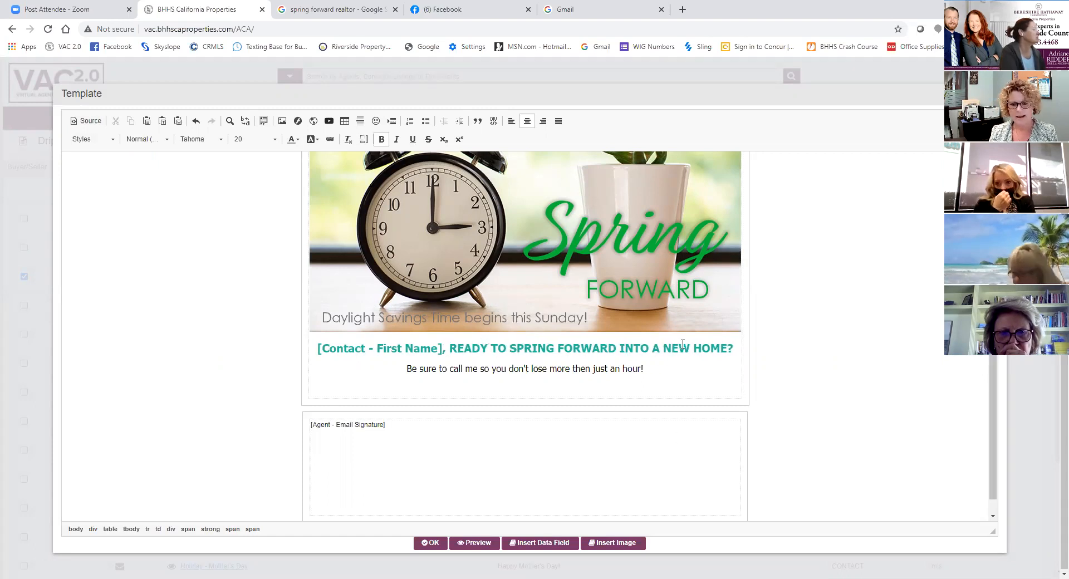
- Preview the letter using the first contact in the list to check the personalized heading, and close the preview
{"action": "left_click", "coordinate": [479, 543]}
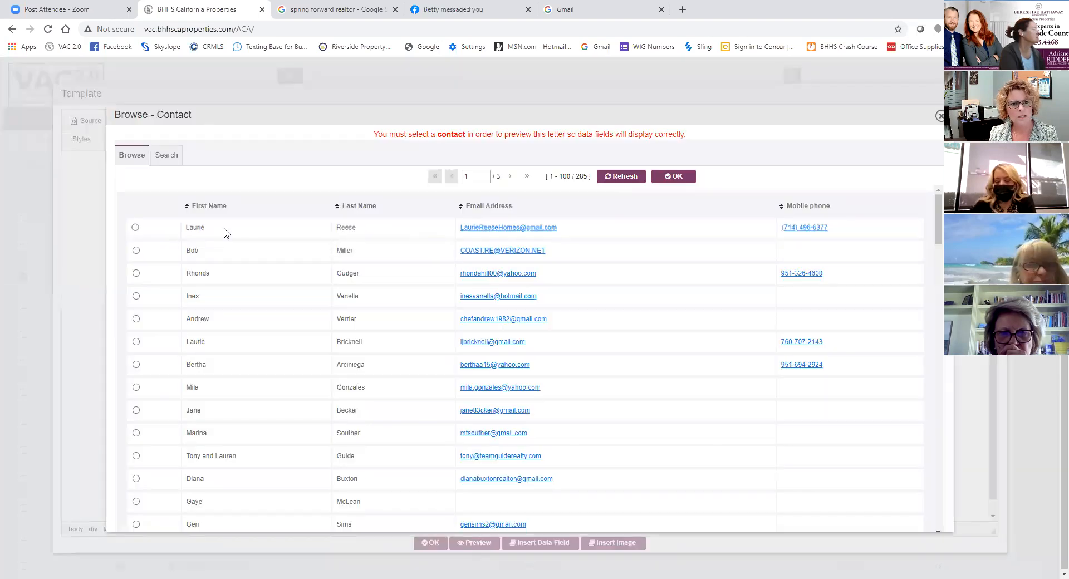
{"action": "left_click", "coordinate": [135, 227]}
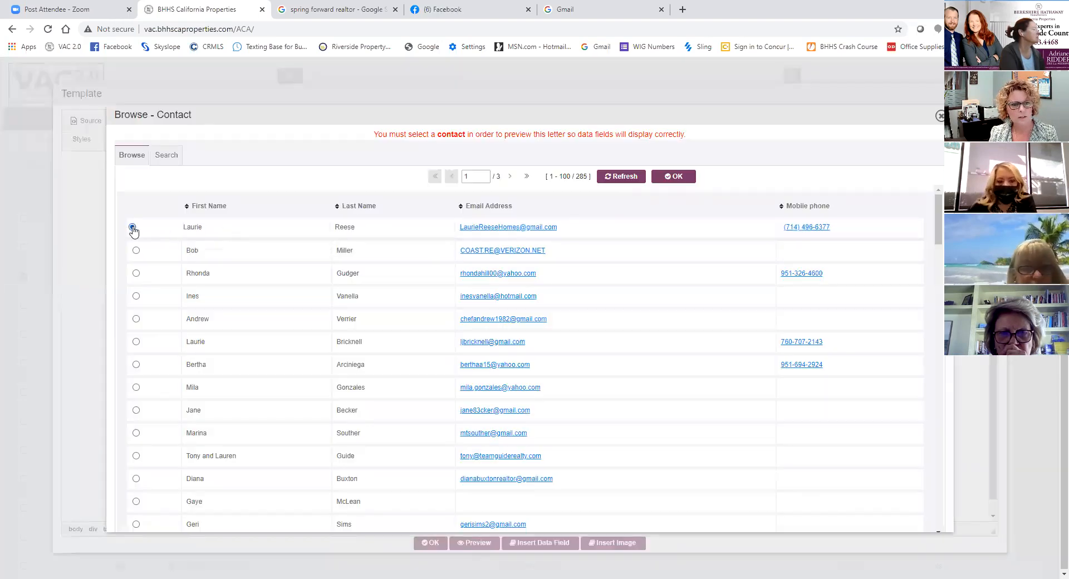
{"action": "left_click", "coordinate": [676, 177]}
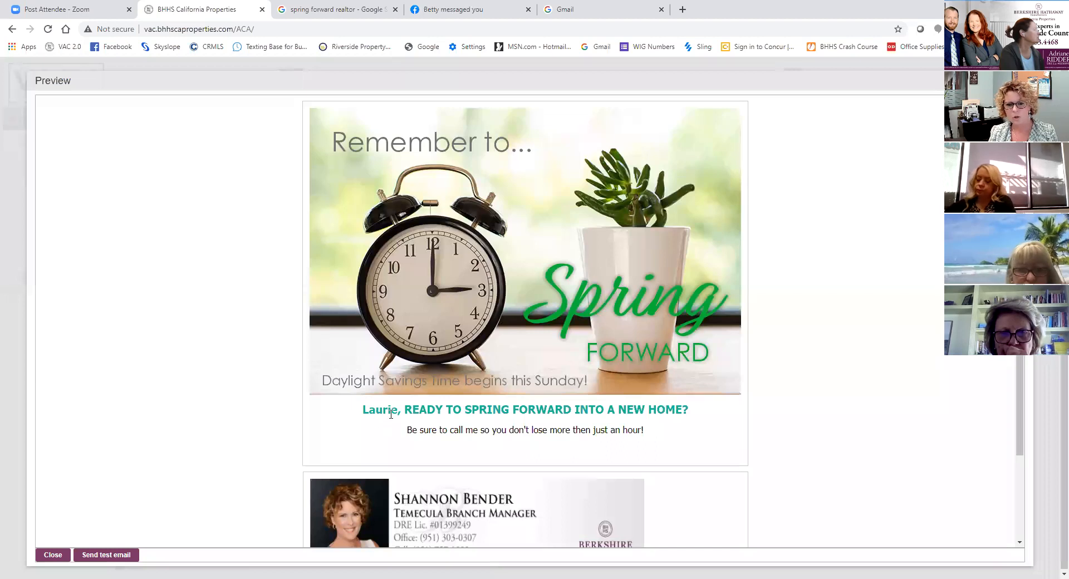
{"action": "left_click", "coordinate": [379, 413]}
{"action": "left_click", "coordinate": [382, 412]}
{"action": "left_click", "coordinate": [382, 412]}
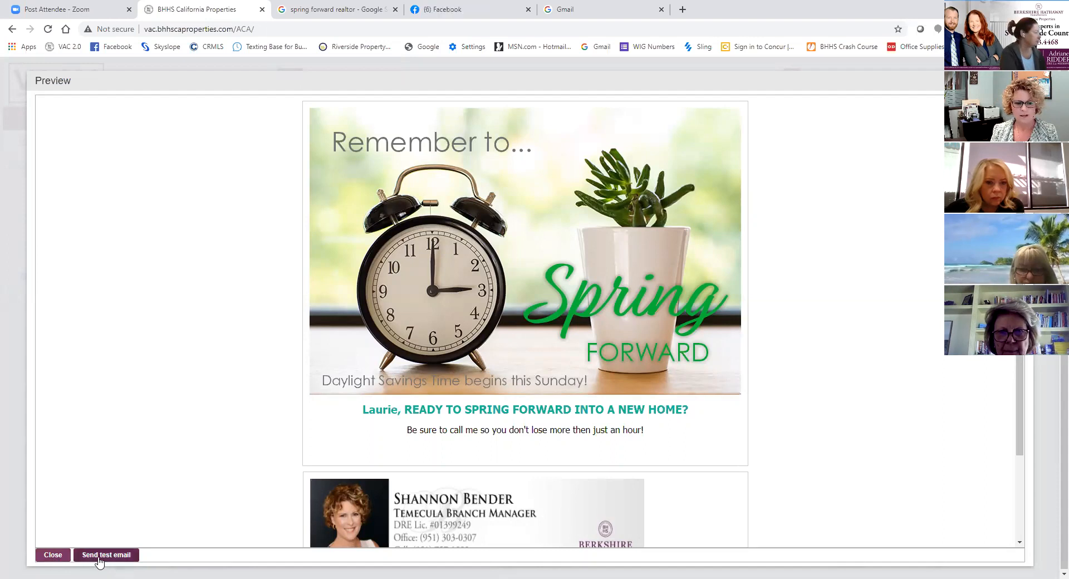
{"action": "left_click", "coordinate": [52, 555]}
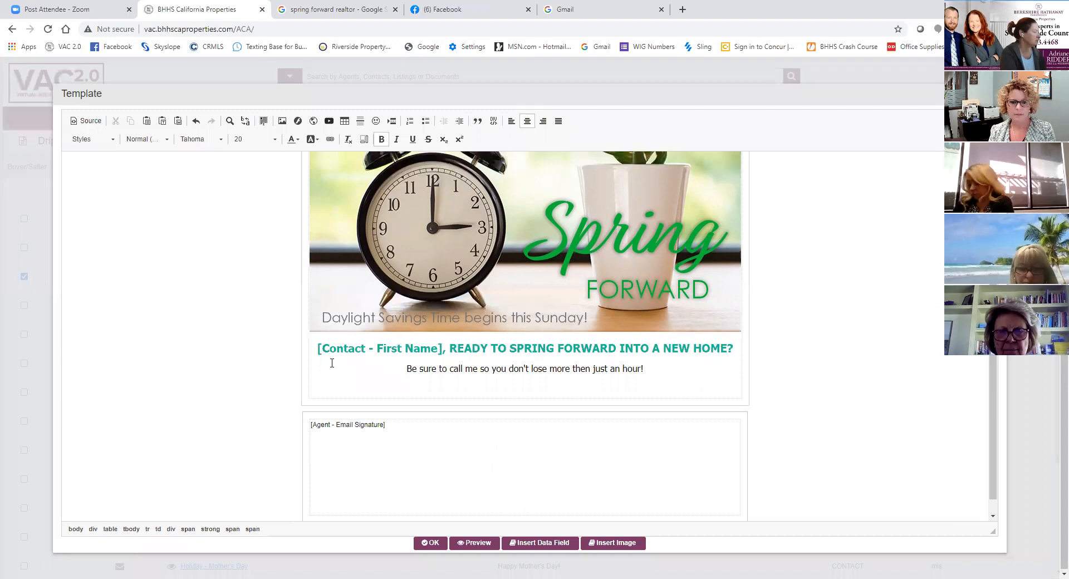
- Delete the Contact First Name field and its comma from the start of the heading line
{"action": "left_click_drag", "start_coordinate": [449, 348], "coordinate": [314, 352]}
{"action": "key", "text": "BackSpace"}
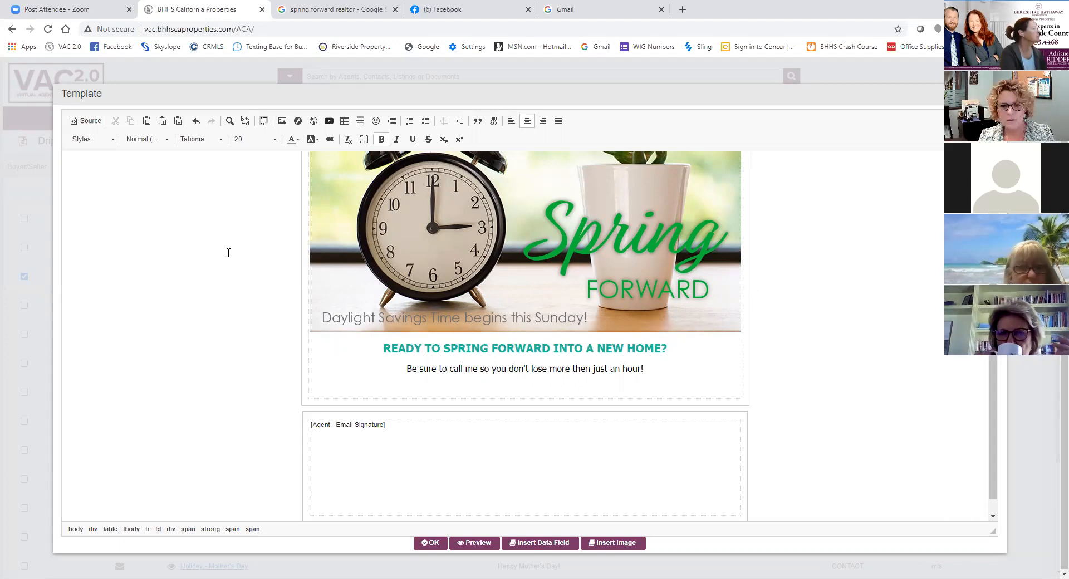
{"action": "left_click_drag", "start_coordinate": [394, 346], "coordinate": [667, 348]}
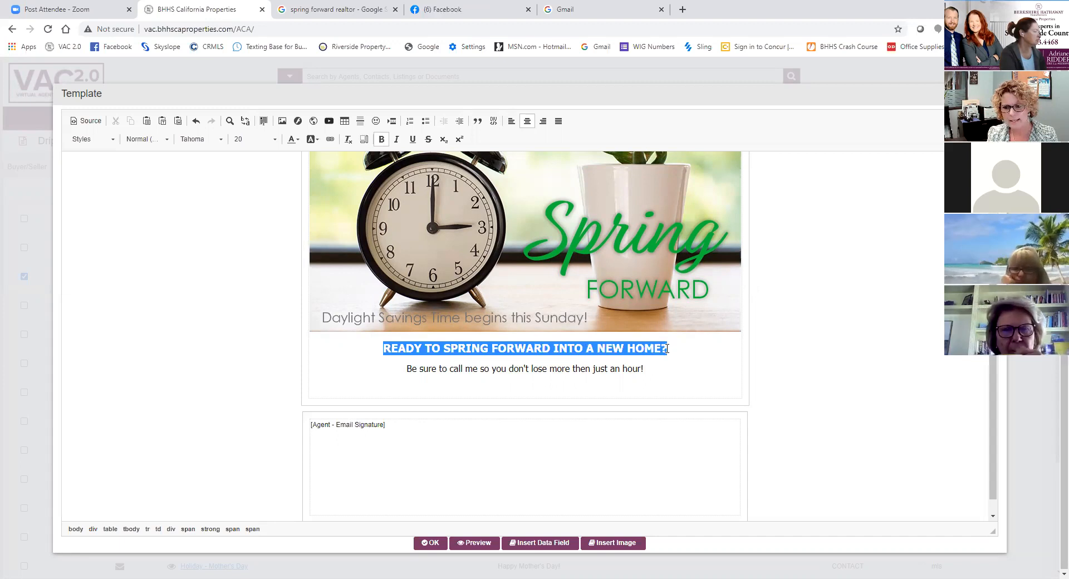
{"action": "left_click", "coordinate": [295, 144]}
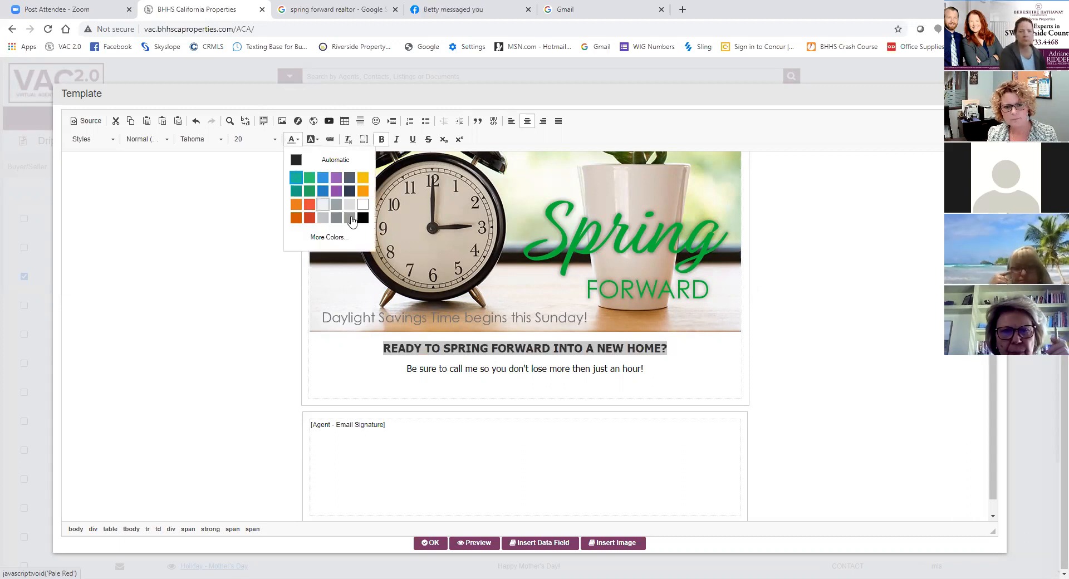
{"action": "left_click", "coordinate": [323, 238]}
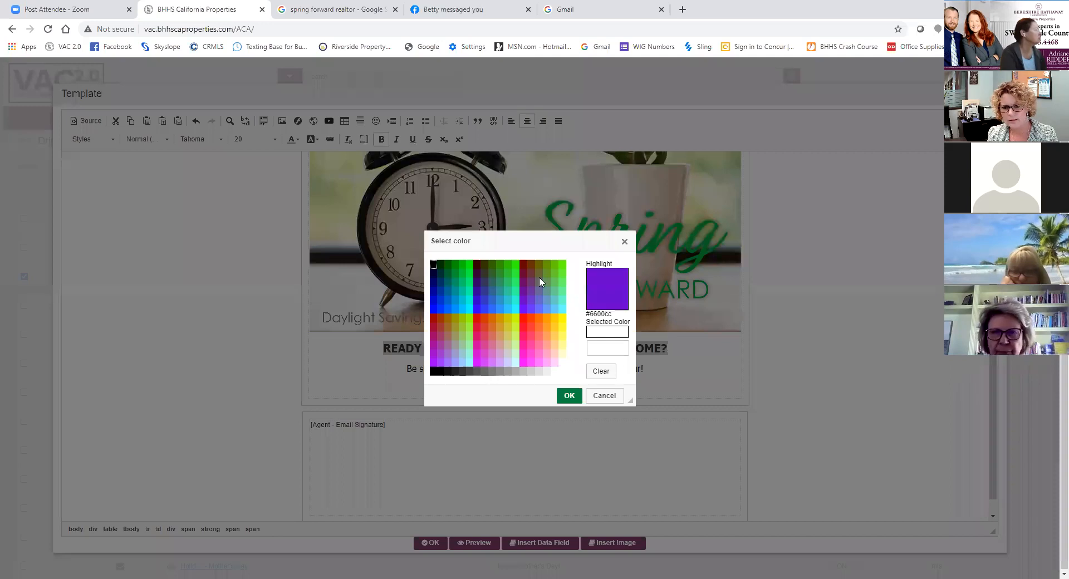
{"action": "left_click", "coordinate": [604, 396]}
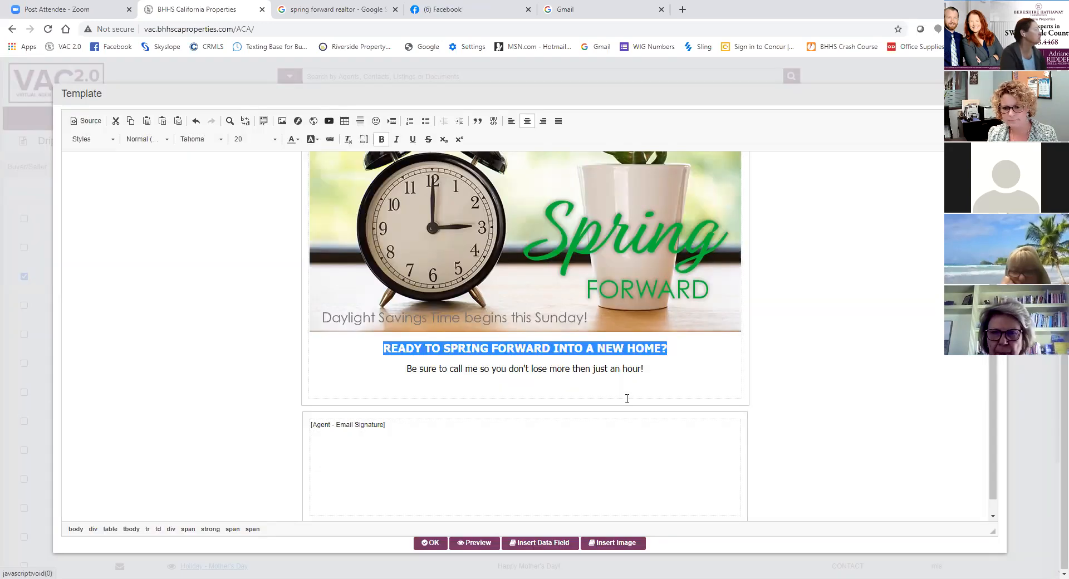
{"action": "left_click", "coordinate": [730, 369]}
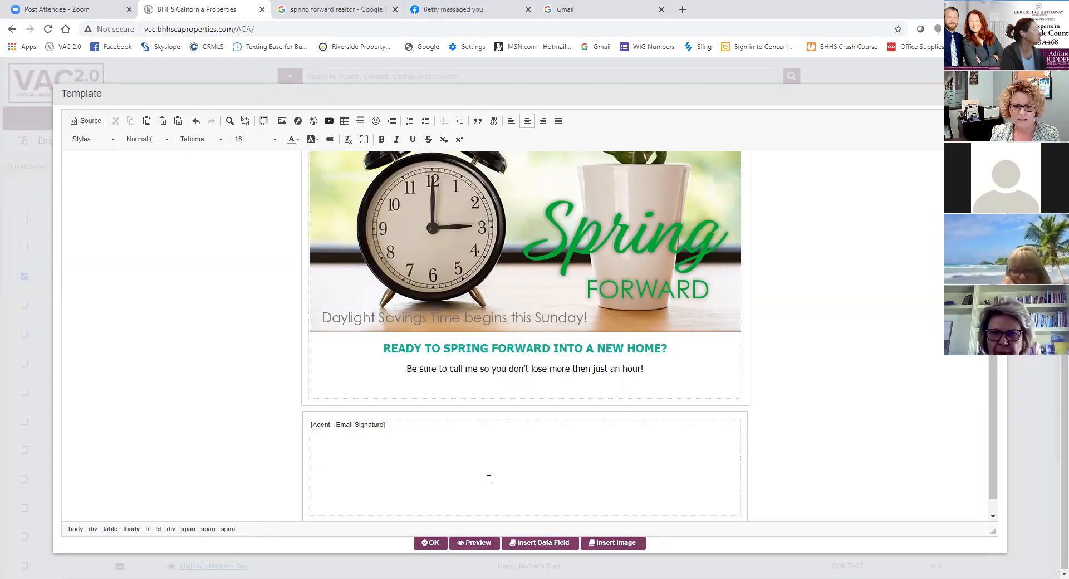
- Accept the template edits, and save and close the new Spring Forward letter
{"action": "left_click", "coordinate": [429, 544]}
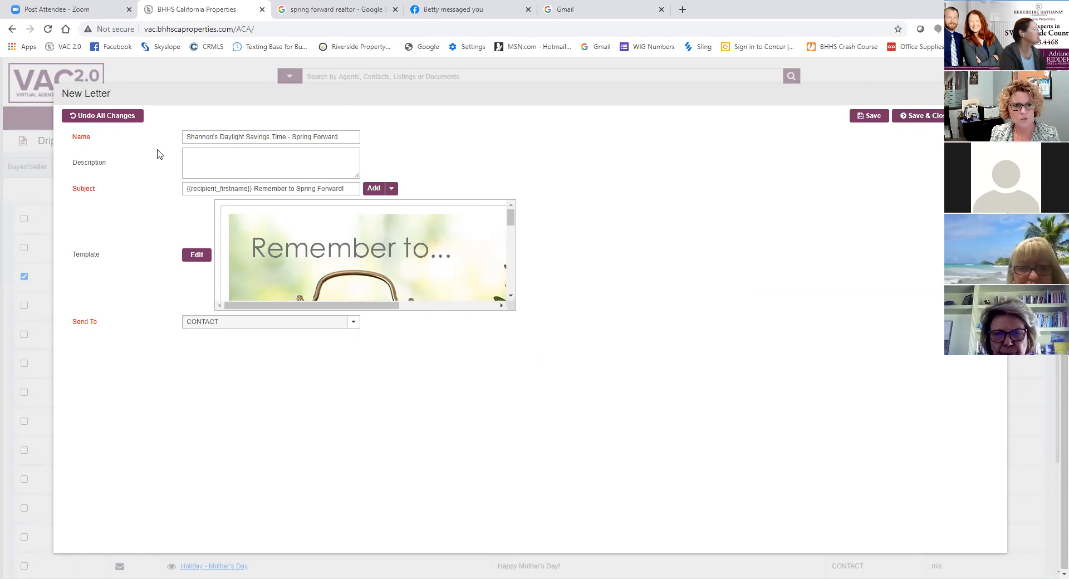
{"action": "left_click", "coordinate": [913, 116]}
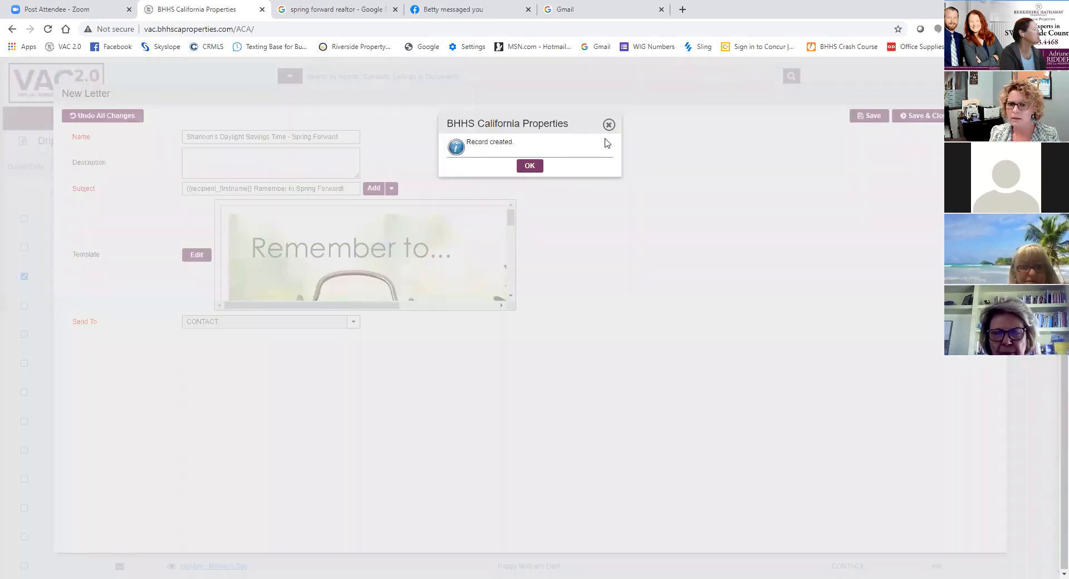
{"action": "left_click", "coordinate": [530, 167]}
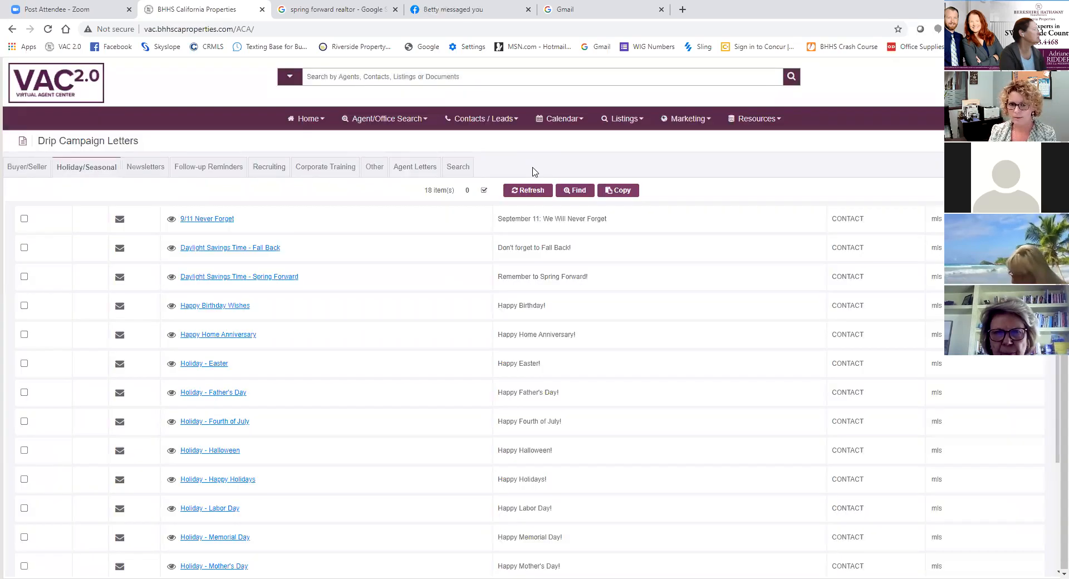
- Open the Drip Campaigns list and look through the existing campaigns
{"action": "left_click", "coordinate": [702, 124]}
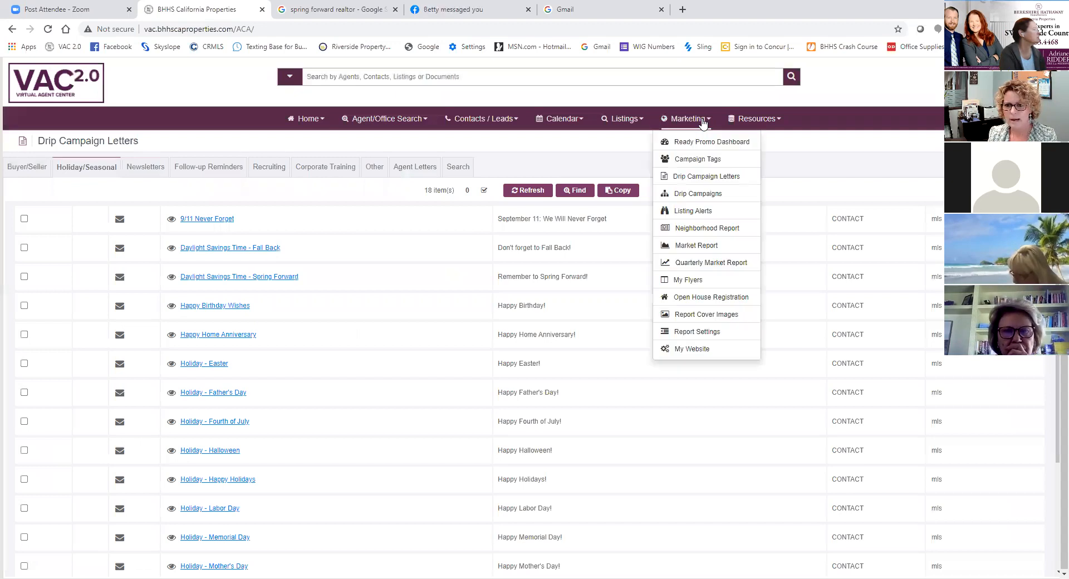
{"action": "left_click", "coordinate": [699, 195]}
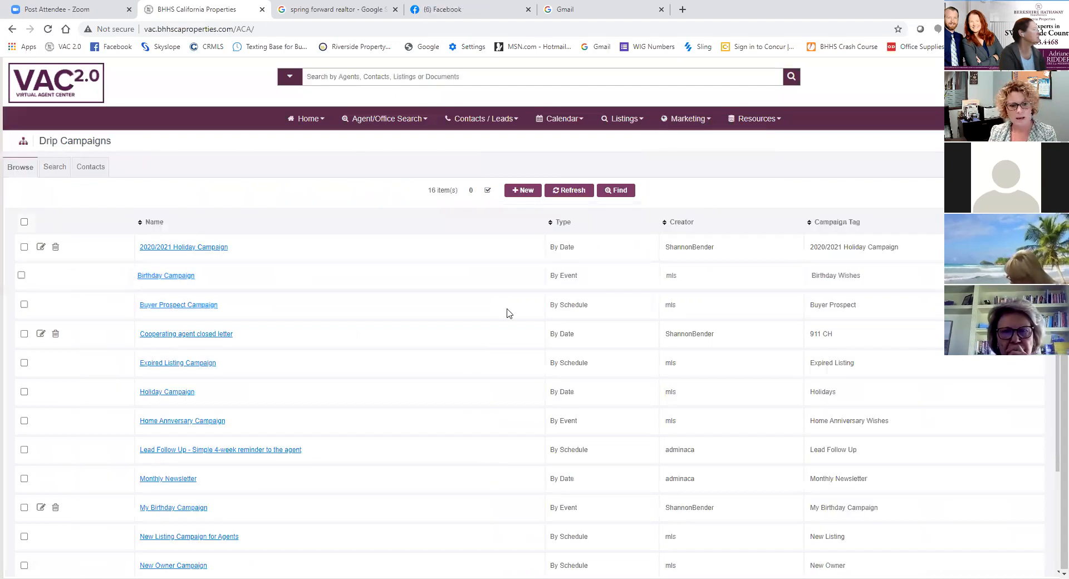
{"action": "scroll", "coordinate": [441, 329], "scroll_direction": "down", "scroll_amount": 2}
{"action": "scroll", "coordinate": [441, 329], "scroll_direction": "up", "scroll_amount": 2}
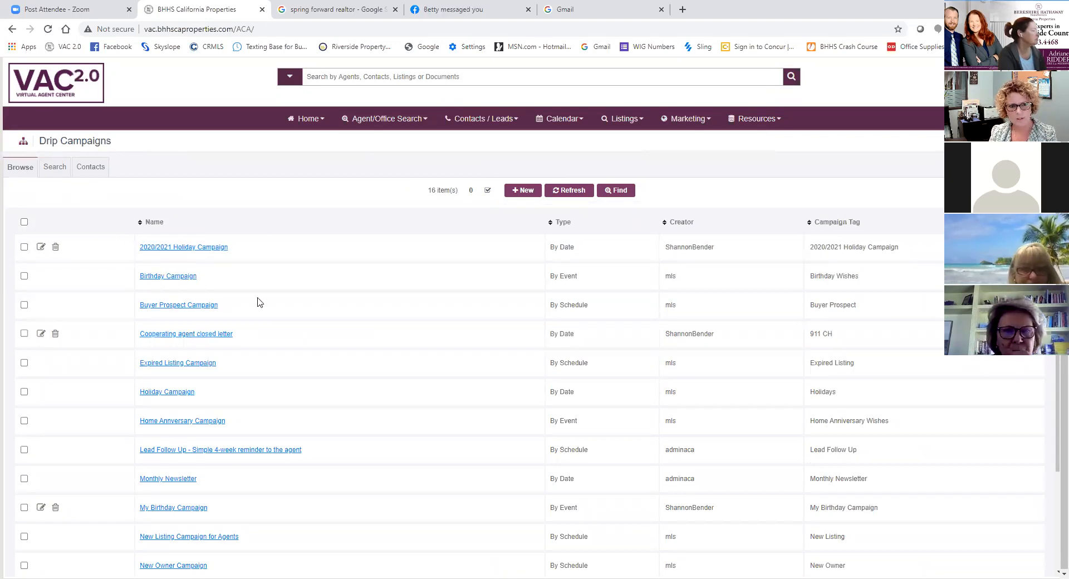
- Create a new By Date campaign, named with the agent's first name in possessive form followed by "2021 Holiday Campaign"
{"action": "left_click", "coordinate": [528, 196]}
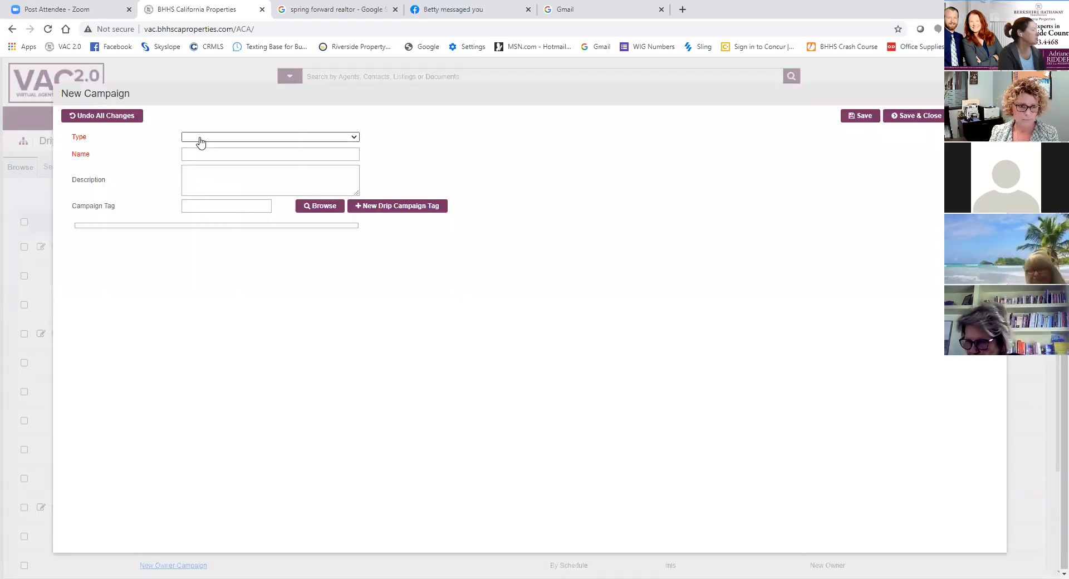
{"action": "left_click", "coordinate": [201, 141]}
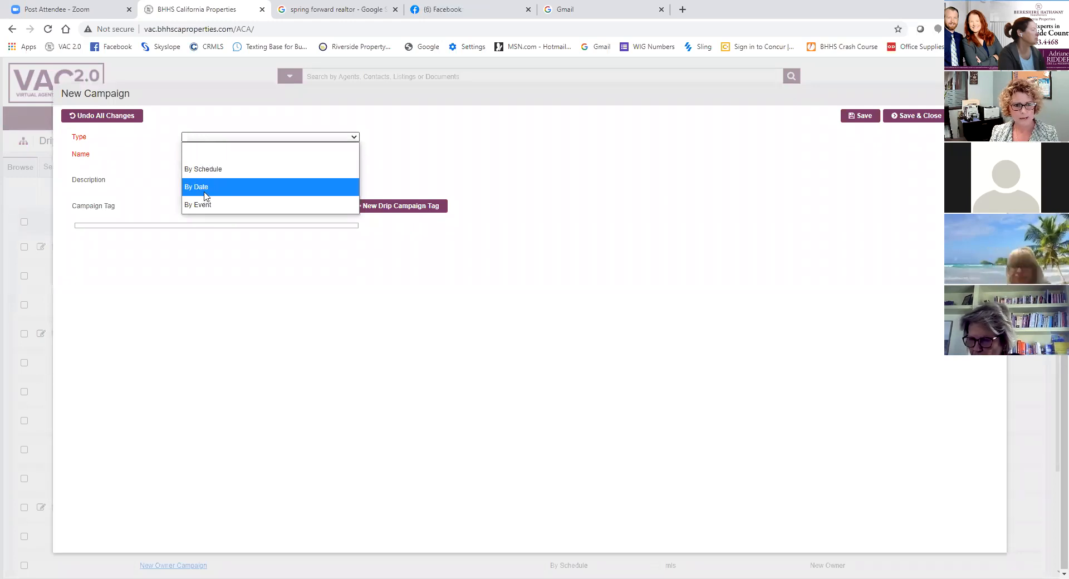
{"action": "left_click", "coordinate": [205, 194]}
{"action": "left_click", "coordinate": [201, 154]}
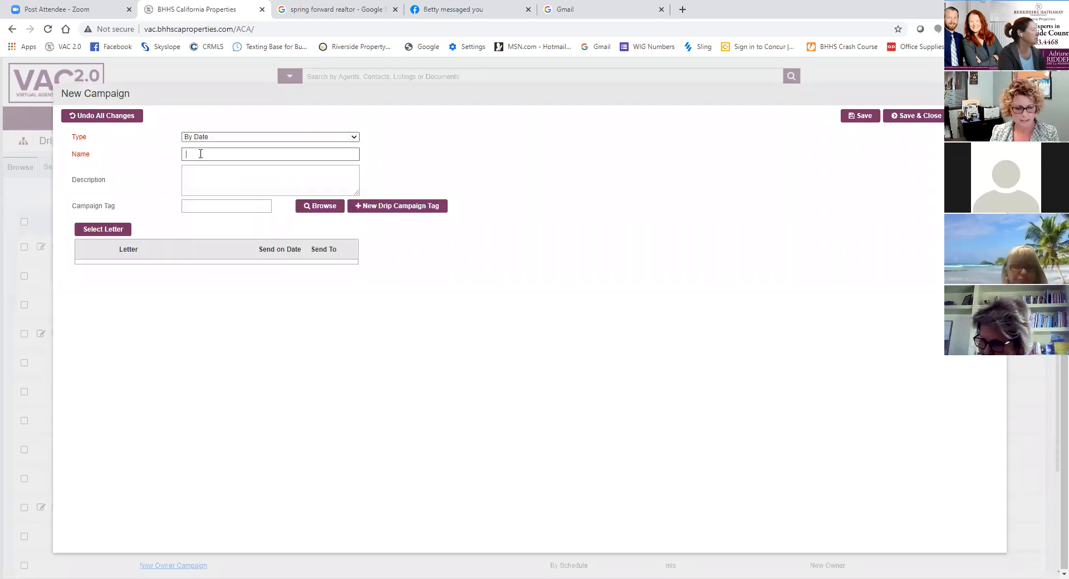
{"action": "type", "text": "Shannon"}
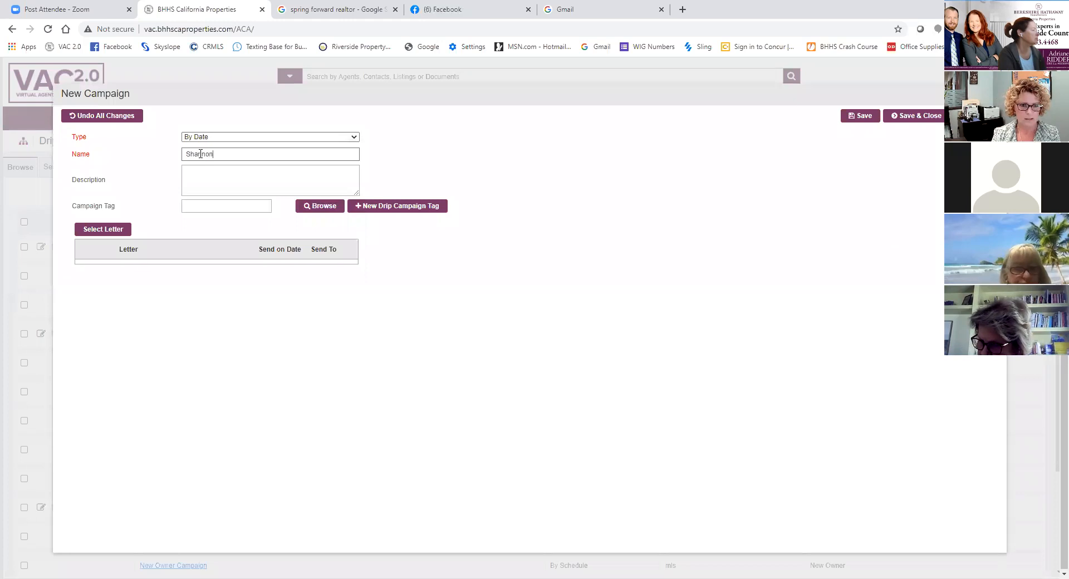
{"action": "type", "text": "2021 Hol"}
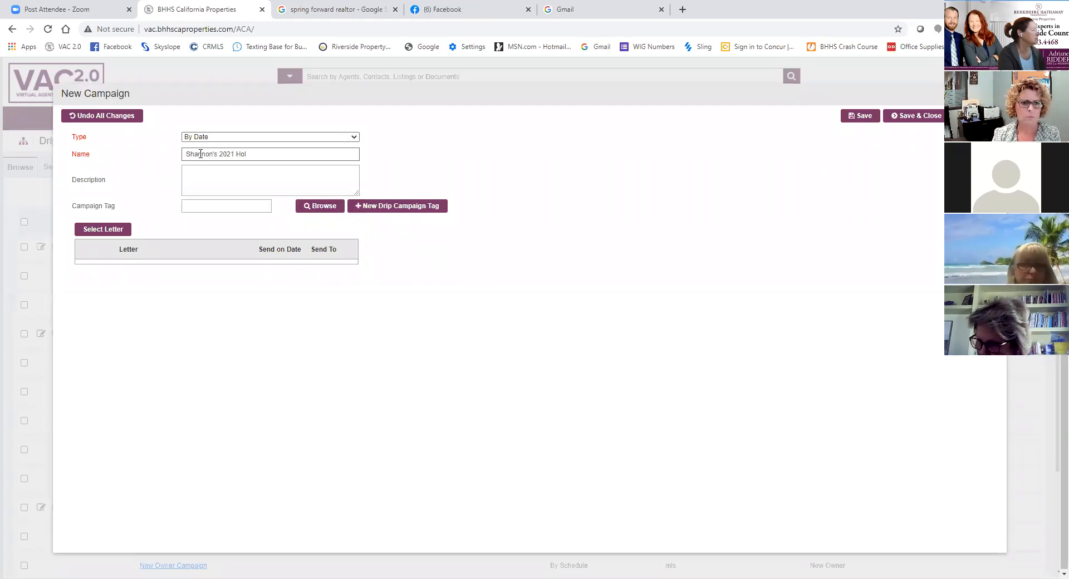
{"action": "type", "text": "iday Campaign"}
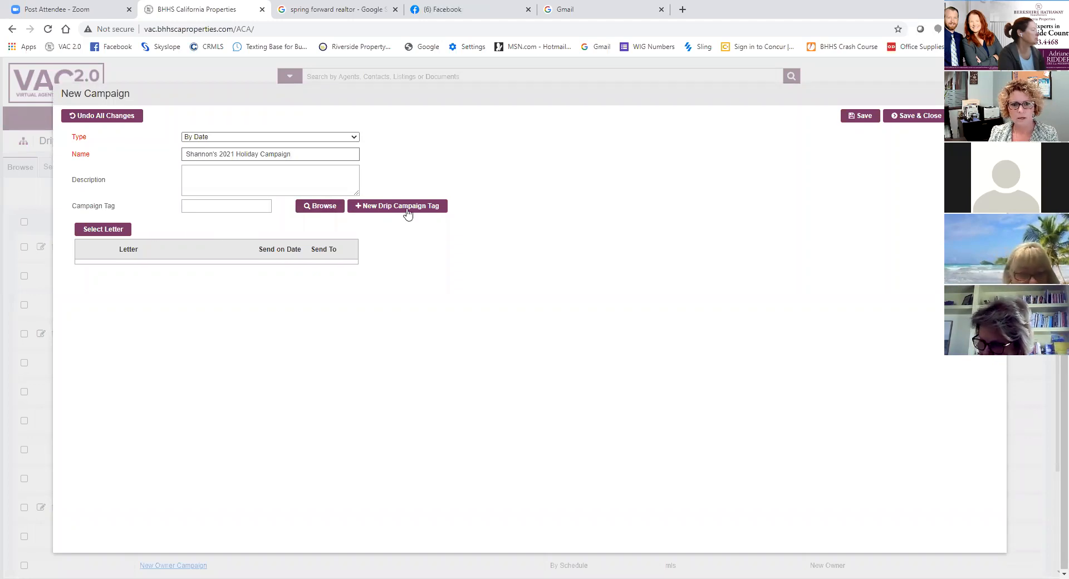
- Assign the existing campaign tag that combines the agent's first name with "2021 Holiday Campaign"
{"action": "left_click", "coordinate": [309, 210]}
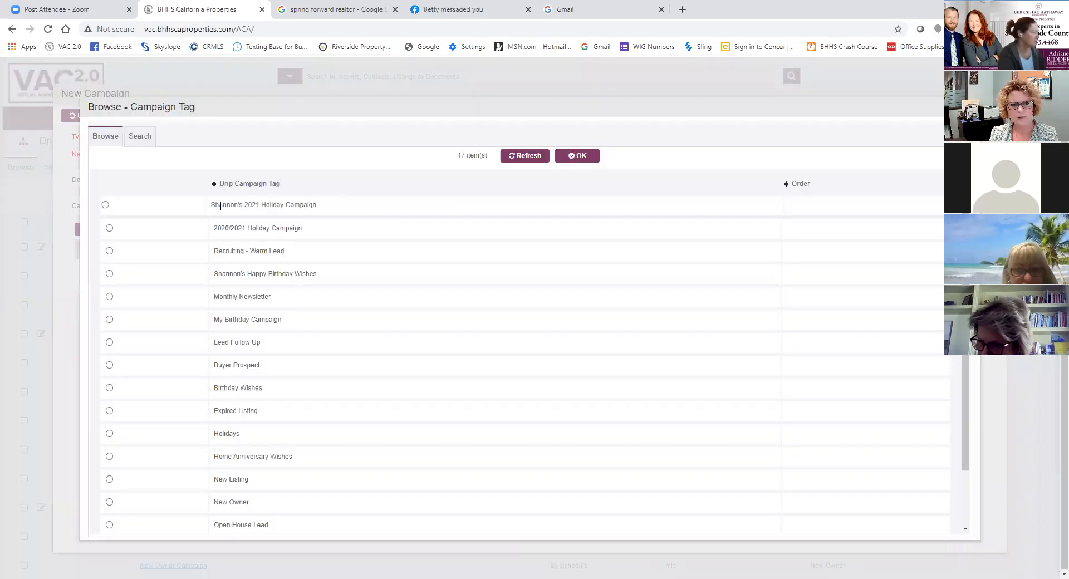
{"action": "left_click", "coordinate": [106, 206]}
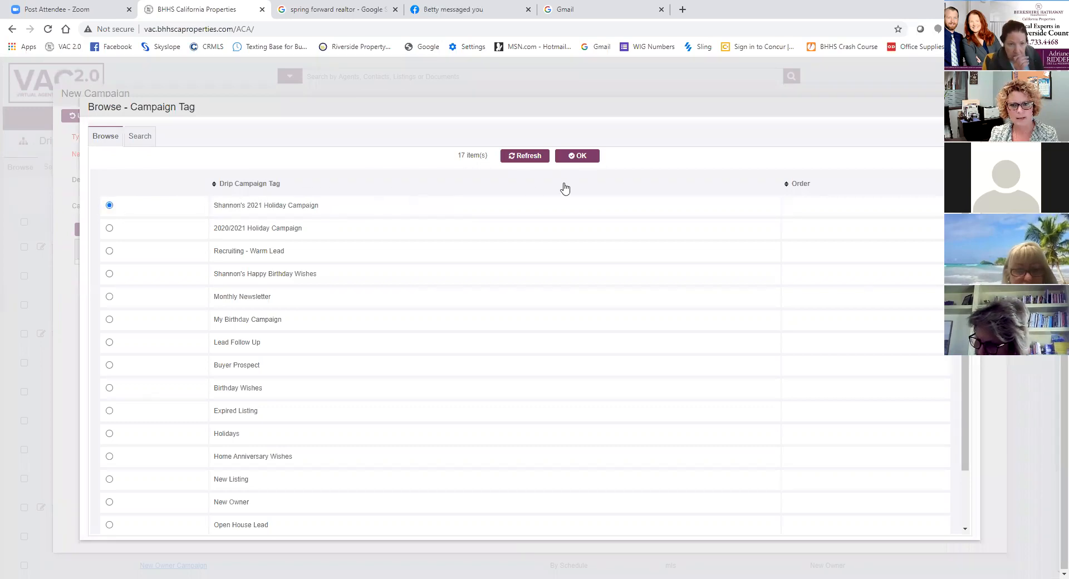
{"action": "left_click", "coordinate": [579, 158]}
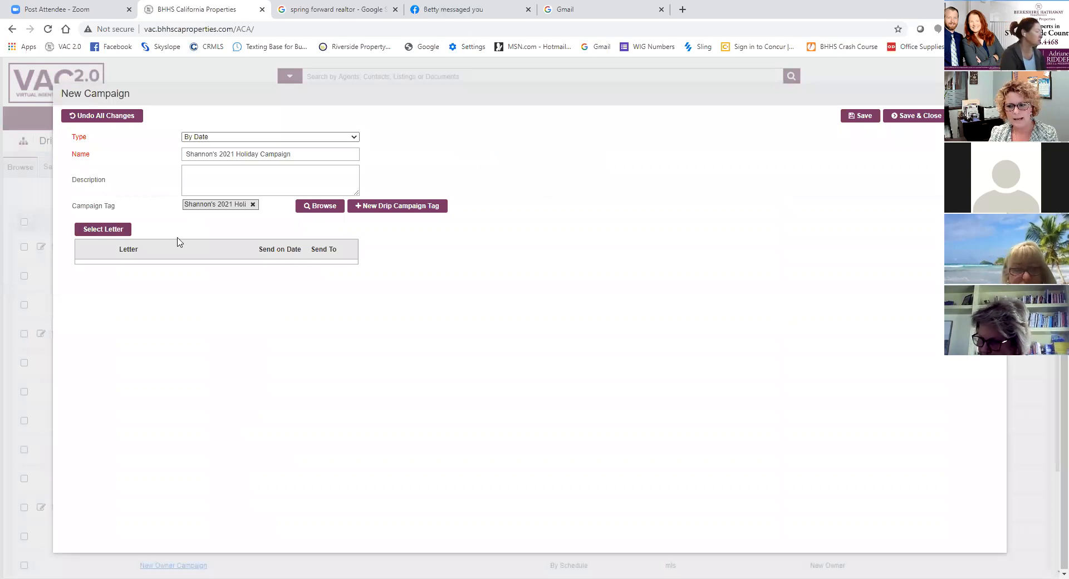
- Start adding a letter to the campaign and search the available letters for those created by Myself
{"action": "left_click", "coordinate": [106, 229]}
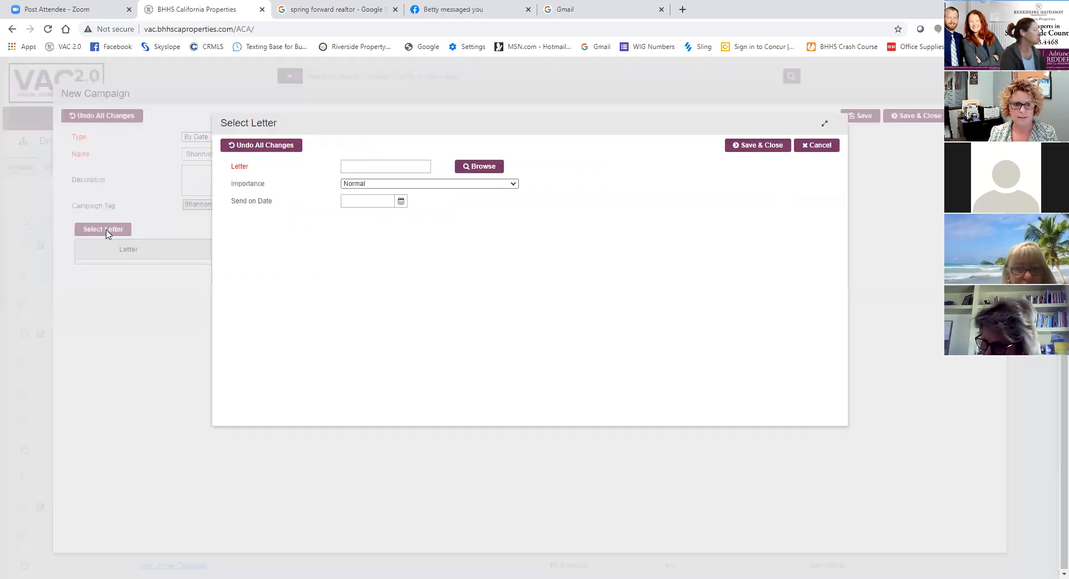
{"action": "left_click", "coordinate": [487, 168]}
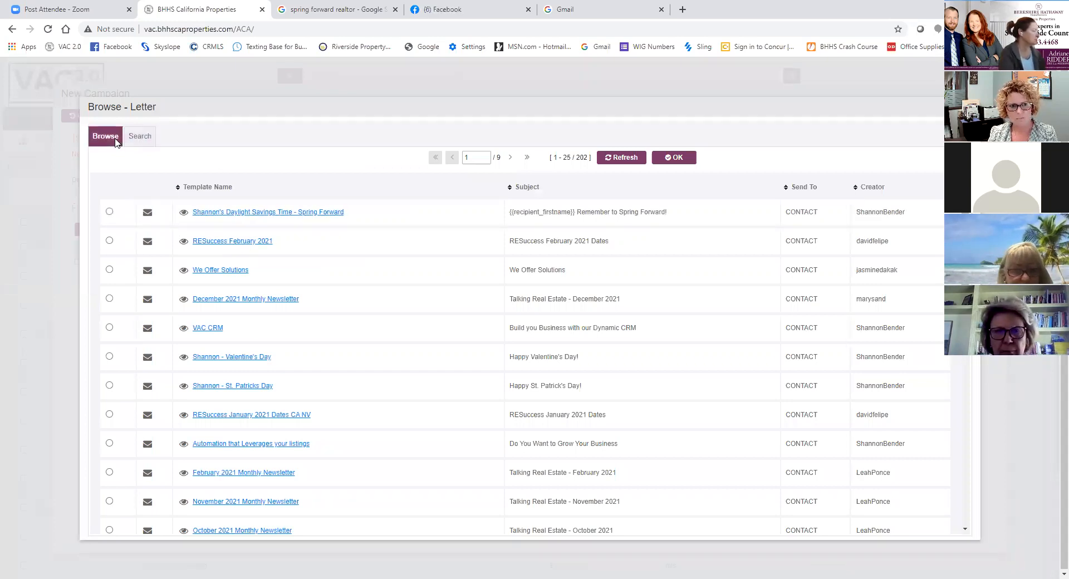
{"action": "left_click", "coordinate": [138, 139]}
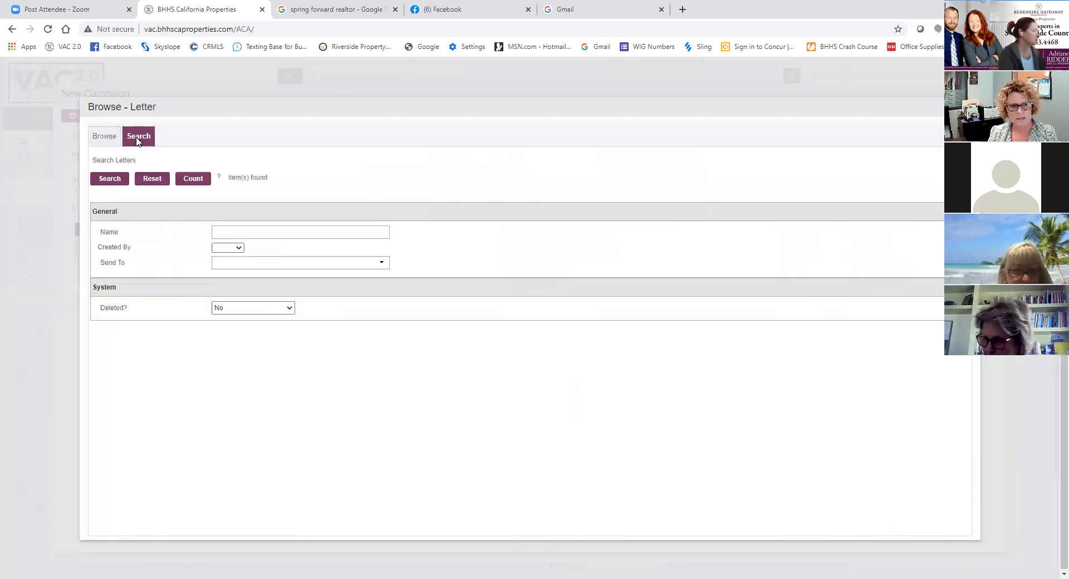
{"action": "left_click", "coordinate": [107, 139]}
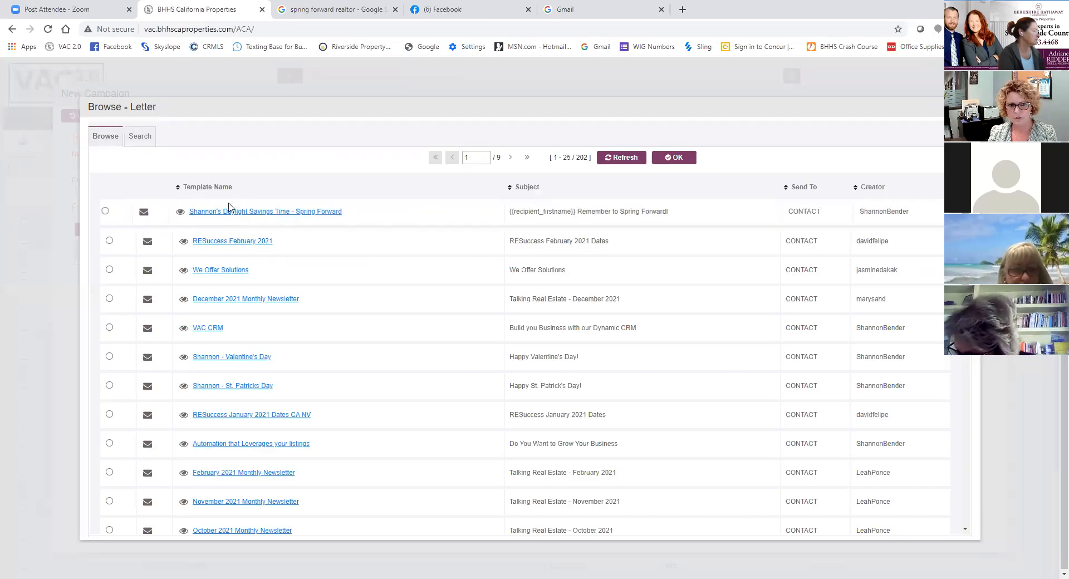
{"action": "left_click", "coordinate": [139, 144]}
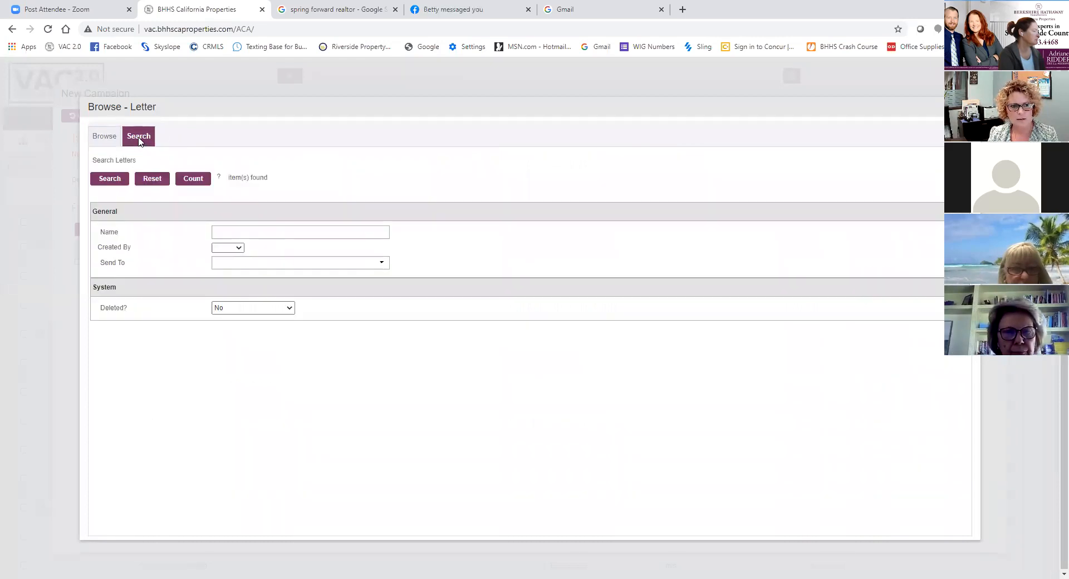
{"action": "left_click", "coordinate": [240, 252]}
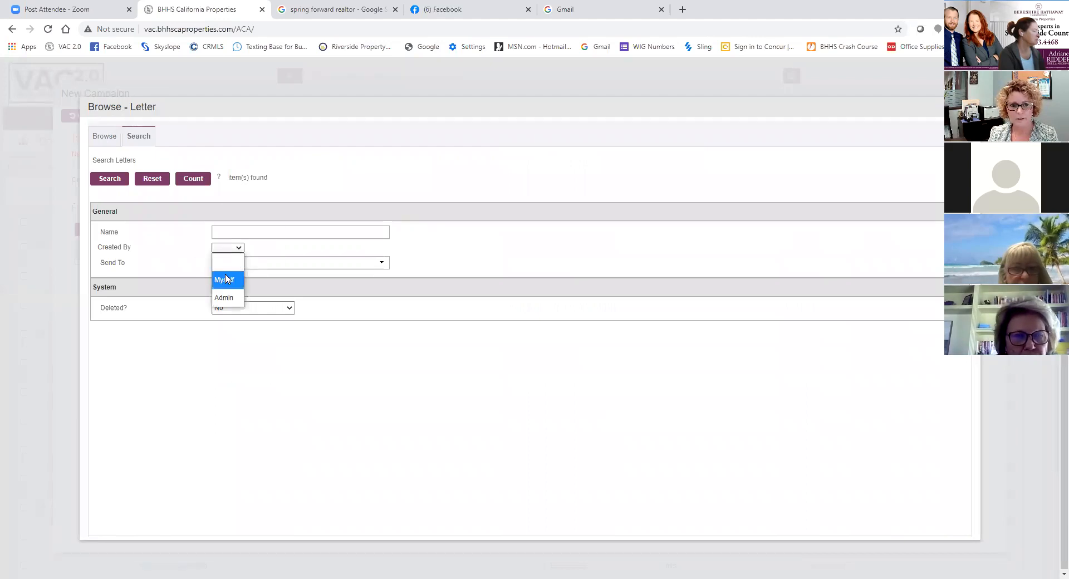
{"action": "key", "text": "ctrl"}
{"action": "key", "text": "ctrl"}
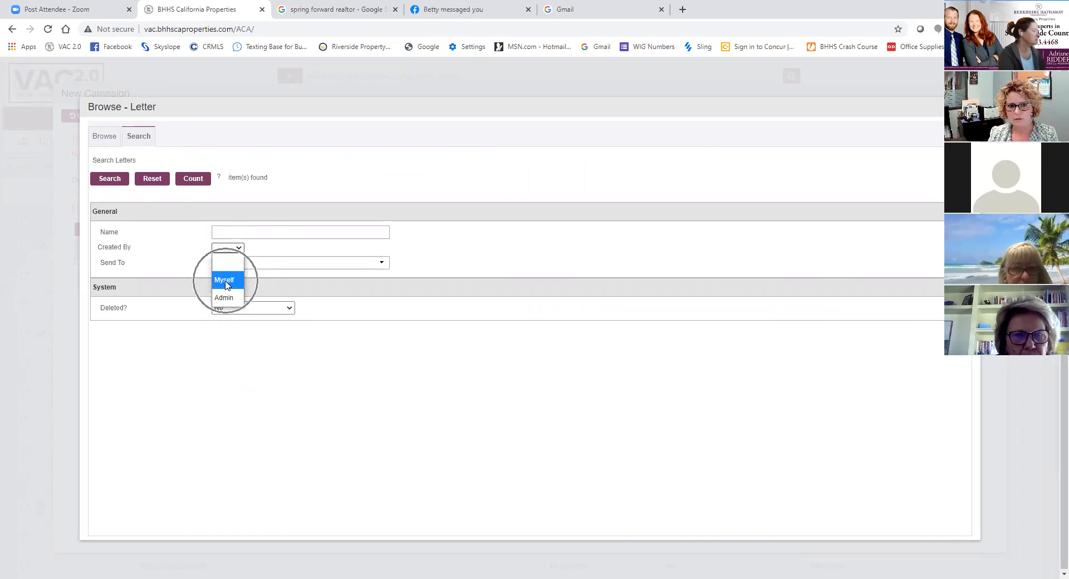
{"action": "left_click", "coordinate": [225, 282]}
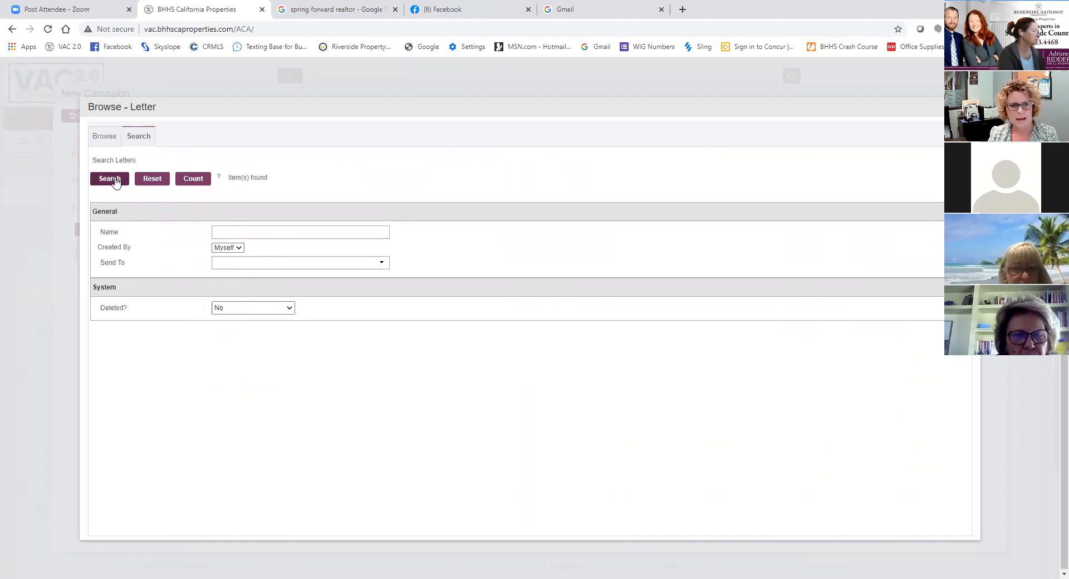
{"action": "left_click", "coordinate": [115, 181]}
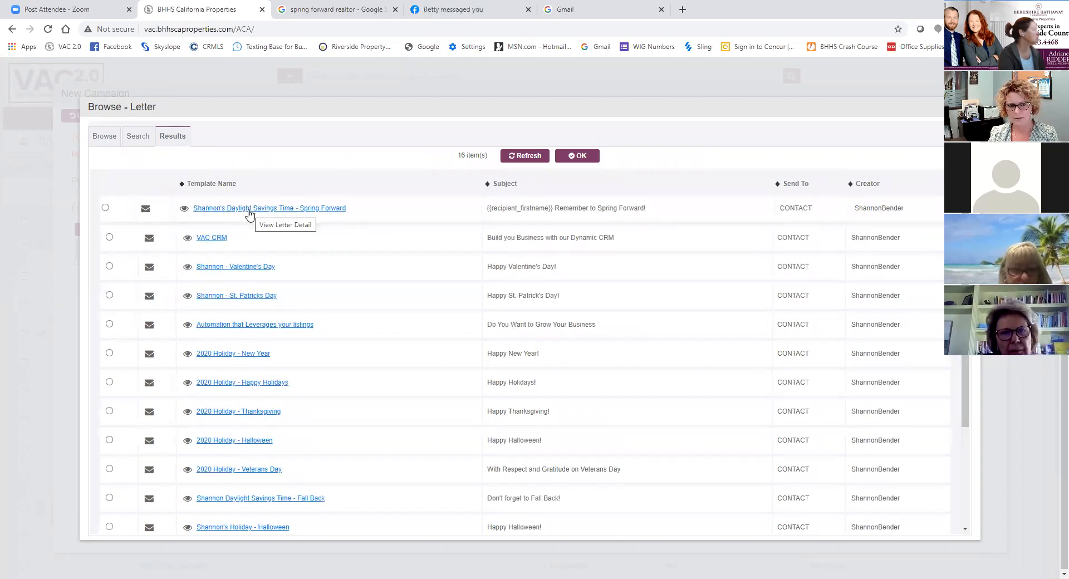
- Add the agent's Daylight Savings Time - Spring Forward letter with send date 3/12/2021, and save and close the campaign
{"action": "left_click", "coordinate": [105, 208]}
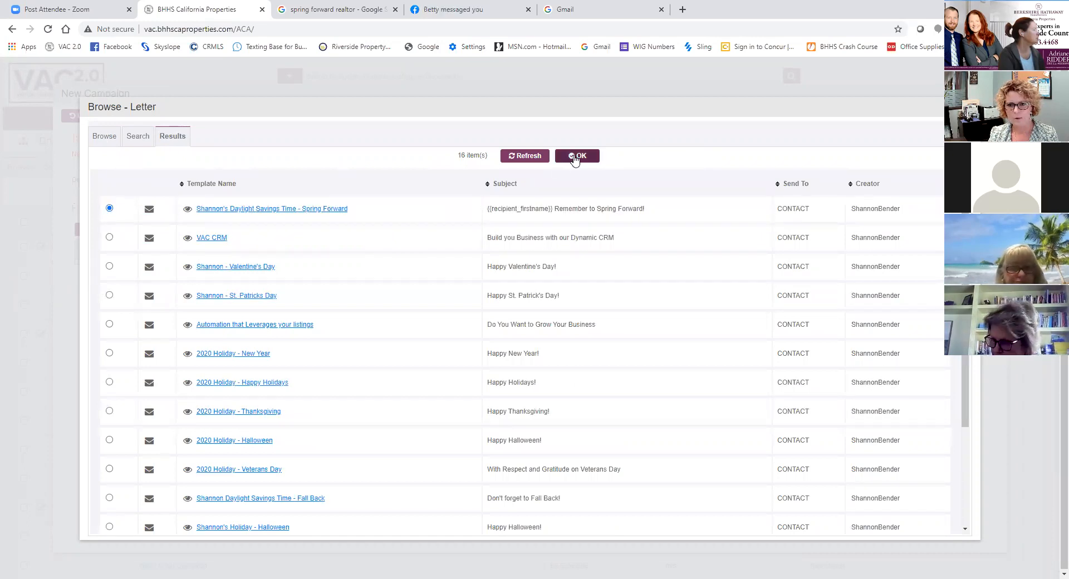
{"action": "left_click", "coordinate": [575, 157]}
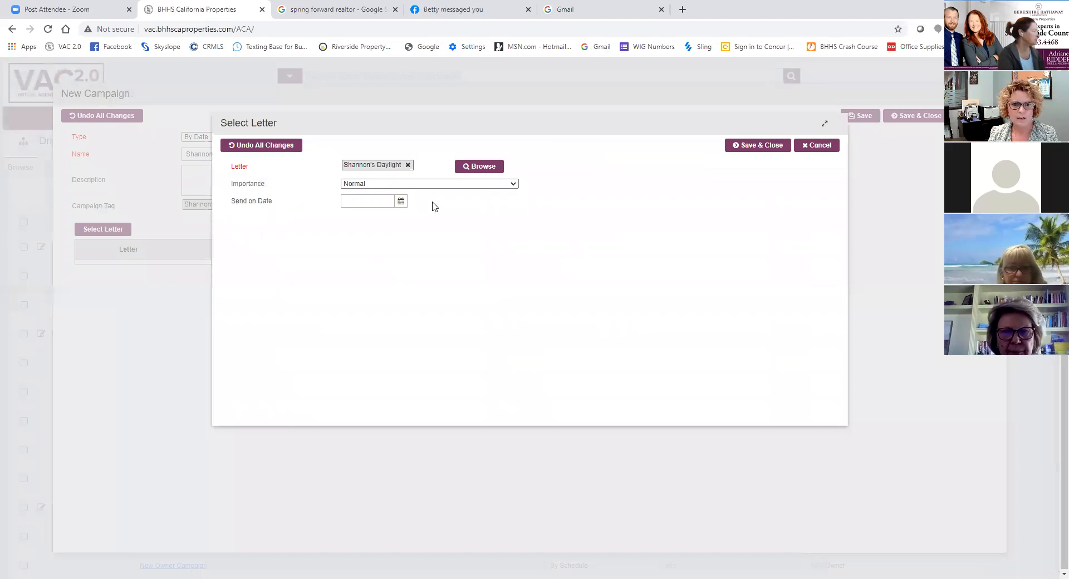
{"action": "left_click", "coordinate": [401, 202]}
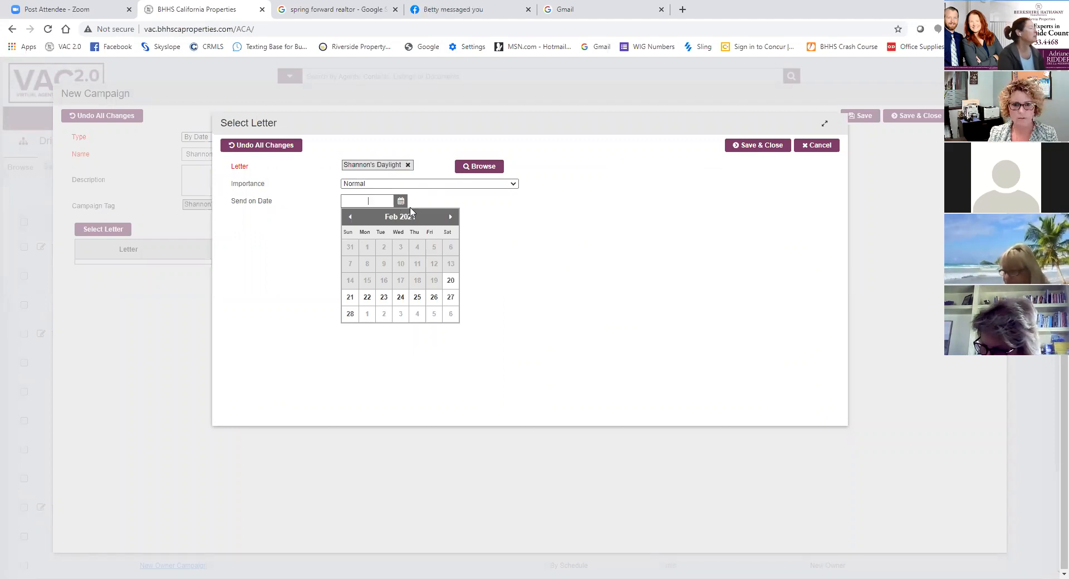
{"action": "left_click", "coordinate": [451, 219]}
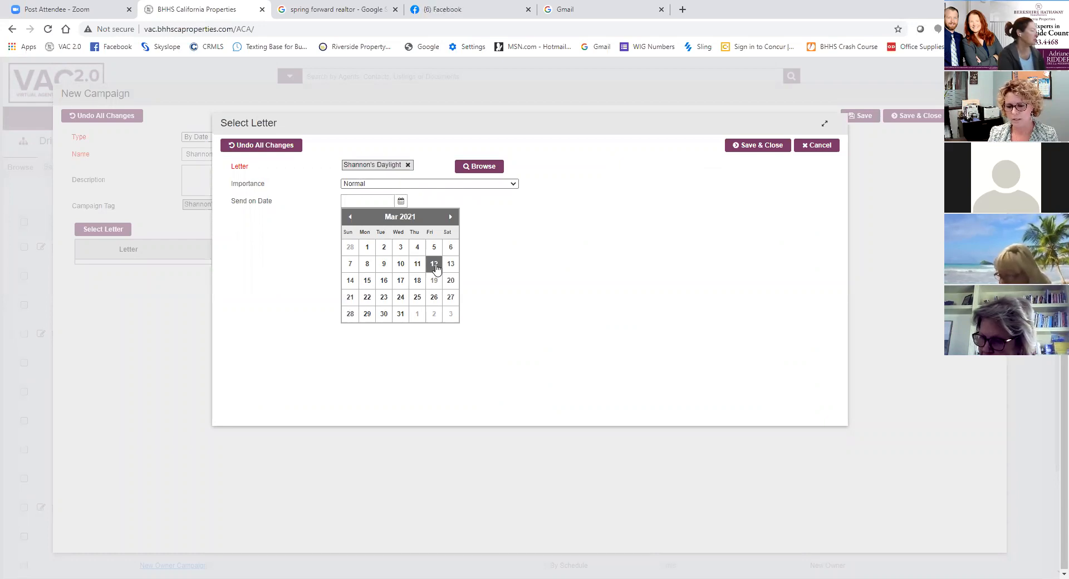
{"action": "left_click", "coordinate": [434, 264]}
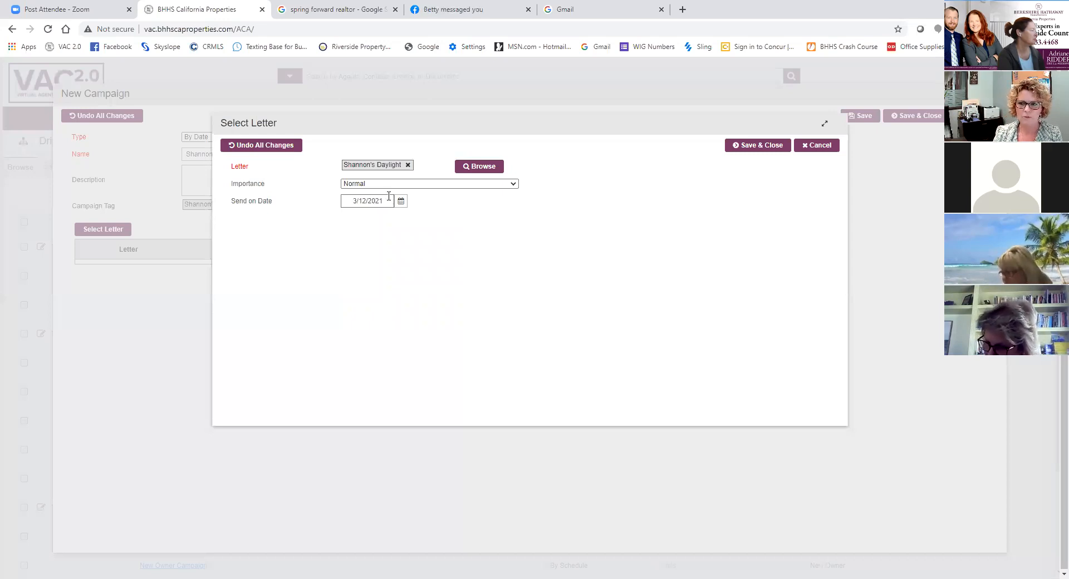
{"action": "left_click", "coordinate": [766, 146]}
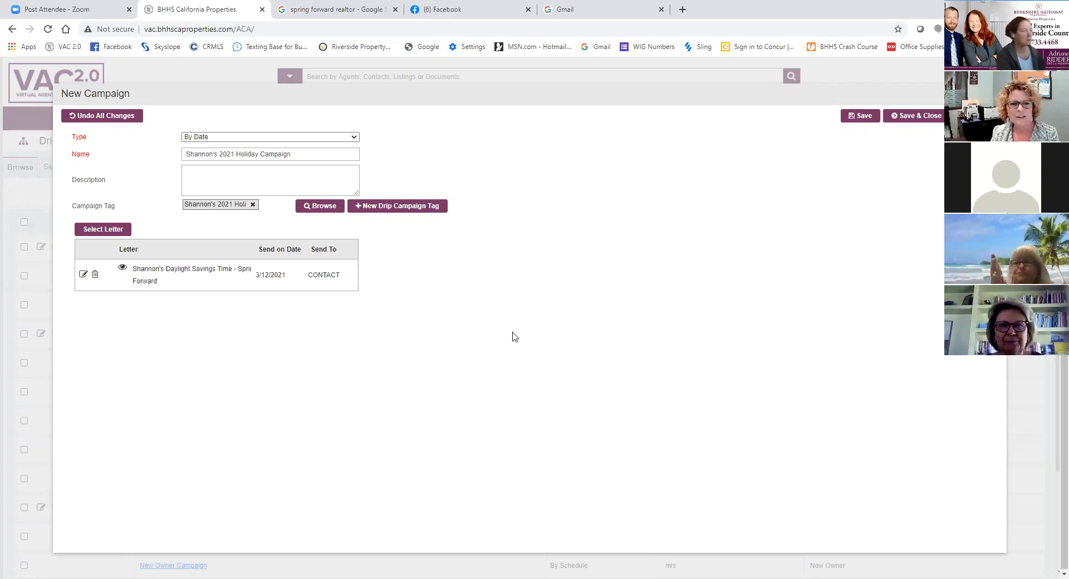
{"action": "left_click", "coordinate": [921, 118]}
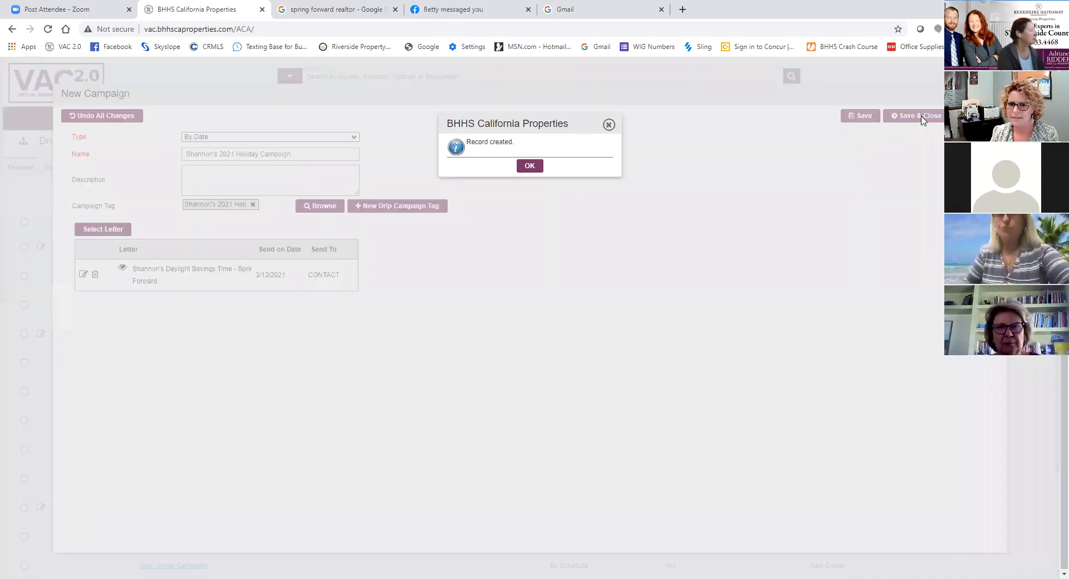
{"action": "left_click", "coordinate": [529, 166]}
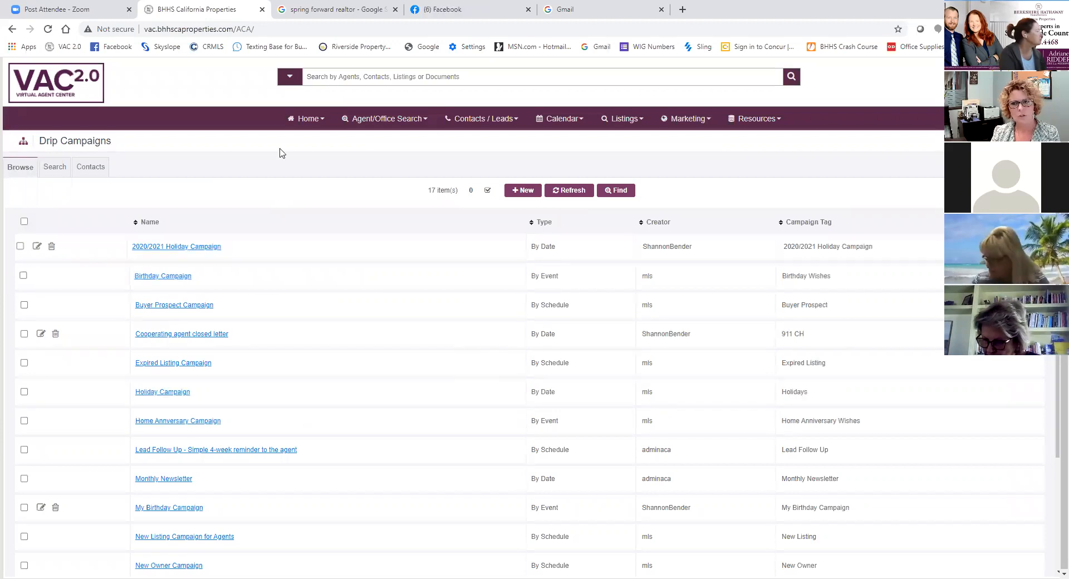
- Open the Drip Campaign Letters and preview the Holiday - St. Patricks Day letter among the holiday and seasonal ones
{"action": "left_click", "coordinate": [690, 124]}
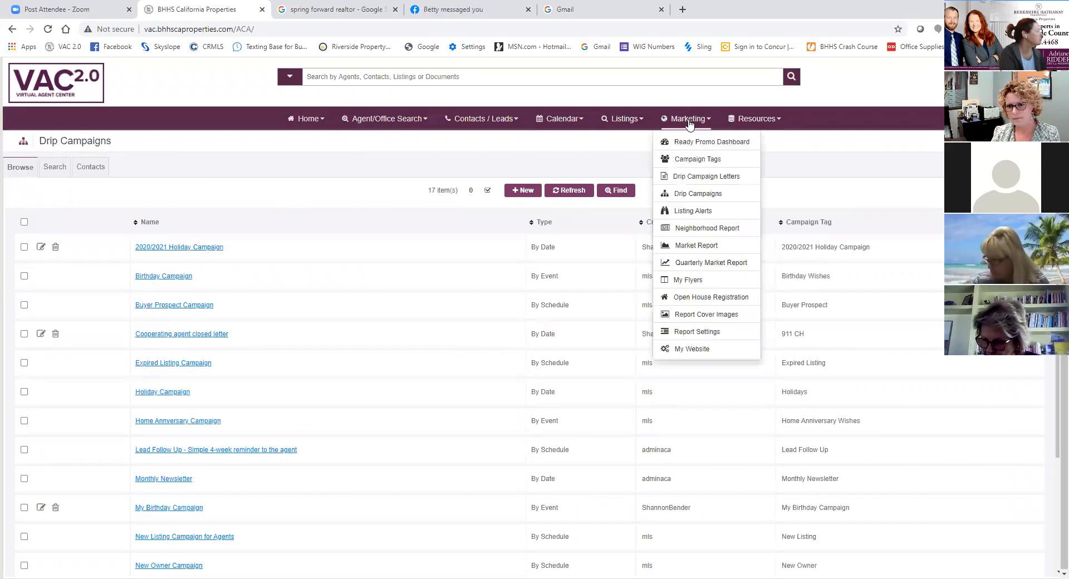
{"action": "left_click", "coordinate": [697, 177]}
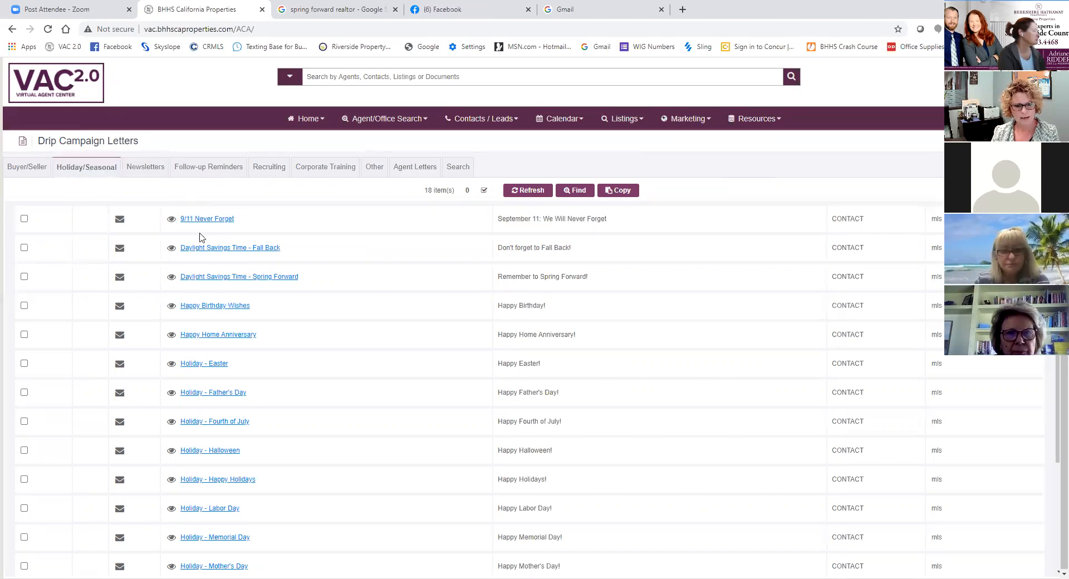
{"action": "scroll", "coordinate": [204, 333], "scroll_direction": "down", "scroll_amount": 3}
{"action": "scroll", "coordinate": [204, 333], "scroll_direction": "down", "scroll_amount": 1}
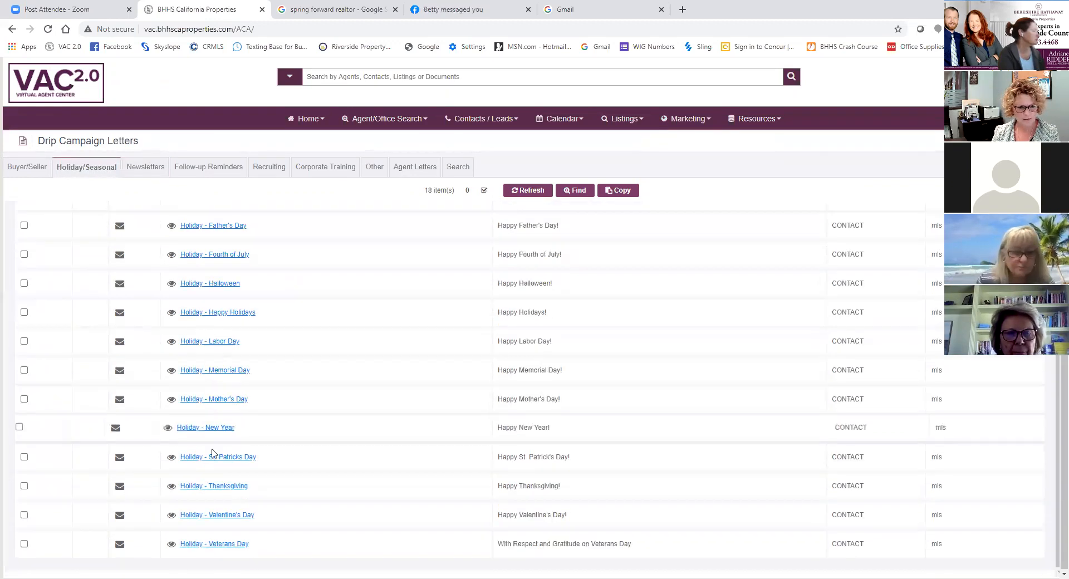
{"action": "left_click", "coordinate": [169, 458]}
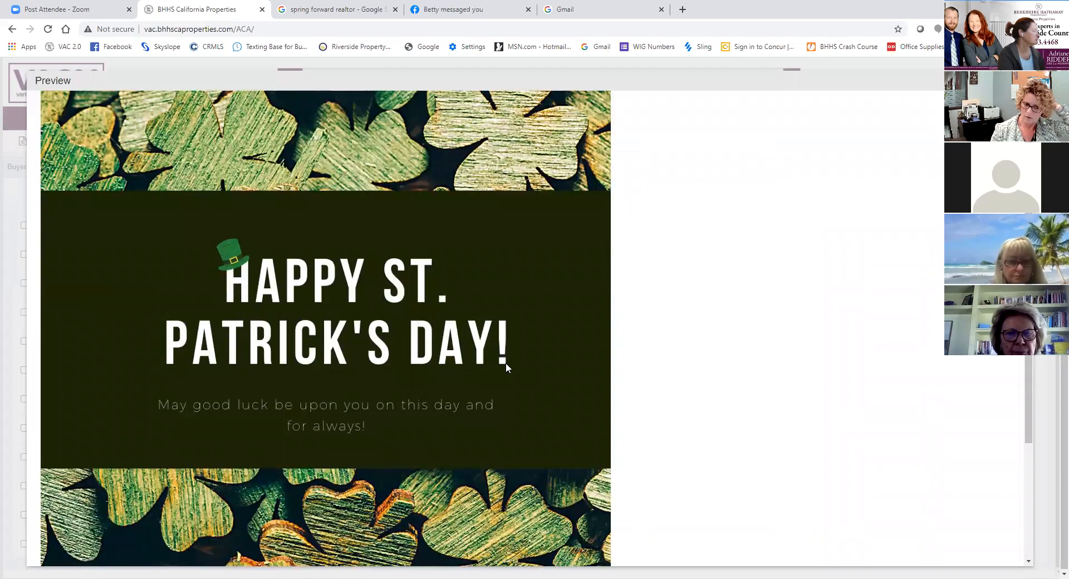
{"action": "scroll", "coordinate": [479, 376], "scroll_direction": "down", "scroll_amount": 3}
{"action": "scroll", "coordinate": [479, 380], "scroll_direction": "up", "scroll_amount": 4}
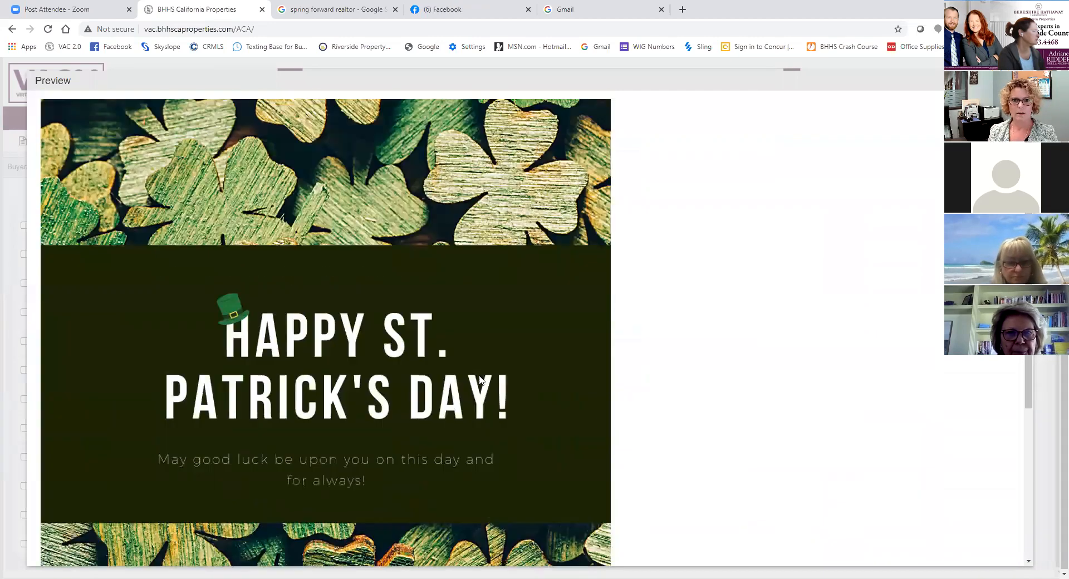
{"action": "key", "text": "Escape"}
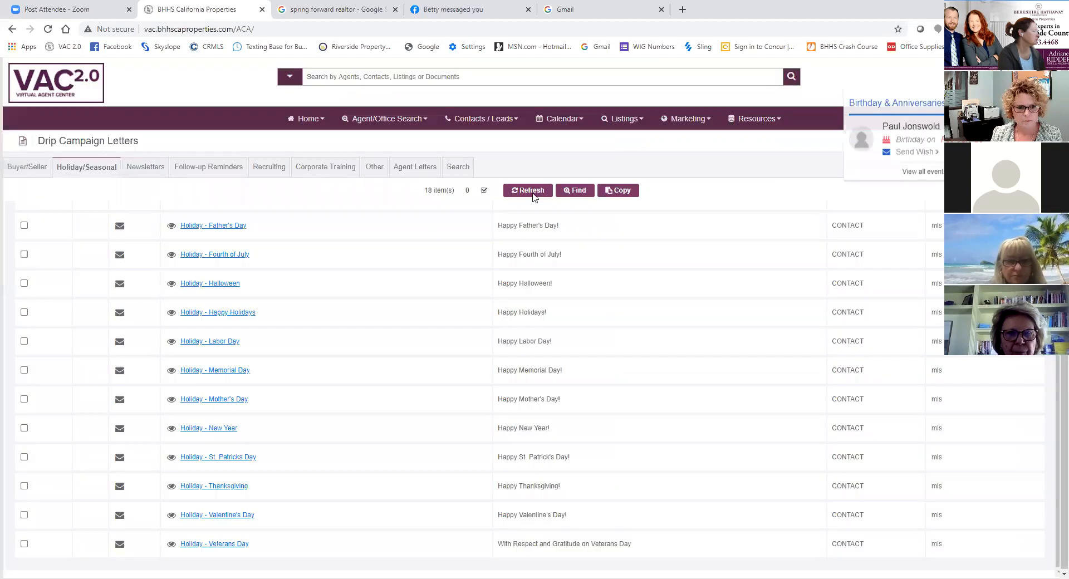
- Copy the Holiday - St. Patricks Day letter and put the agent's first name in possessive form before the copy's name
{"action": "left_click", "coordinate": [19, 456]}
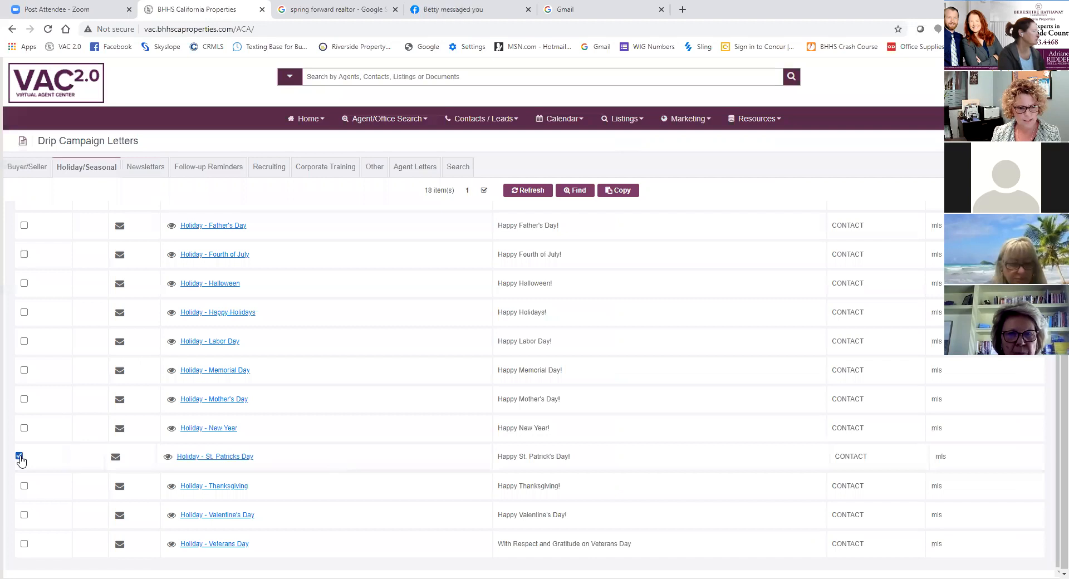
{"action": "left_click", "coordinate": [623, 192]}
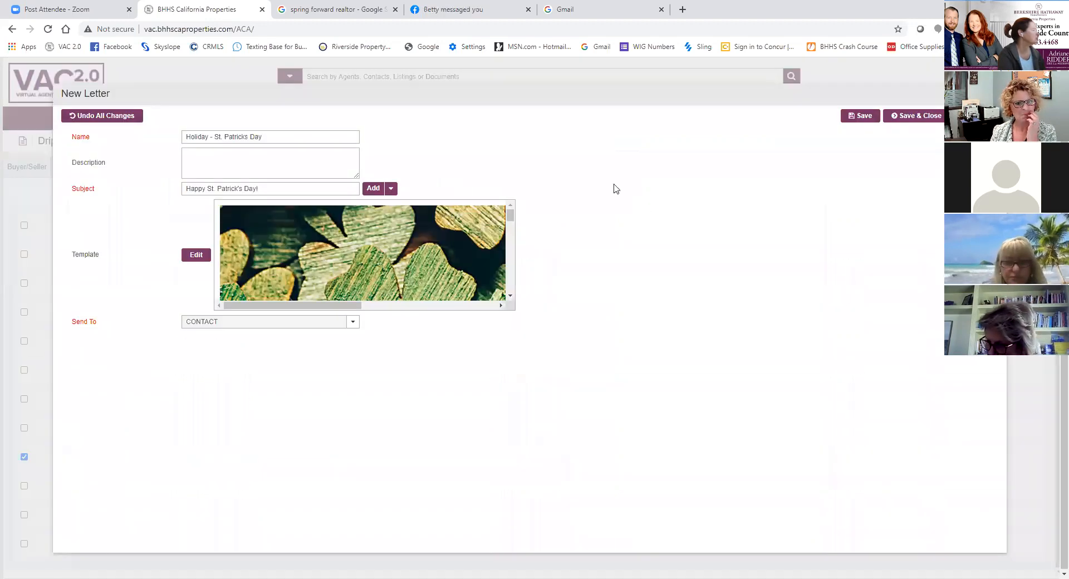
{"action": "left_click", "coordinate": [186, 137]}
{"action": "type", "text": "Shannon's"}
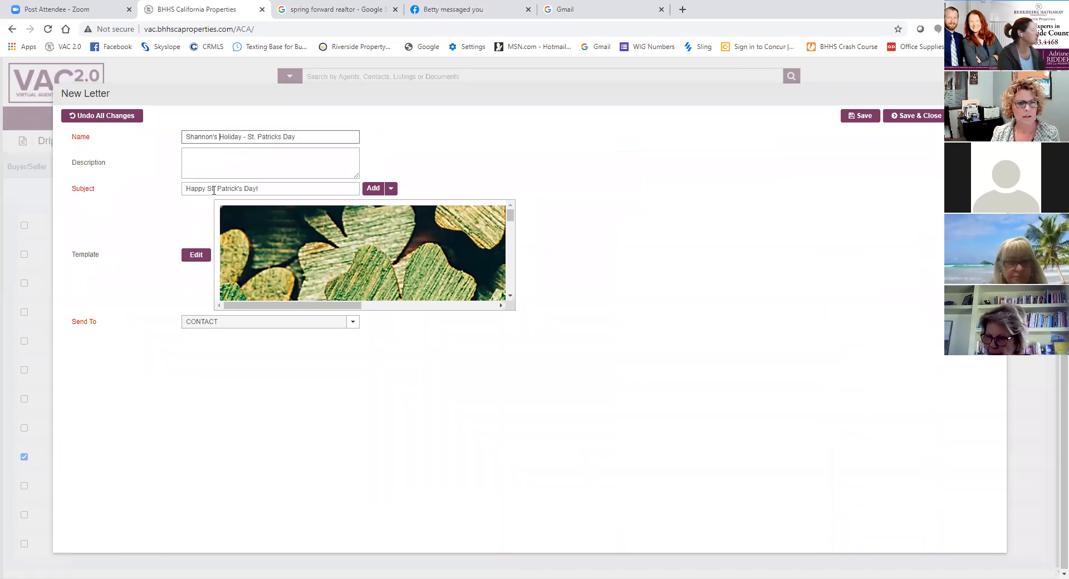
{"action": "left_click", "coordinate": [183, 188]}
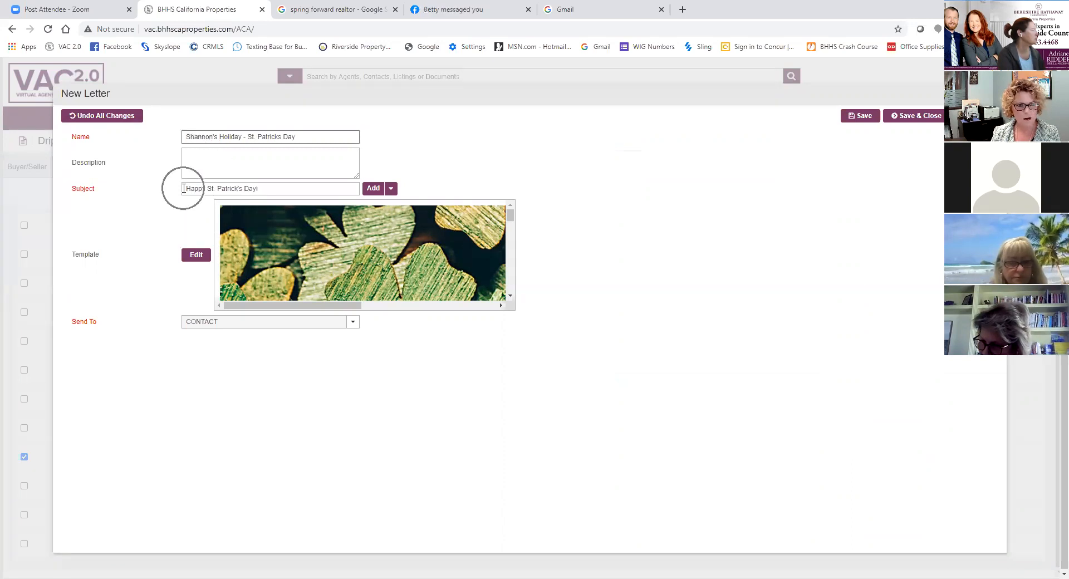
{"action": "left_click", "coordinate": [392, 192]}
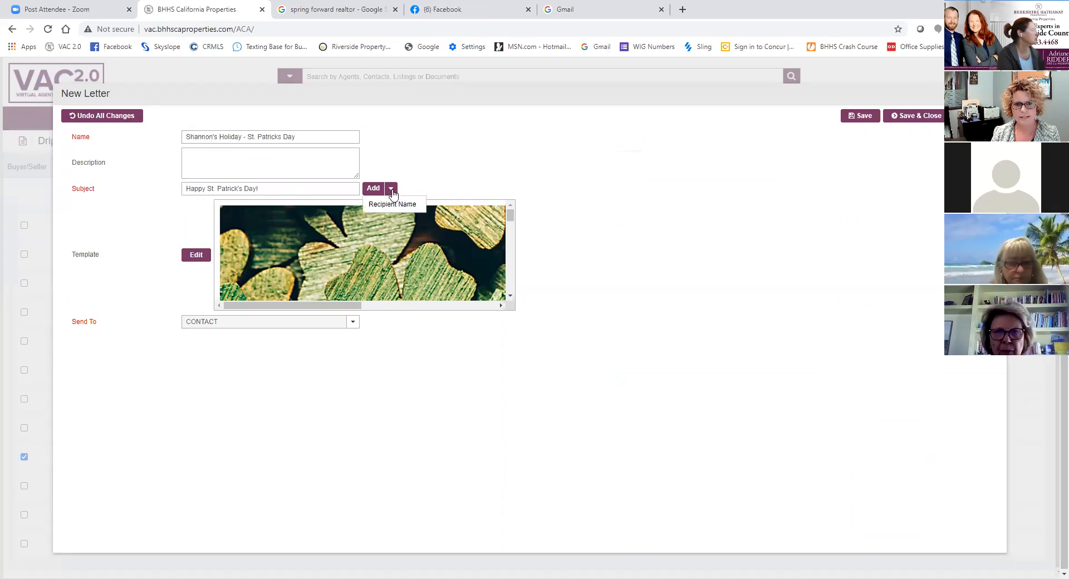
{"action": "left_click", "coordinate": [392, 192]}
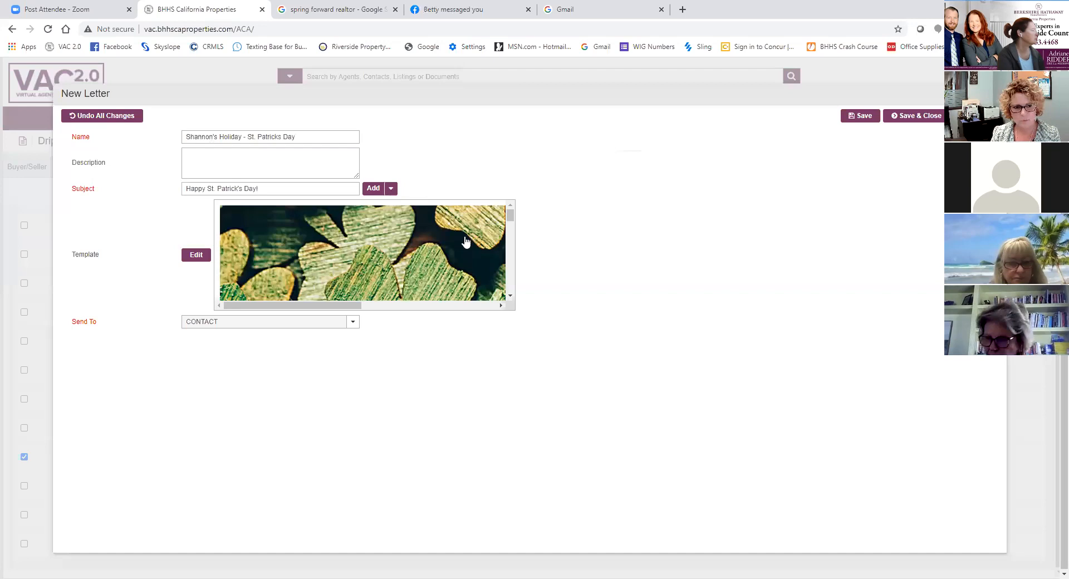
- Open the copied St. Patricks Day letter's template for editing and look down to the agent email signature
{"action": "left_click", "coordinate": [198, 256]}
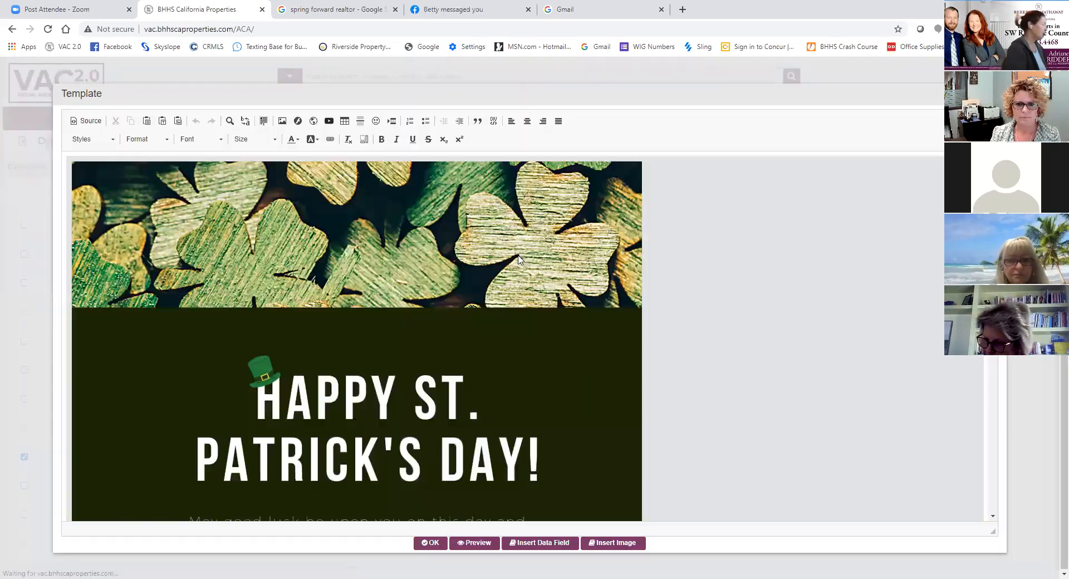
{"action": "scroll", "coordinate": [657, 329], "scroll_direction": "down", "scroll_amount": 6}
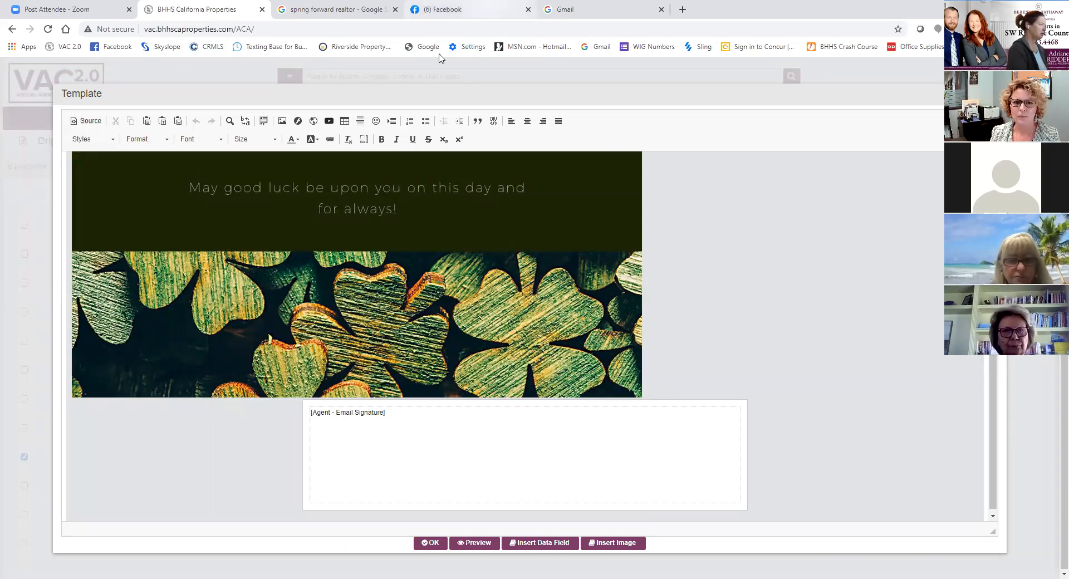
- Switch to the Google image search, search for "st patrick's day blessings sayings" and look through the resulting images
{"action": "left_click", "coordinate": [332, 10]}
{"action": "left_click_drag", "start_coordinate": [195, 70], "coordinate": [36, 83]}
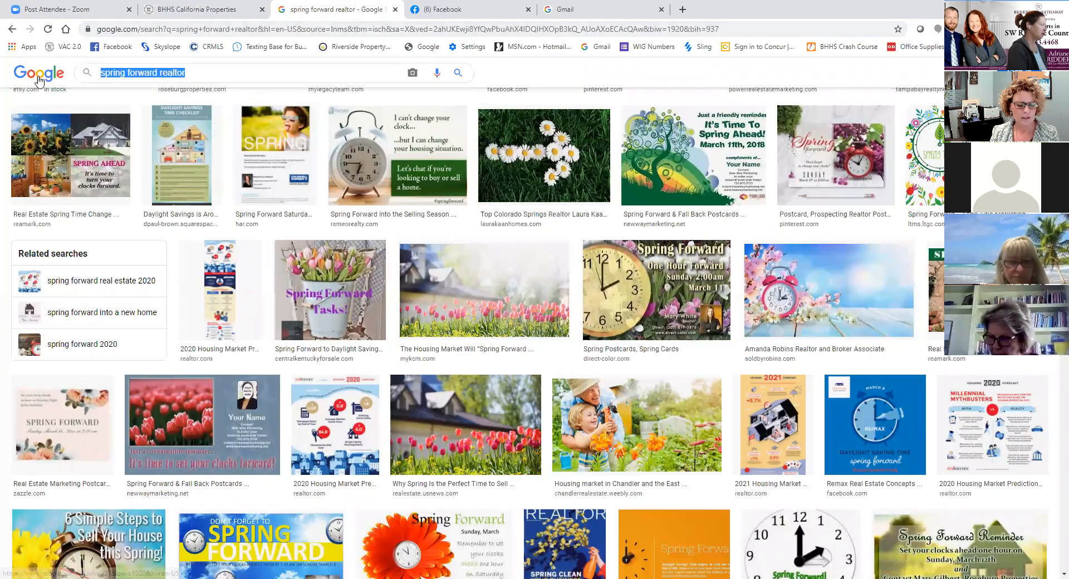
{"action": "type", "text": "st par"}
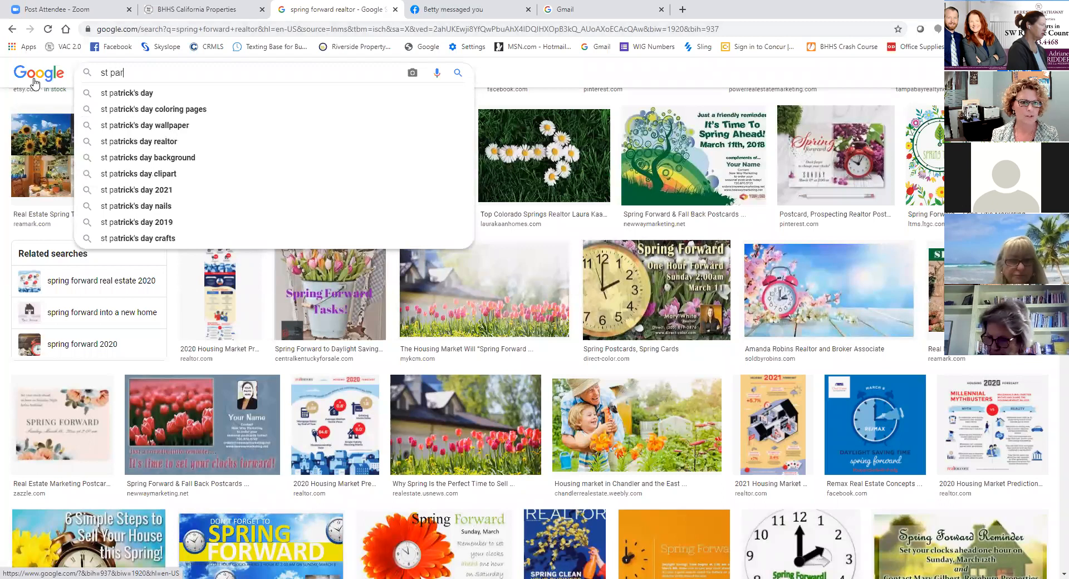
{"action": "key", "text": "BackSpace"}
{"action": "type", "text": "trick's "}
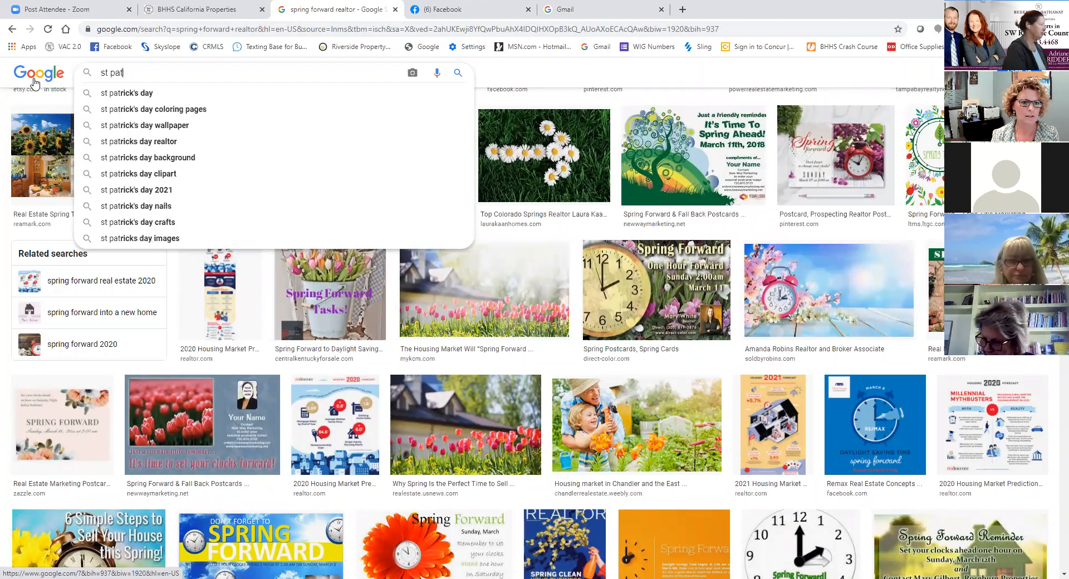
{"action": "type", "text": "day "}
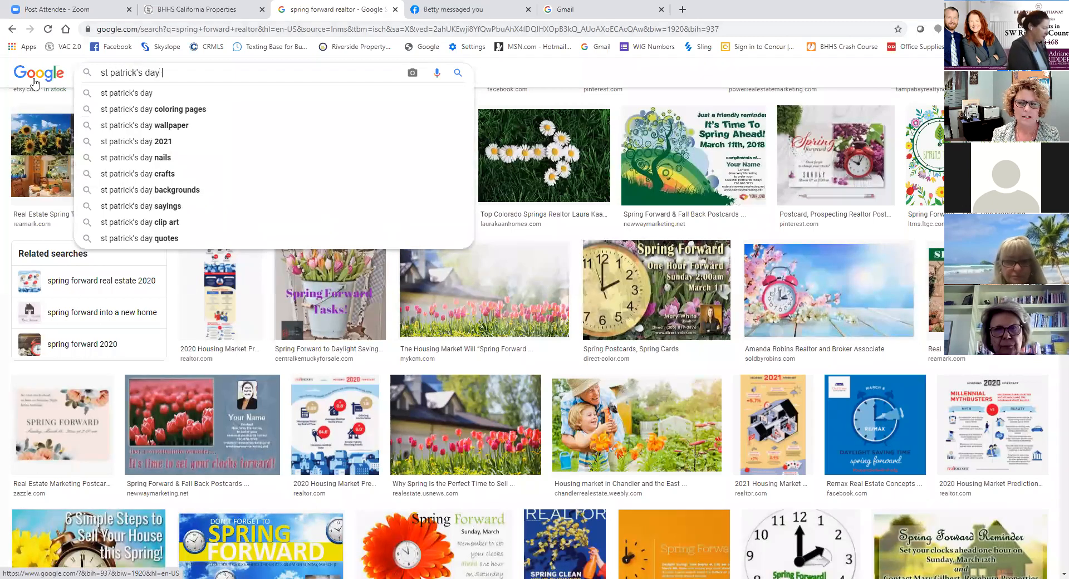
{"action": "type", "text": "blessin"}
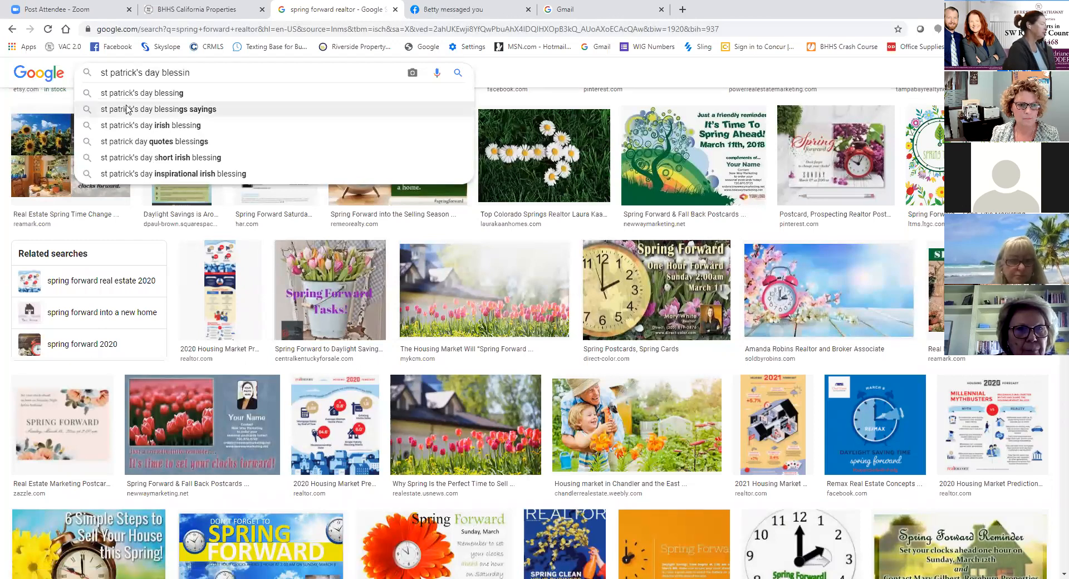
{"action": "left_click", "coordinate": [167, 110]}
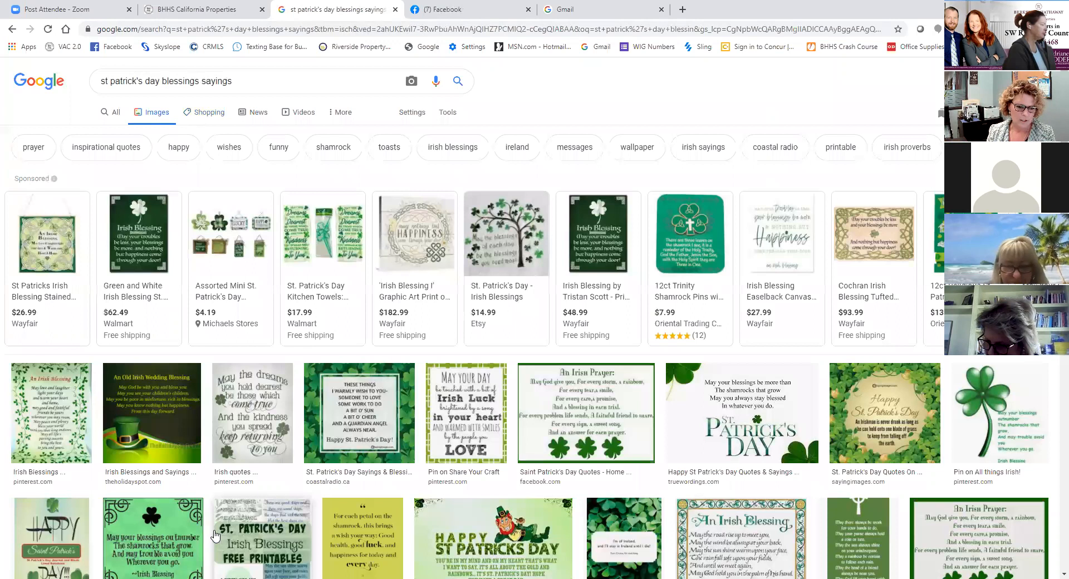
{"action": "scroll", "coordinate": [212, 533], "scroll_direction": "down", "scroll_amount": 2}
{"action": "scroll", "coordinate": [211, 532], "scroll_direction": "down", "scroll_amount": 1}
{"action": "scroll", "coordinate": [390, 484], "scroll_direction": "down", "scroll_amount": 2}
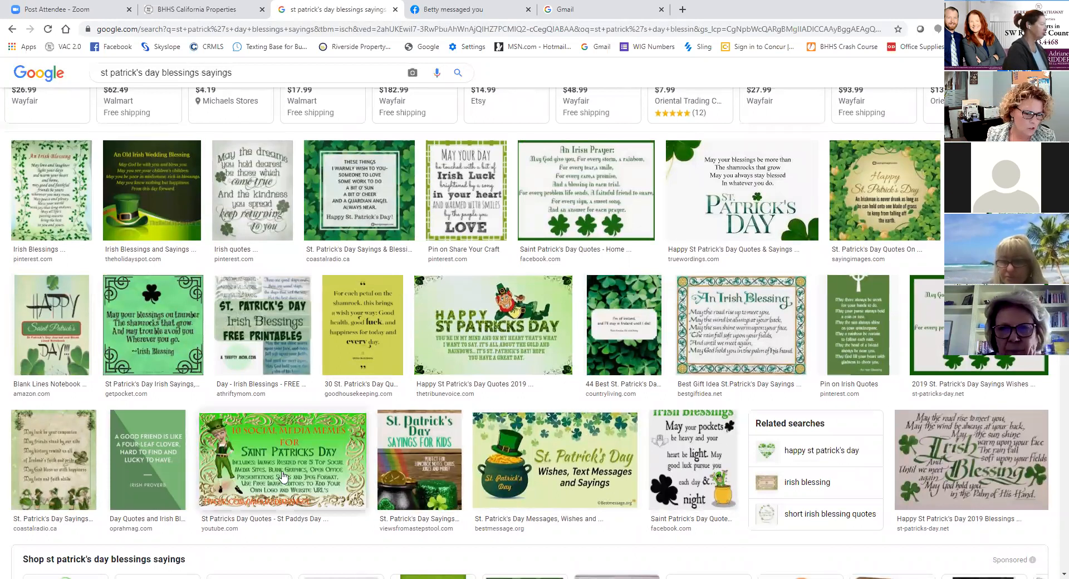
{"action": "scroll", "coordinate": [284, 470], "scroll_direction": "down", "scroll_amount": 3}
{"action": "mouse_move", "coordinate": [289, 470]}
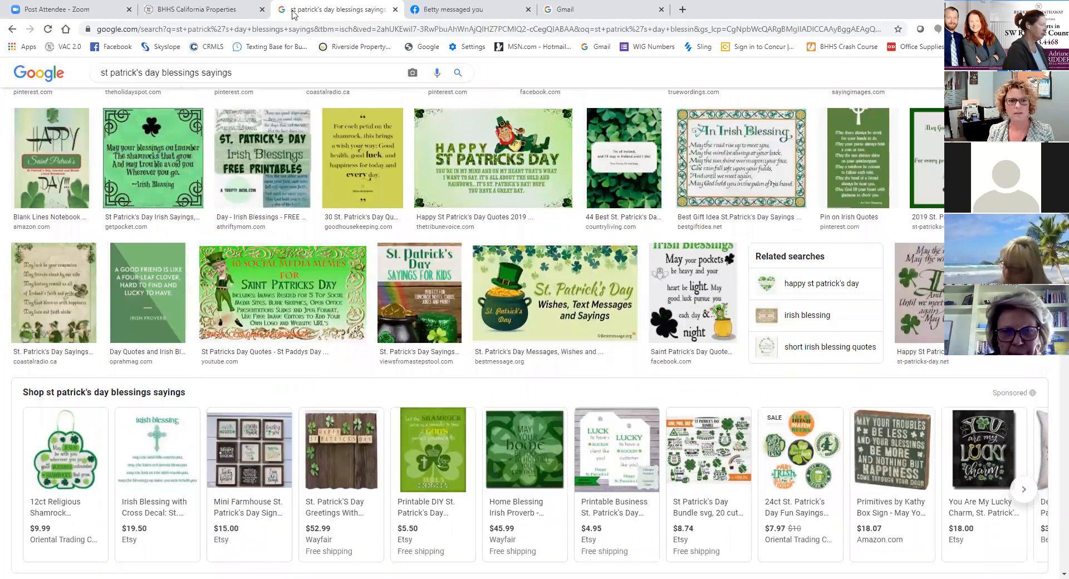
- Return to the VAC letter copy, close its template and discard the unsaved St. Patricks Day letter
{"action": "left_click", "coordinate": [194, 10]}
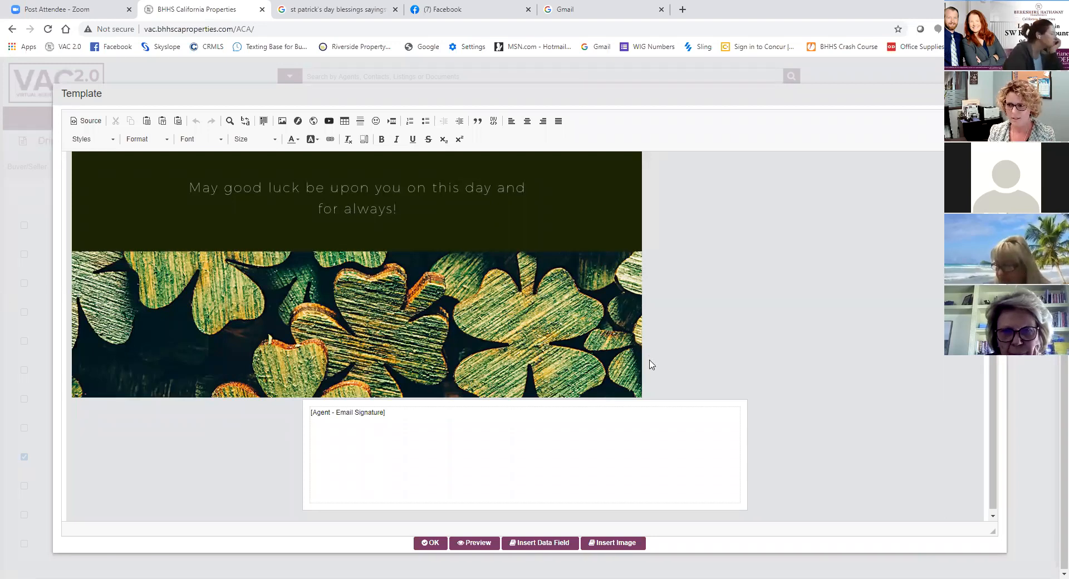
{"action": "left_click", "coordinate": [430, 543]}
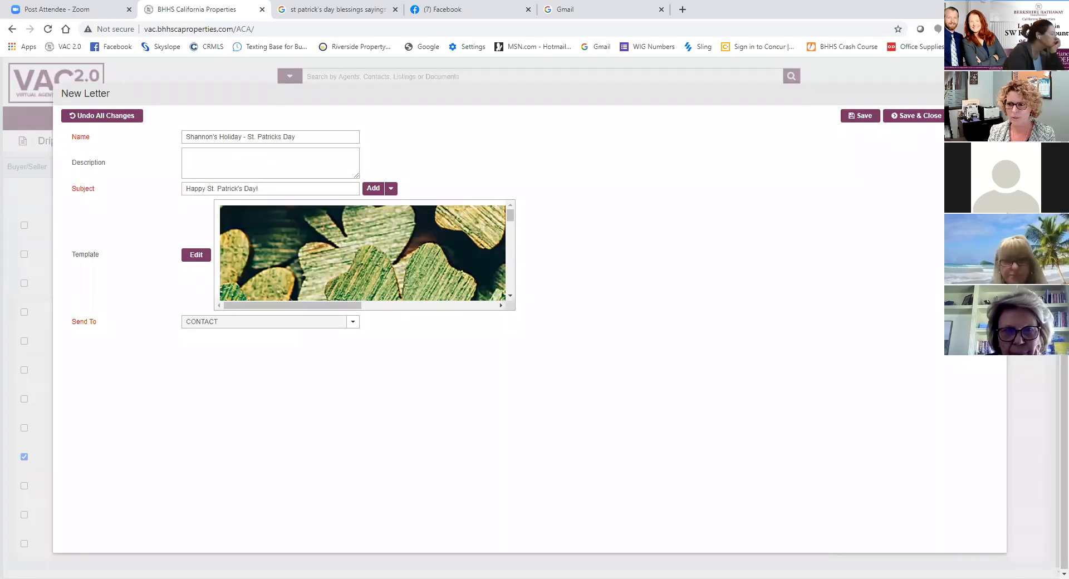
{"action": "key", "text": "Escape"}
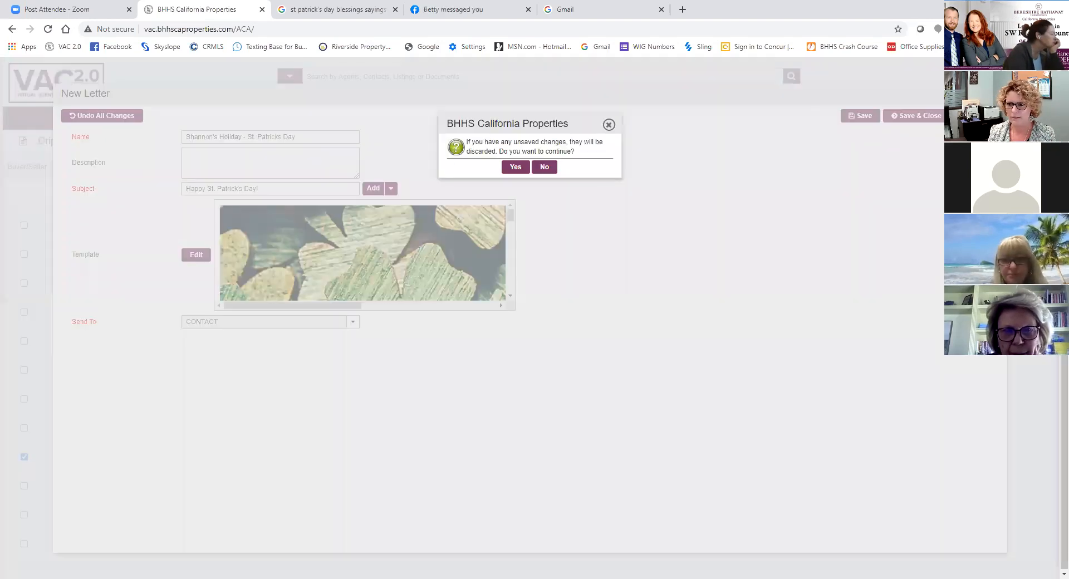
{"action": "left_click", "coordinate": [514, 167]}
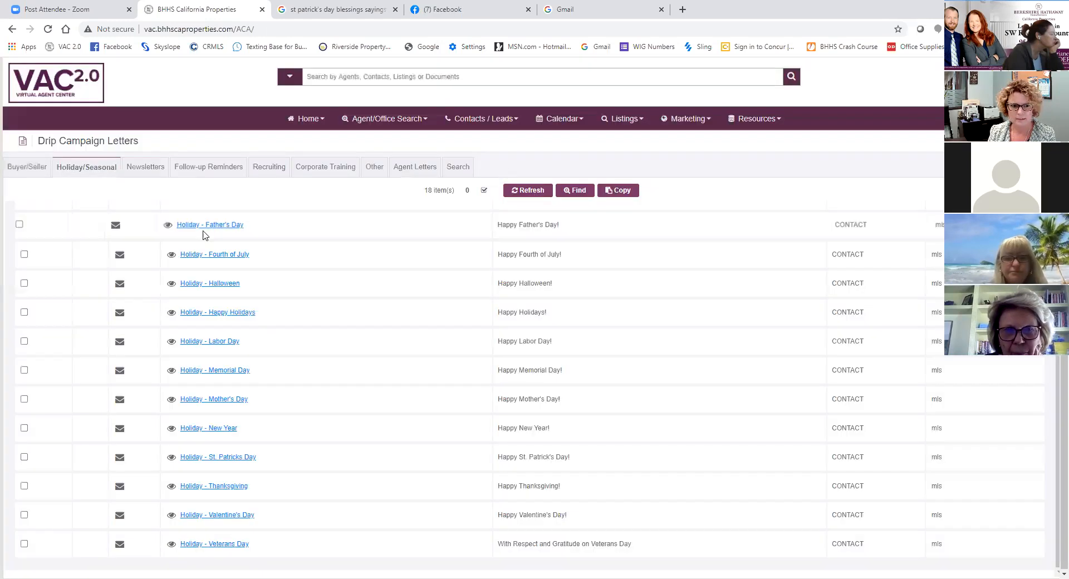
- Preview the agent's own existing St. Patricks Day letter among the agent letters
{"action": "left_click", "coordinate": [396, 172]}
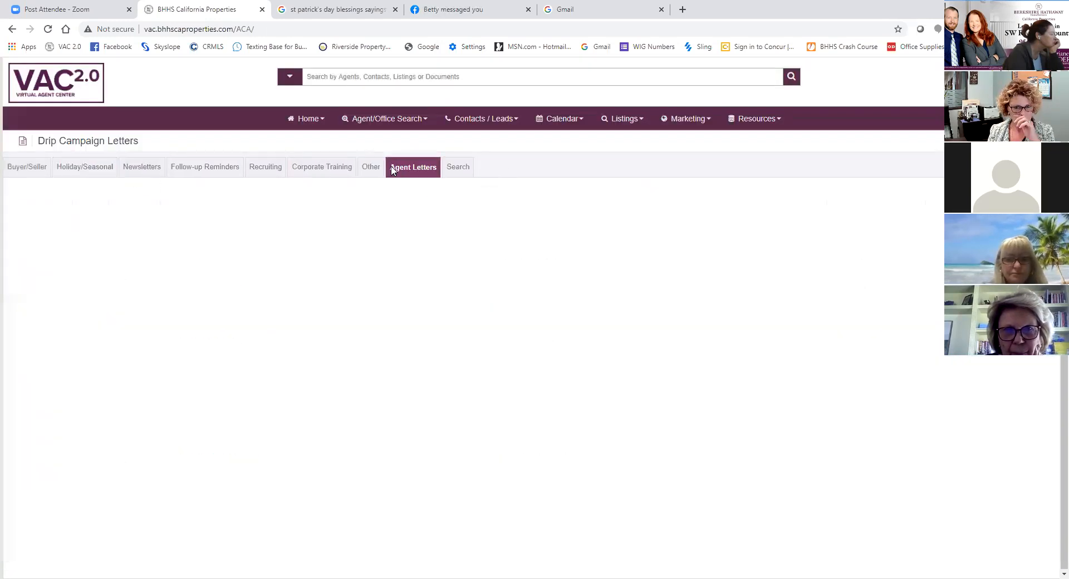
{"action": "scroll", "coordinate": [314, 389], "scroll_direction": "down", "scroll_amount": 1}
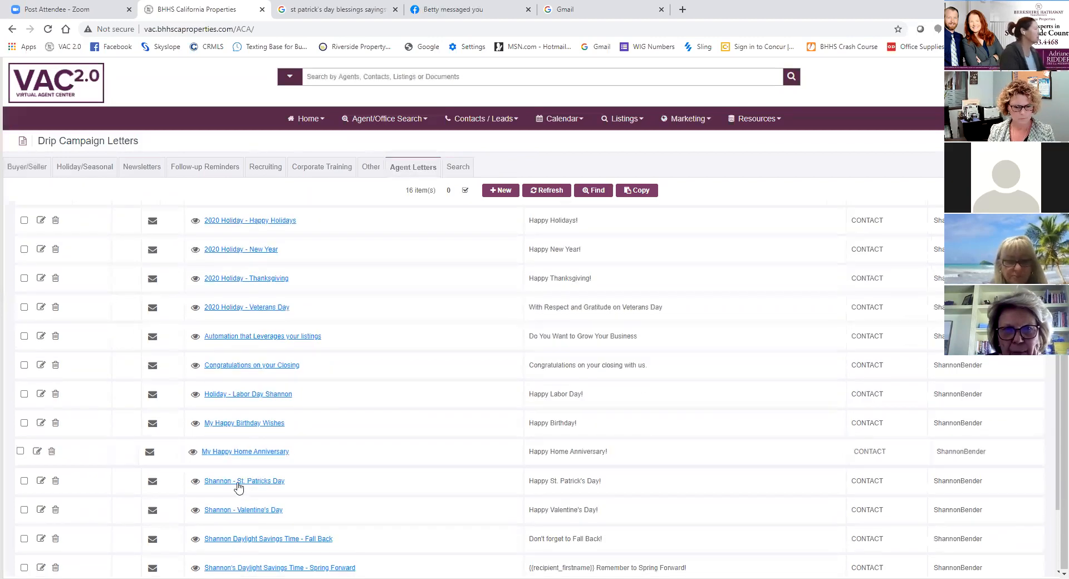
{"action": "left_click", "coordinate": [195, 482]}
{"action": "scroll", "coordinate": [569, 419], "scroll_direction": "down", "scroll_amount": 2}
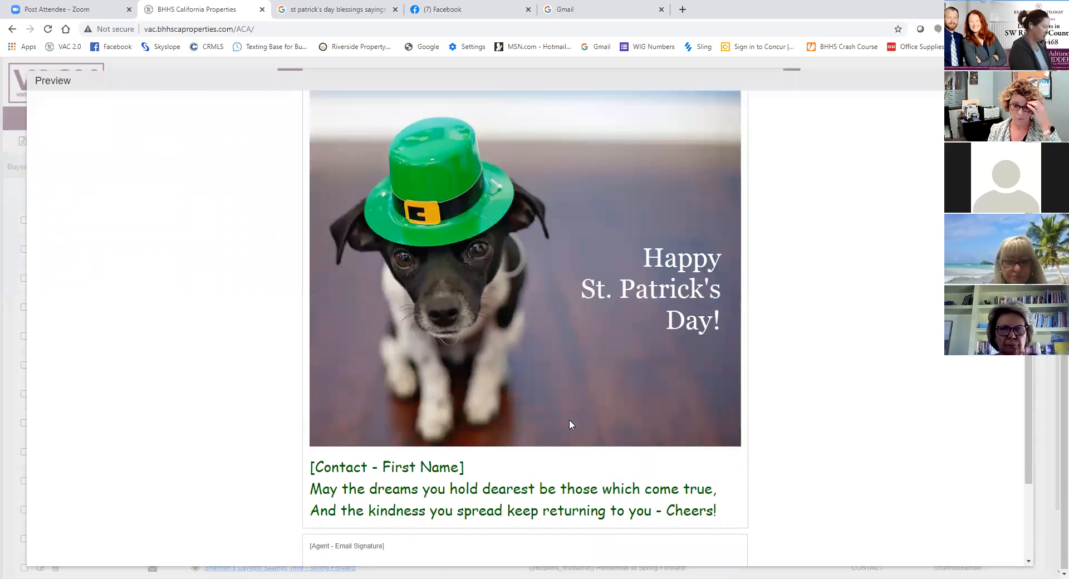
- Copy the two-line blessing, "May the dreams you hold dearest" through "Cheers!", from the previewed letter and close the preview
{"action": "left_click_drag", "start_coordinate": [310, 400], "coordinate": [725, 421]}
{"action": "right_click", "coordinate": [675, 419]}
{"action": "left_click", "coordinate": [686, 426]}
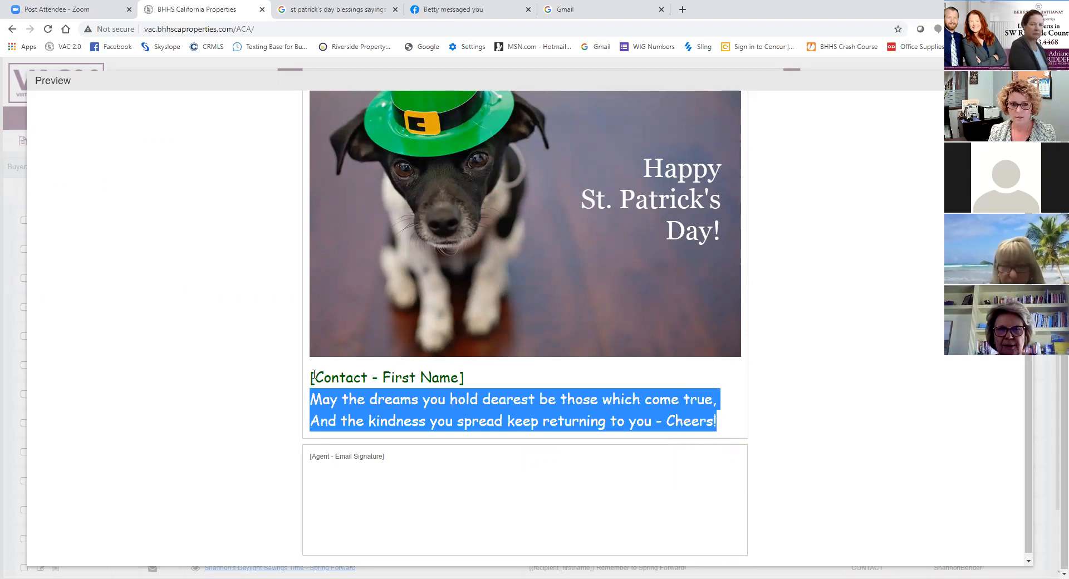
{"action": "scroll", "coordinate": [224, 315], "scroll_direction": "up", "scroll_amount": 2}
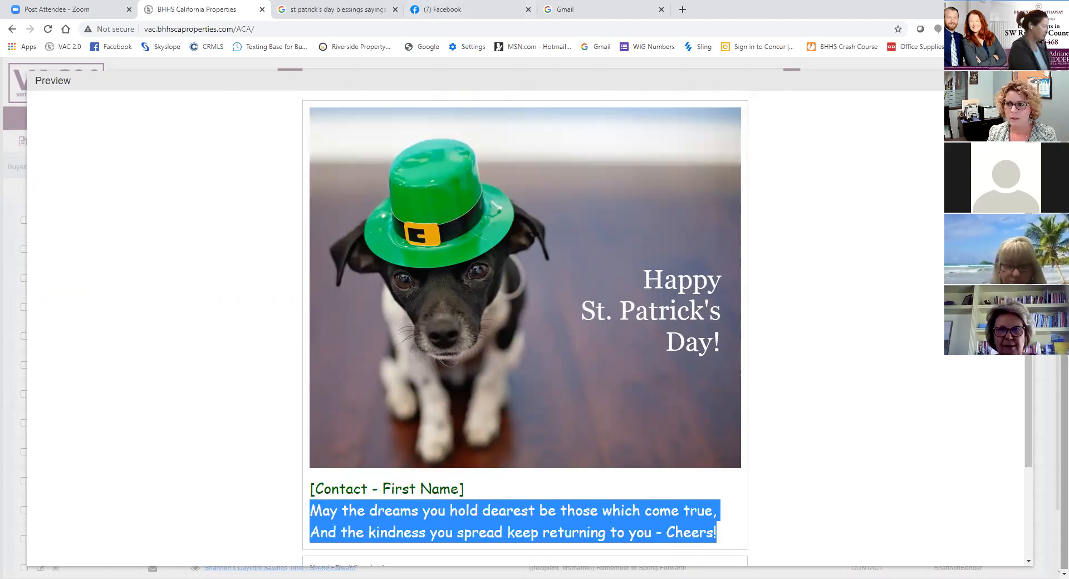
{"action": "right_click", "coordinate": [529, 479]}
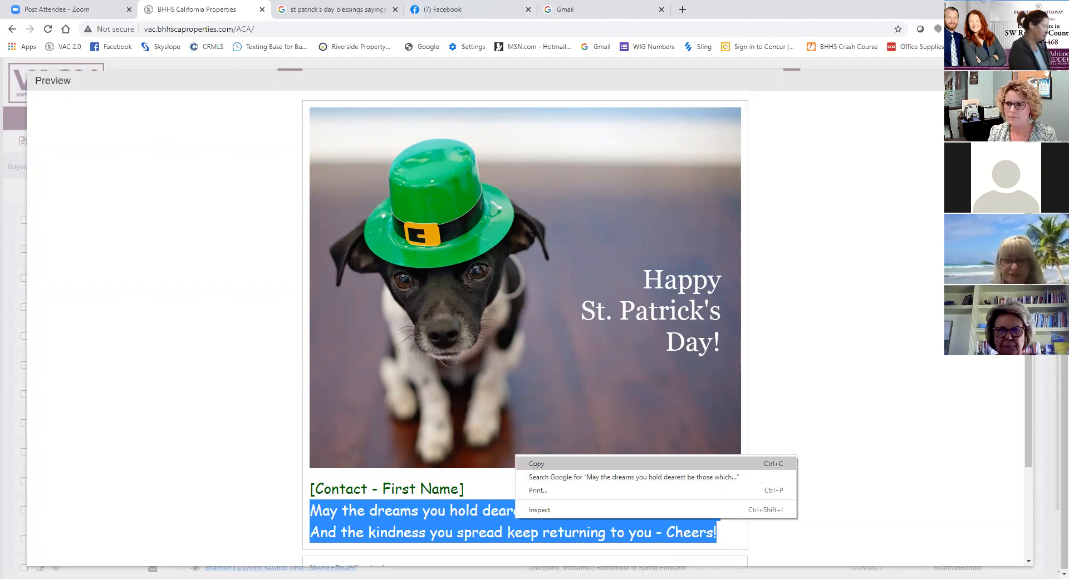
{"action": "left_click", "coordinate": [534, 467]}
{"action": "key", "text": "Escape"}
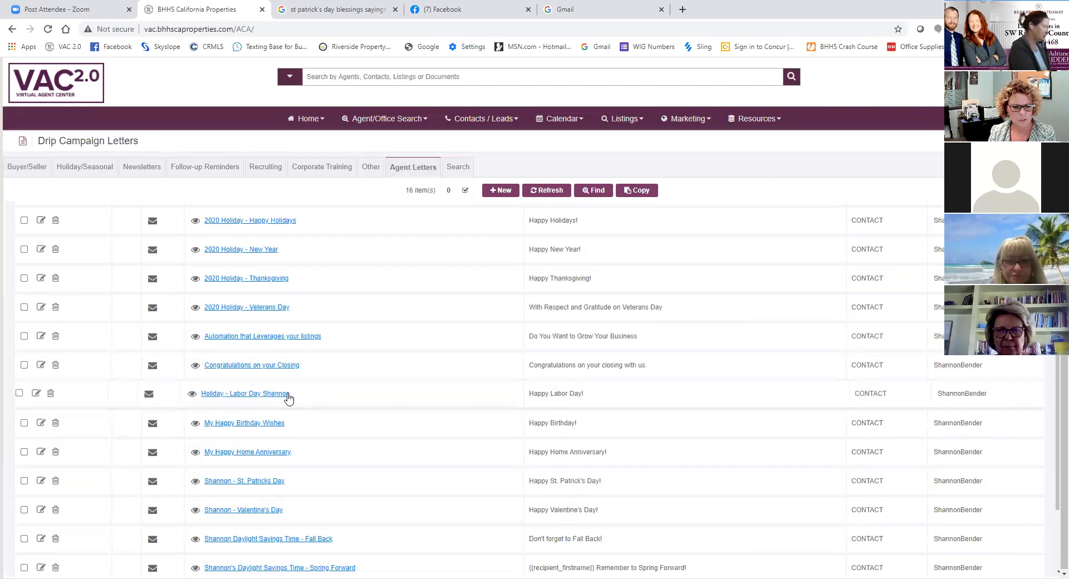
- Copy the Holiday - St. Patricks Day letter, prefix its name with the agent's first name in possessive form, and open its template for editing
{"action": "scroll", "coordinate": [283, 406], "scroll_direction": "down", "scroll_amount": 1}
{"action": "scroll", "coordinate": [283, 405], "scroll_direction": "down", "scroll_amount": 2}
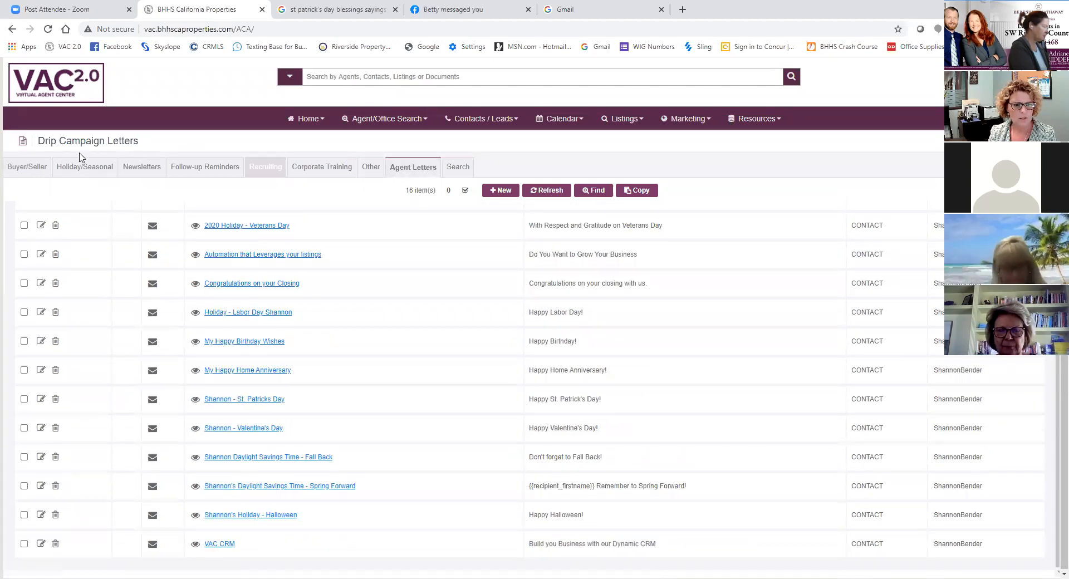
{"action": "left_click", "coordinate": [80, 172]}
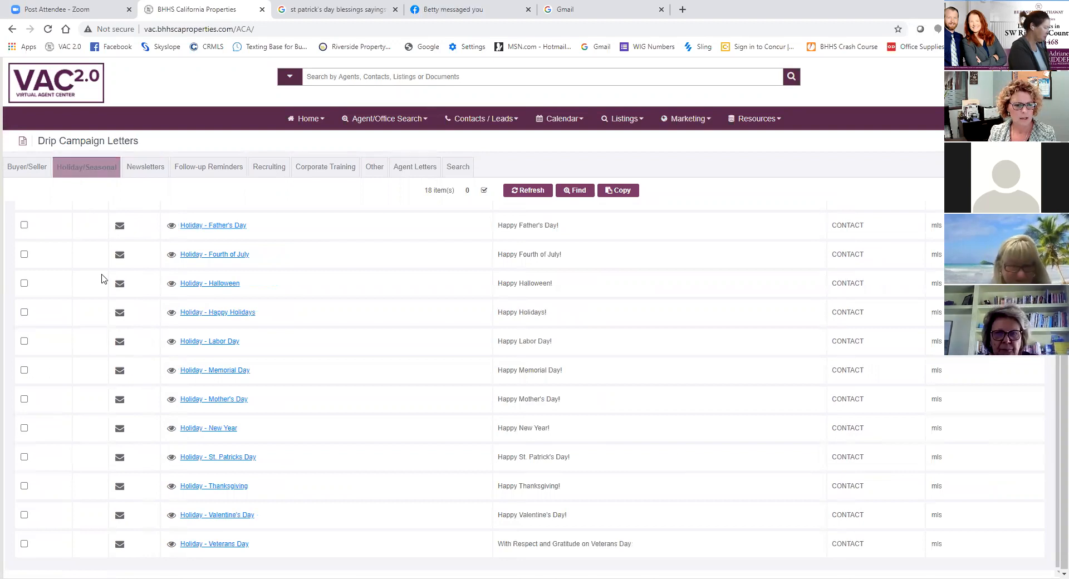
{"action": "left_click", "coordinate": [20, 457]}
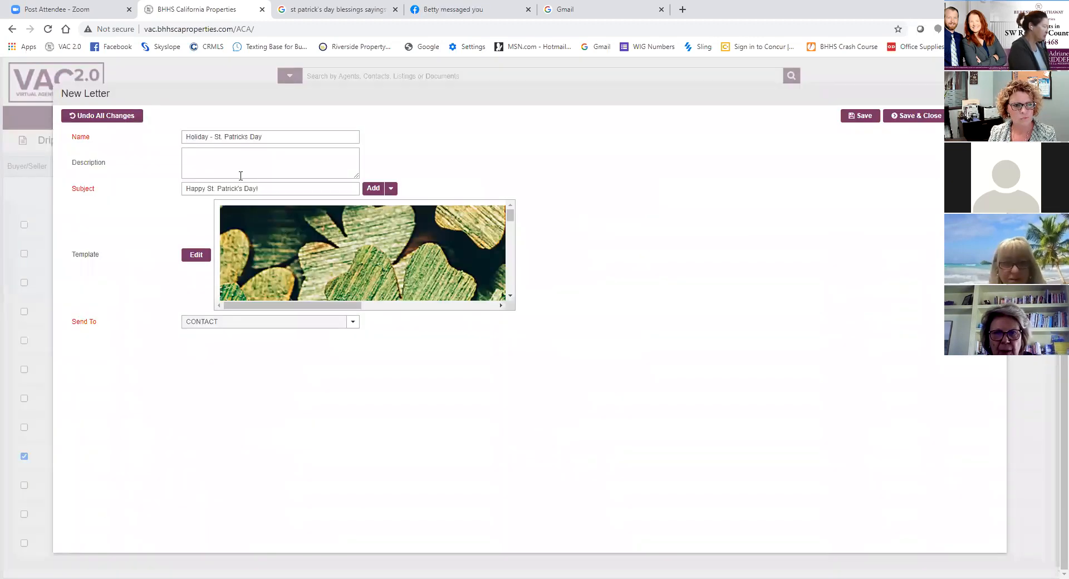
{"action": "left_click", "coordinate": [186, 137]}
{"action": "type", "text": "Shannon's"}
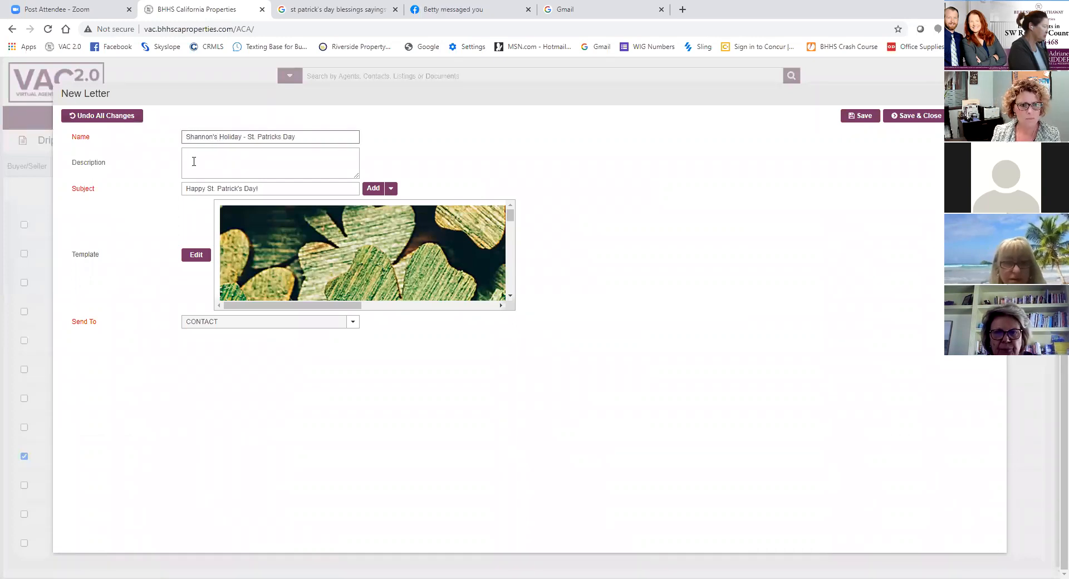
{"action": "left_click", "coordinate": [196, 254]}
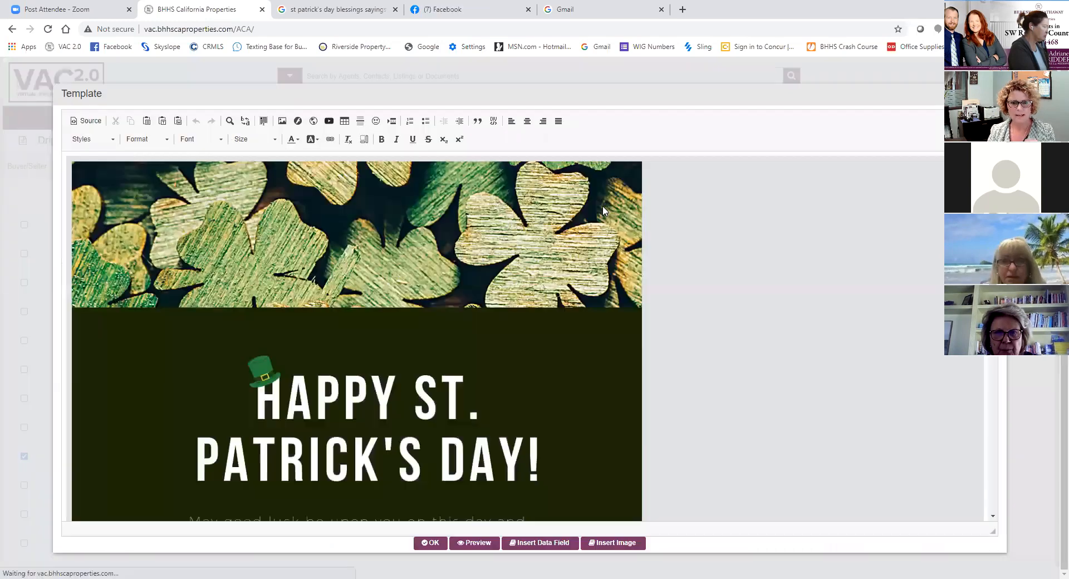
{"action": "scroll", "coordinate": [590, 245], "scroll_direction": "down", "scroll_amount": 6}
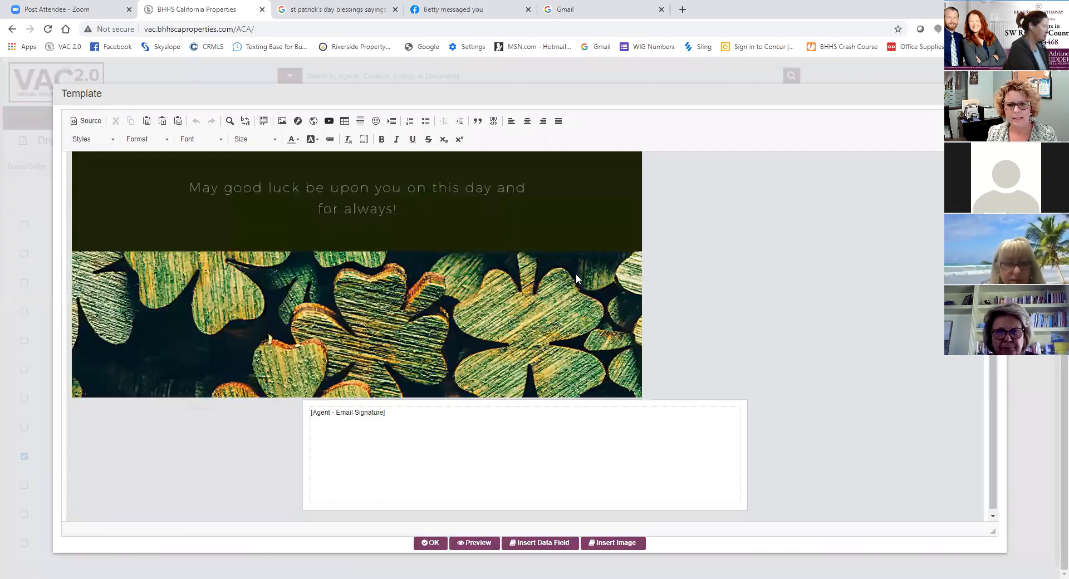
- Try a different alignment for the shamrock image in the template and set it back to left-aligned
{"action": "left_click", "coordinate": [649, 340]}
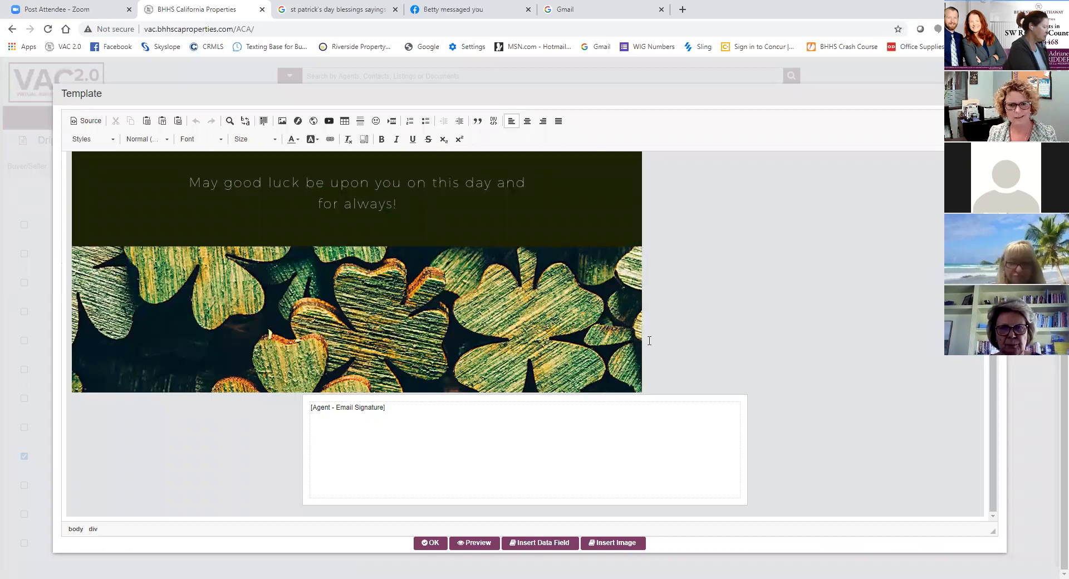
{"action": "left_click", "coordinate": [485, 321]}
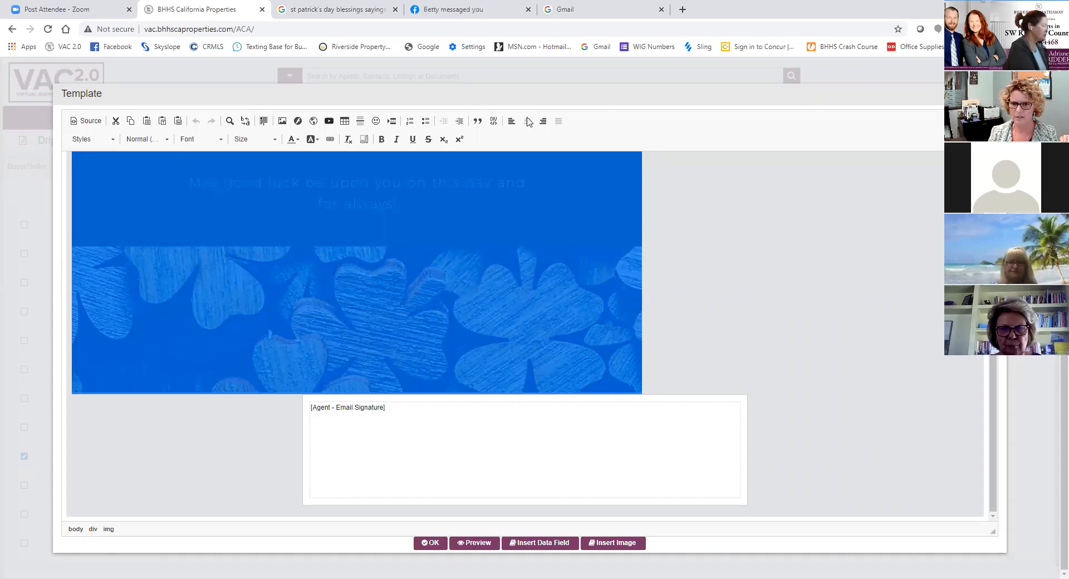
{"action": "left_click", "coordinate": [506, 428]}
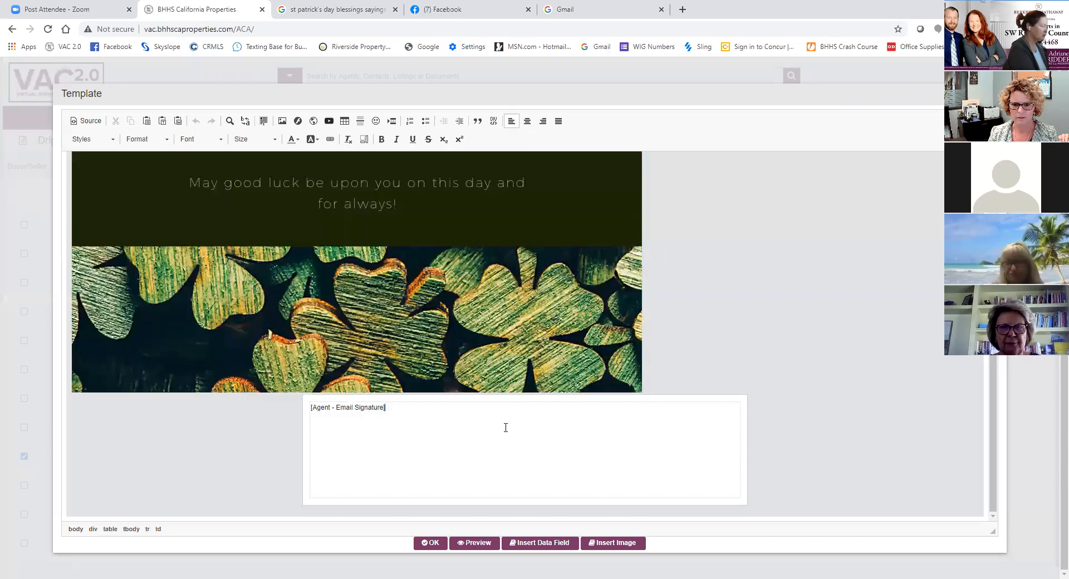
{"action": "left_click", "coordinate": [501, 312]}
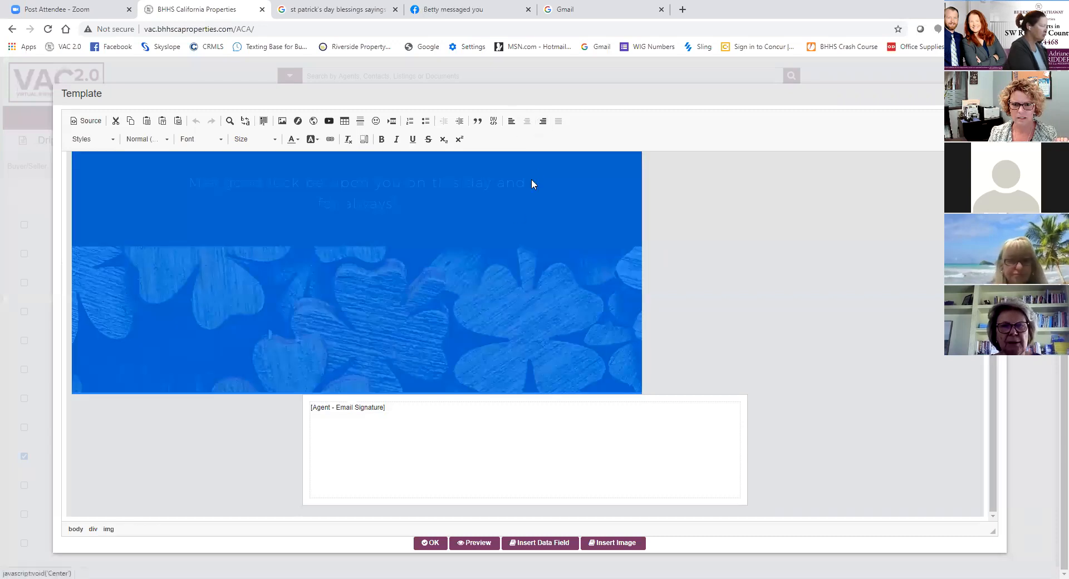
{"action": "left_click", "coordinate": [509, 435]}
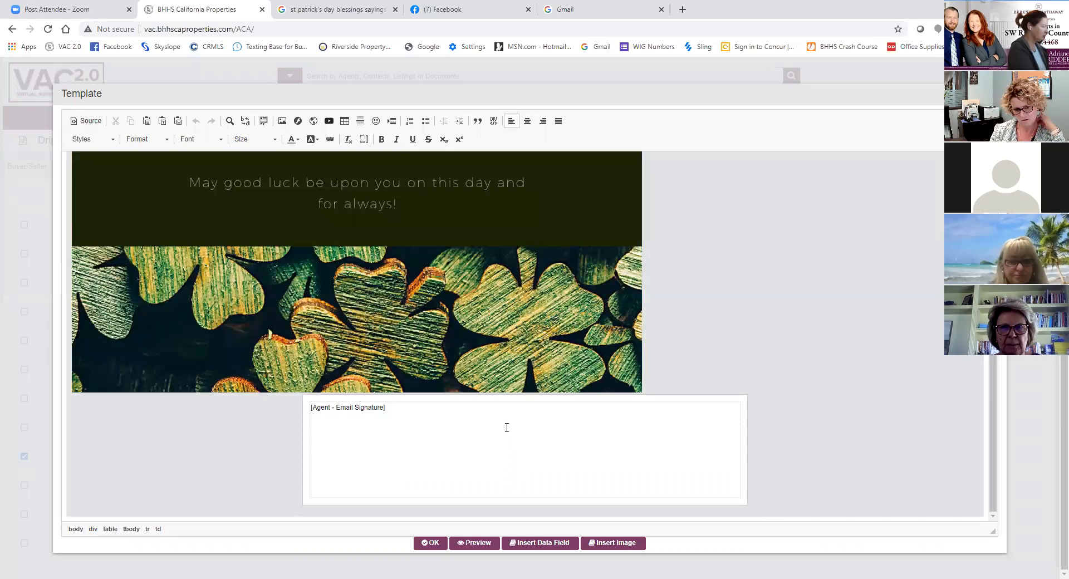
{"action": "left_click", "coordinate": [504, 323]}
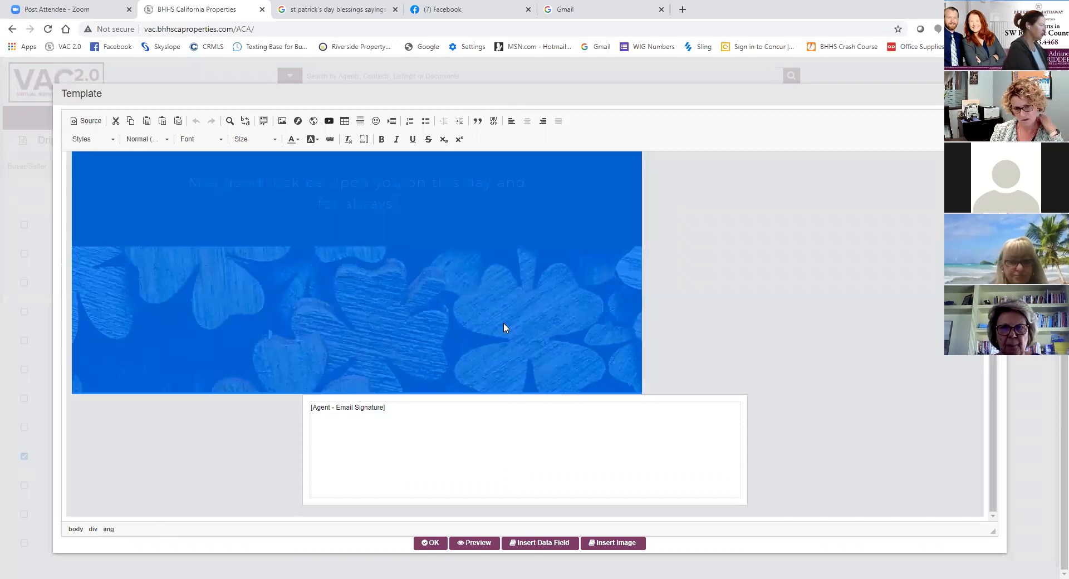
{"action": "left_click", "coordinate": [539, 127]}
{"action": "left_click", "coordinate": [513, 126]}
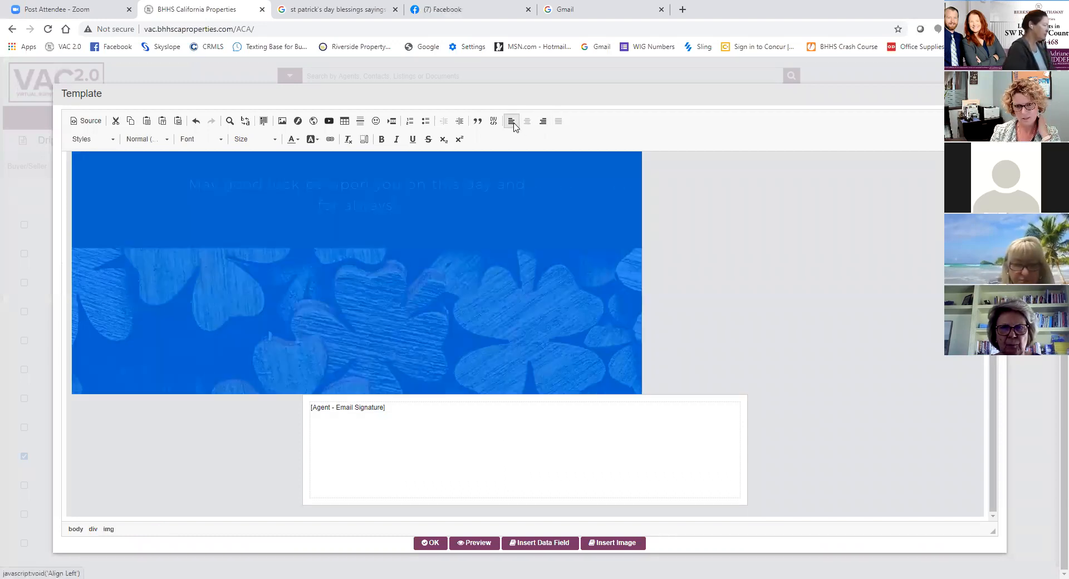
- Try centering the agent email signature below the image, and undo that alignment
{"action": "left_click", "coordinate": [506, 463]}
{"action": "left_click", "coordinate": [527, 124]}
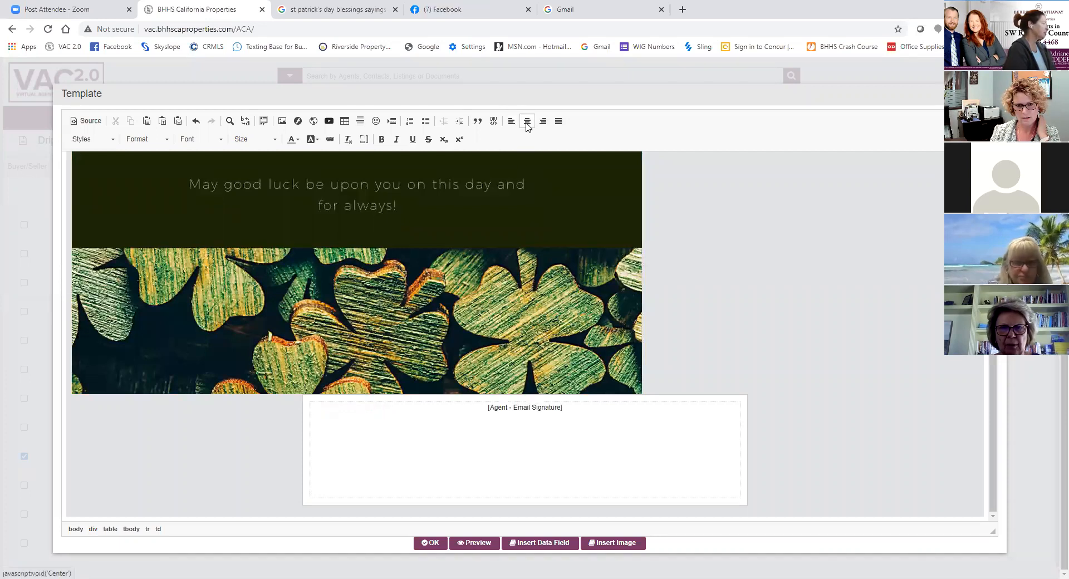
{"action": "left_click", "coordinate": [195, 121]}
- Preview the St. Patrick's Day template with the first listed contact, check the signature's placement below the image, and close the preview
{"action": "left_click", "coordinate": [372, 370]}
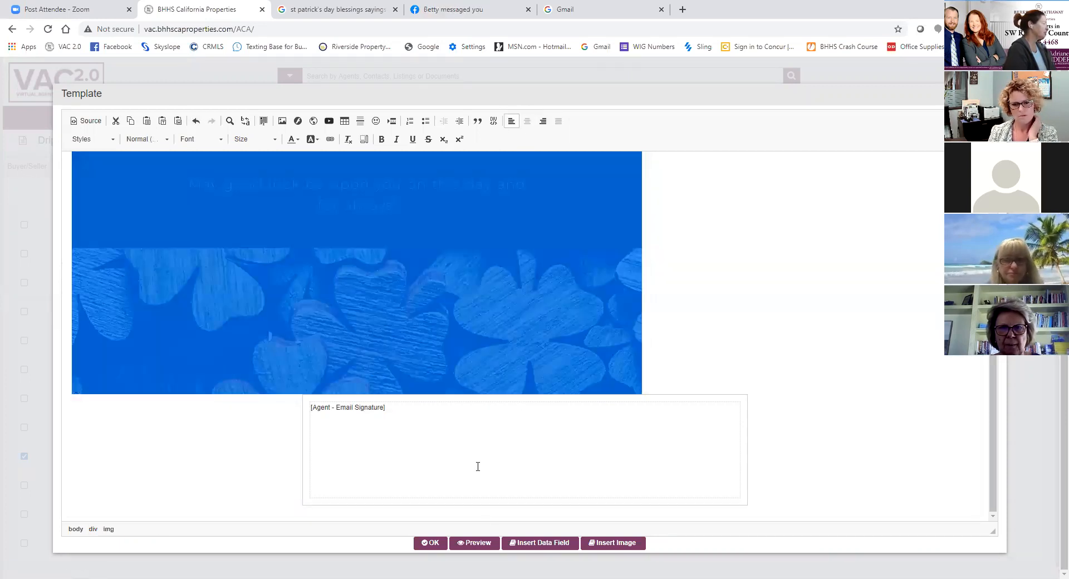
{"action": "left_click", "coordinate": [477, 465]}
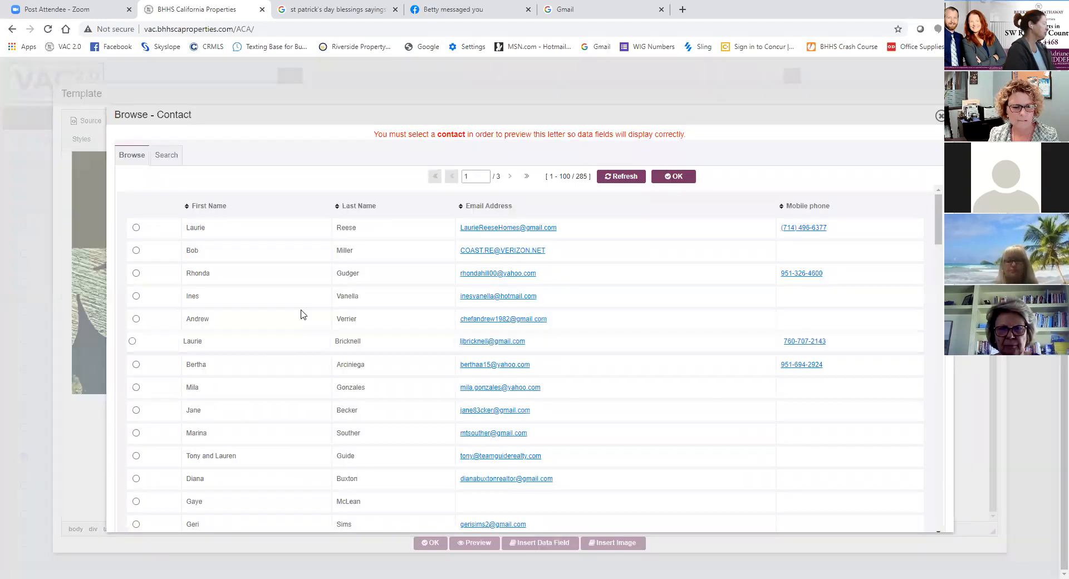
{"action": "left_click", "coordinate": [136, 227]}
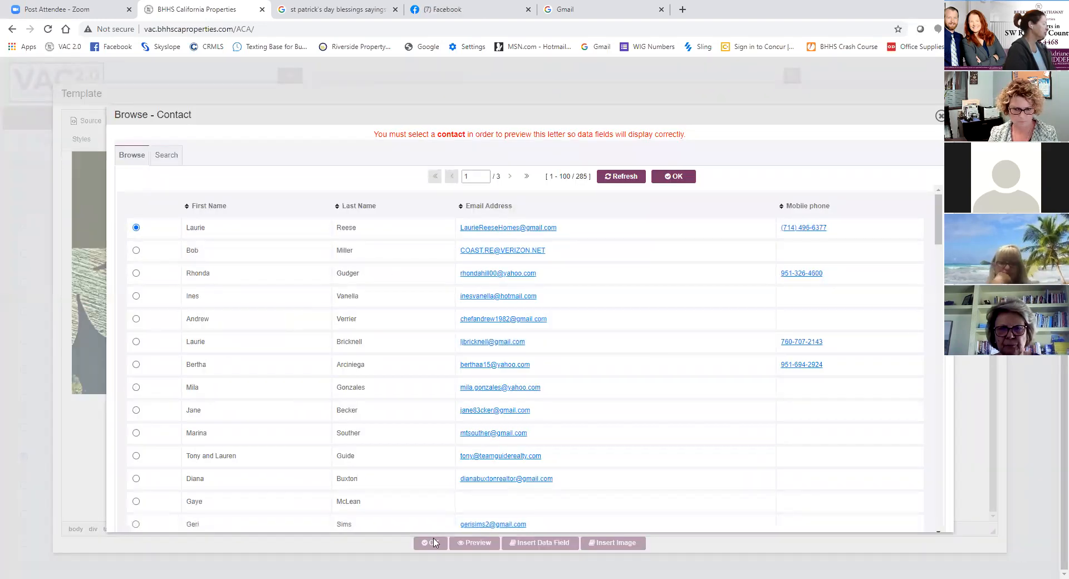
{"action": "left_click", "coordinate": [676, 177]}
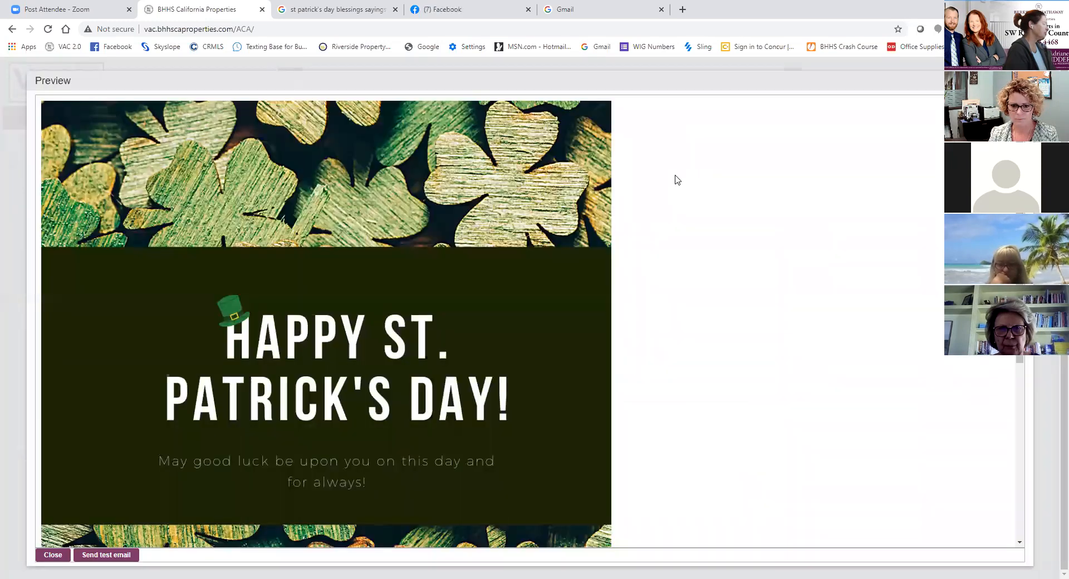
{"action": "scroll", "coordinate": [668, 187], "scroll_direction": "down", "scroll_amount": 5}
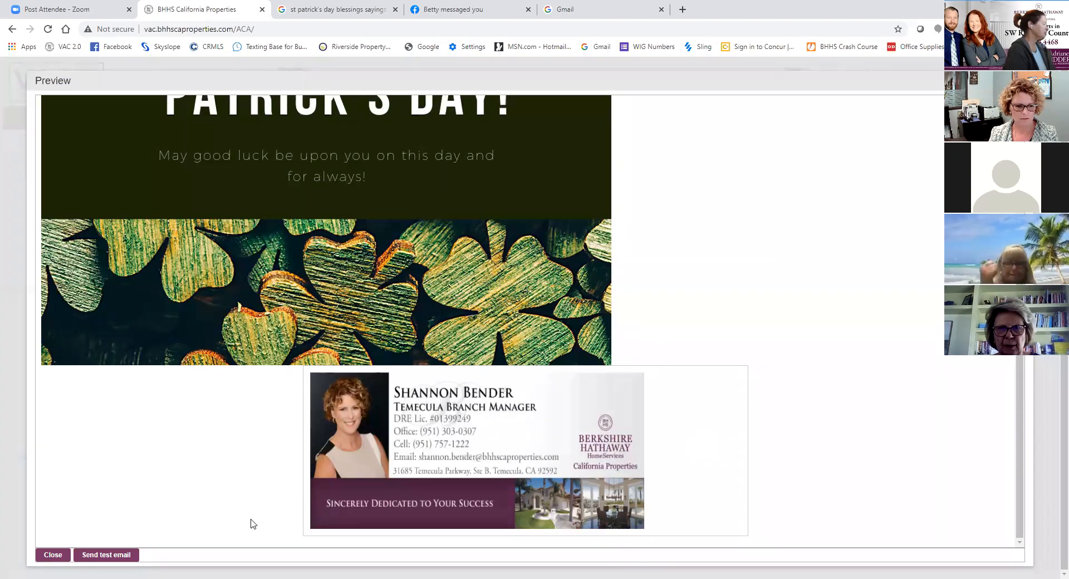
{"action": "left_click", "coordinate": [52, 555]}
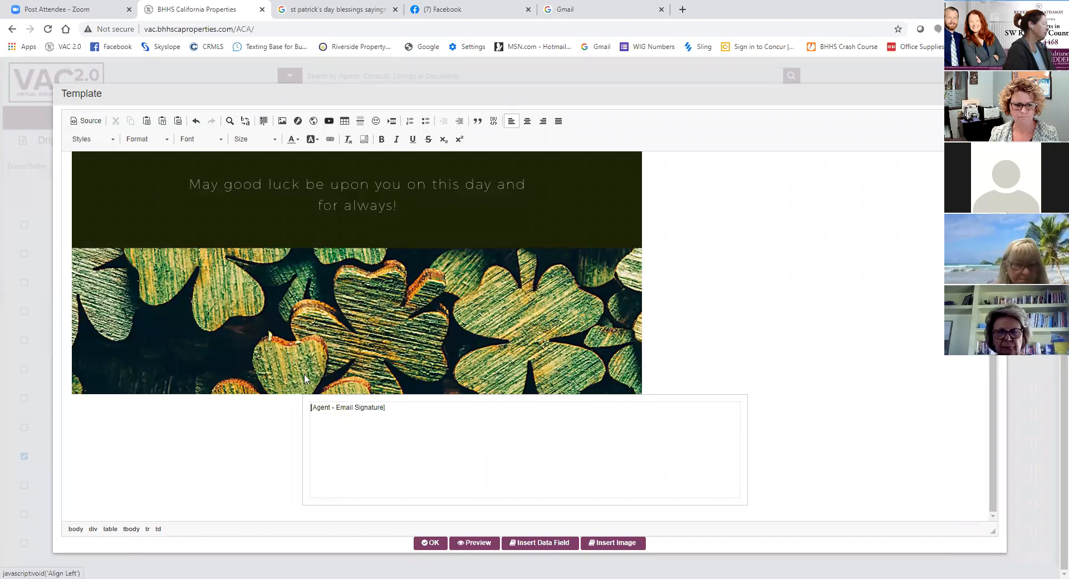
- Set the shamrock image's alignment to <not set> in its image properties
{"action": "left_click", "coordinate": [233, 343]}
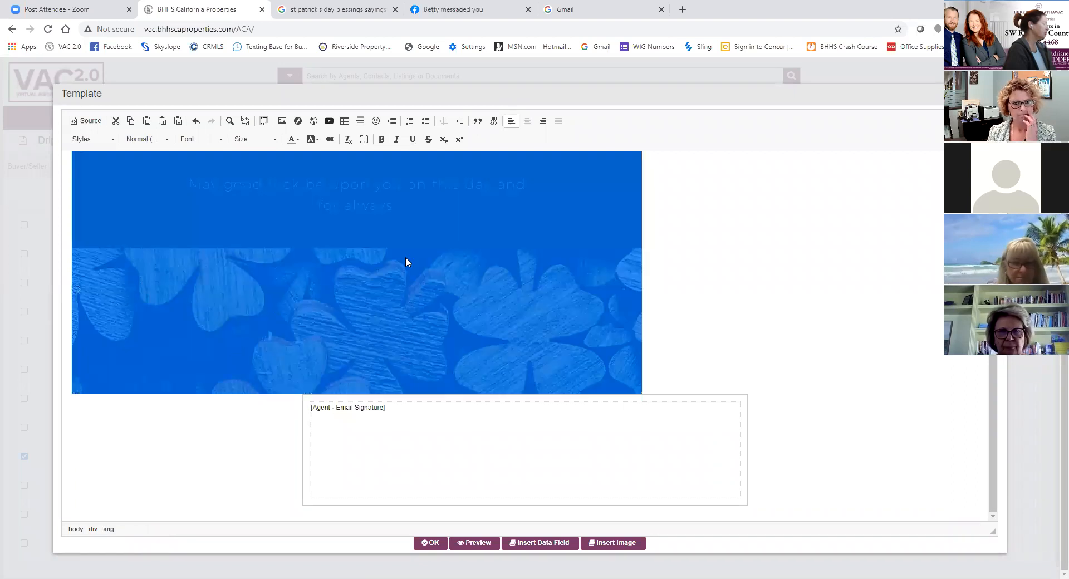
{"action": "right_click", "coordinate": [424, 224]}
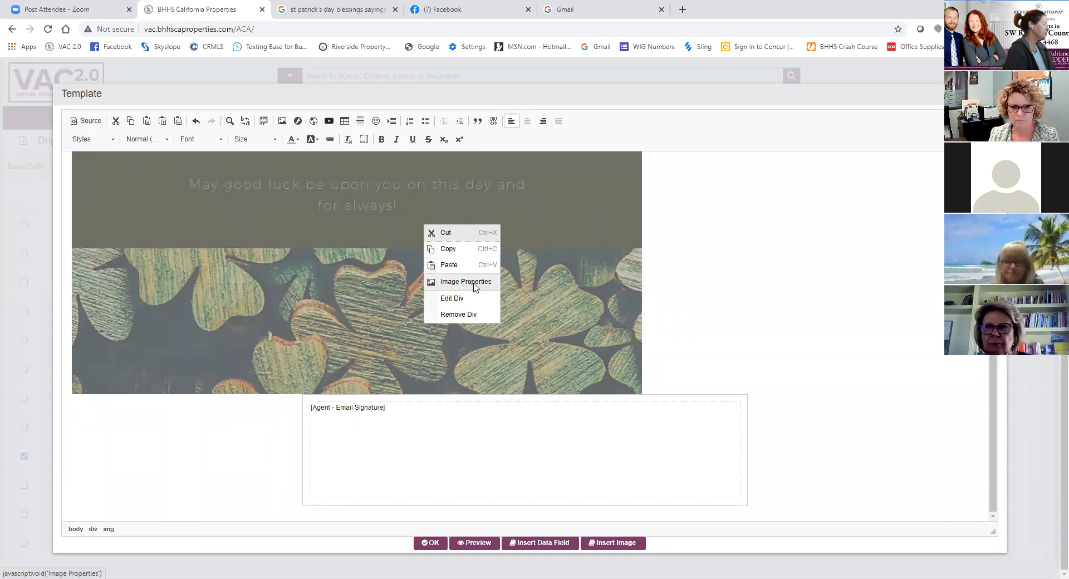
{"action": "right_click", "coordinate": [560, 240]}
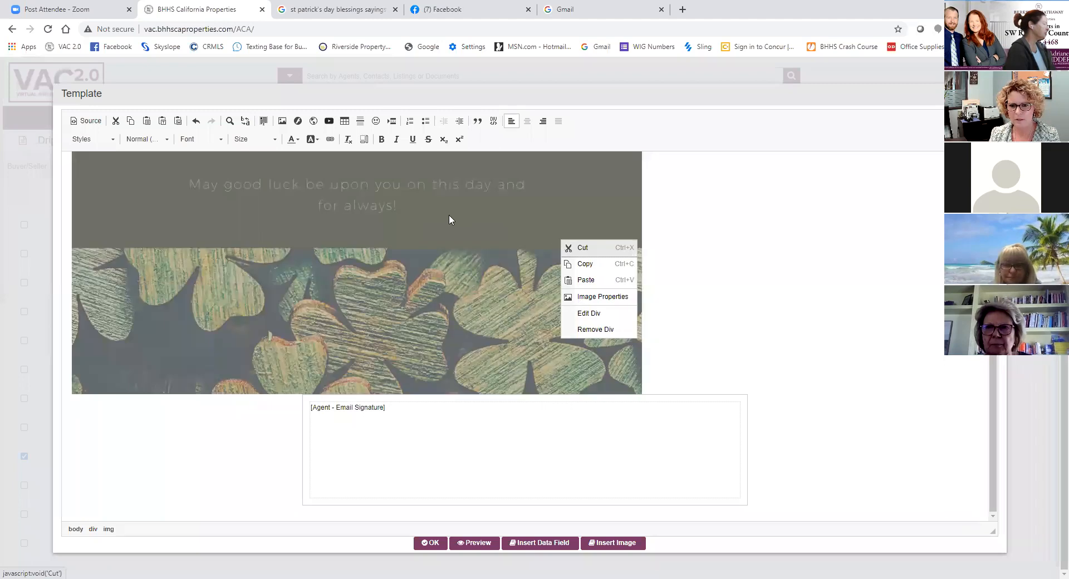
{"action": "left_click", "coordinate": [594, 297]}
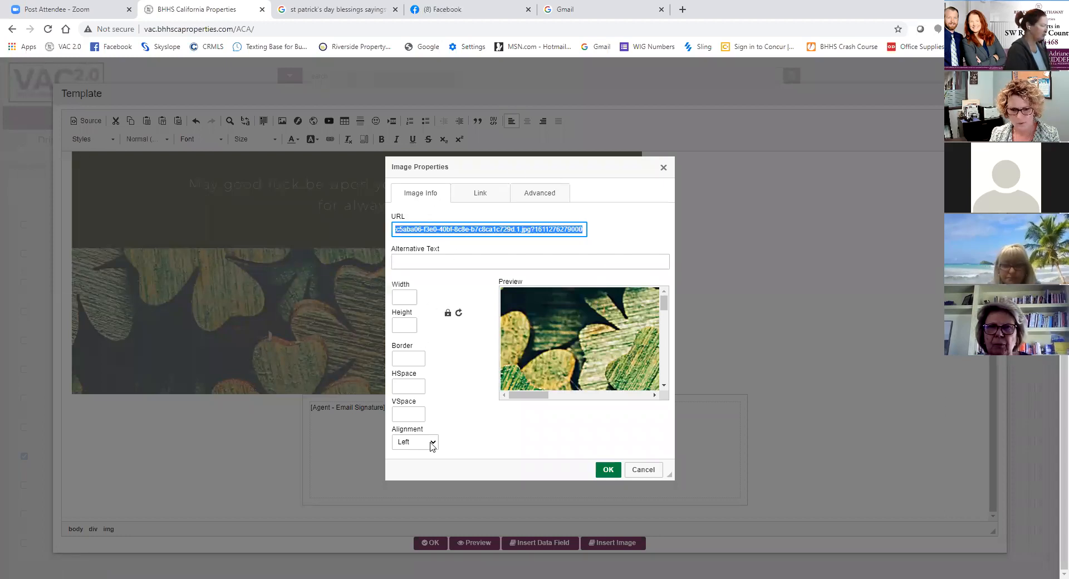
{"action": "left_click", "coordinate": [432, 443]}
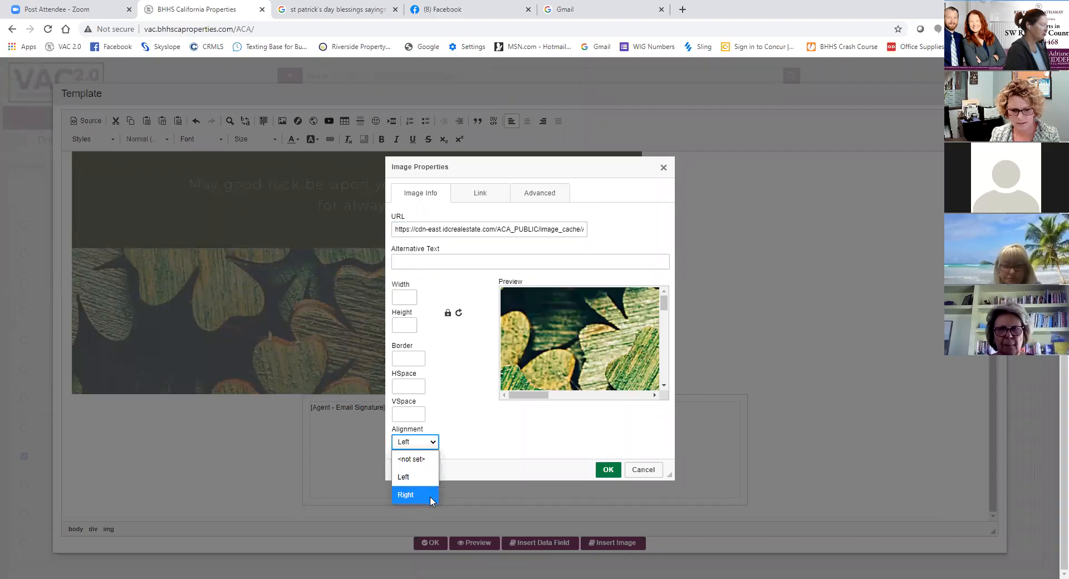
{"action": "left_click", "coordinate": [415, 462]}
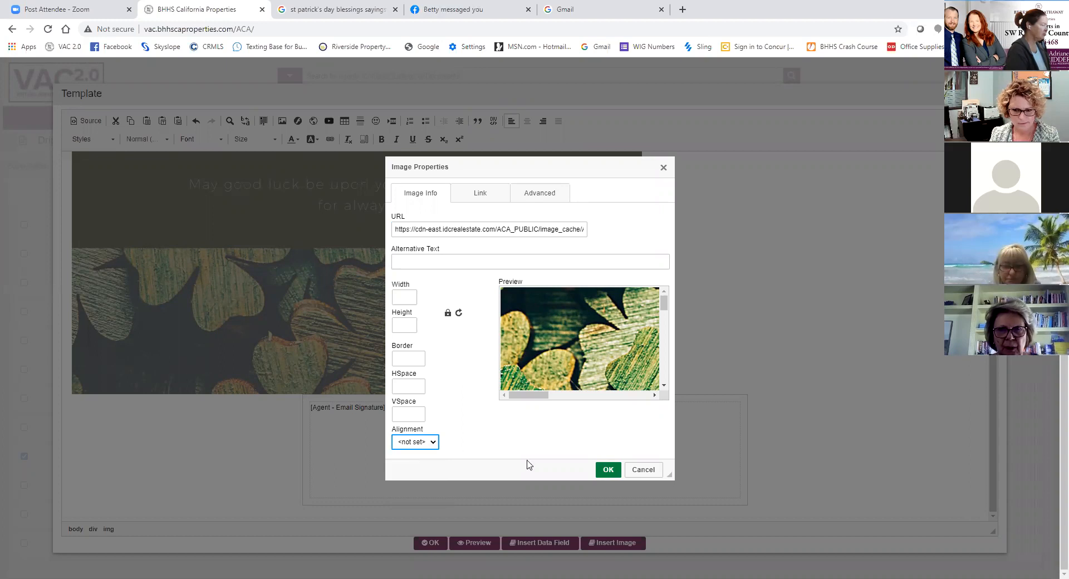
{"action": "left_click", "coordinate": [608, 469]}
{"action": "left_click", "coordinate": [517, 251]}
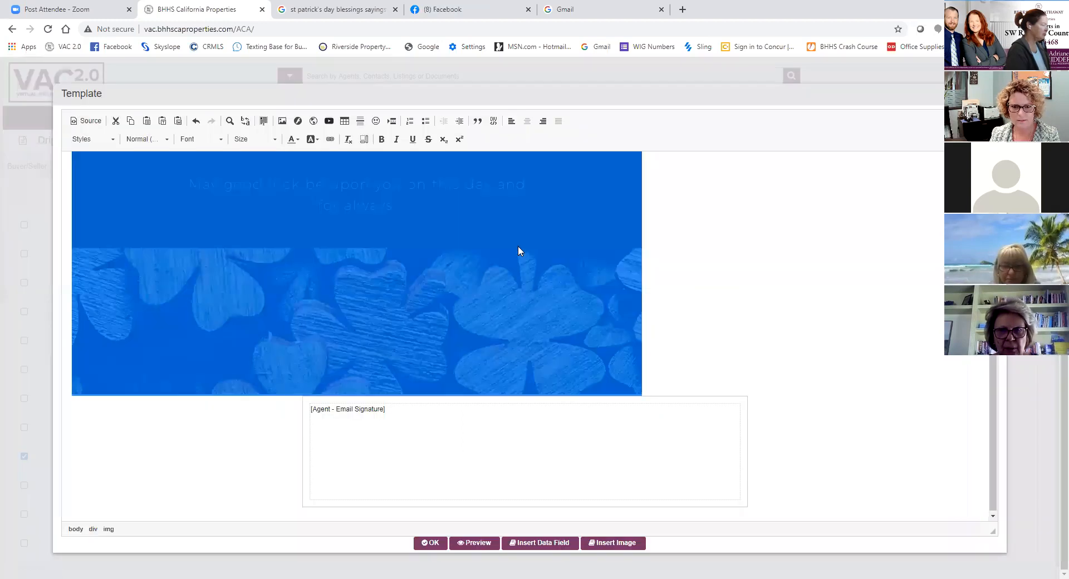
{"action": "right_click", "coordinate": [522, 255]}
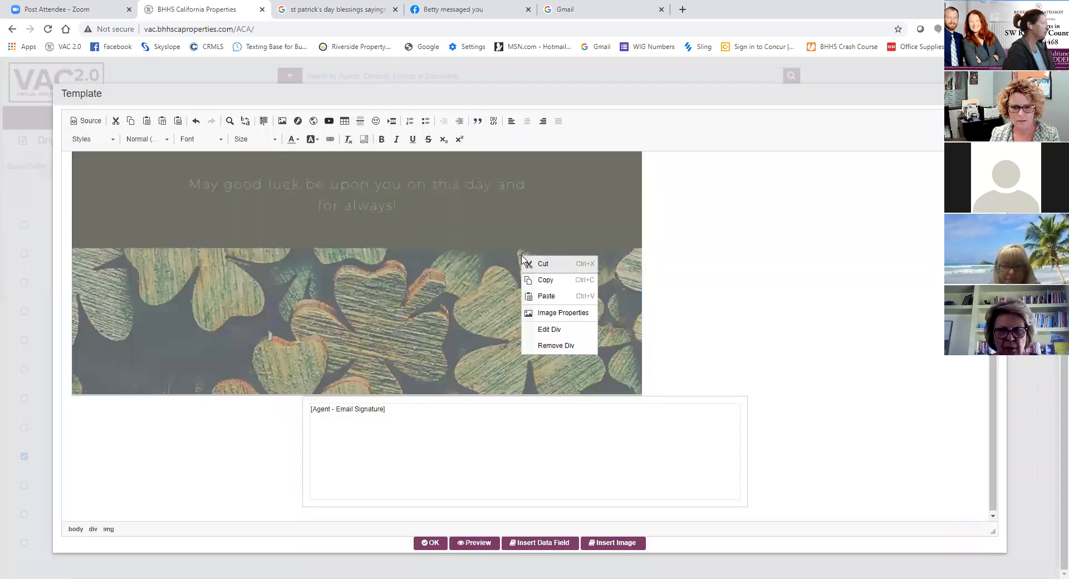
{"action": "left_click", "coordinate": [545, 317]}
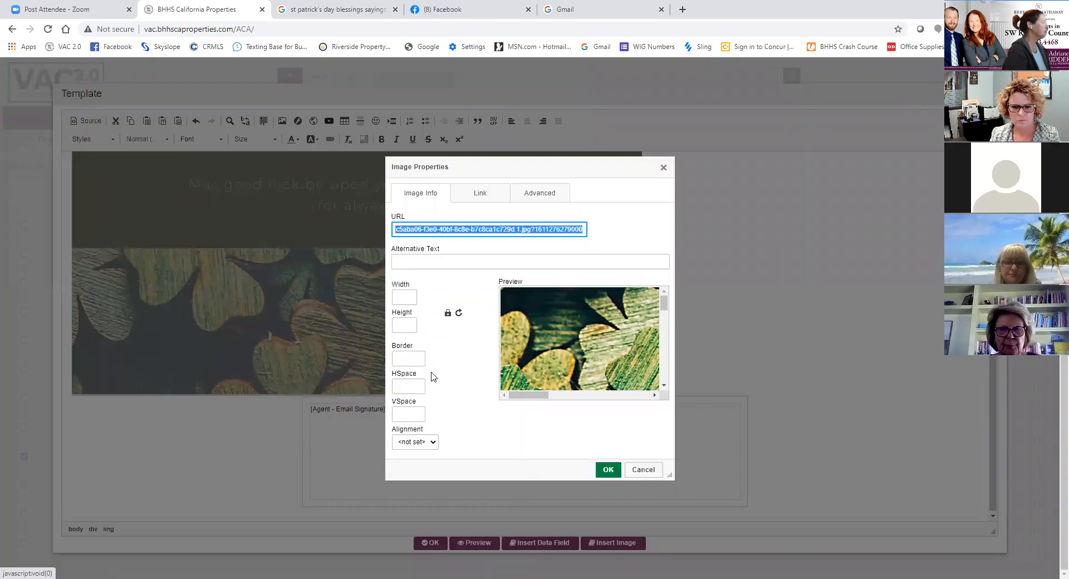
{"action": "left_click", "coordinate": [424, 442]}
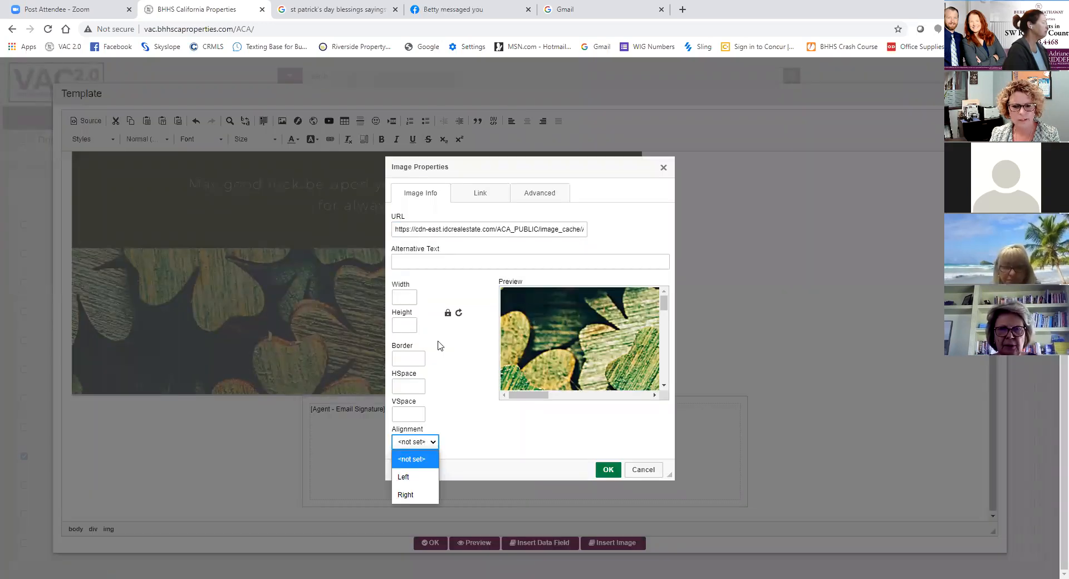
{"action": "left_click", "coordinate": [647, 468]}
- Try to shift the email signature box by deleting the space before it, and undo back to the left-aligned image
{"action": "left_click", "coordinate": [326, 422]}
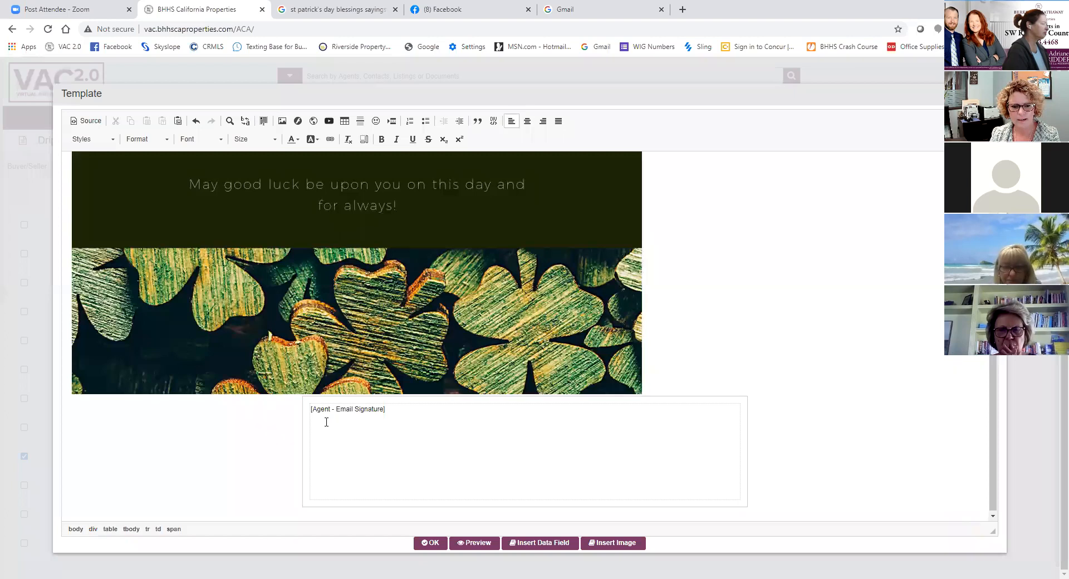
{"action": "left_click", "coordinate": [299, 407]}
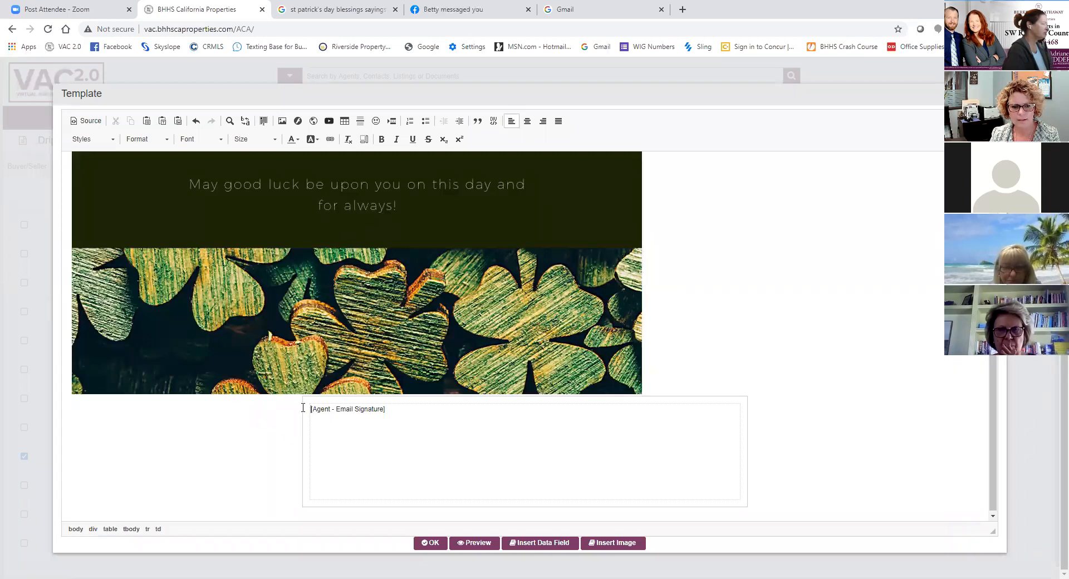
{"action": "left_click", "coordinate": [302, 408]}
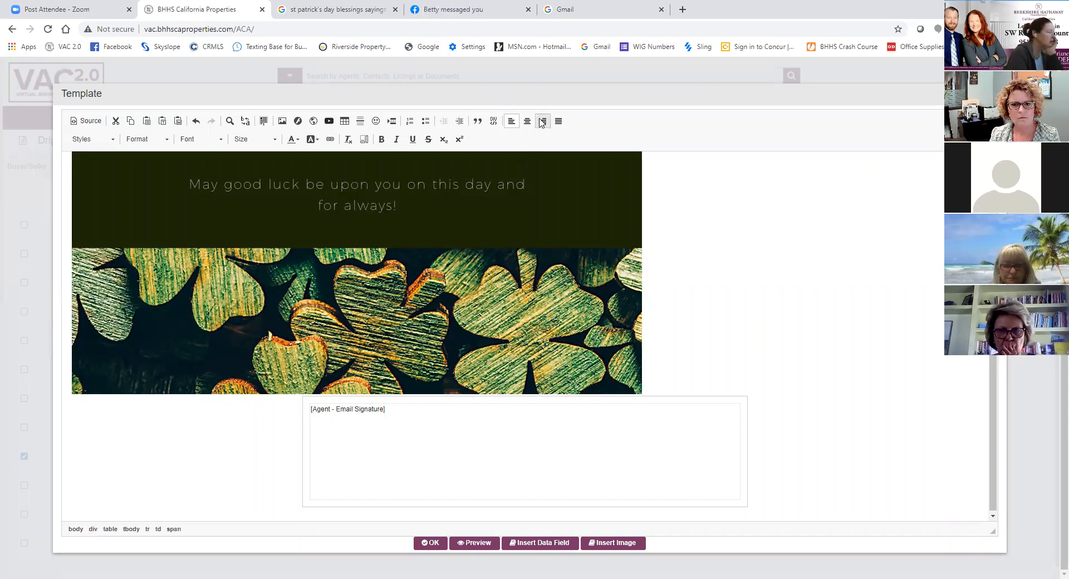
{"action": "left_click", "coordinate": [469, 428]}
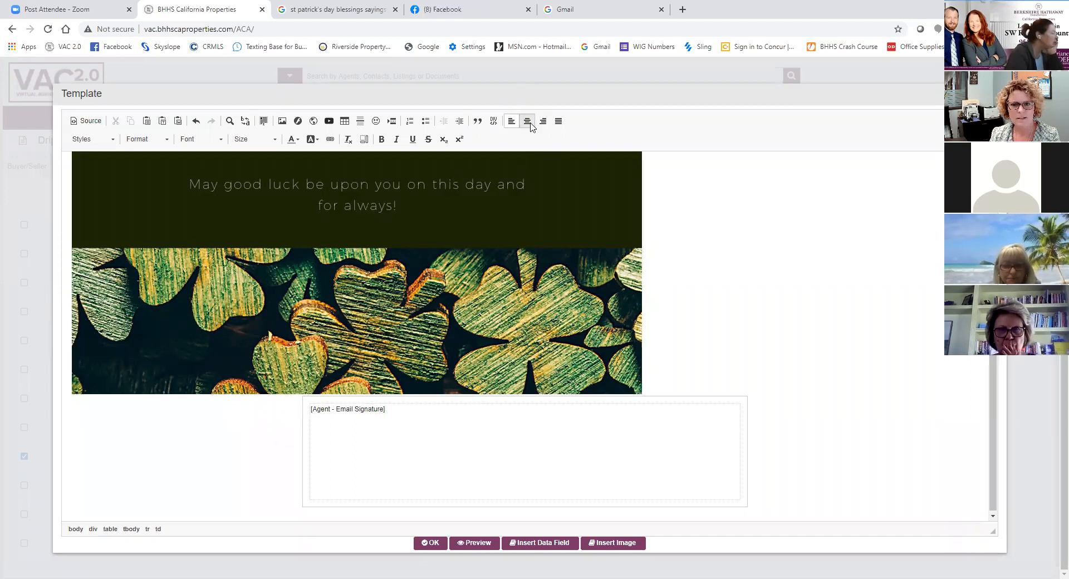
{"action": "left_click", "coordinate": [300, 425]}
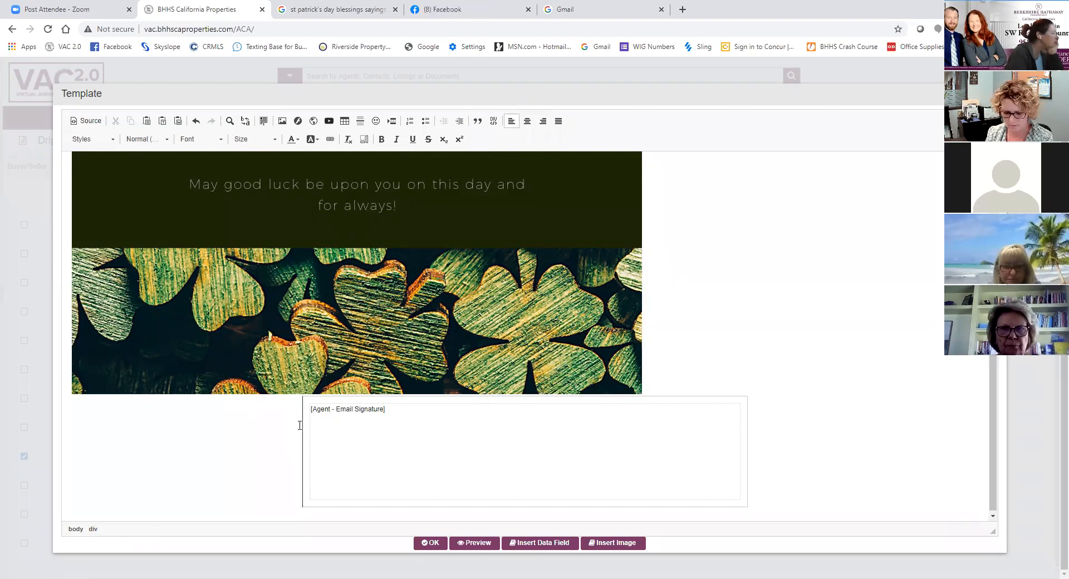
{"action": "key", "text": "BackSpace"}
{"action": "scroll", "coordinate": [312, 430], "scroll_direction": "down", "scroll_amount": 3}
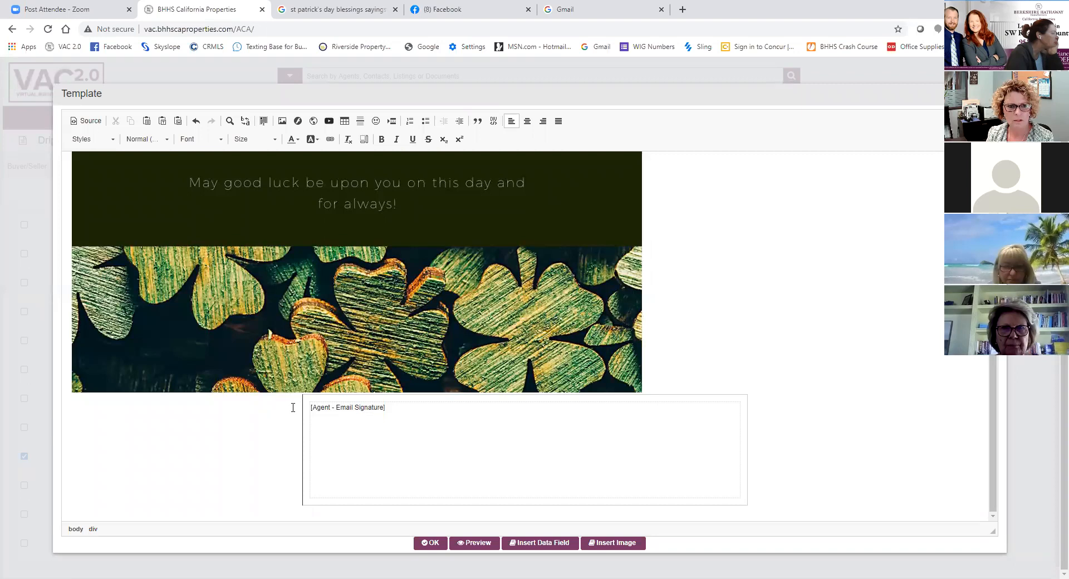
{"action": "left_click", "coordinate": [197, 121]}
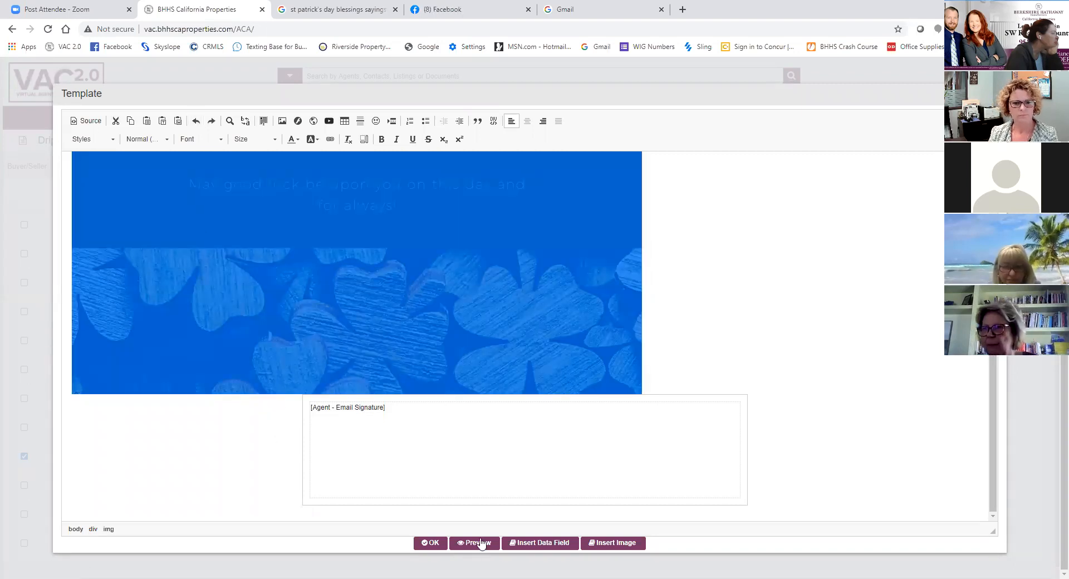
- Resize the shamrock image to a width of 600 with proportional height in its image properties
{"action": "left_click", "coordinate": [449, 450]}
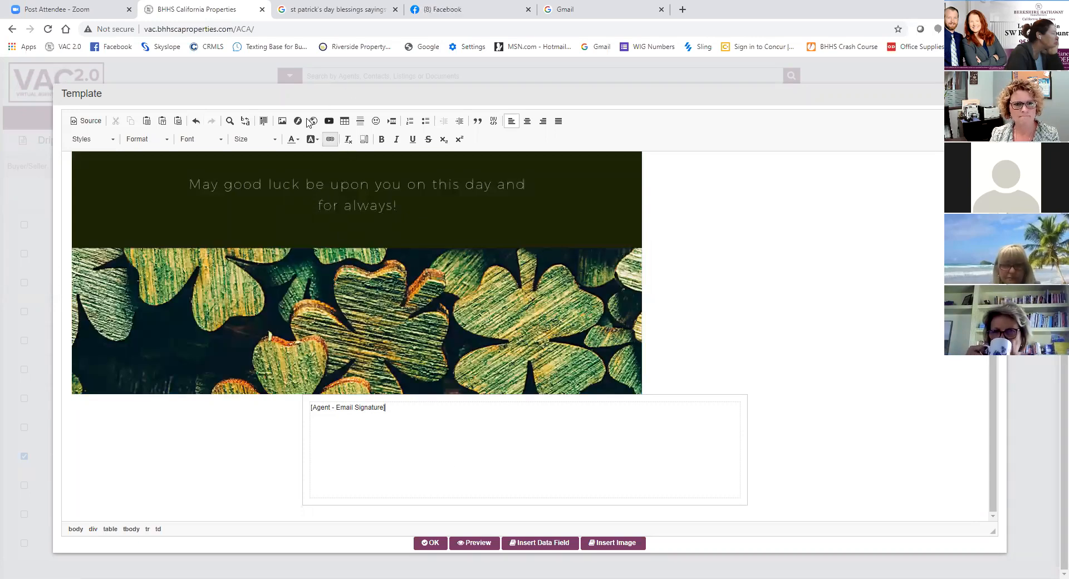
{"action": "right_click", "coordinate": [421, 321]}
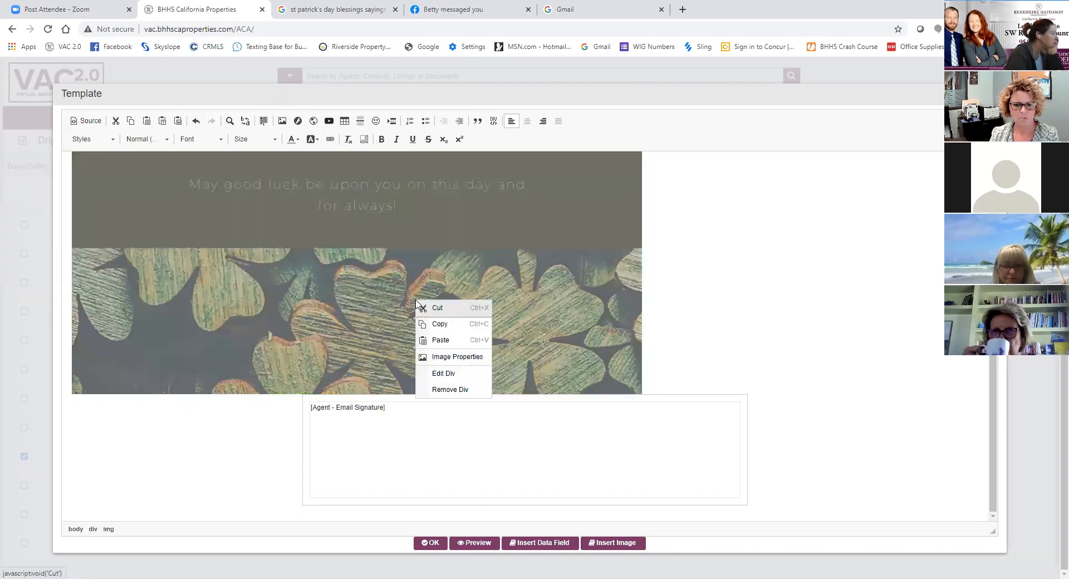
{"action": "left_click", "coordinate": [445, 357]}
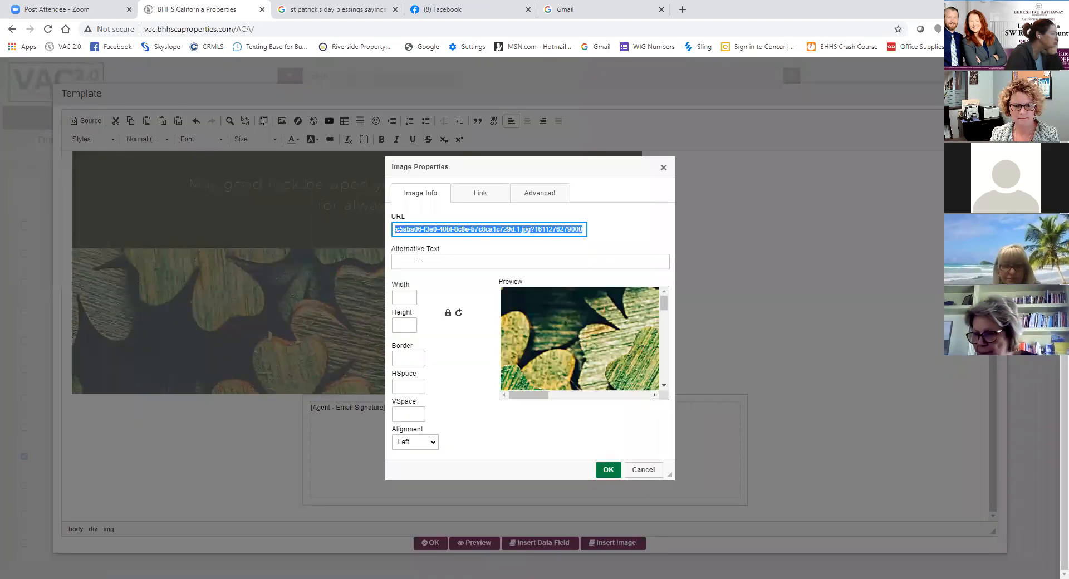
{"action": "left_click", "coordinate": [415, 294]}
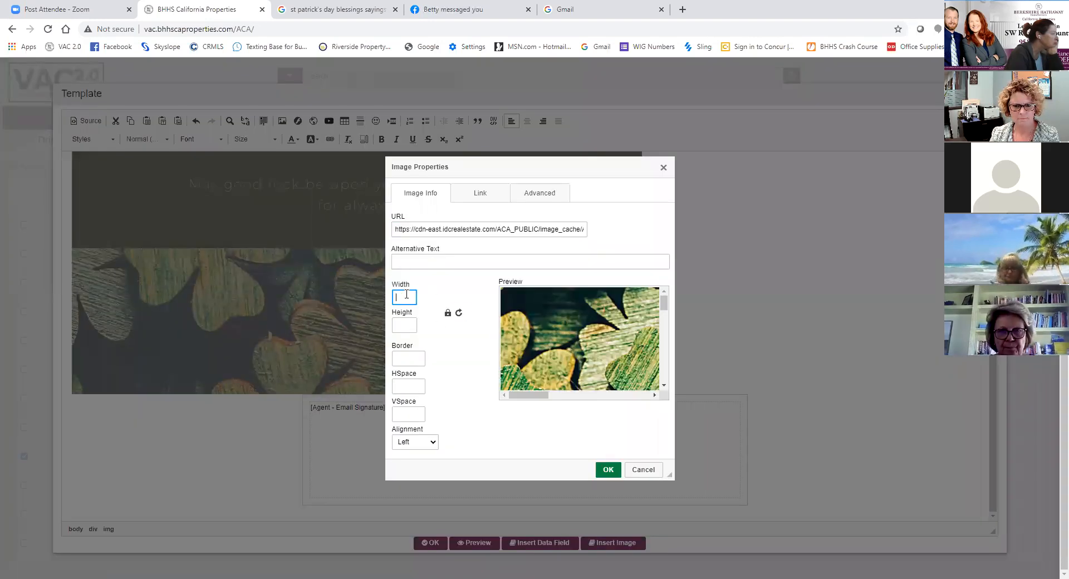
{"action": "type", "text": "600"}
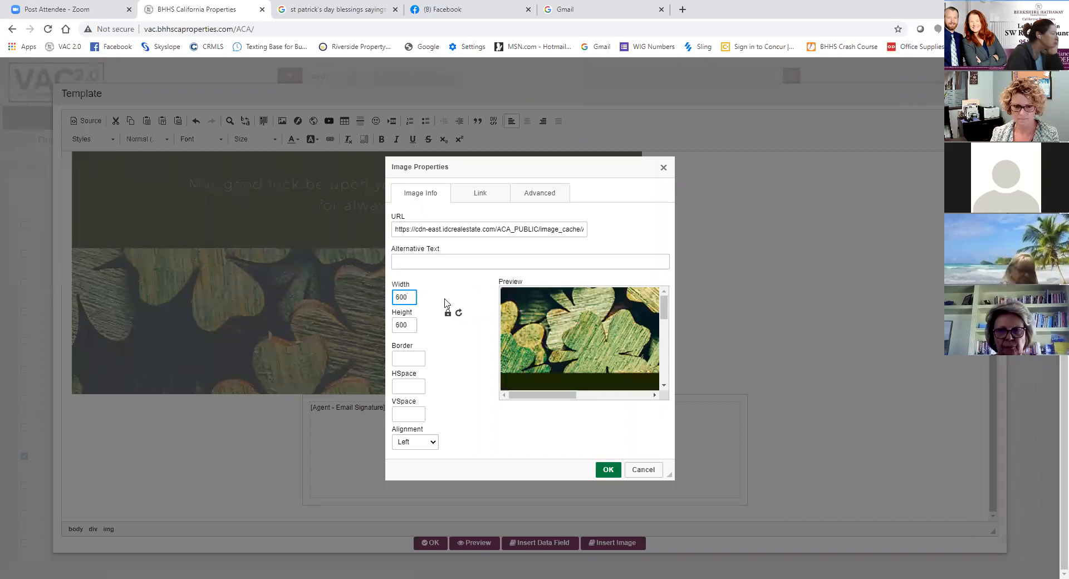
{"action": "key", "text": "Return"}
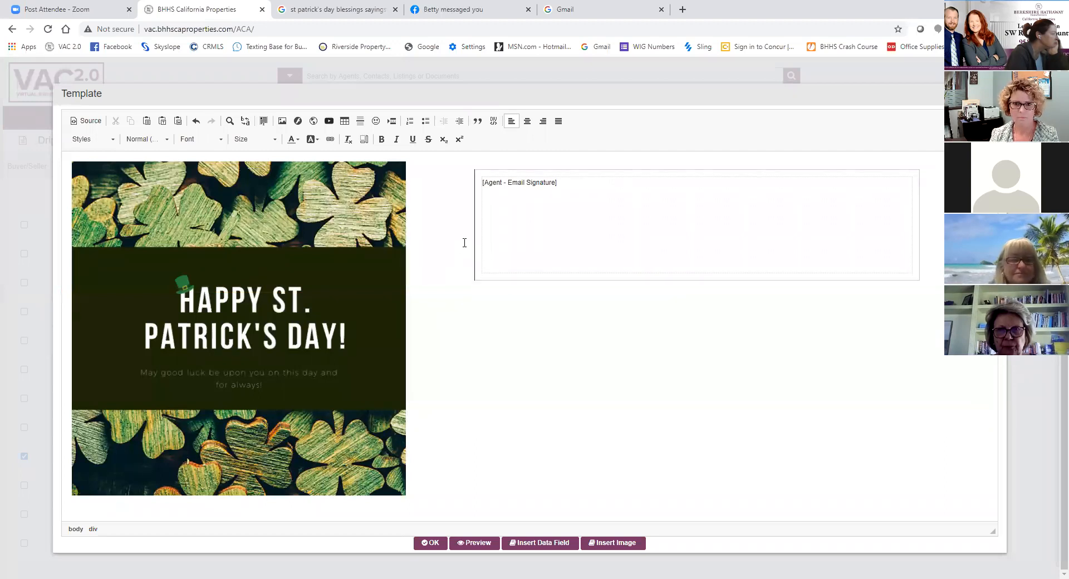
- Try centering the signature box beside the resized image, and undo both the centering and the image resize
{"action": "left_click", "coordinate": [529, 127]}
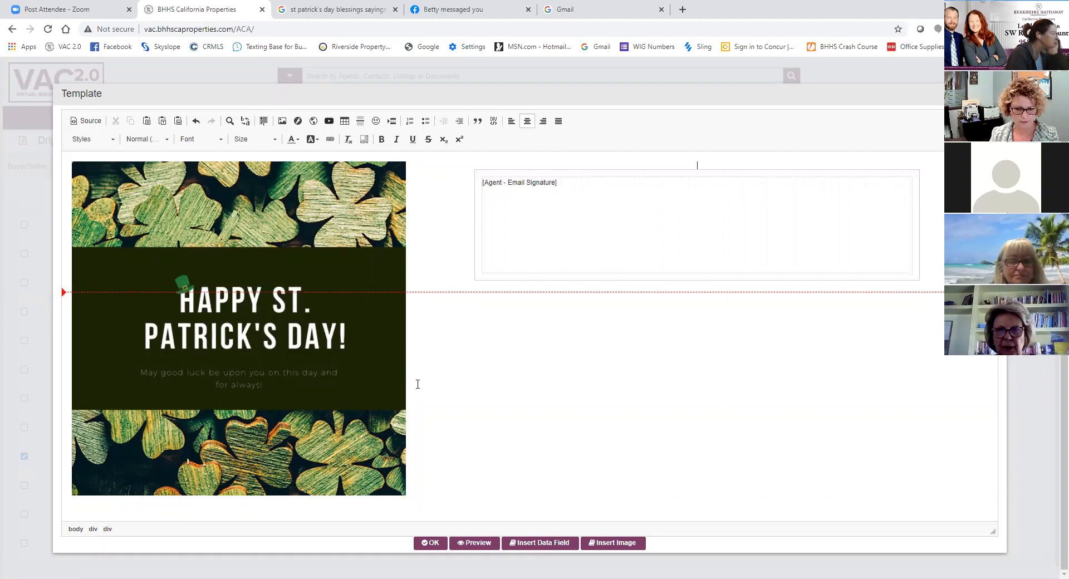
{"action": "left_click", "coordinate": [196, 125]}
{"action": "left_click", "coordinate": [196, 125]}
{"action": "left_click", "coordinate": [196, 125]}
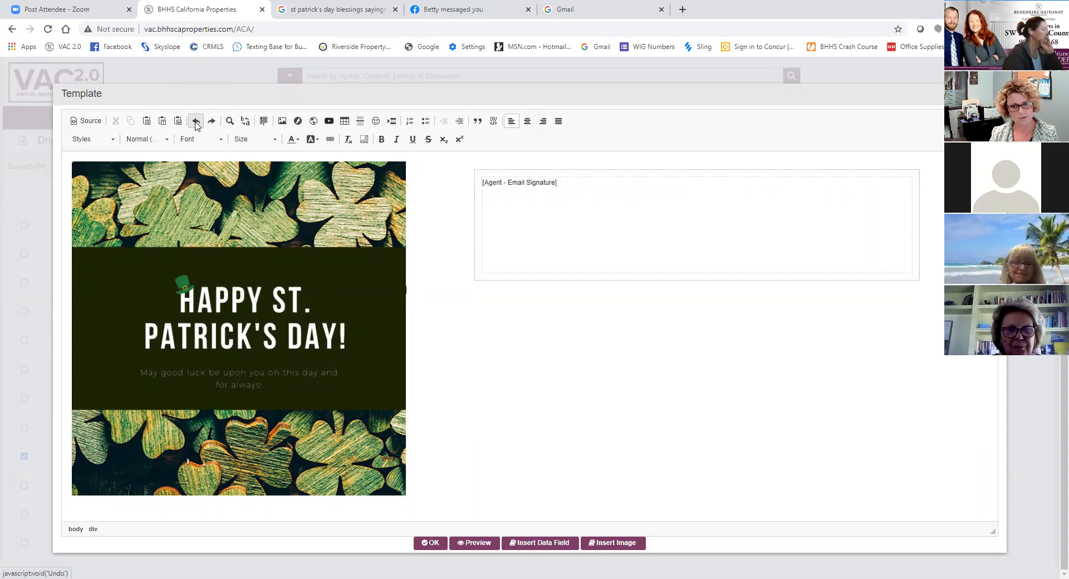
{"action": "left_click", "coordinate": [197, 126]}
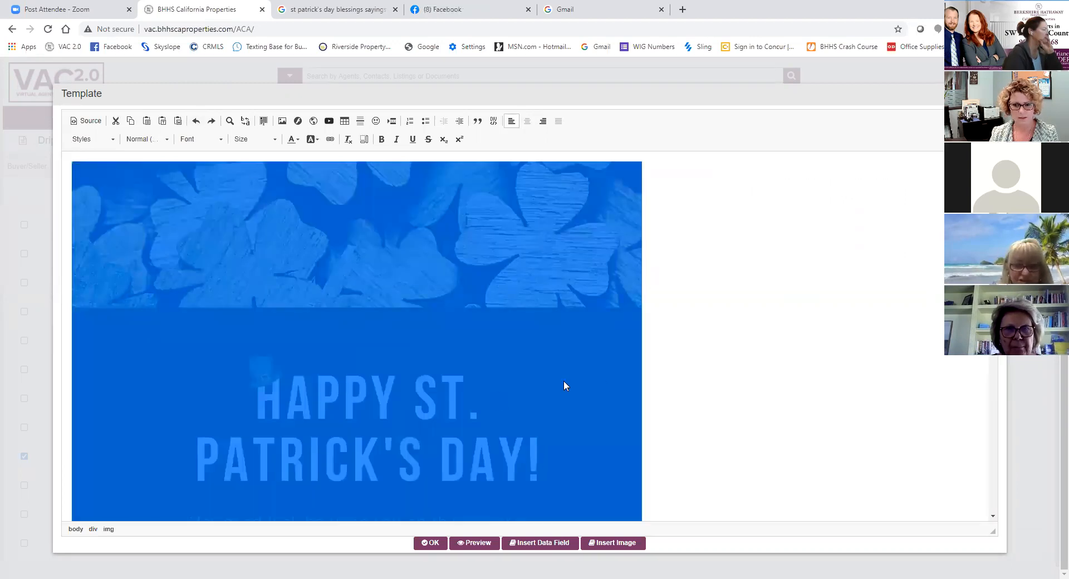
{"action": "left_click", "coordinate": [657, 397]}
{"action": "scroll", "coordinate": [665, 397], "scroll_direction": "down", "scroll_amount": 5}
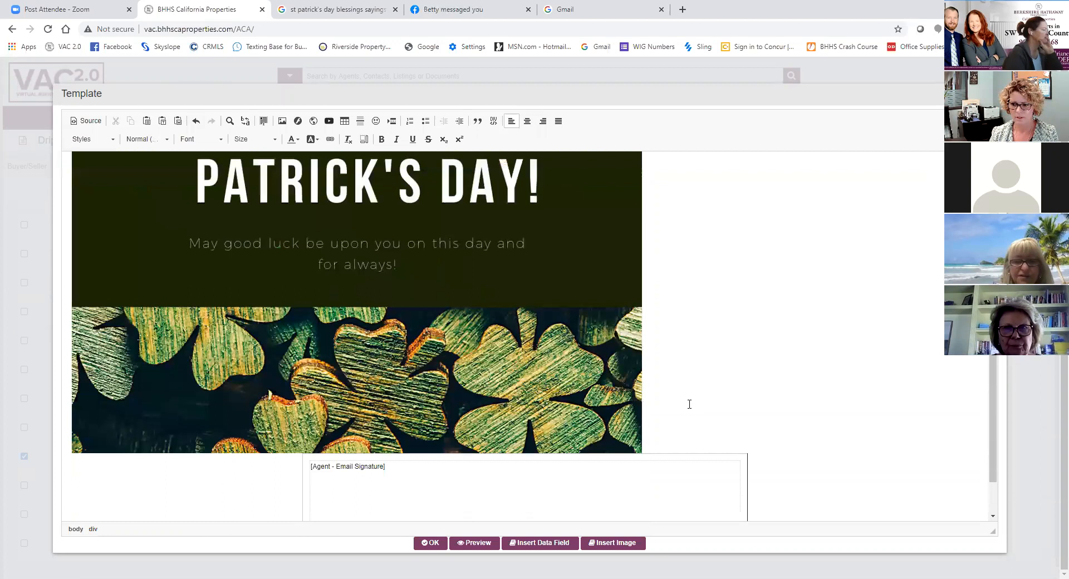
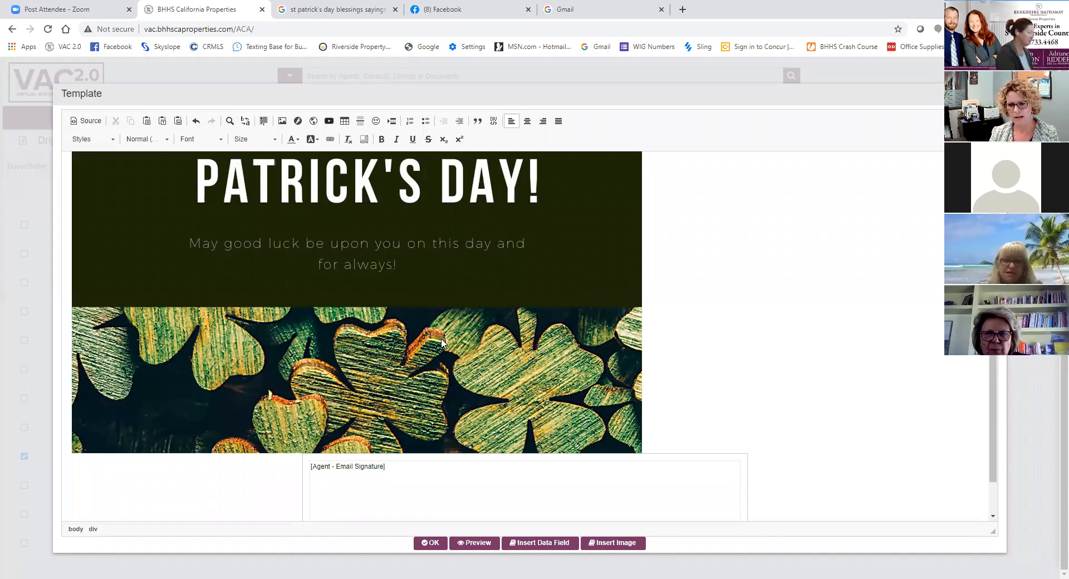
- Save the St. Patrick's Day template and reopen it in the template editor at the signature box
{"action": "left_click", "coordinate": [640, 358]}
{"action": "left_click", "coordinate": [652, 345]}
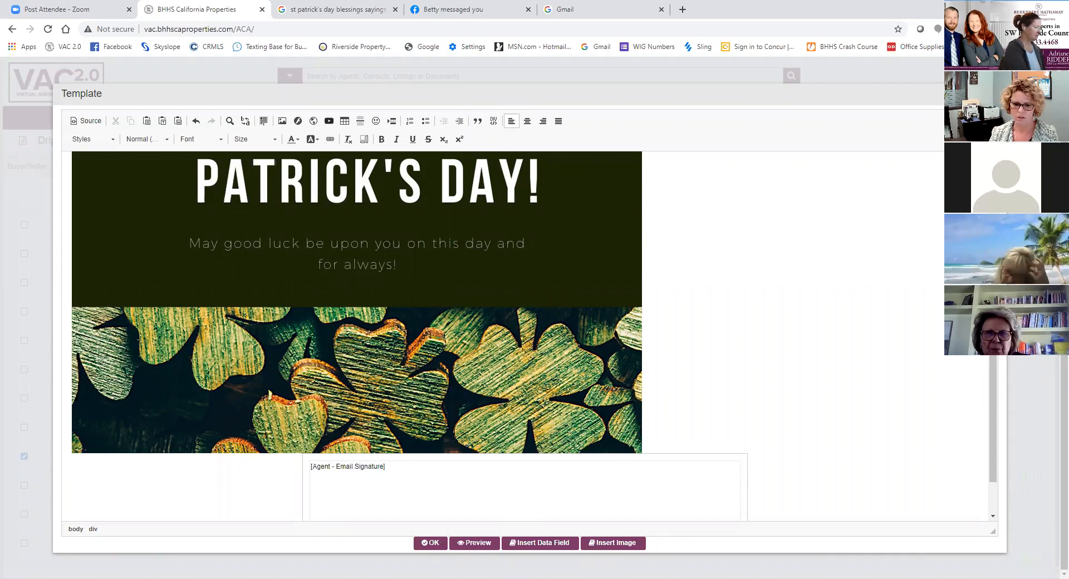
{"action": "left_click", "coordinate": [430, 543]}
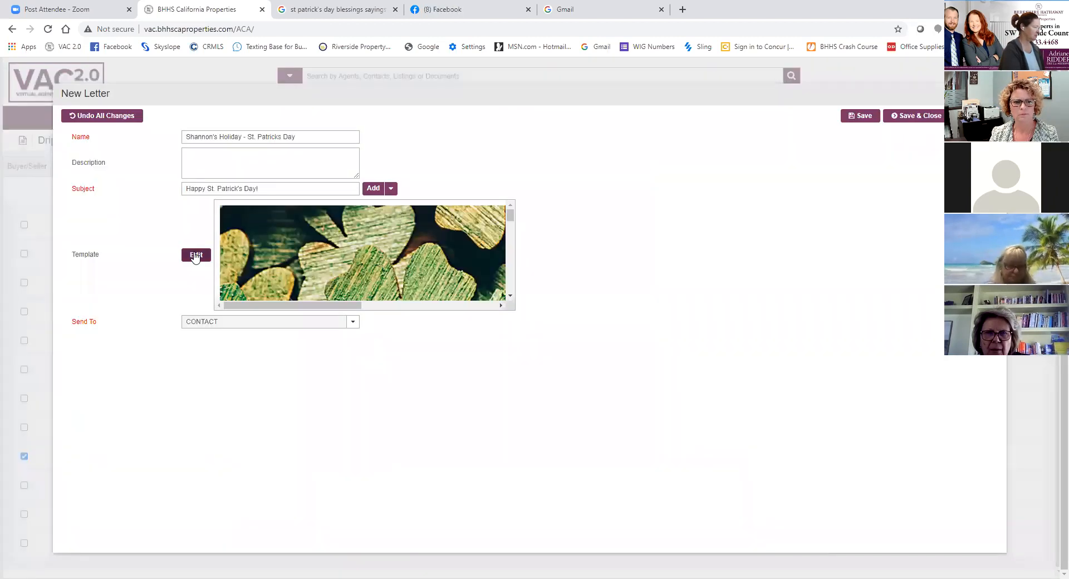
{"action": "left_click", "coordinate": [194, 256]}
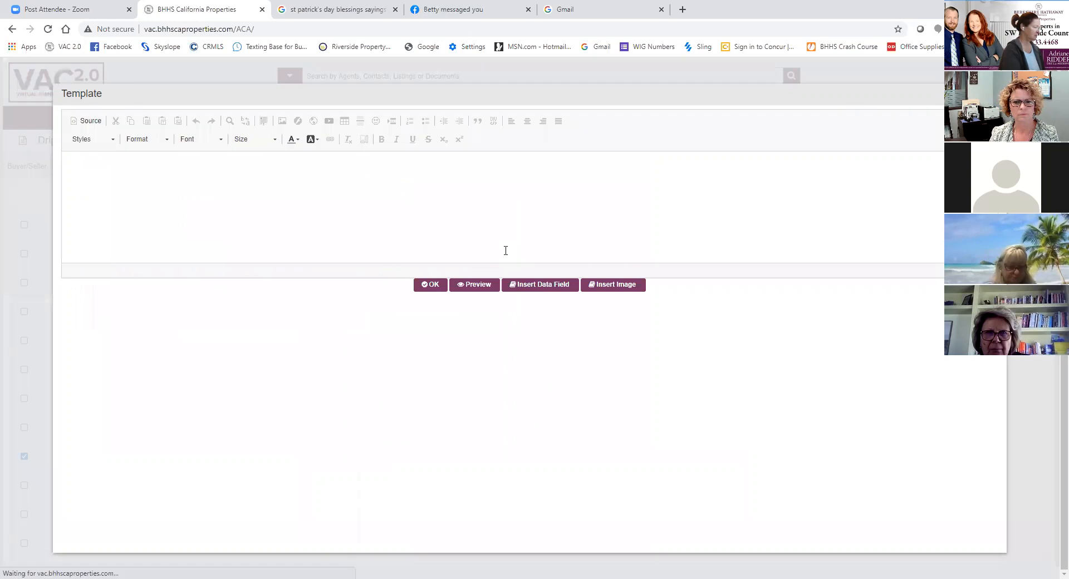
{"action": "scroll", "coordinate": [606, 426], "scroll_direction": "down", "scroll_amount": 6}
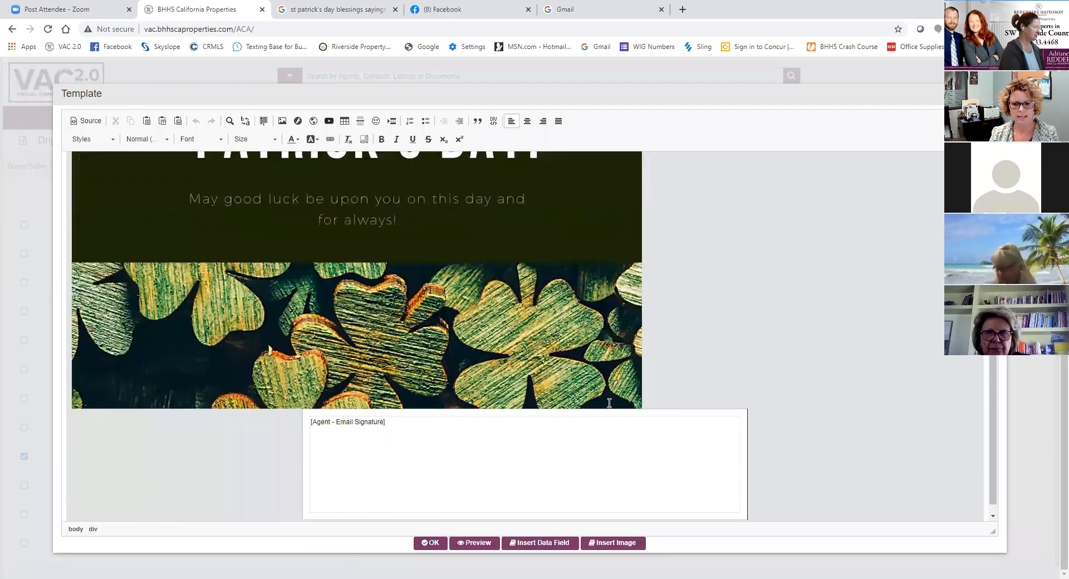
- Add several blank lines above the email signature field inside the signature box
{"action": "left_click", "coordinate": [313, 411]}
{"action": "left_click", "coordinate": [310, 411]}
{"action": "left_click", "coordinate": [311, 410]}
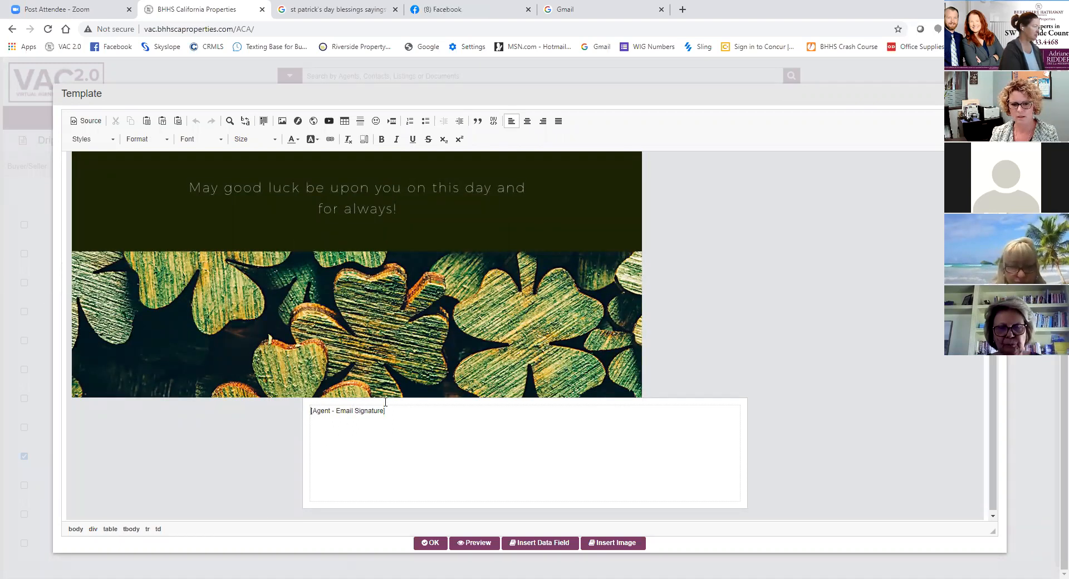
{"action": "key", "text": "Return"}
{"action": "key", "text": "Return"}
{"action": "key", "text": "Return"}
{"action": "key", "text": "Return"}
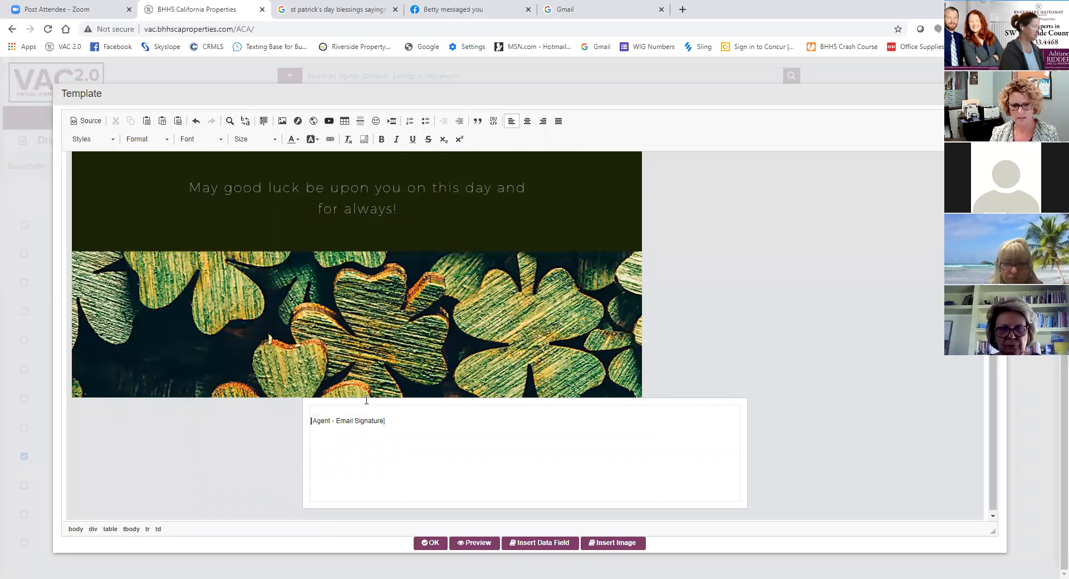
{"action": "left_click", "coordinate": [322, 413]}
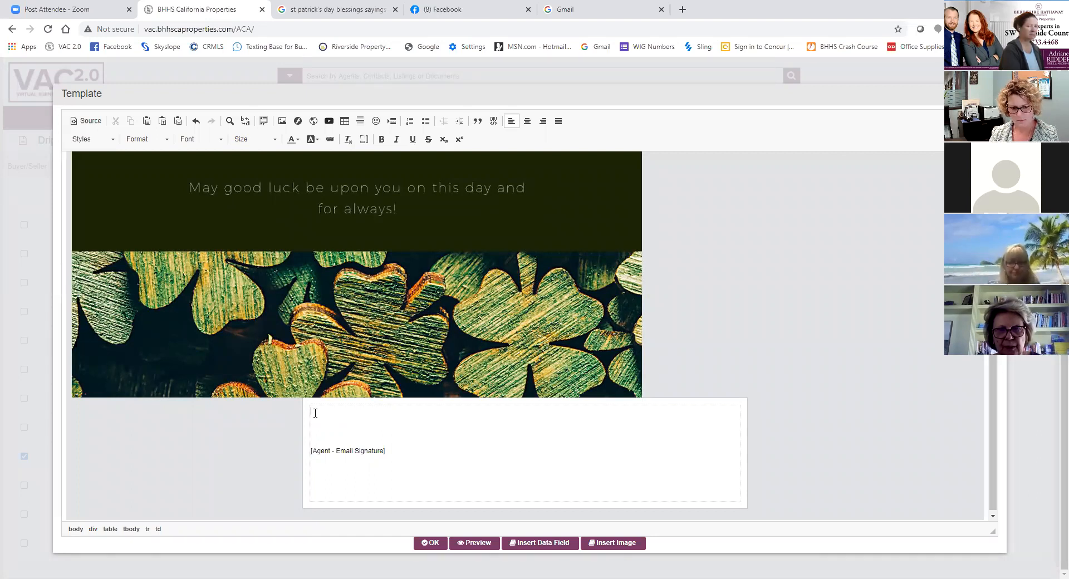
- Insert the contact First Name data field followed by a comma, and paste the "May the dreams you hold dearest" blessing below it
{"action": "left_click", "coordinate": [544, 548]}
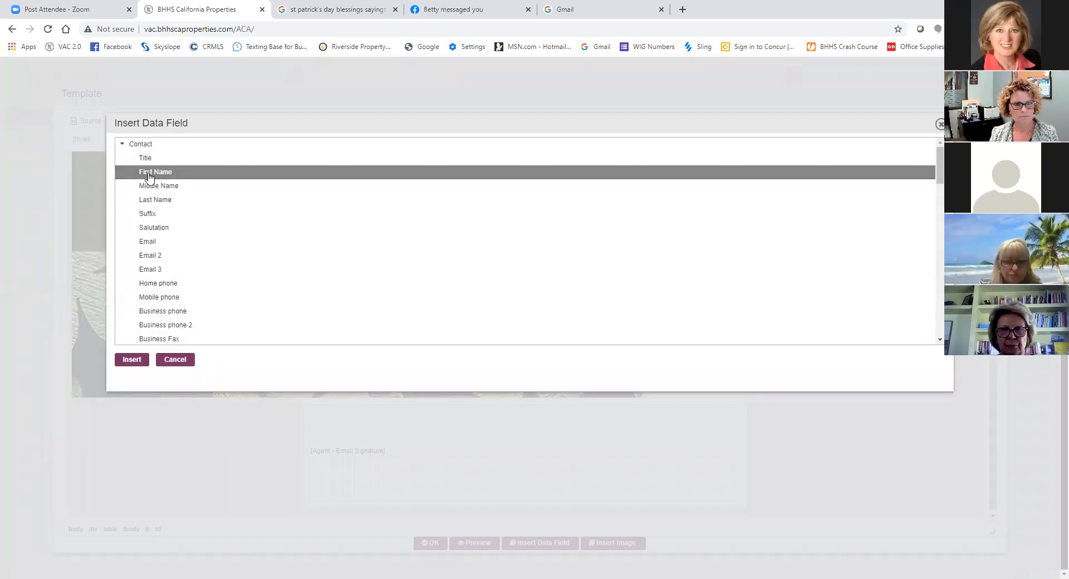
{"action": "left_click", "coordinate": [132, 360]}
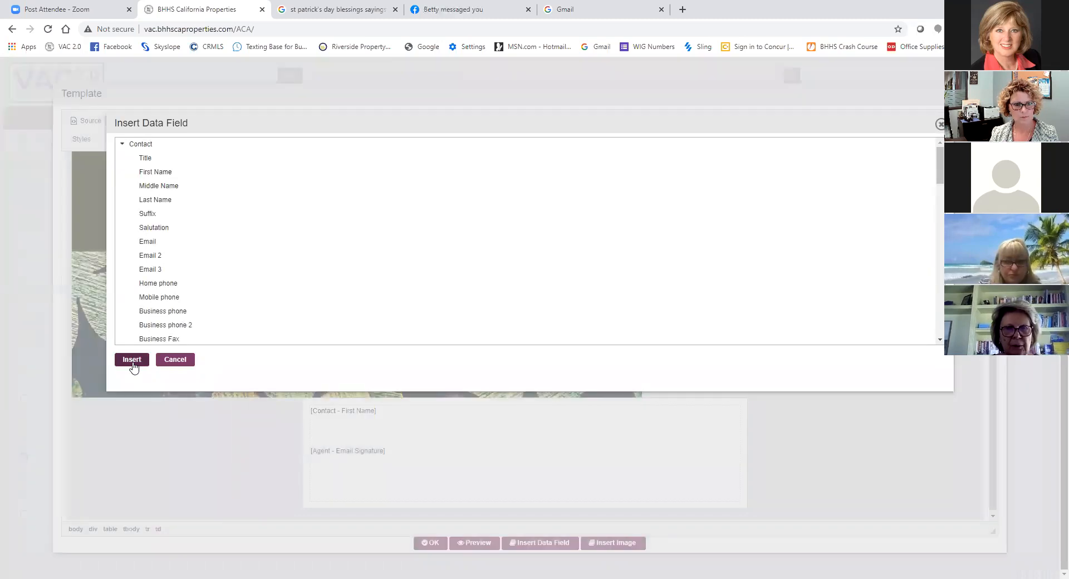
{"action": "left_click", "coordinate": [157, 172]}
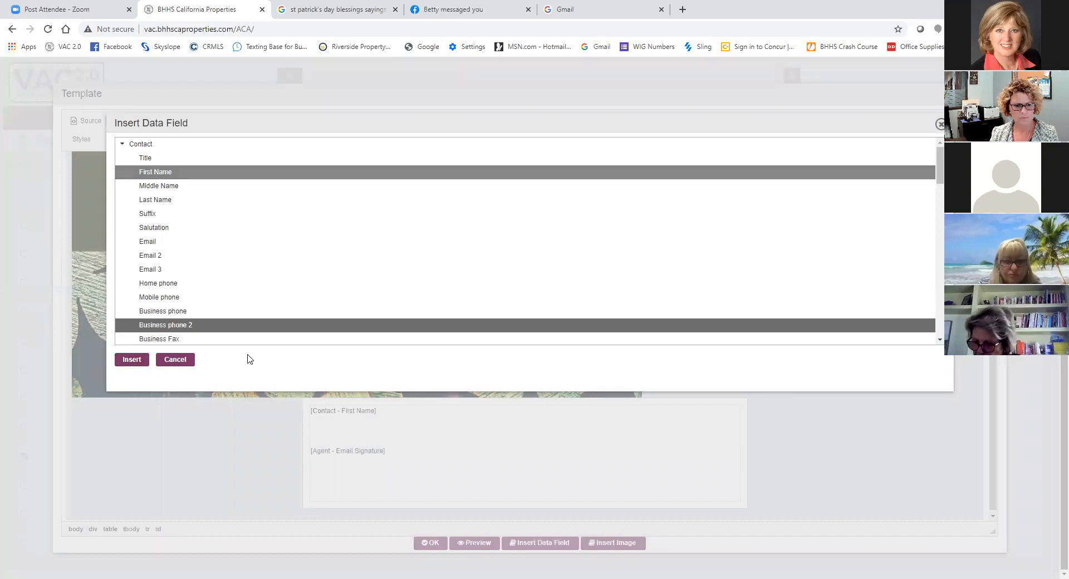
{"action": "left_click", "coordinate": [175, 363]}
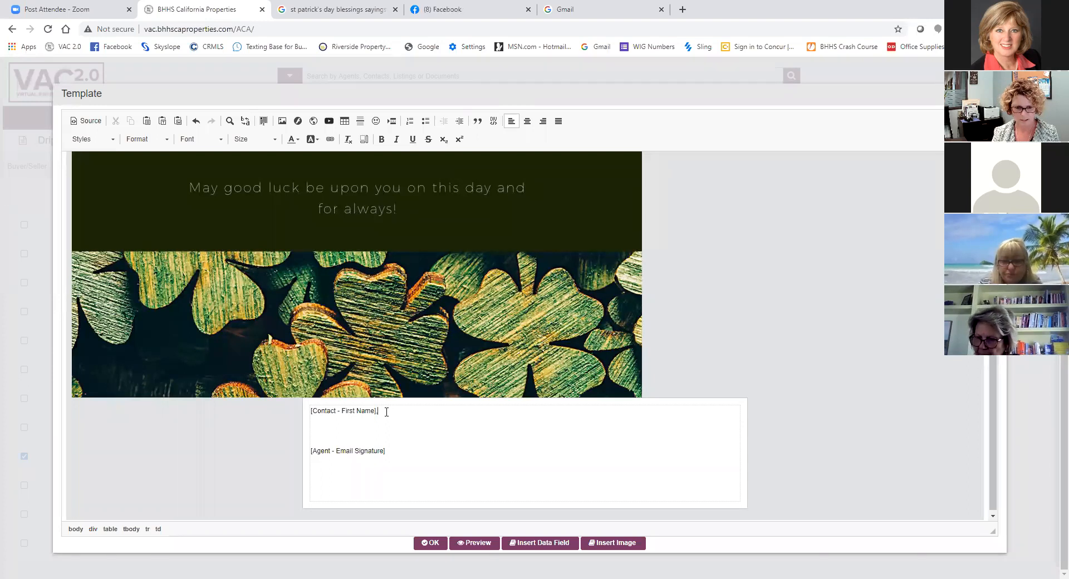
{"action": "key", "text": "Return"}
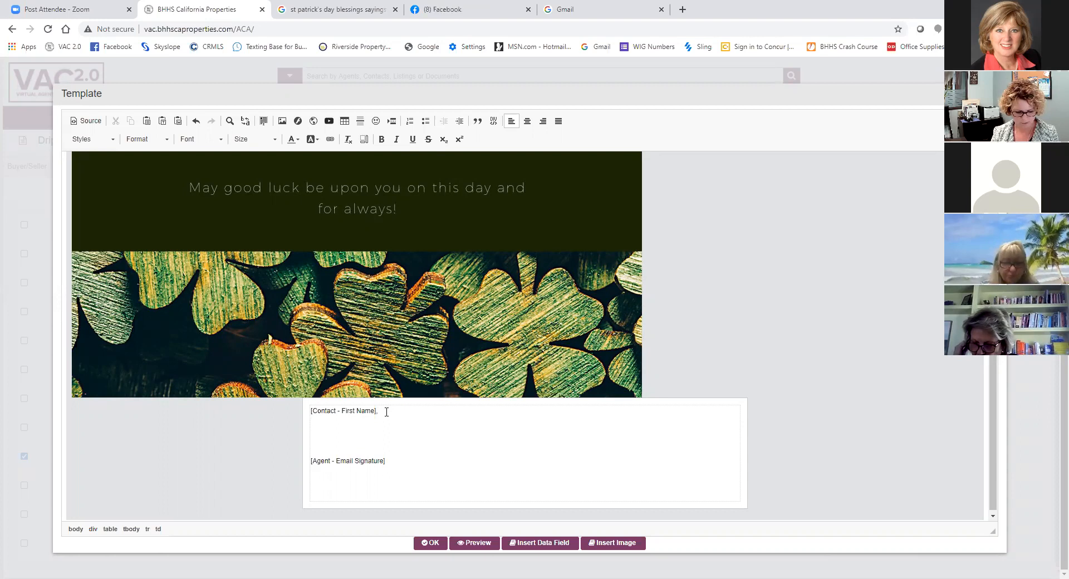
{"action": "type", "text": "May the dreams you hold dearest be those which come true, And the kindness you spread keep returning to you - Cheers!"}
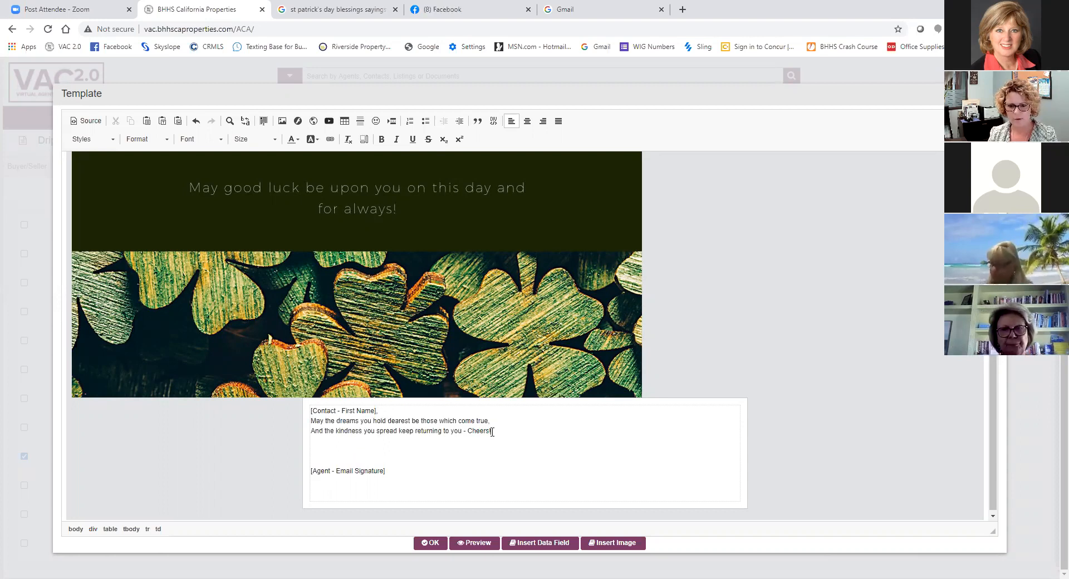
- Format the two-line blessing as centered, size 18 Comic Sans MS text in Dark Cyan
{"action": "left_click_drag", "start_coordinate": [492, 429], "coordinate": [311, 422]}
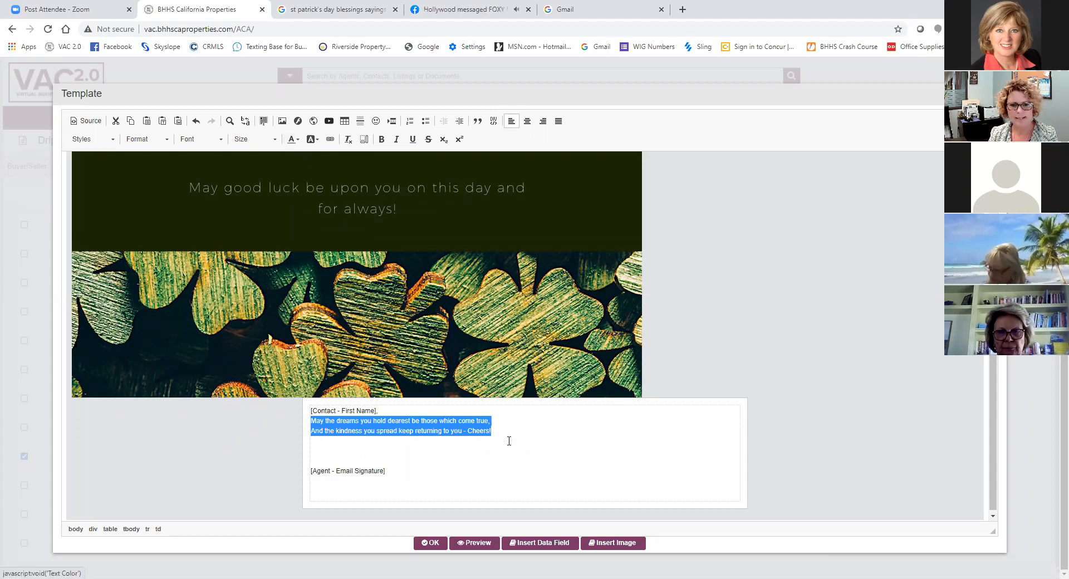
{"action": "left_click", "coordinate": [274, 139]}
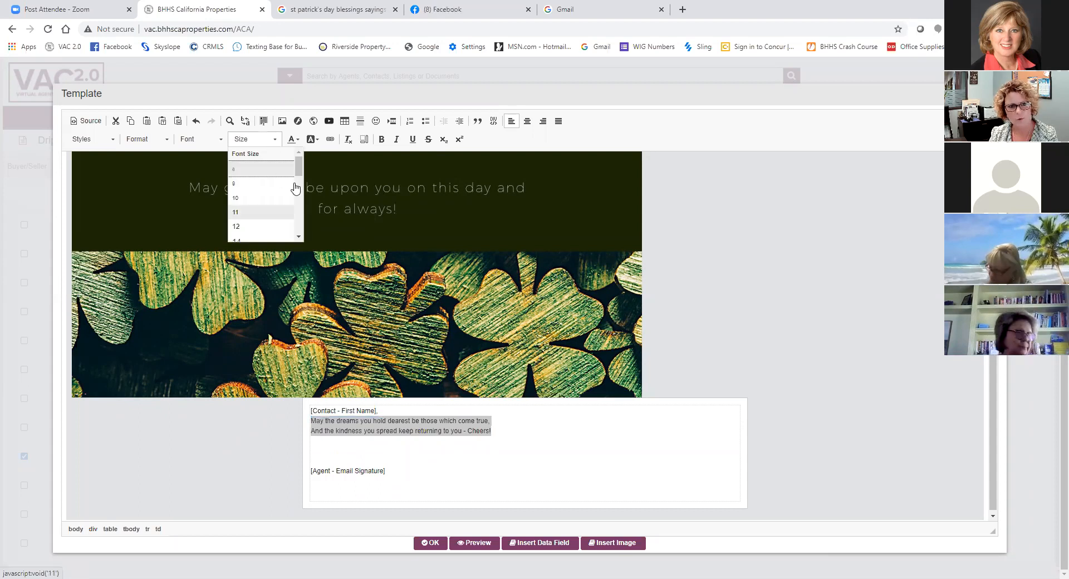
{"action": "left_click_drag", "start_coordinate": [299, 167], "coordinate": [300, 192]}
{"action": "left_click", "coordinate": [269, 188]}
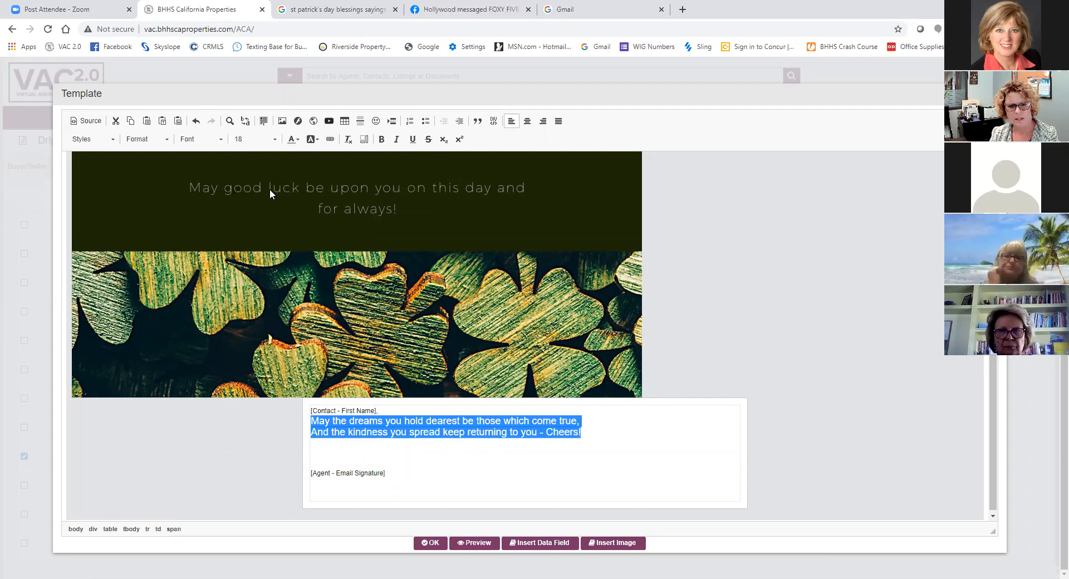
{"action": "left_click", "coordinate": [527, 121]}
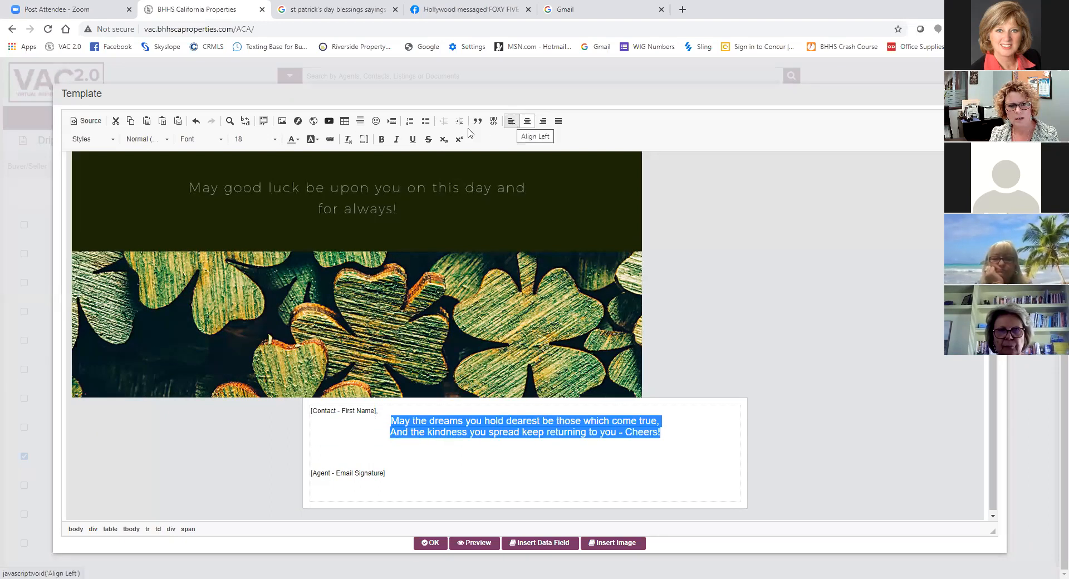
{"action": "left_click", "coordinate": [292, 140]}
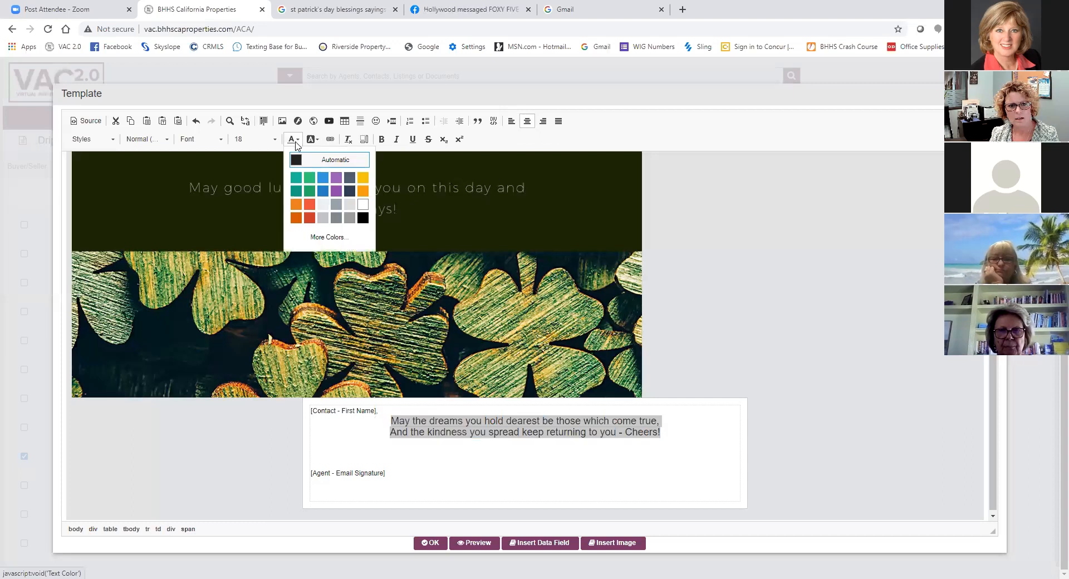
{"action": "left_click", "coordinate": [297, 191]}
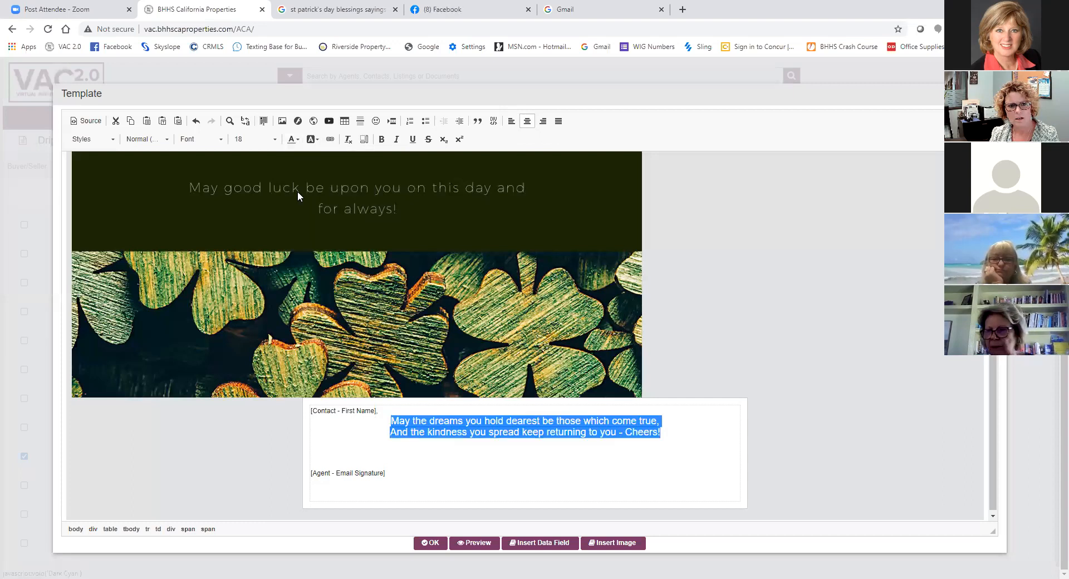
{"action": "left_click", "coordinate": [223, 140]}
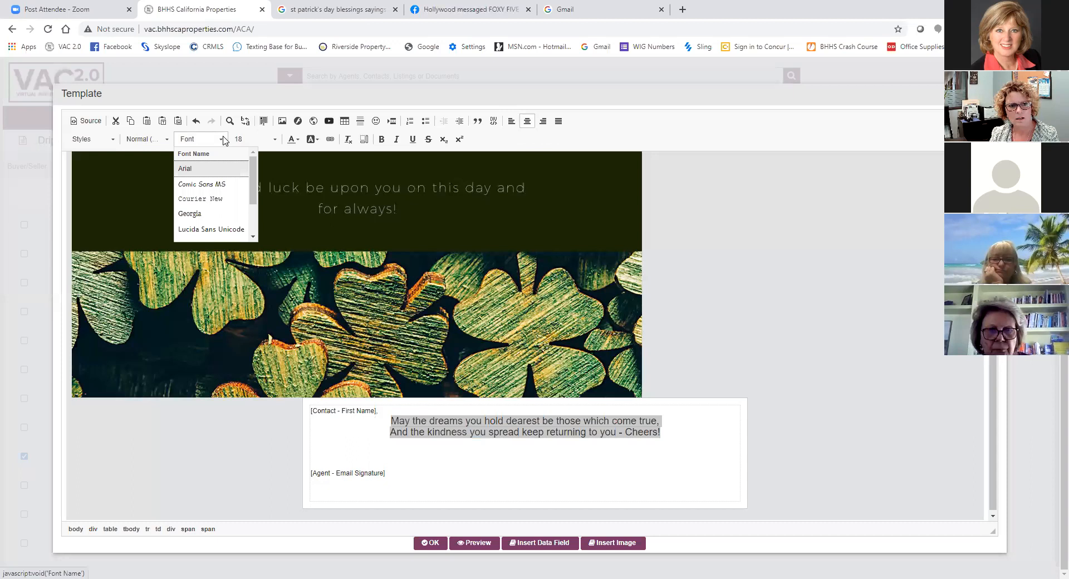
{"action": "left_click", "coordinate": [218, 185]}
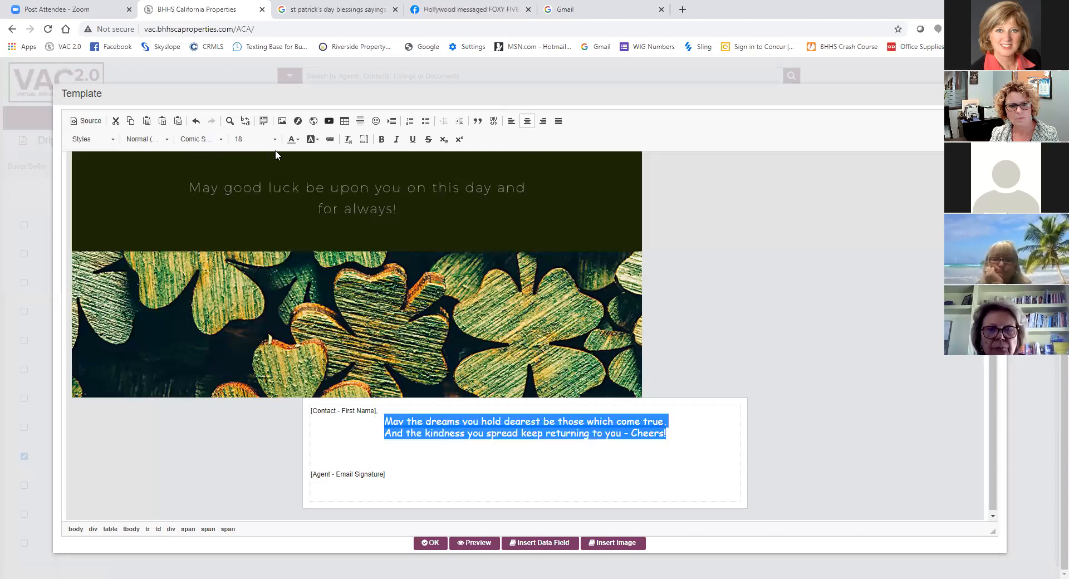
{"action": "left_click", "coordinate": [249, 436]}
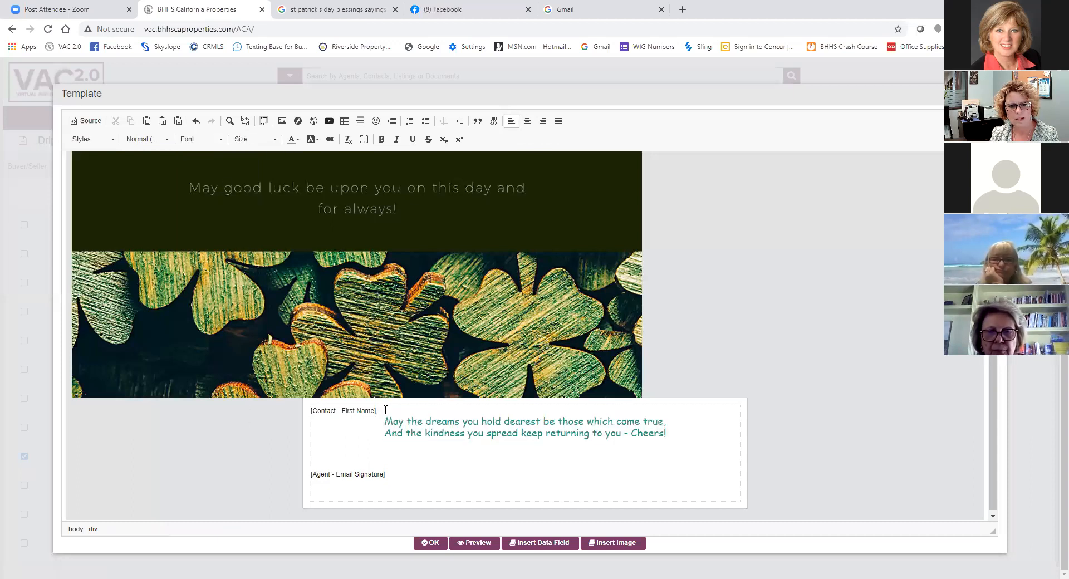
- Set the contact first name greeting to size 18 in Comic Sans MS
{"action": "left_click_drag", "start_coordinate": [361, 410], "coordinate": [311, 411]}
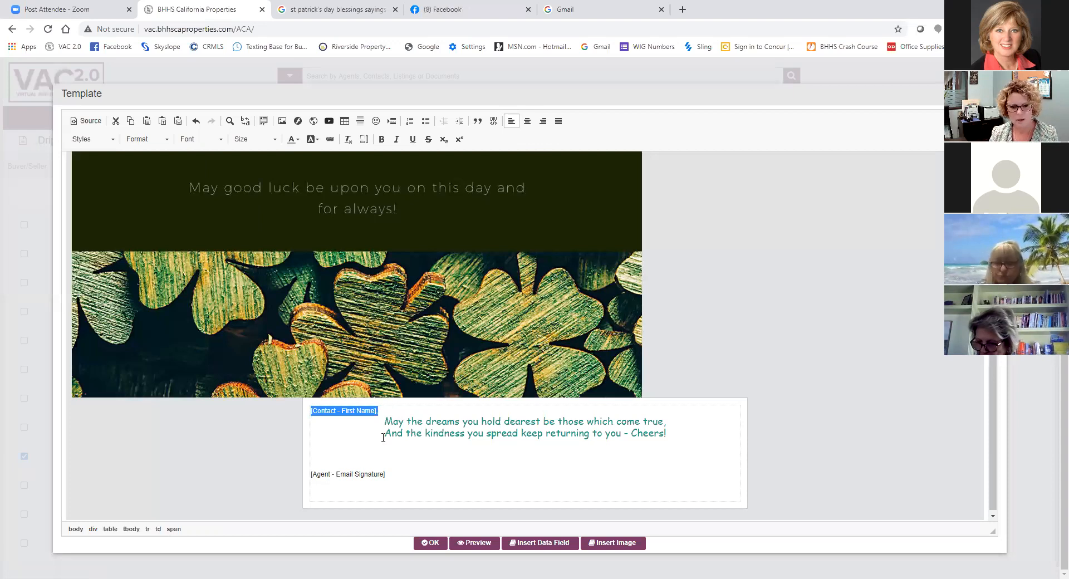
{"action": "left_click_drag", "start_coordinate": [413, 424], "coordinate": [455, 421]}
{"action": "left_click_drag", "start_coordinate": [379, 410], "coordinate": [305, 410]}
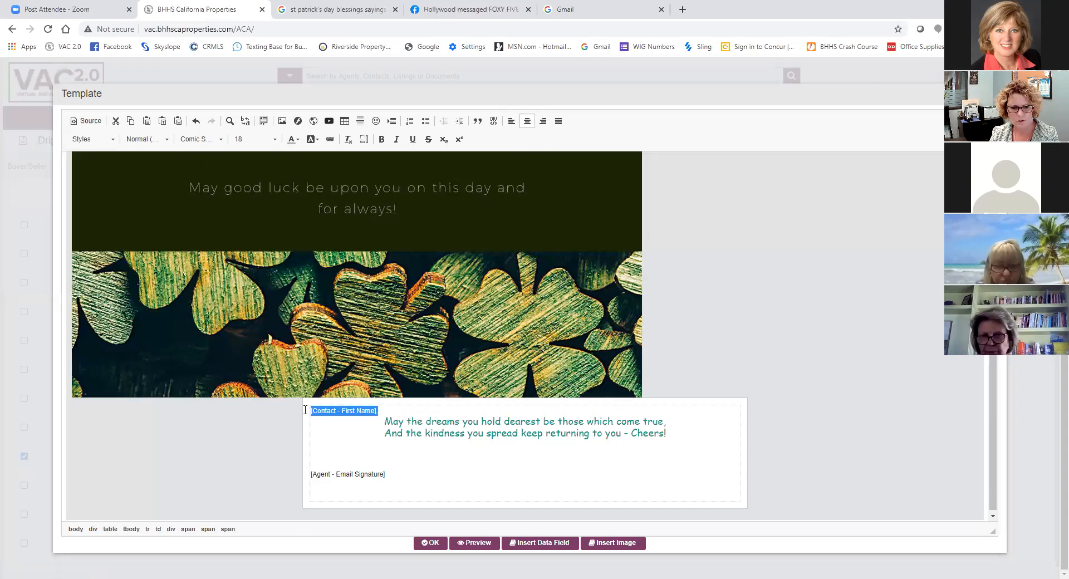
{"action": "left_click", "coordinate": [274, 140]}
{"action": "scroll", "coordinate": [267, 211], "scroll_direction": "down", "scroll_amount": 2}
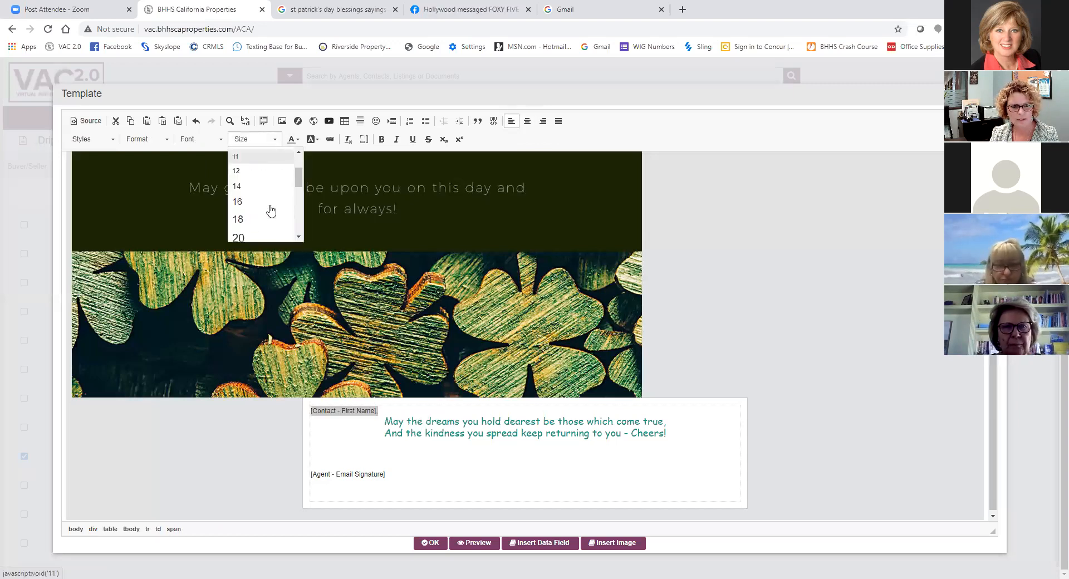
{"action": "left_click", "coordinate": [264, 220]}
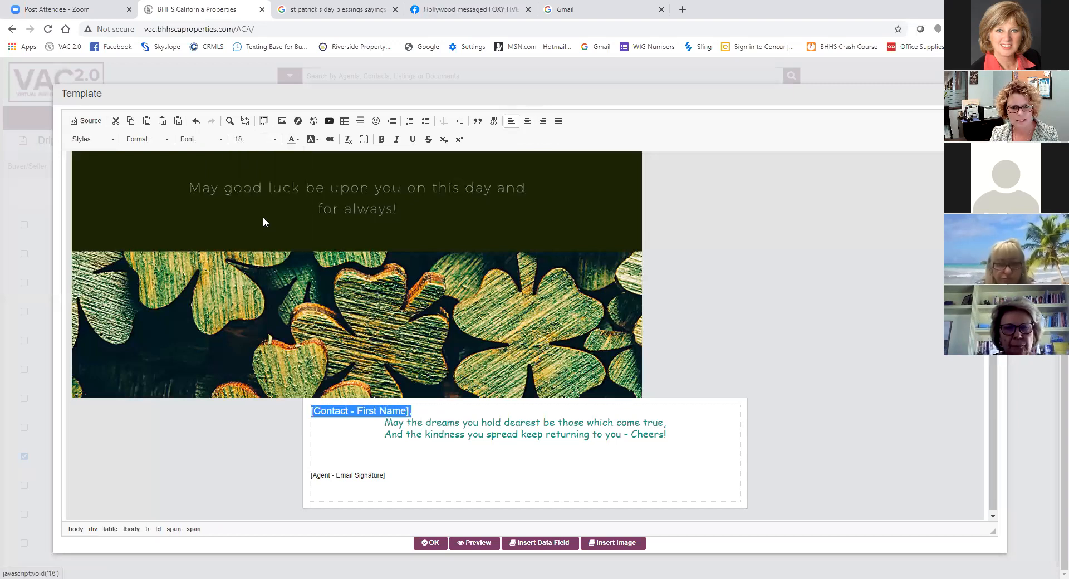
{"action": "left_click", "coordinate": [221, 141]}
{"action": "left_click", "coordinate": [213, 184]}
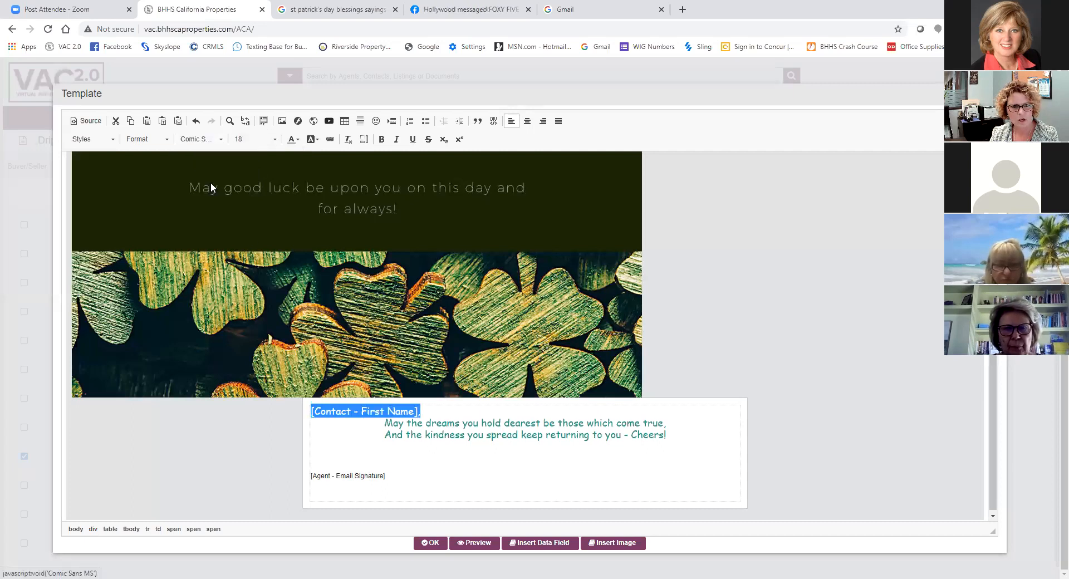
{"action": "left_click", "coordinate": [366, 434]}
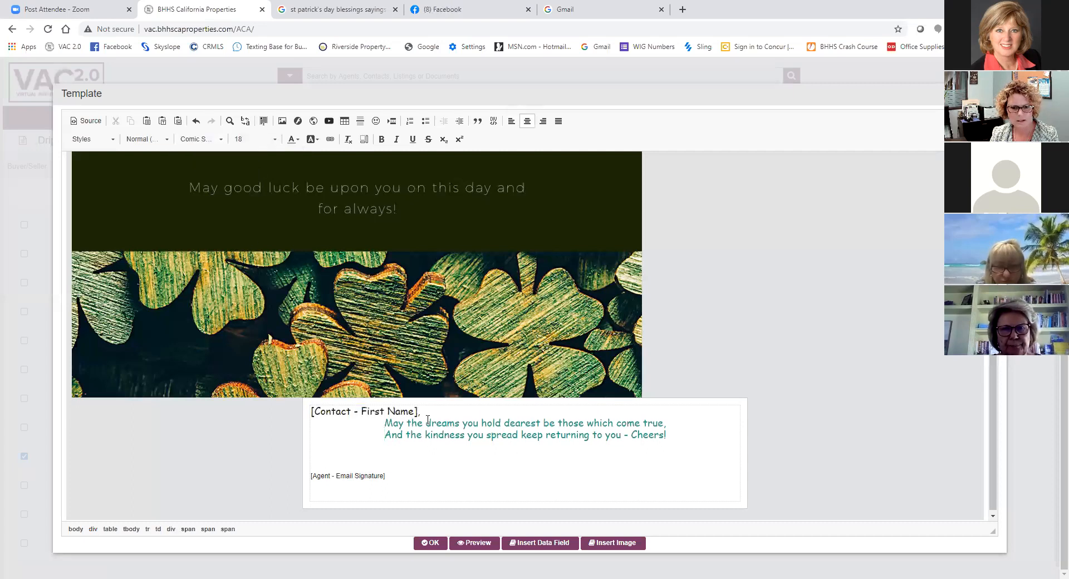
- Color the contact first name greeting Dark Cyan
{"action": "left_click_drag", "start_coordinate": [306, 410], "coordinate": [304, 411]}
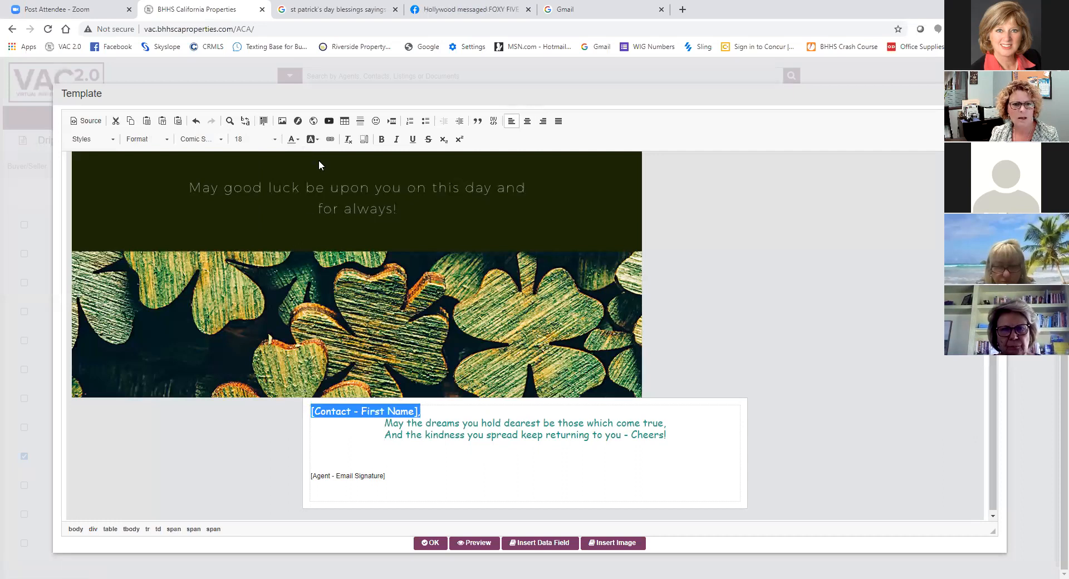
{"action": "left_click", "coordinate": [292, 139]}
{"action": "left_click", "coordinate": [295, 191]}
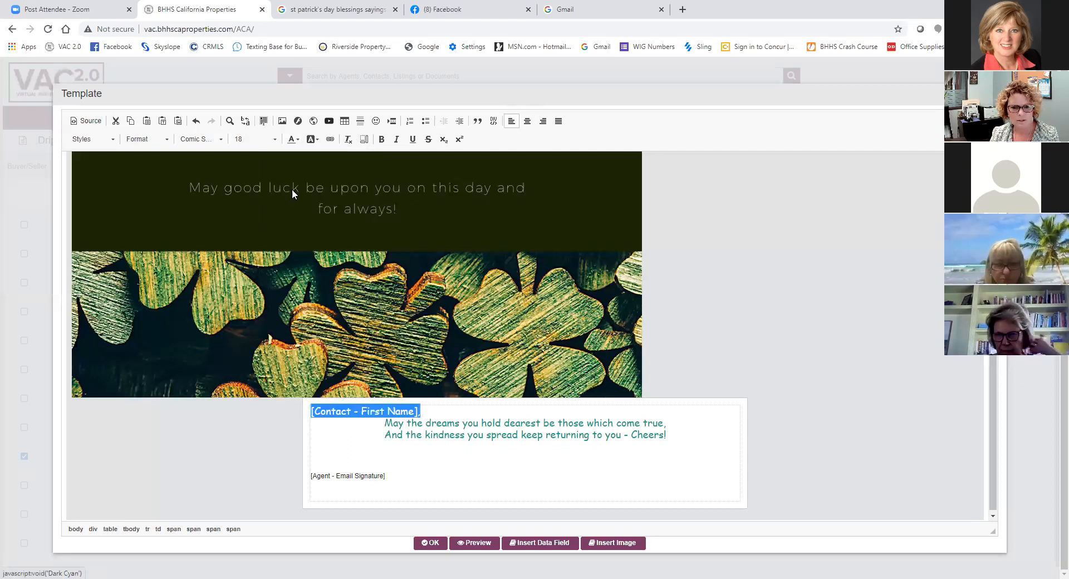
{"action": "left_click", "coordinate": [296, 448]}
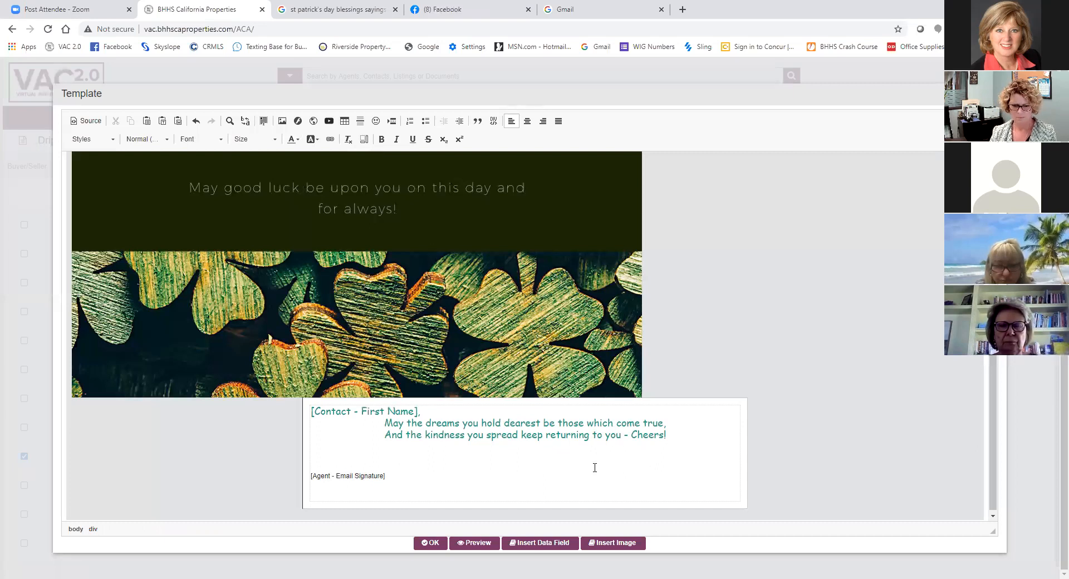
- Try to delete the blank lines directly above the email signature field, and undo the deletion
{"action": "left_click", "coordinate": [334, 456]}
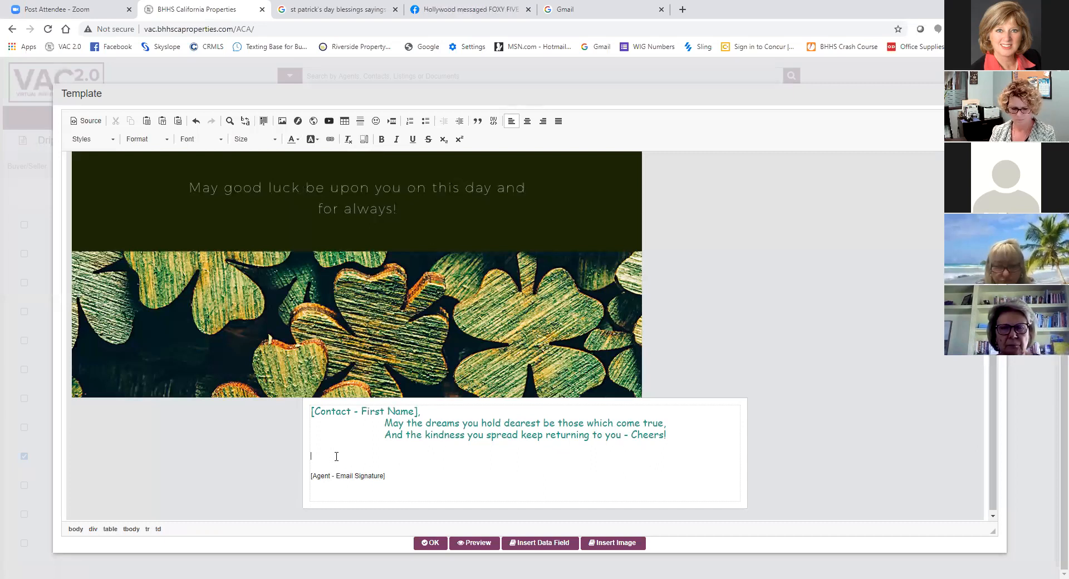
{"action": "key", "text": "Delete"}
{"action": "key", "text": "Delete"}
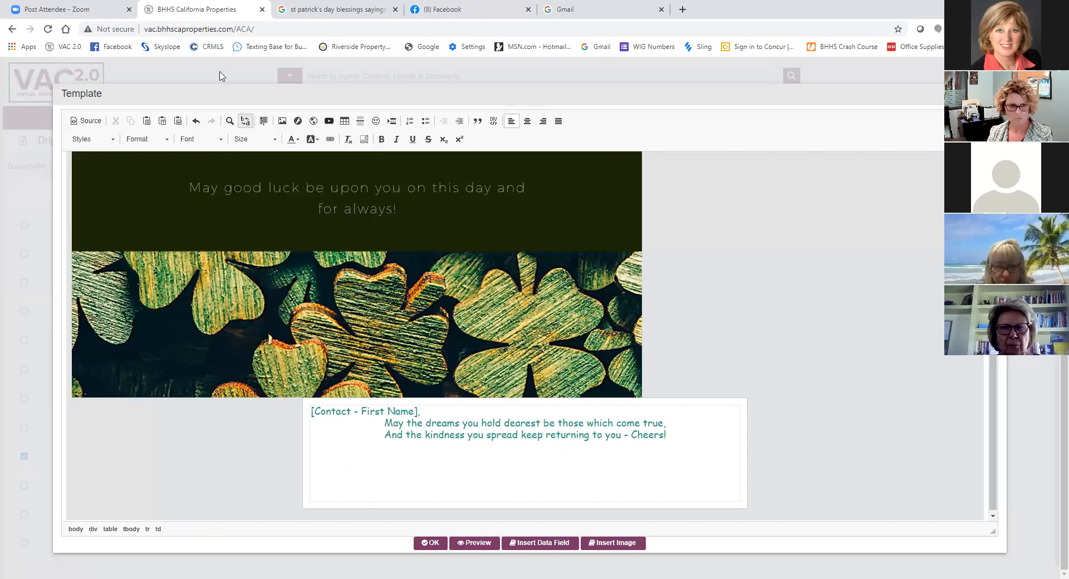
{"action": "left_click", "coordinate": [196, 121]}
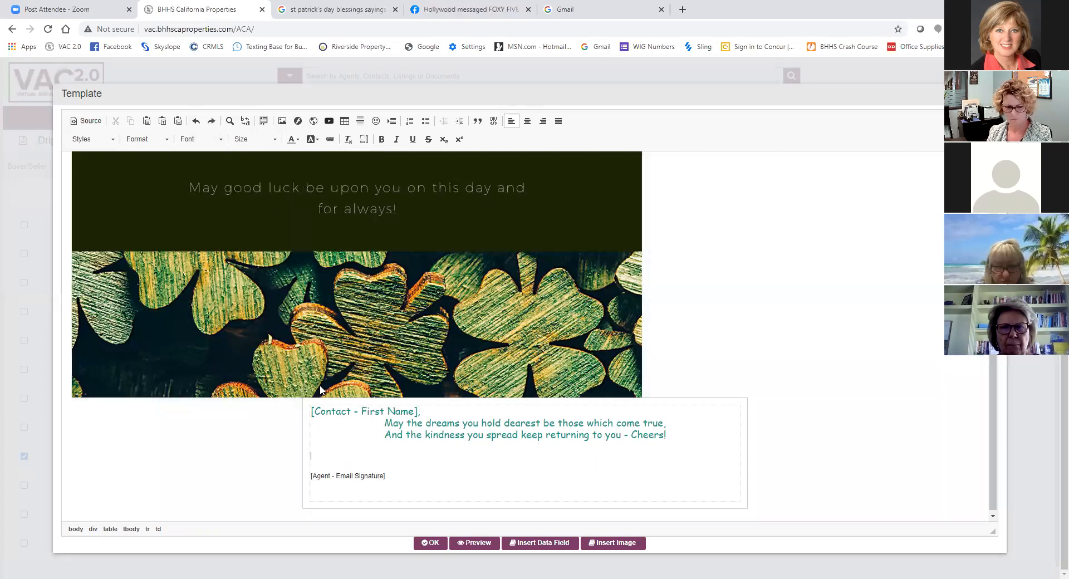
- Delete one blank line between the blessing and the email signature field
{"action": "left_click", "coordinate": [343, 442]}
{"action": "key", "text": "Delete"}
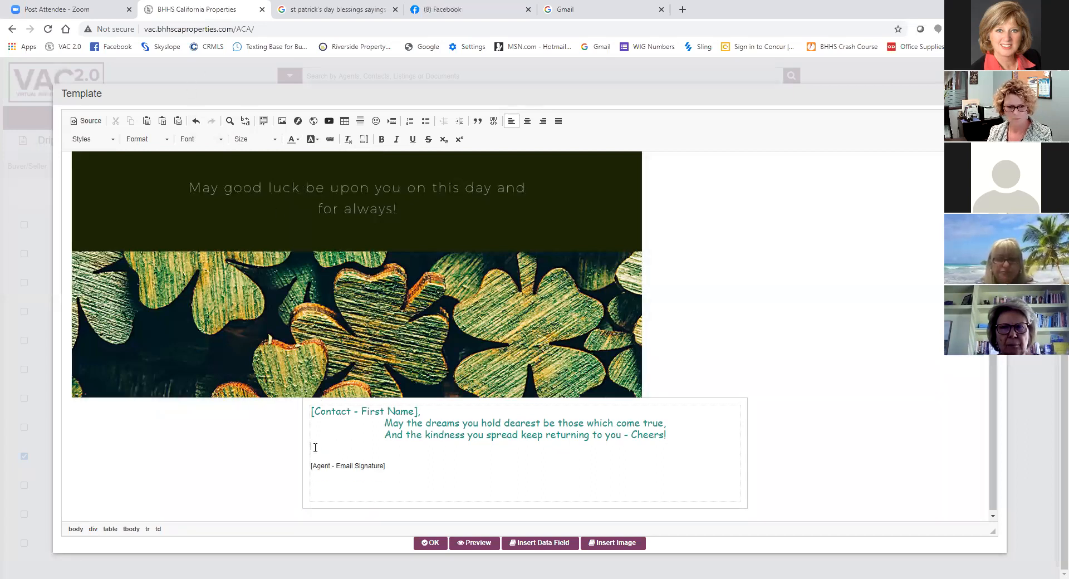
- Delete another blank line above the email signature field, and try to center the shamrock image
{"action": "key", "text": "BackSpace"}
{"action": "left_click", "coordinate": [397, 473]}
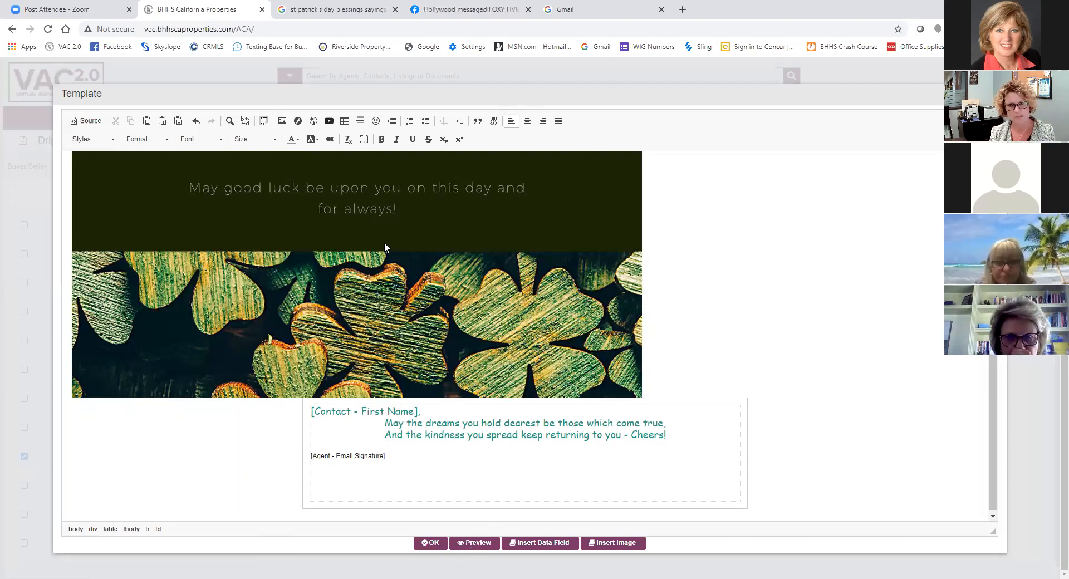
{"action": "left_click", "coordinate": [554, 272]}
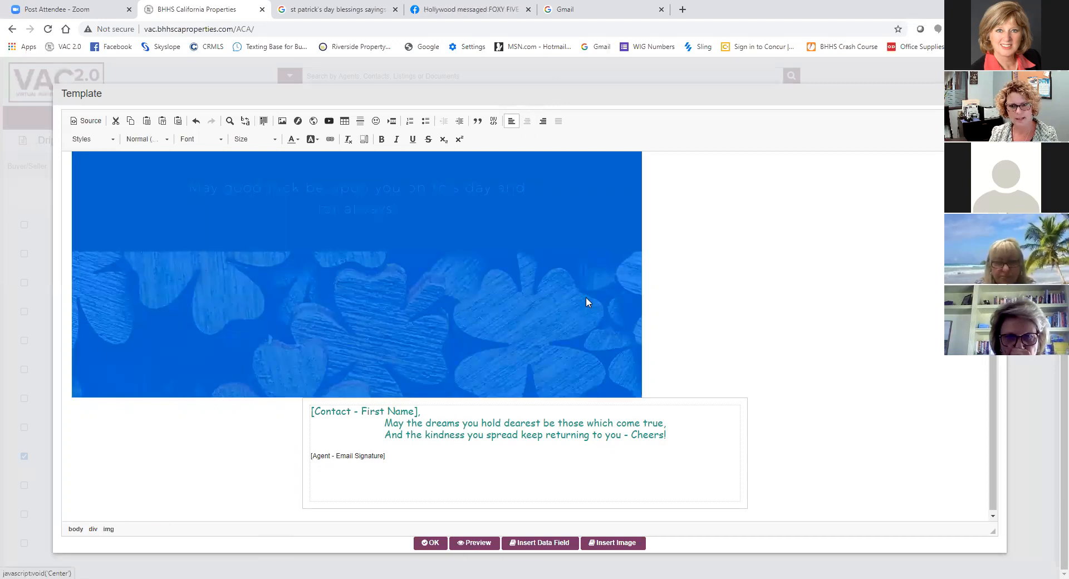
{"action": "left_click", "coordinate": [692, 301]}
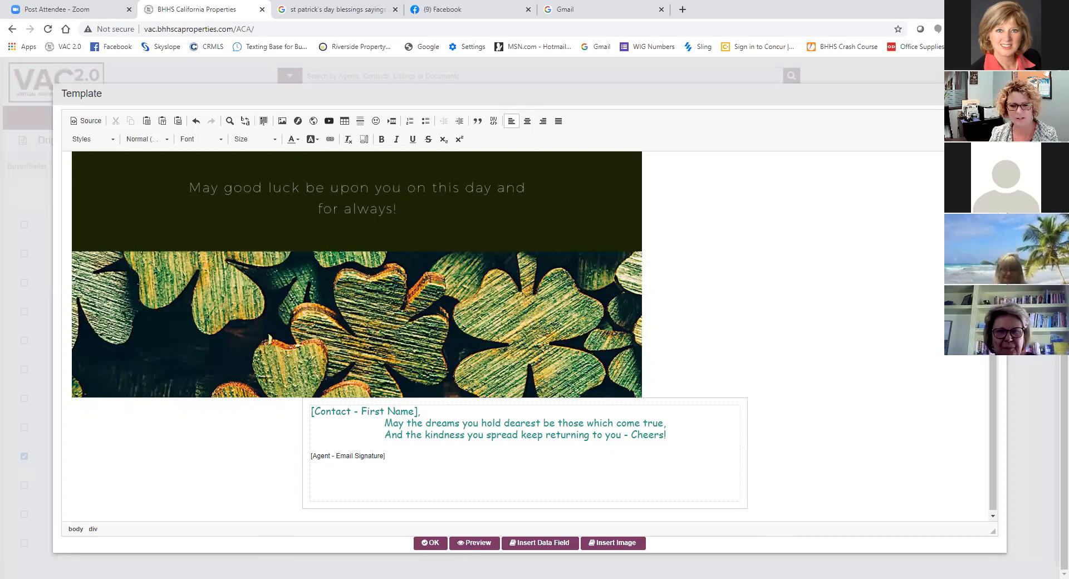
- Preview the letter using the first contact in the list, and examine the greeting, blessing and email signature
{"action": "left_click", "coordinate": [456, 539]}
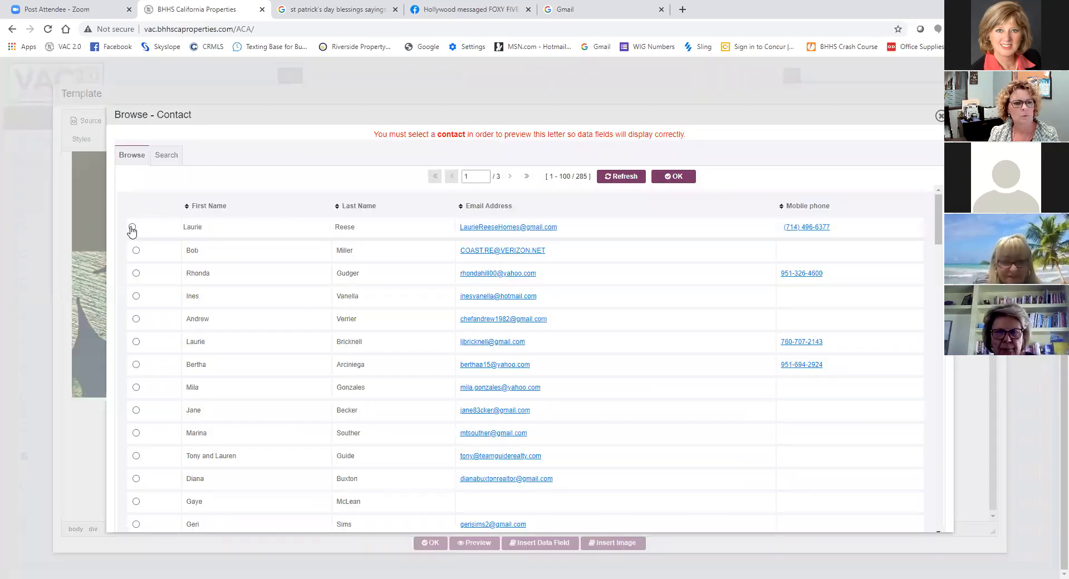
{"action": "left_click", "coordinate": [133, 228]}
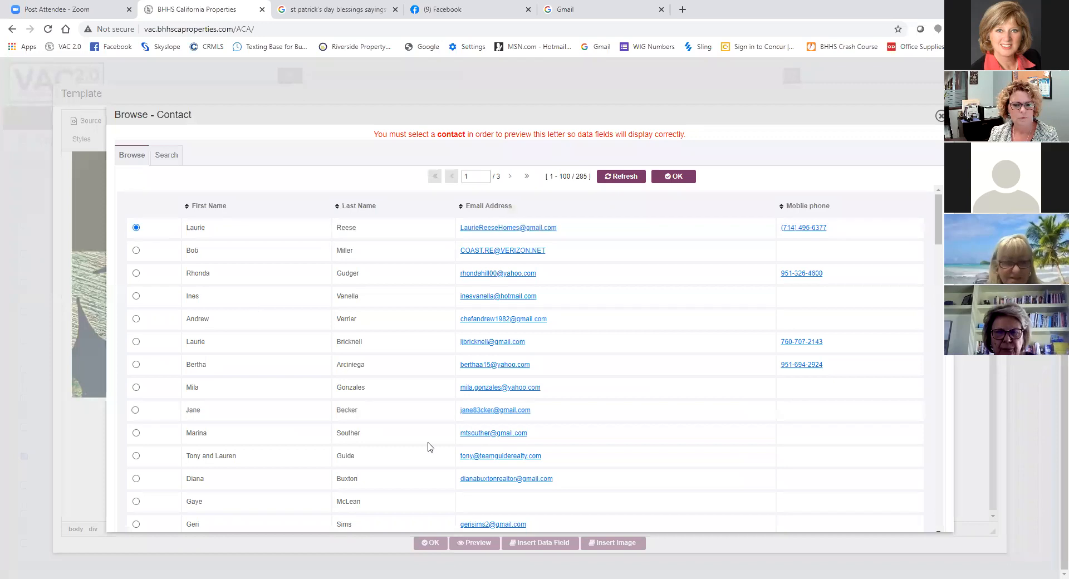
{"action": "left_click", "coordinate": [684, 182]}
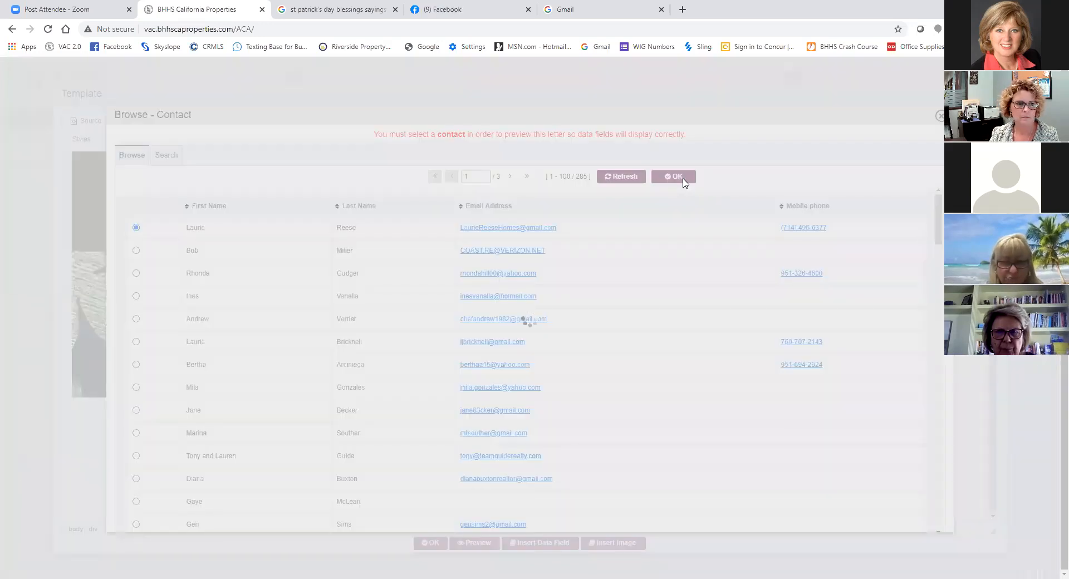
{"action": "scroll", "coordinate": [416, 295], "scroll_direction": "down", "scroll_amount": 6}
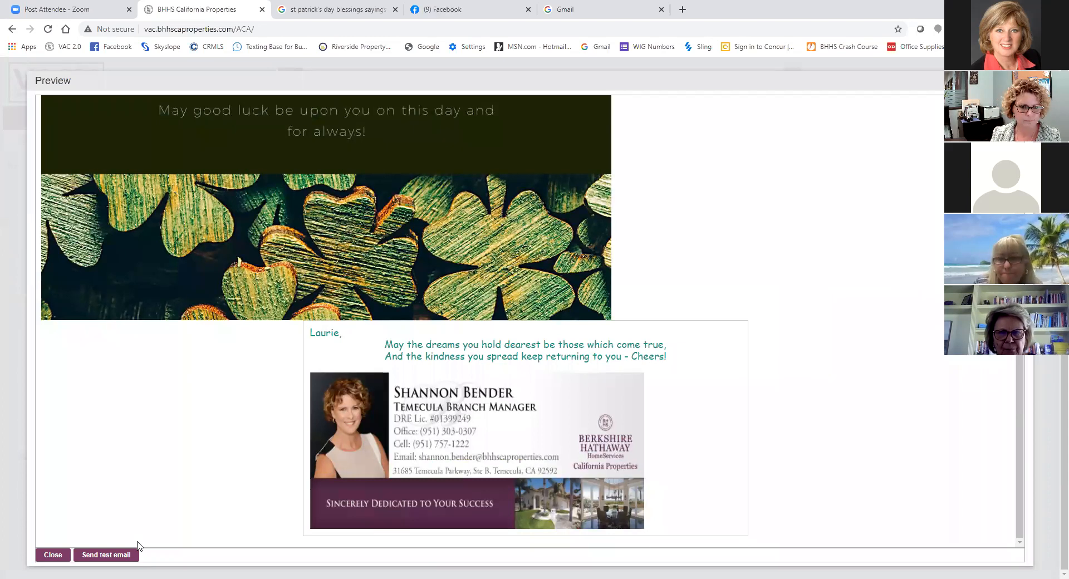
{"action": "left_click", "coordinate": [52, 556]}
- Apply the template edits, and save and close the new St. Patrick's Day letter
{"action": "left_click", "coordinate": [426, 543]}
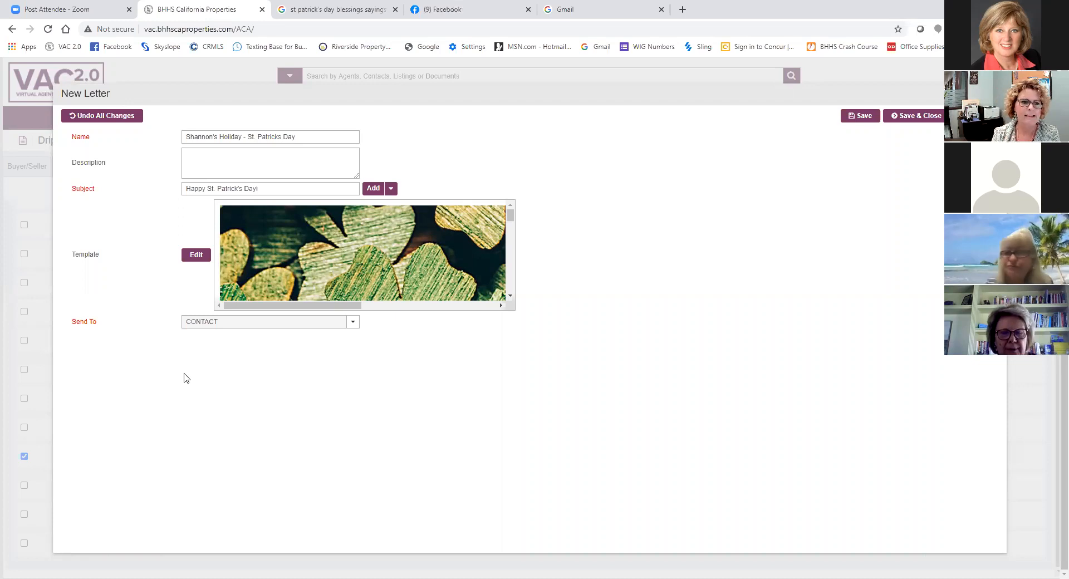
{"action": "left_click_drag", "start_coordinate": [595, 97], "coordinate": [623, 102]}
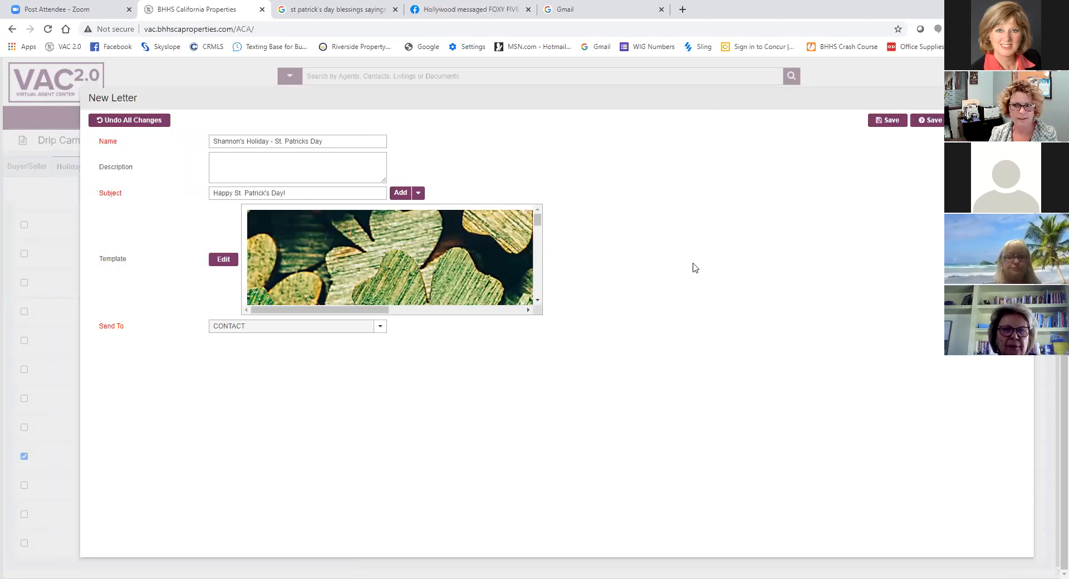
{"action": "left_click_drag", "start_coordinate": [646, 95], "coordinate": [510, 84]}
{"action": "left_click", "coordinate": [791, 107]}
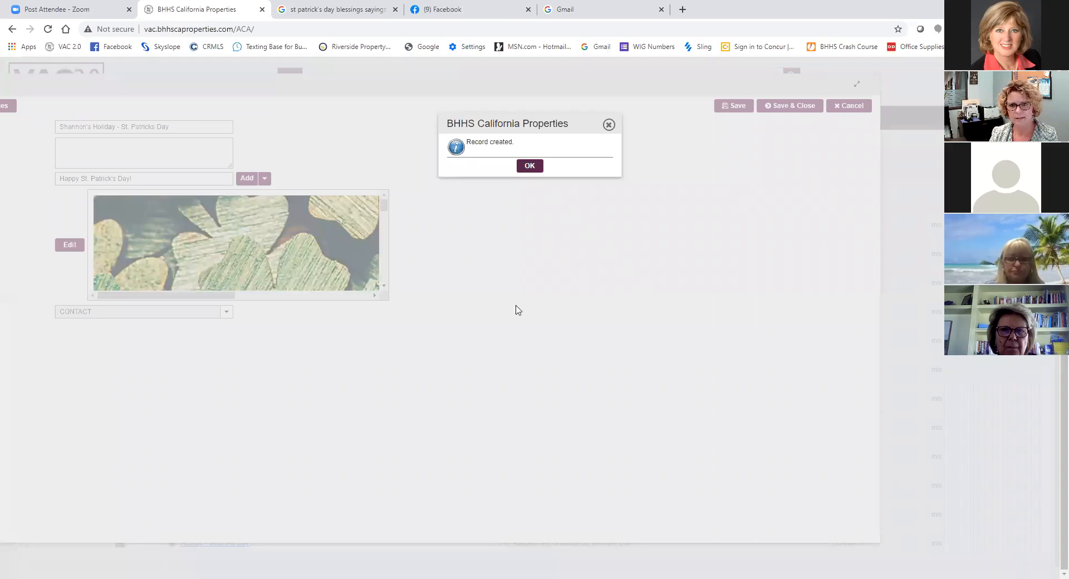
{"action": "left_click", "coordinate": [530, 166]}
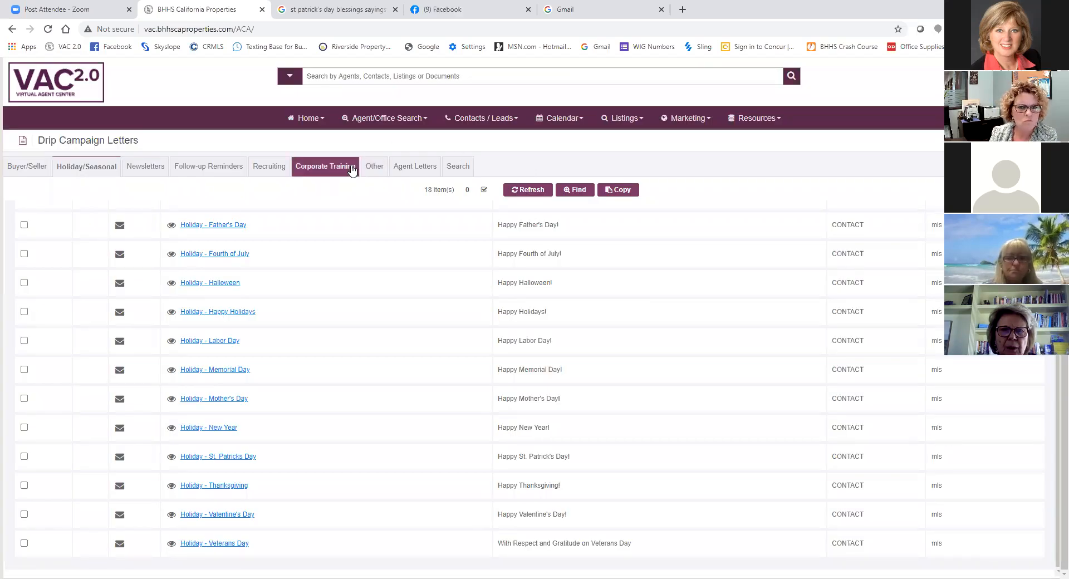
- Show the agent letters, and open the older St. Patrick's Day letter for editing, saving and closing it without changes
{"action": "left_click", "coordinate": [404, 168]}
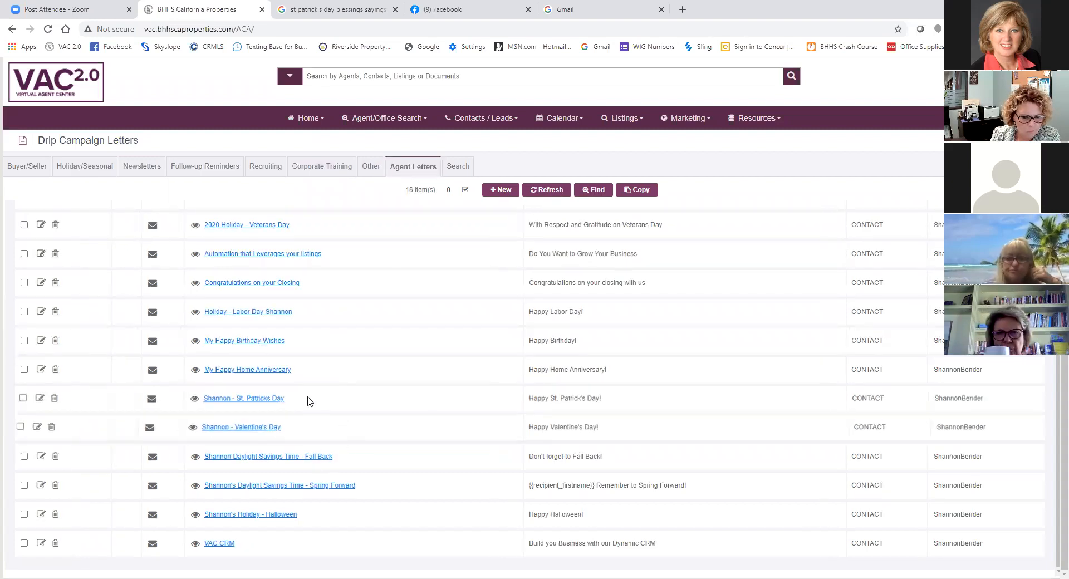
{"action": "left_click", "coordinate": [35, 398]}
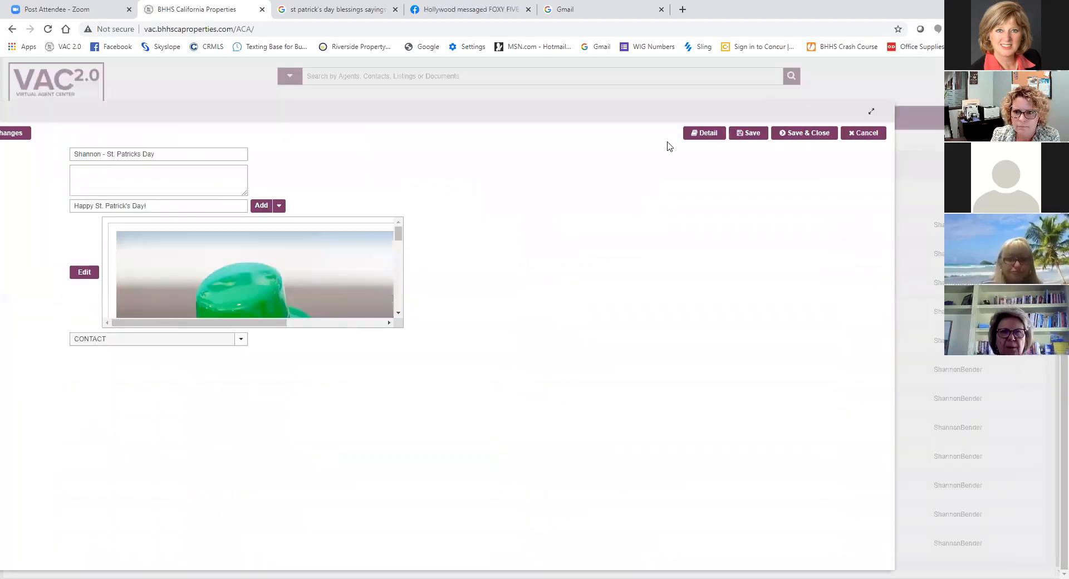
{"action": "left_click", "coordinate": [852, 136]}
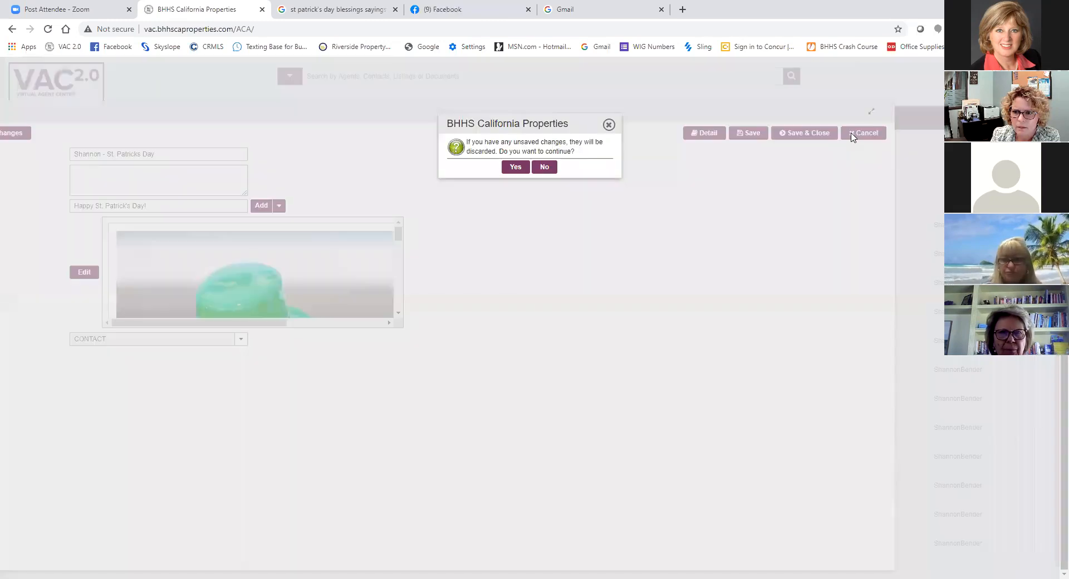
{"action": "left_click", "coordinate": [539, 168]}
{"action": "left_click_drag", "start_coordinate": [652, 116], "coordinate": [546, 117]}
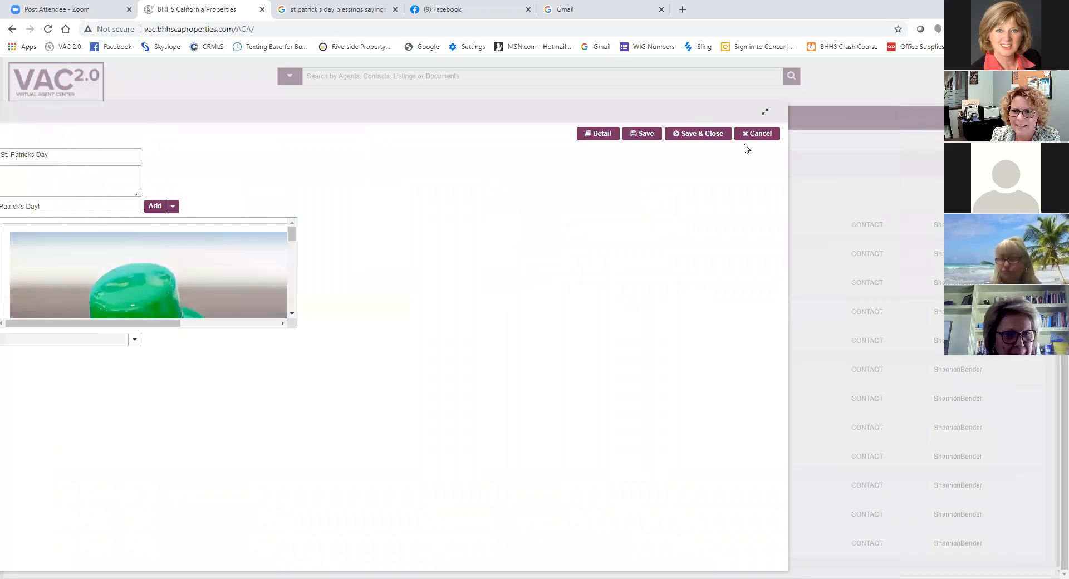
{"action": "left_click", "coordinate": [697, 134]}
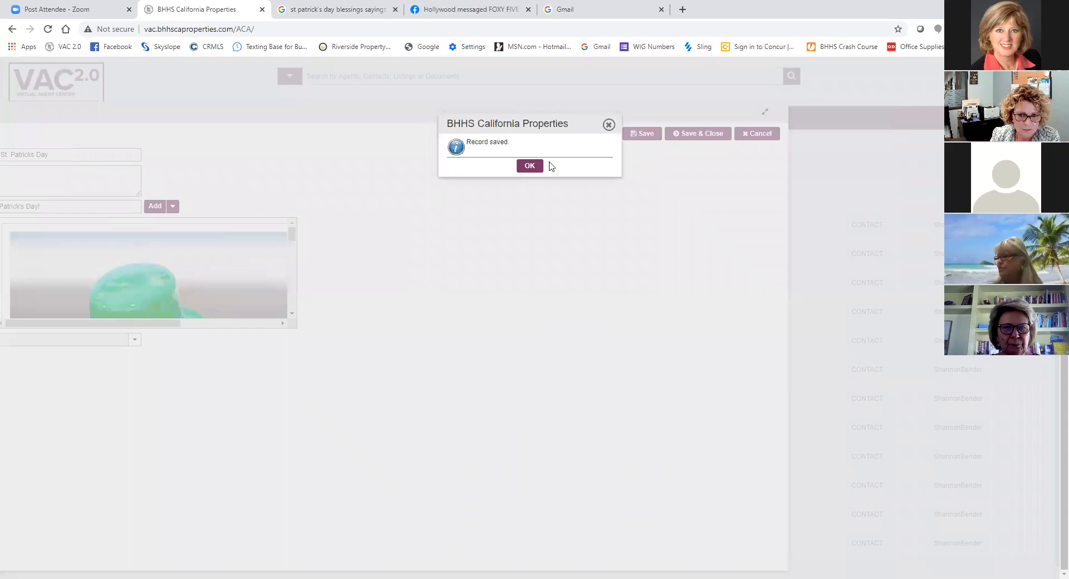
{"action": "left_click", "coordinate": [523, 170]}
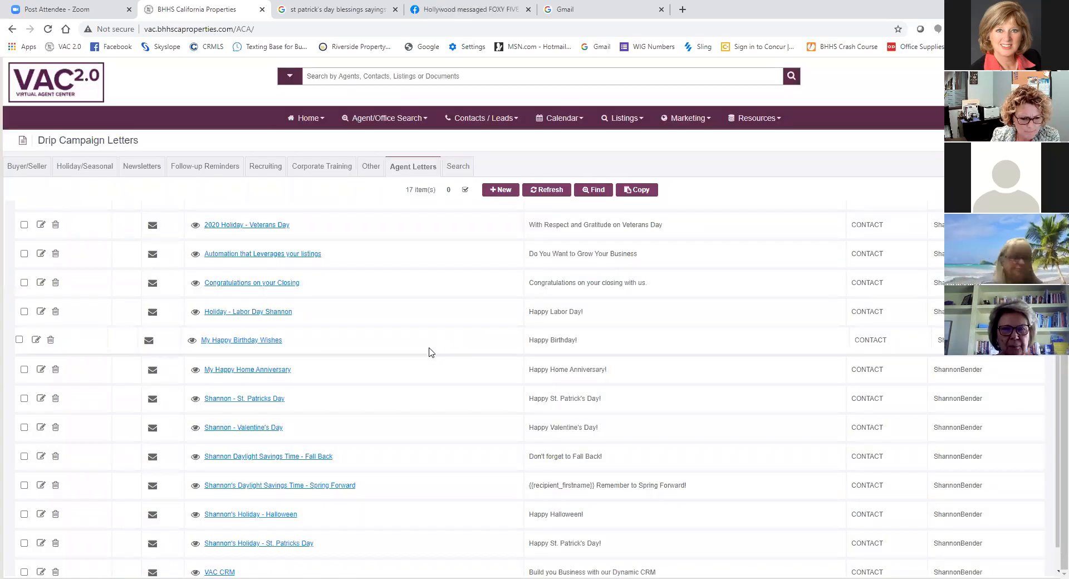
- View the older St. Patrick's Day letter in the agent letters list, and close its preview
{"action": "scroll", "coordinate": [398, 385], "scroll_direction": "down", "scroll_amount": 1}
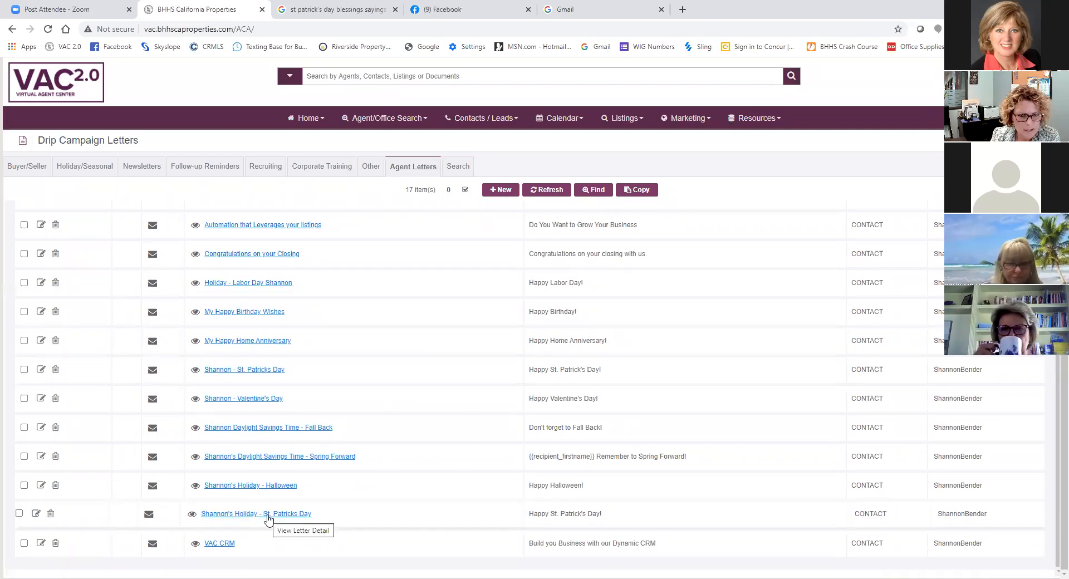
{"action": "left_click", "coordinate": [191, 370]}
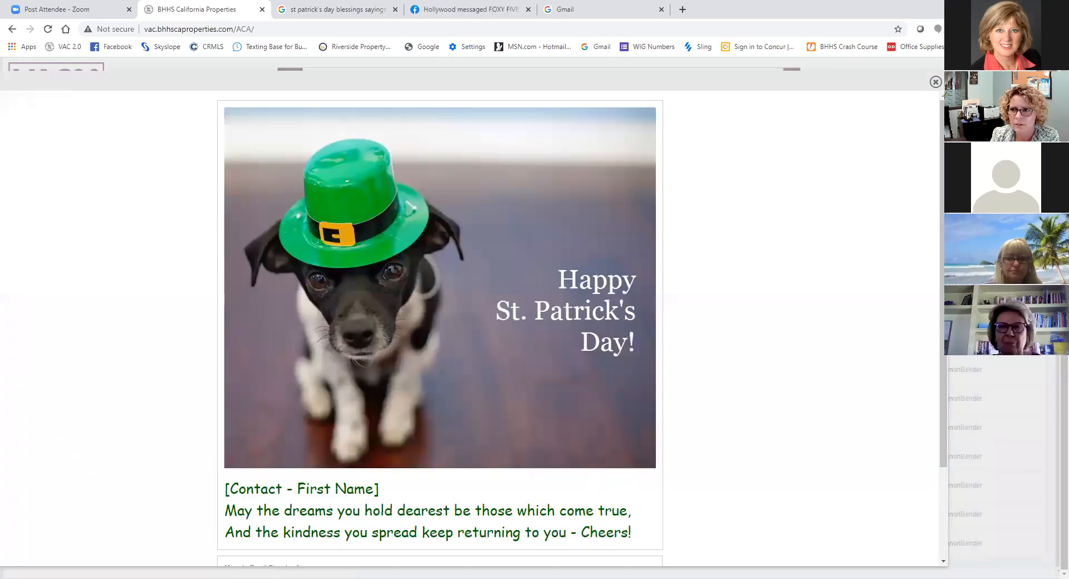
{"action": "left_click", "coordinate": [934, 80]}
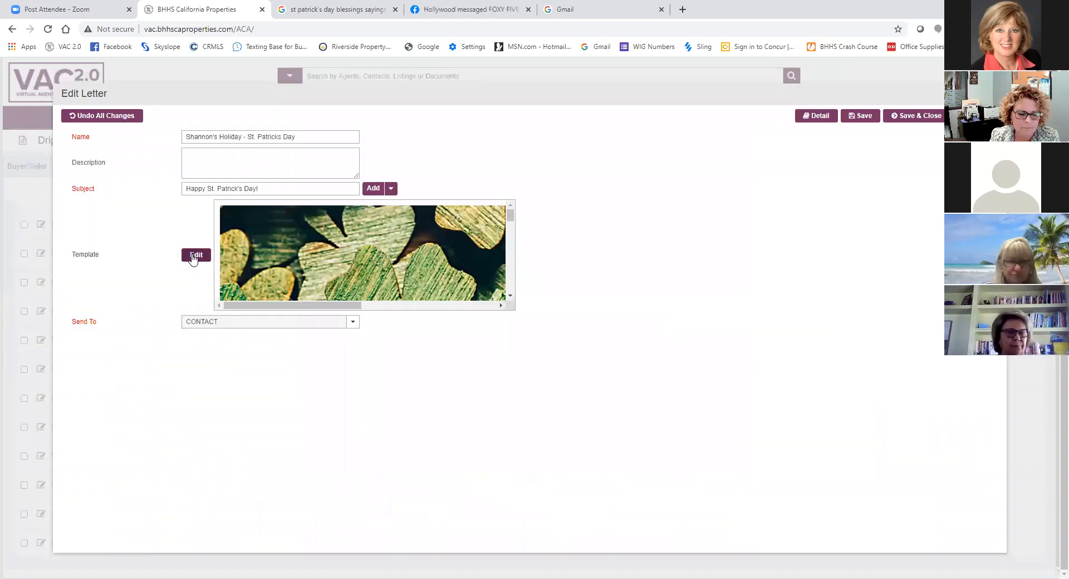
- Edit the template of the new shamrock St. Patrick's Day letter, and try to center its image
{"action": "left_click", "coordinate": [196, 254]}
{"action": "left_click", "coordinate": [323, 231]}
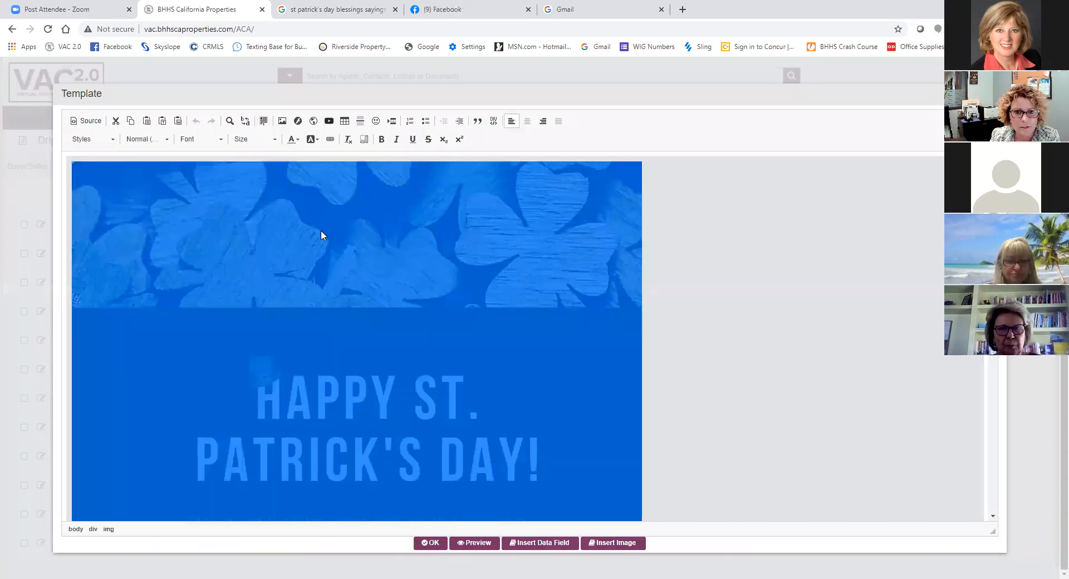
{"action": "left_click", "coordinate": [761, 269]}
{"action": "left_click", "coordinate": [526, 121]}
{"action": "scroll", "coordinate": [693, 302], "scroll_direction": "down", "scroll_amount": 6}
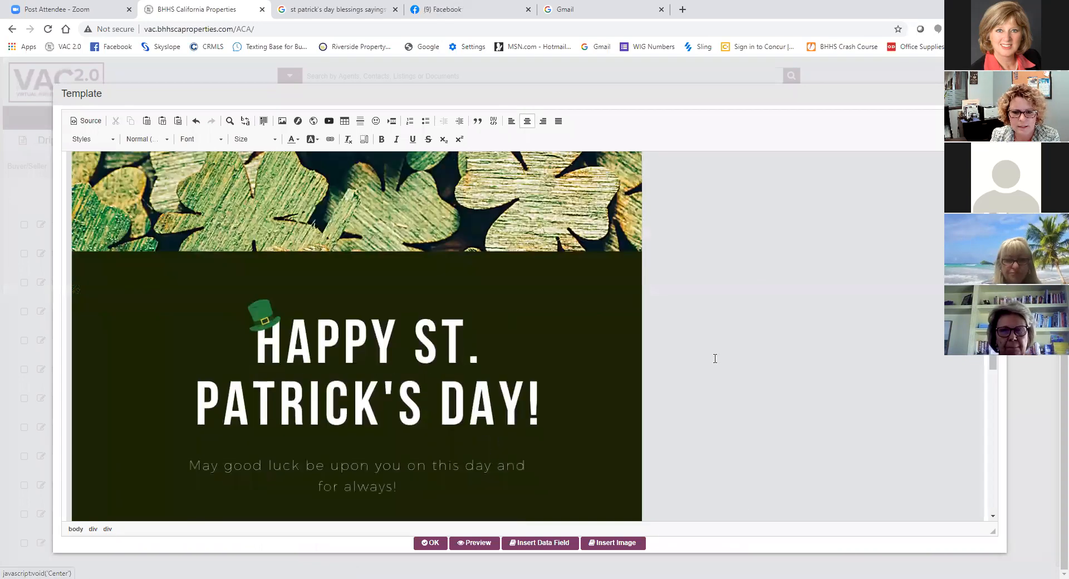
{"action": "left_click", "coordinate": [368, 291]}
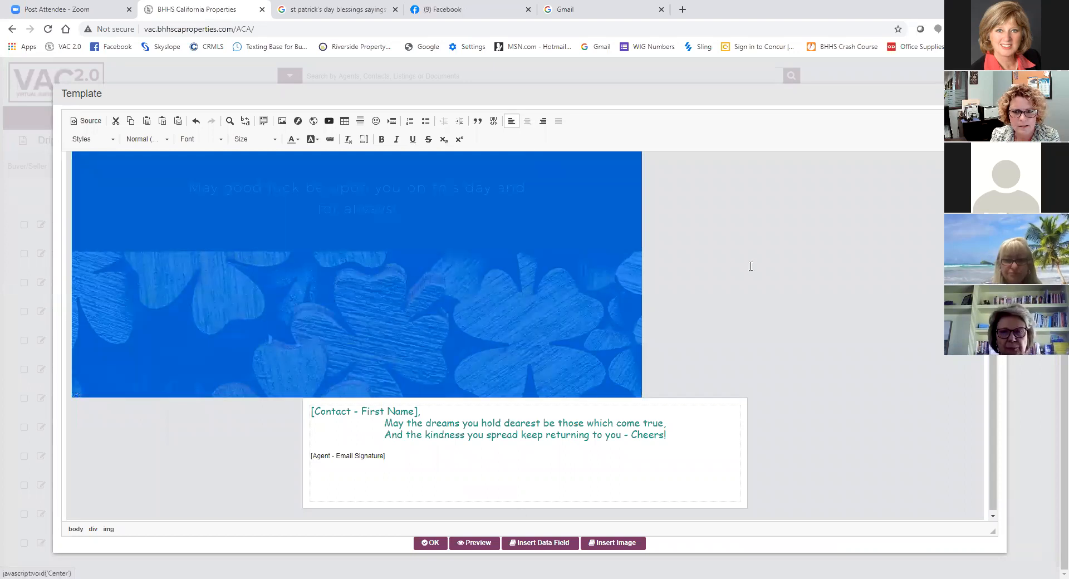
{"action": "left_click", "coordinate": [730, 258]}
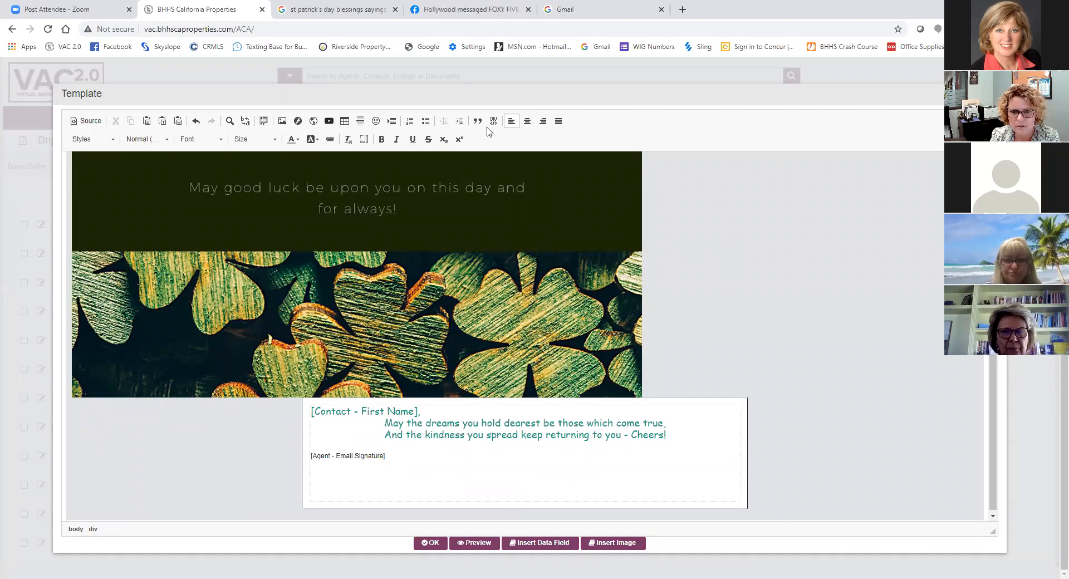
{"action": "left_click", "coordinate": [530, 125]}
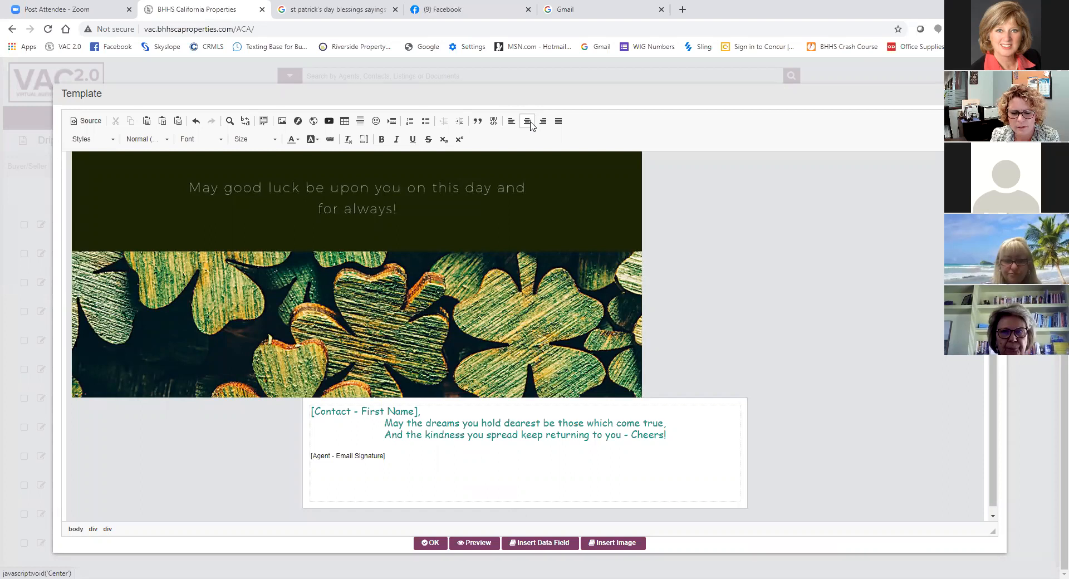
- Try to center the table holding the greeting, blessing and email signature under the shamrock image
{"action": "left_click", "coordinate": [686, 228]}
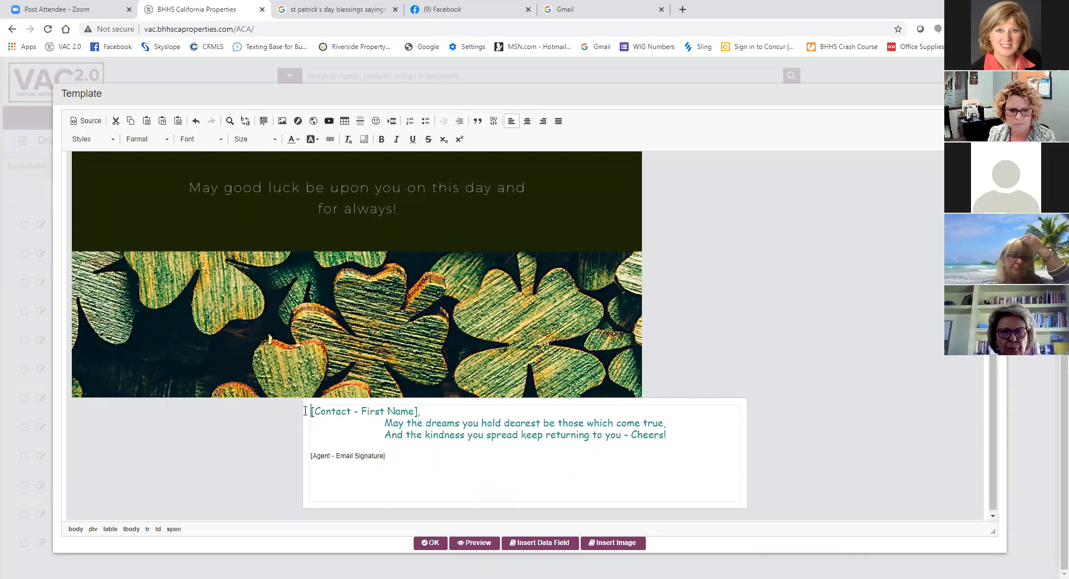
{"action": "left_click", "coordinate": [745, 443]}
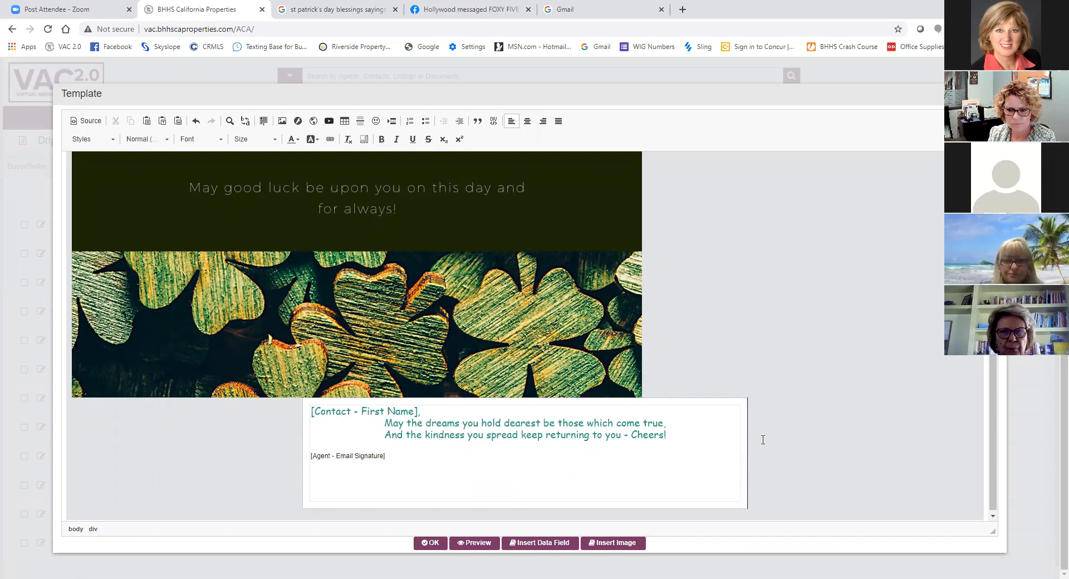
{"action": "left_click", "coordinate": [527, 121]}
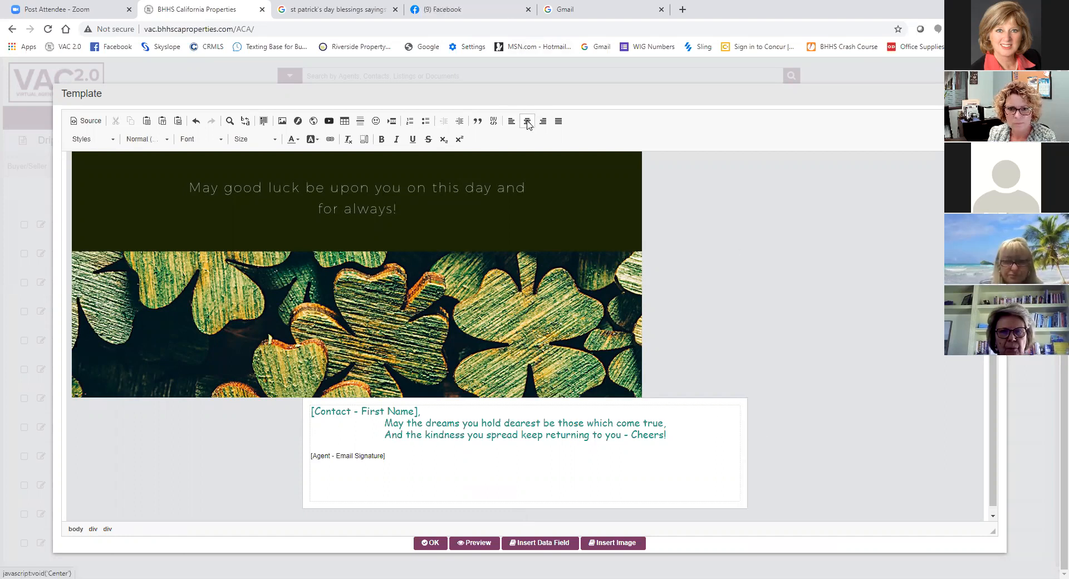
{"action": "left_click", "coordinate": [644, 316]}
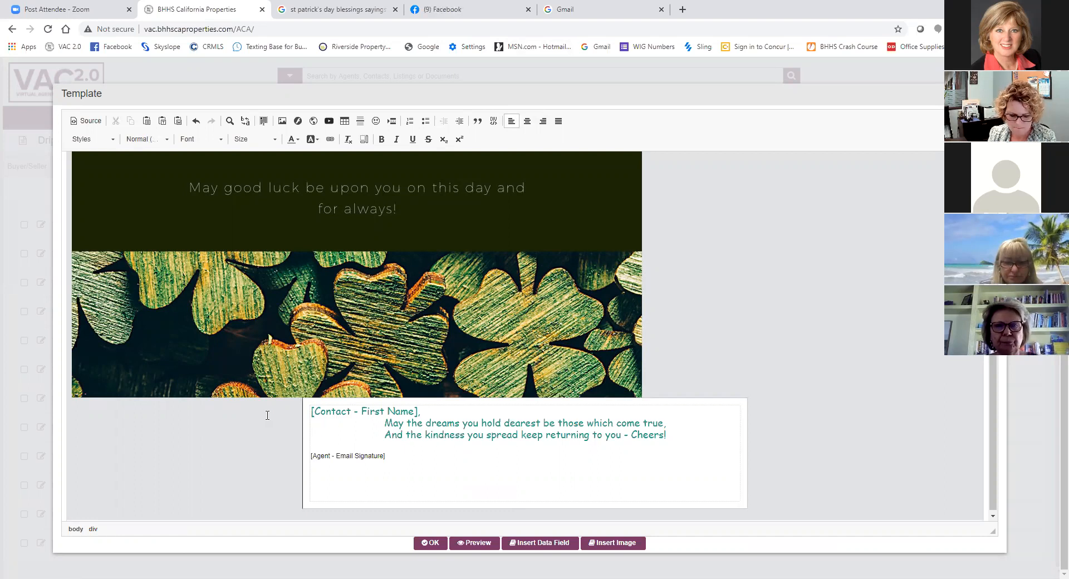
- Close the template editor without applying the alignment attempts, and leave the St. Patrick's Day letter
{"action": "scroll", "coordinate": [267, 415], "scroll_direction": "up", "scroll_amount": 2}
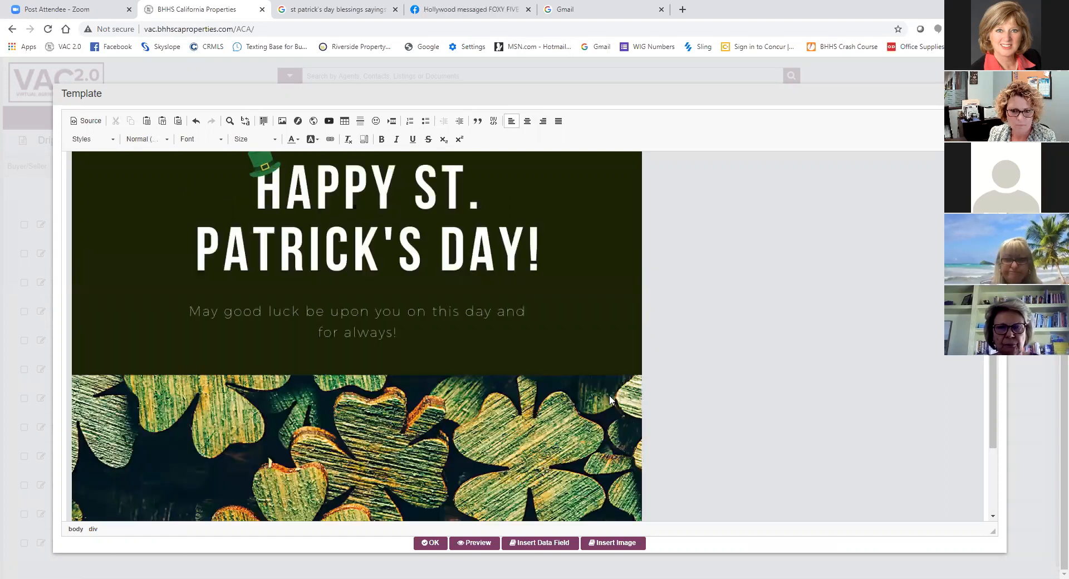
{"action": "scroll", "coordinate": [609, 395], "scroll_direction": "down", "scroll_amount": 2}
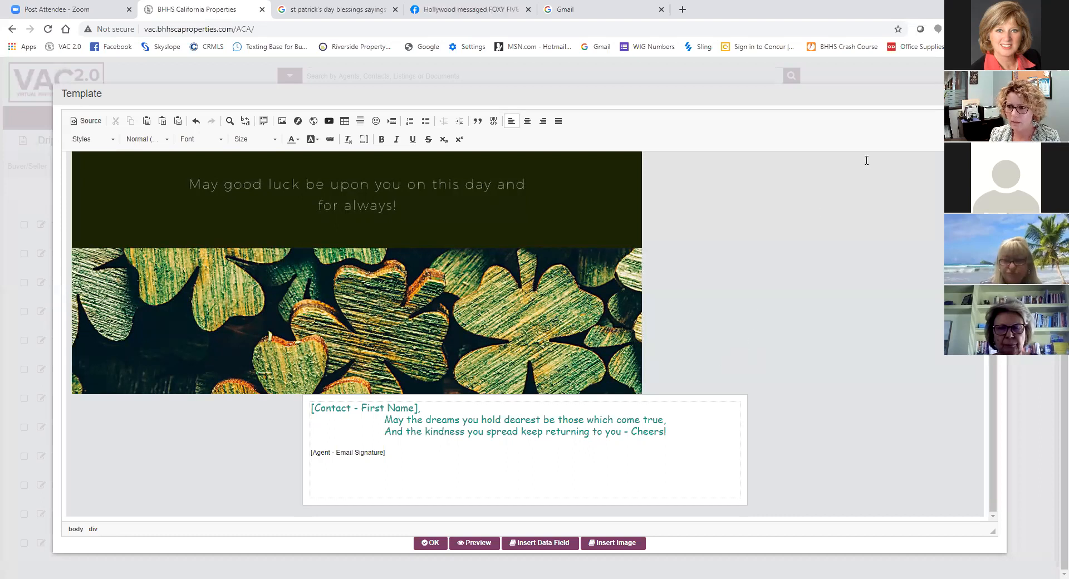
{"action": "left_click", "coordinate": [995, 93]}
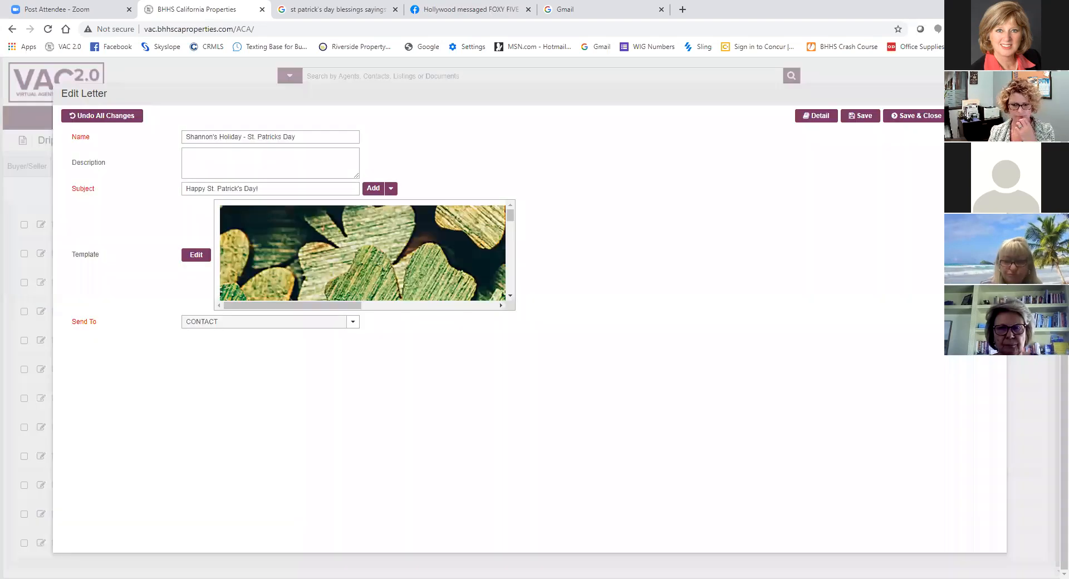
{"action": "left_click", "coordinate": [809, 116]}
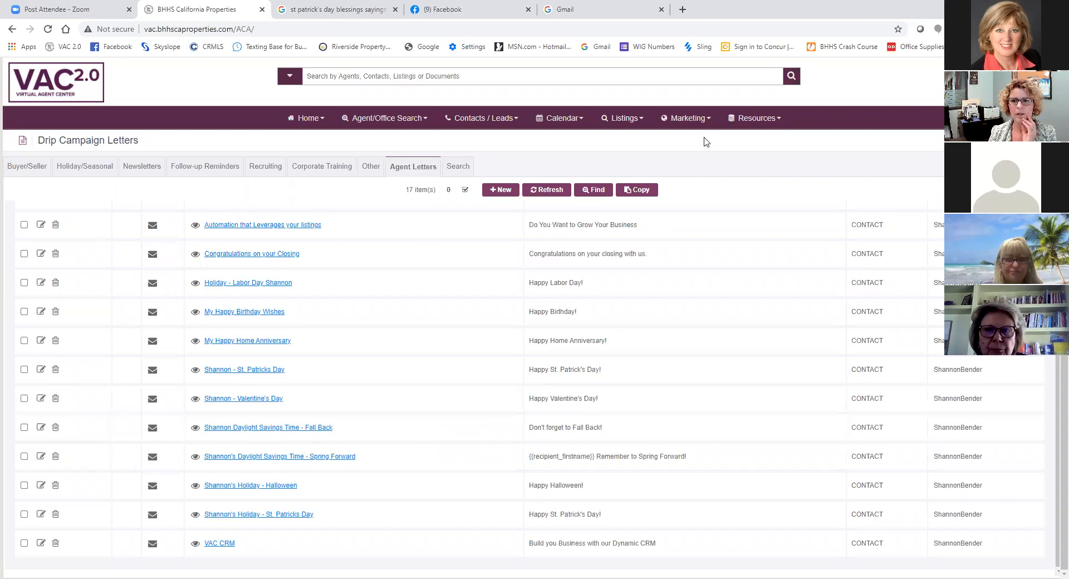
- Open the Drip Campaigns list
{"action": "left_click", "coordinate": [679, 119]}
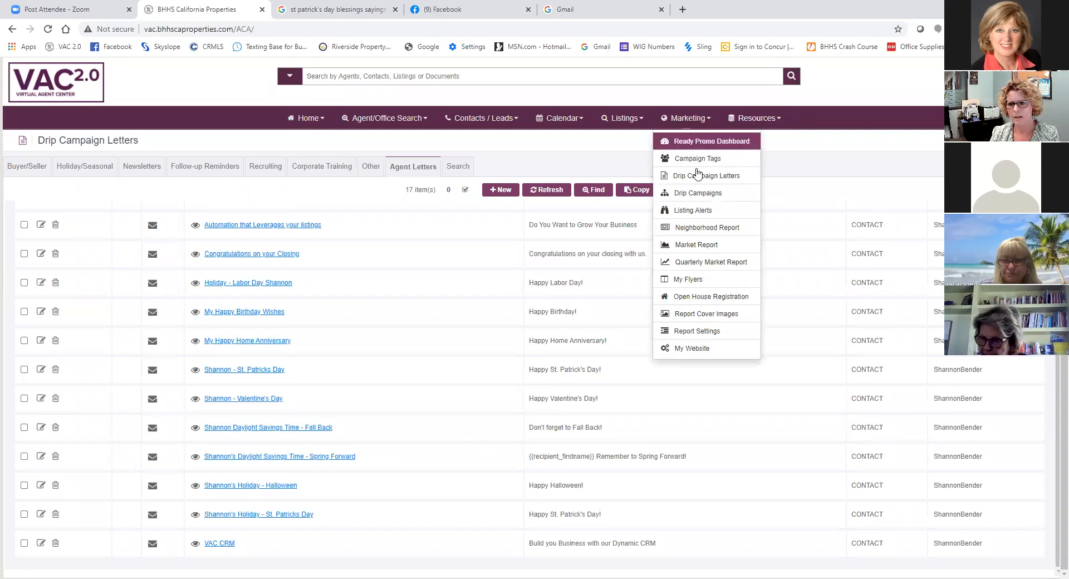
{"action": "left_click", "coordinate": [699, 194]}
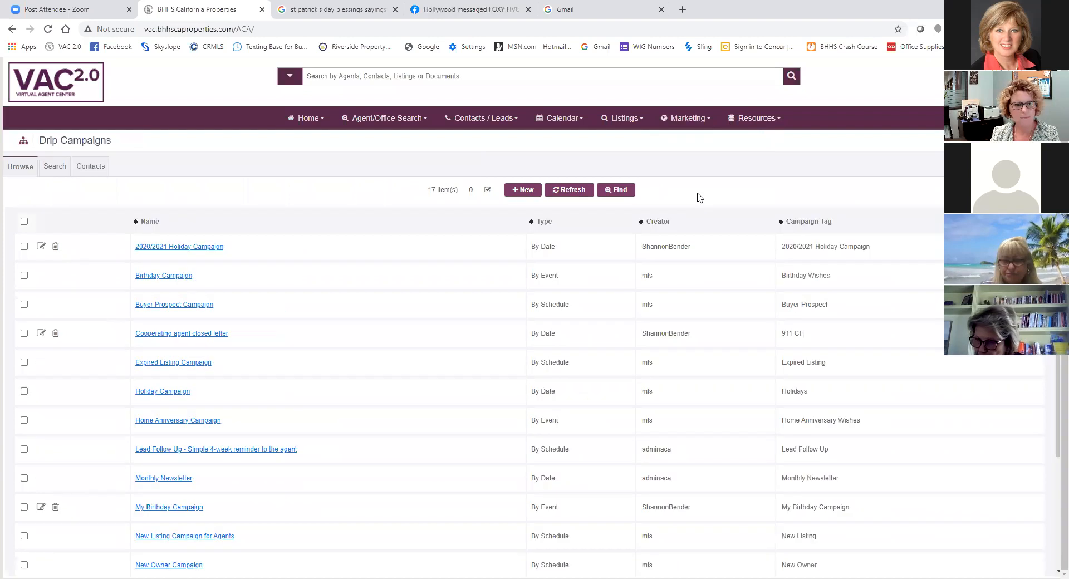
- Open the personal 2021 Holiday Campaign for editing and start adding another letter to it
{"action": "scroll", "coordinate": [248, 259], "scroll_direction": "down", "scroll_amount": 3}
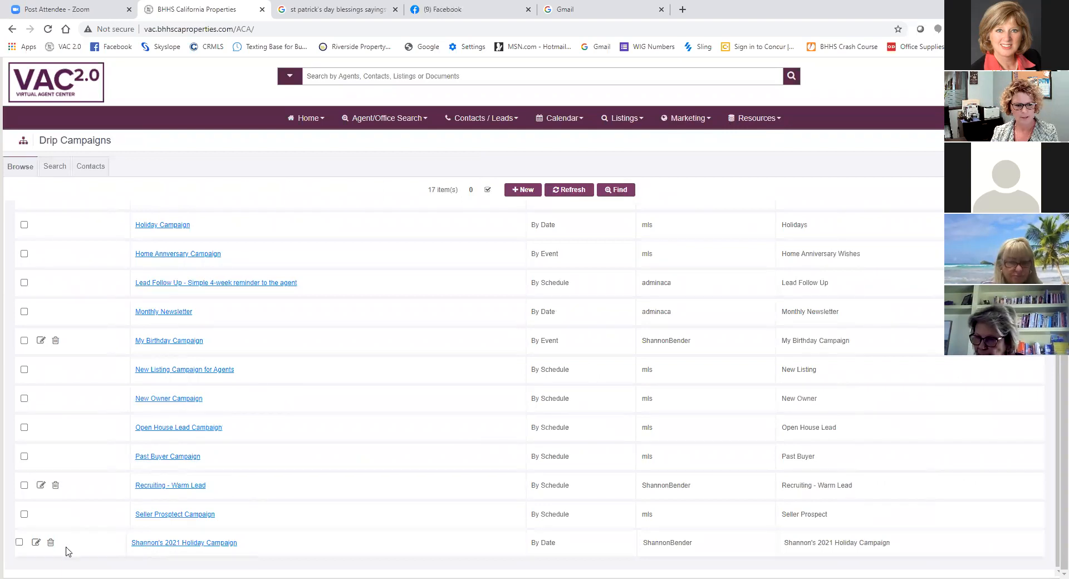
{"action": "left_click", "coordinate": [36, 543]}
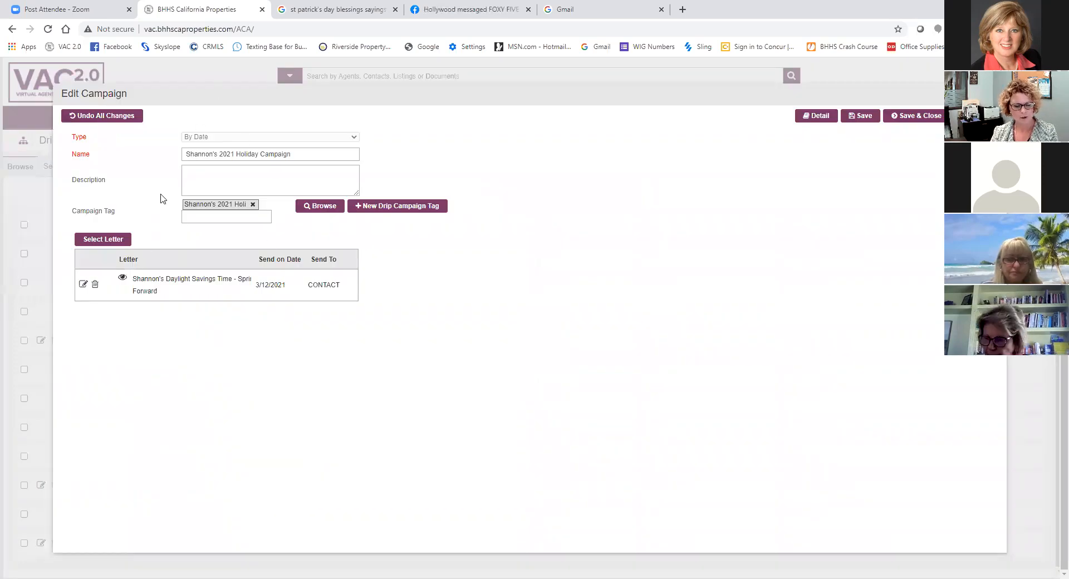
{"action": "left_click", "coordinate": [96, 241]}
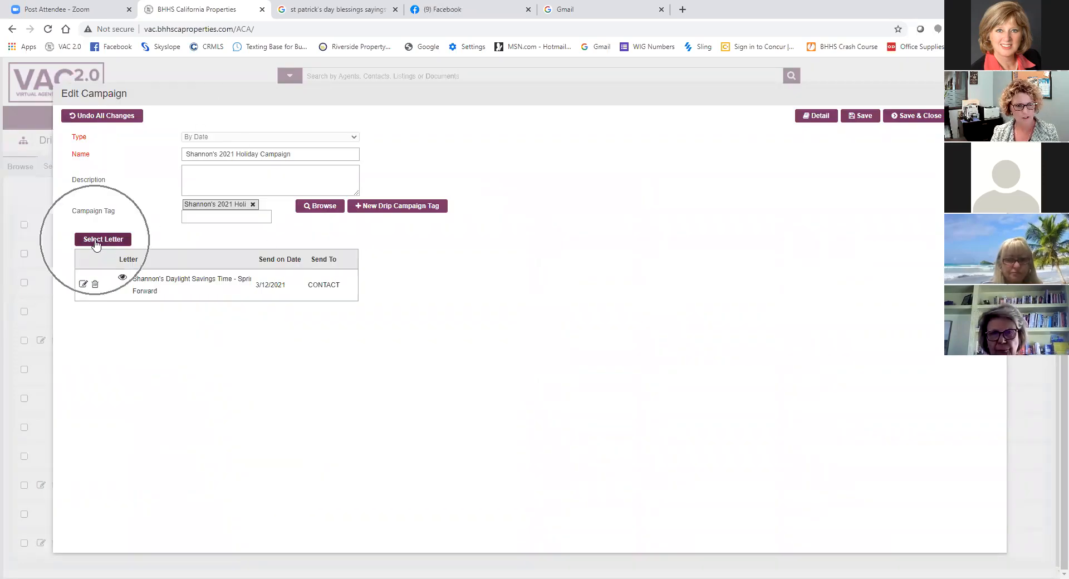
{"action": "left_click", "coordinate": [96, 242]}
{"action": "left_click", "coordinate": [96, 242]}
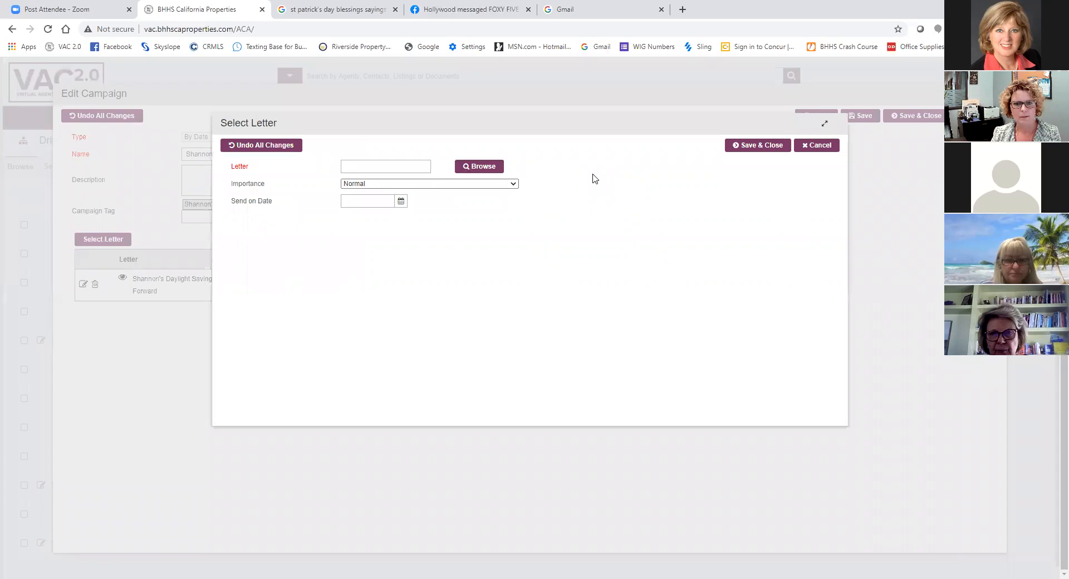
- Preview the new personal Holiday - St. Patricks Day letter and choose it as the campaign's letter
{"action": "left_click", "coordinate": [470, 167]}
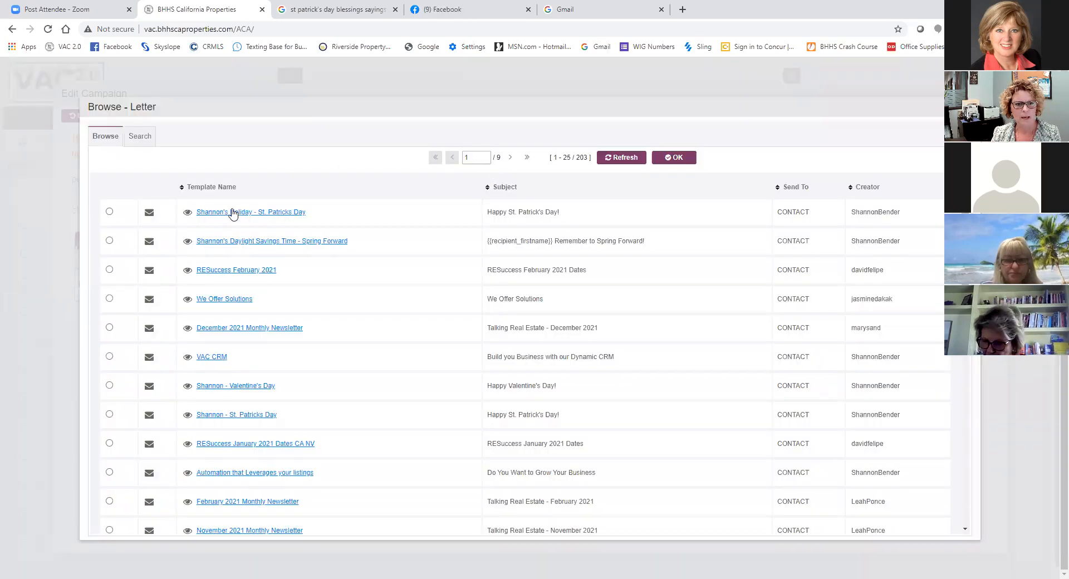
{"action": "left_click", "coordinate": [184, 215]}
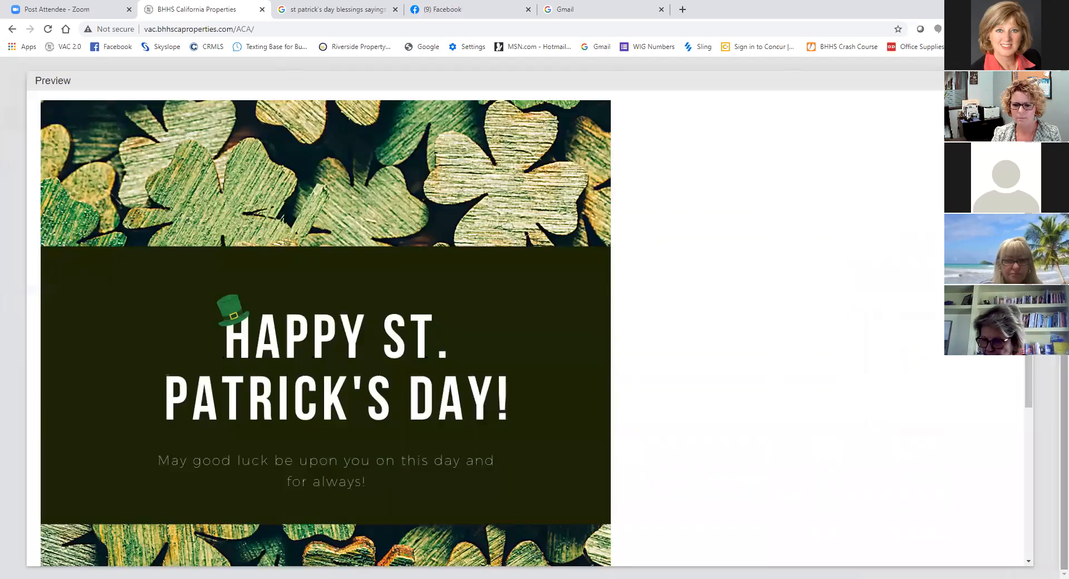
{"action": "key", "text": "Escape"}
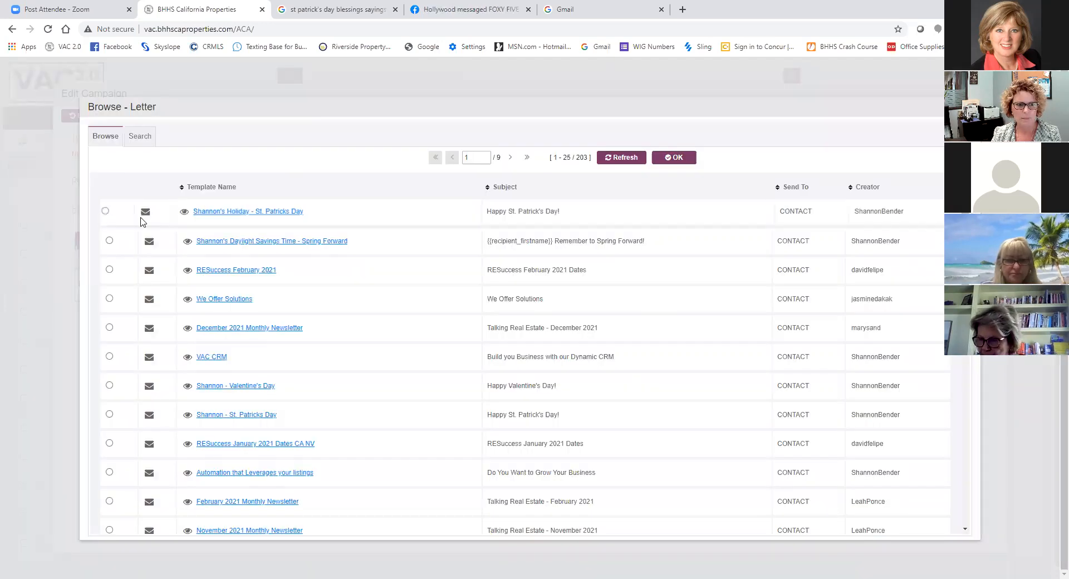
{"action": "left_click", "coordinate": [105, 211]}
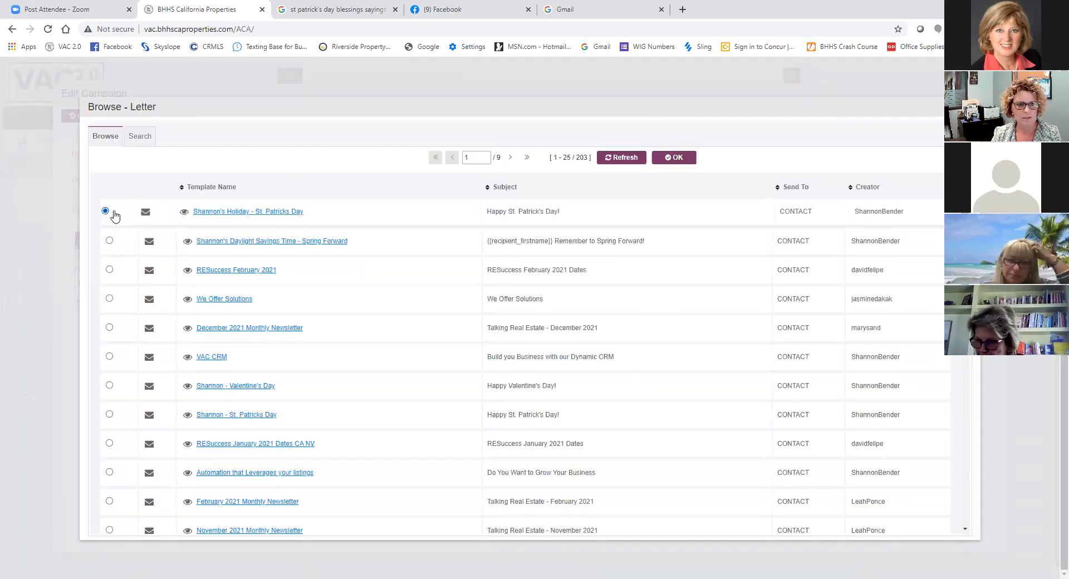
{"action": "left_click", "coordinate": [680, 160]}
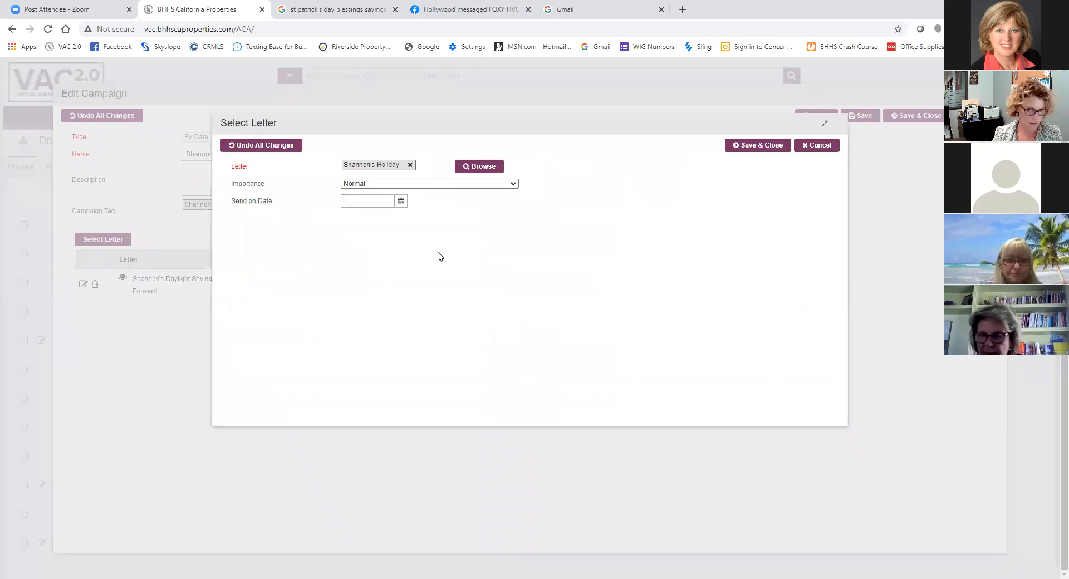
- Set the St. Patrick's Day letter's send date to 3/17/2021, and save the letter and the campaign
{"action": "left_click", "coordinate": [401, 200]}
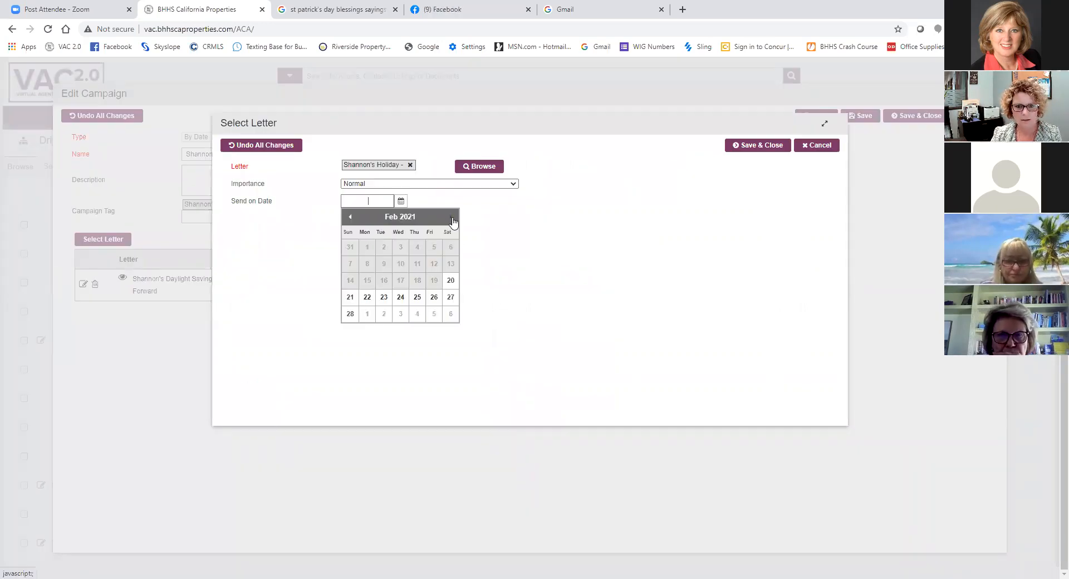
{"action": "left_click", "coordinate": [452, 217]}
{"action": "left_click", "coordinate": [400, 280]}
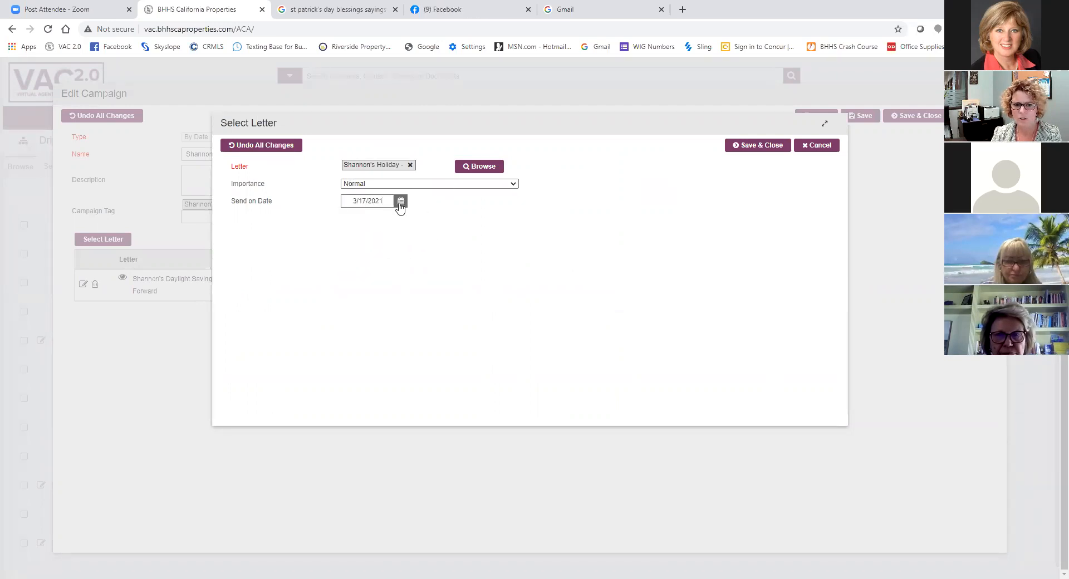
{"action": "left_click", "coordinate": [758, 146]}
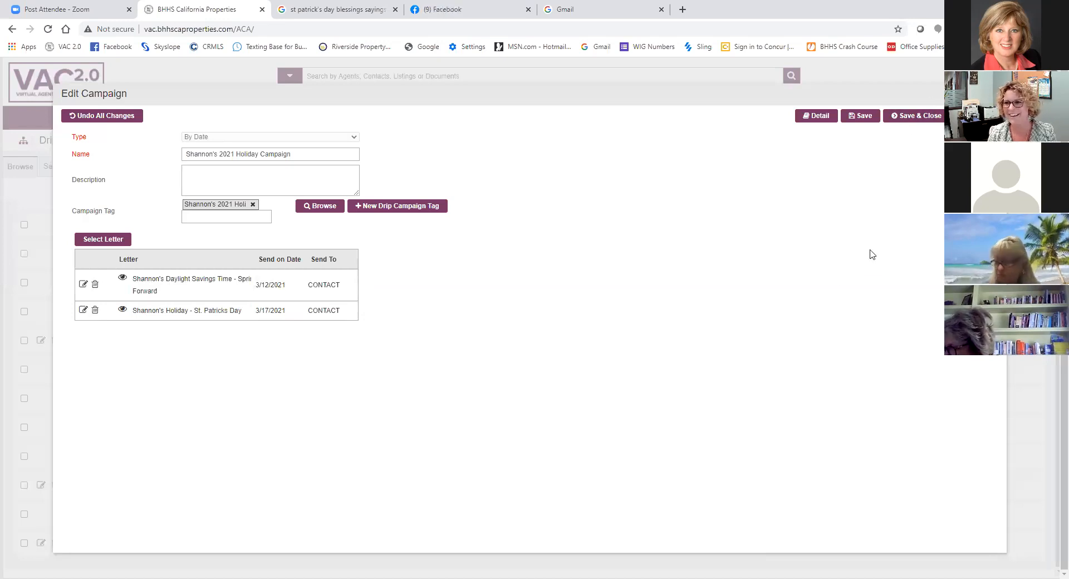
{"action": "left_click", "coordinate": [919, 116]}
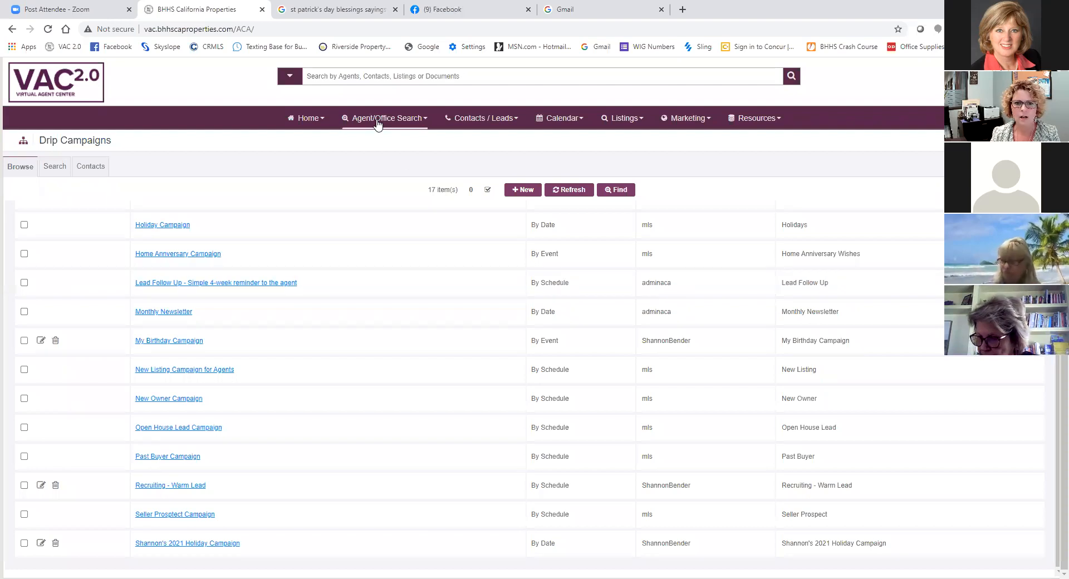
- Open the Contacts / Leads list and filter it to the Temecula Recruiting group
{"action": "left_click_drag", "start_coordinate": [377, 122], "coordinate": [210, 125]}
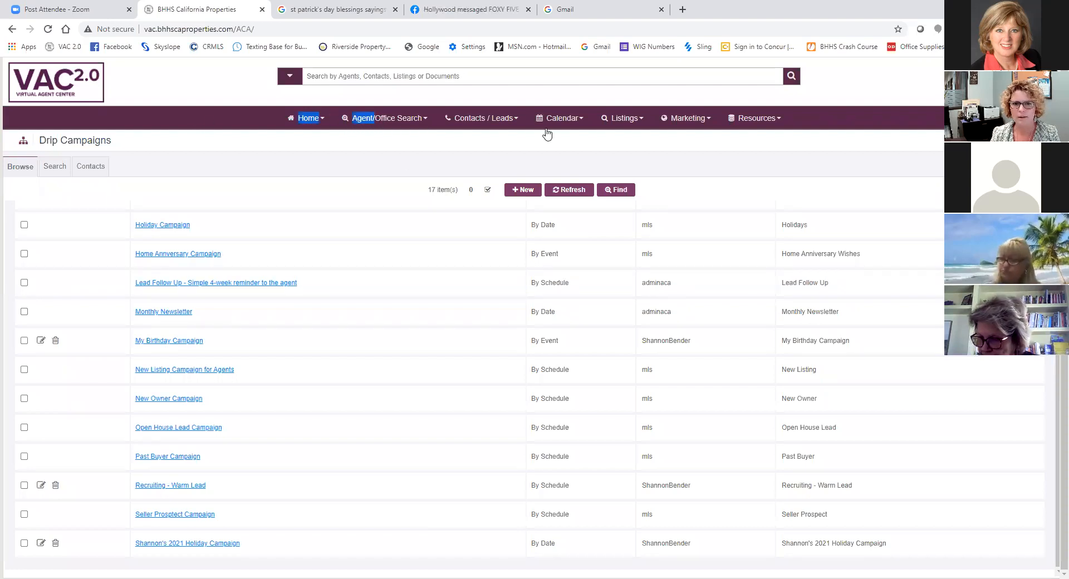
{"action": "left_click", "coordinate": [483, 120]}
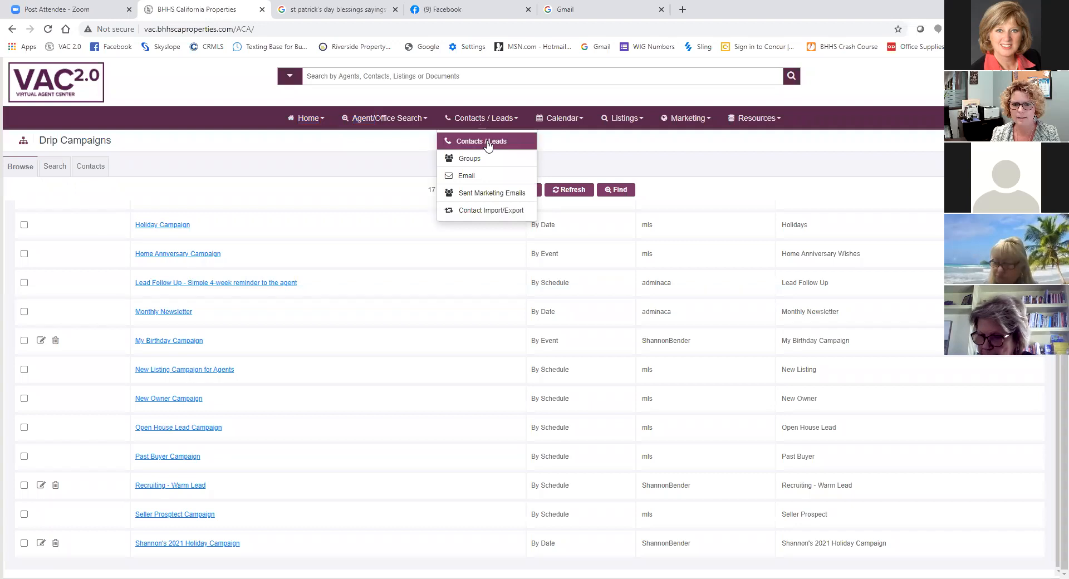
{"action": "left_click", "coordinate": [488, 139]}
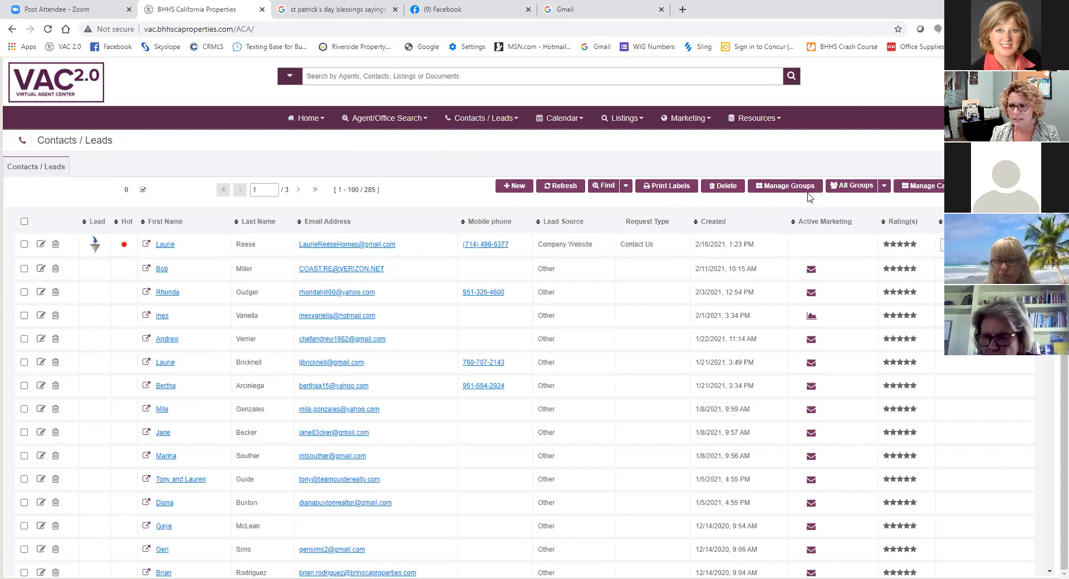
{"action": "left_click", "coordinate": [882, 188]}
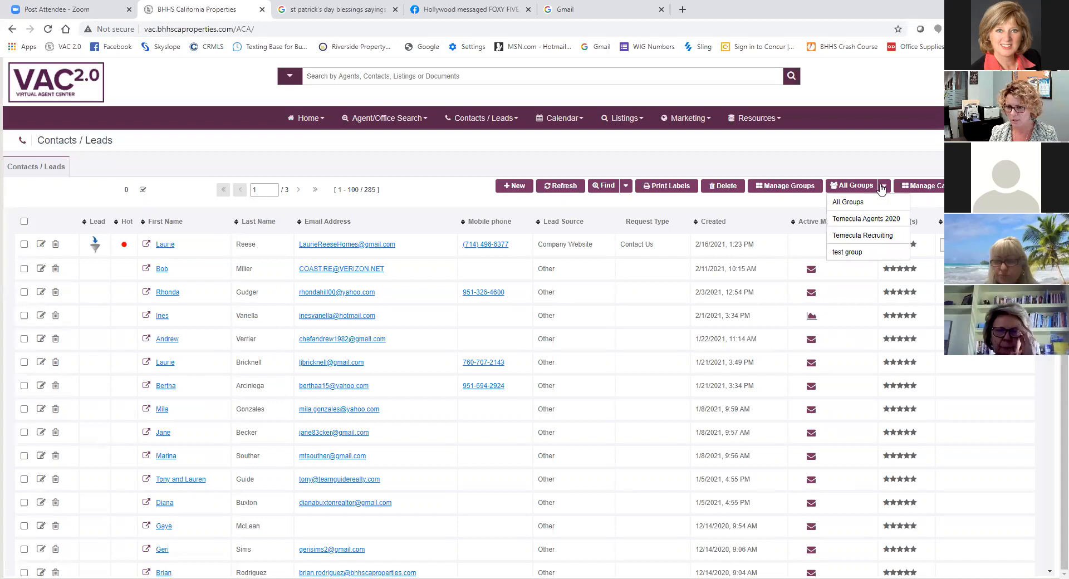
{"action": "left_click", "coordinate": [854, 237]}
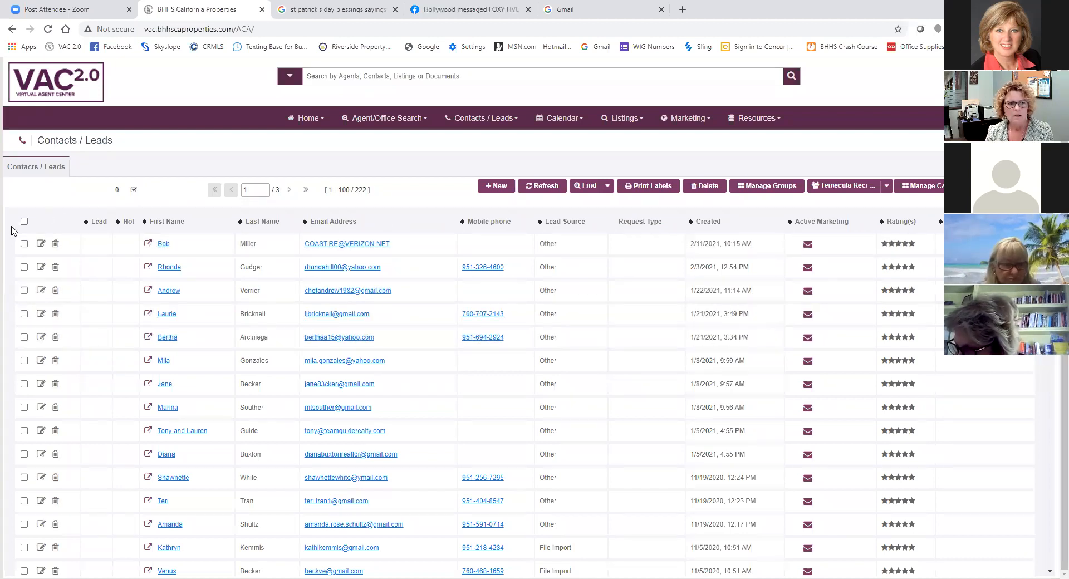
- Select all contacts on the first page of the Temecula Recruiting group
{"action": "key", "text": "ctrl"}
{"action": "key", "text": "ctrl"}
{"action": "key", "text": "ctrl"}
{"action": "key", "text": "ctrl"}
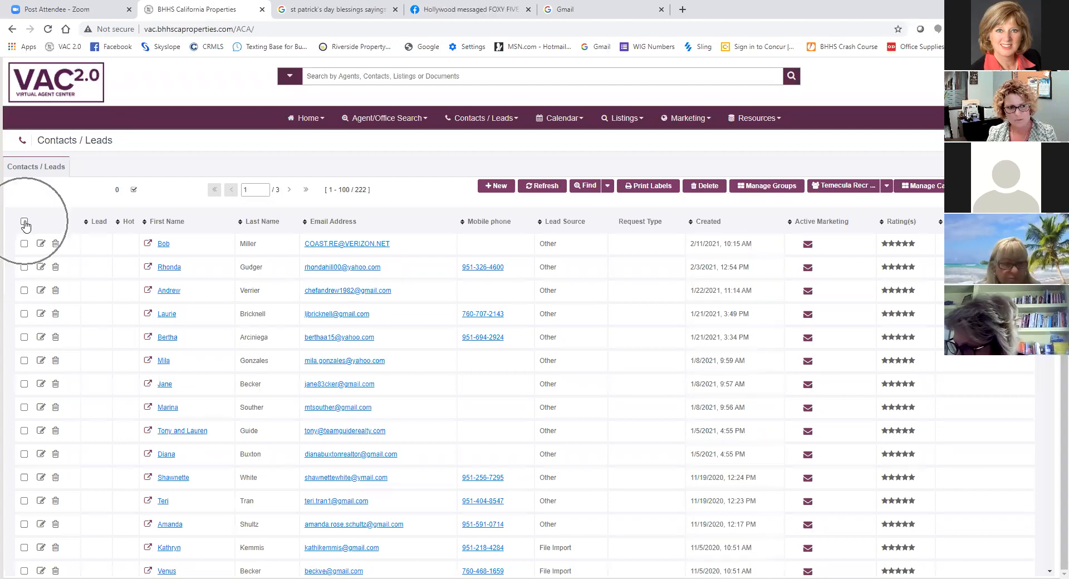
{"action": "left_click", "coordinate": [24, 222]}
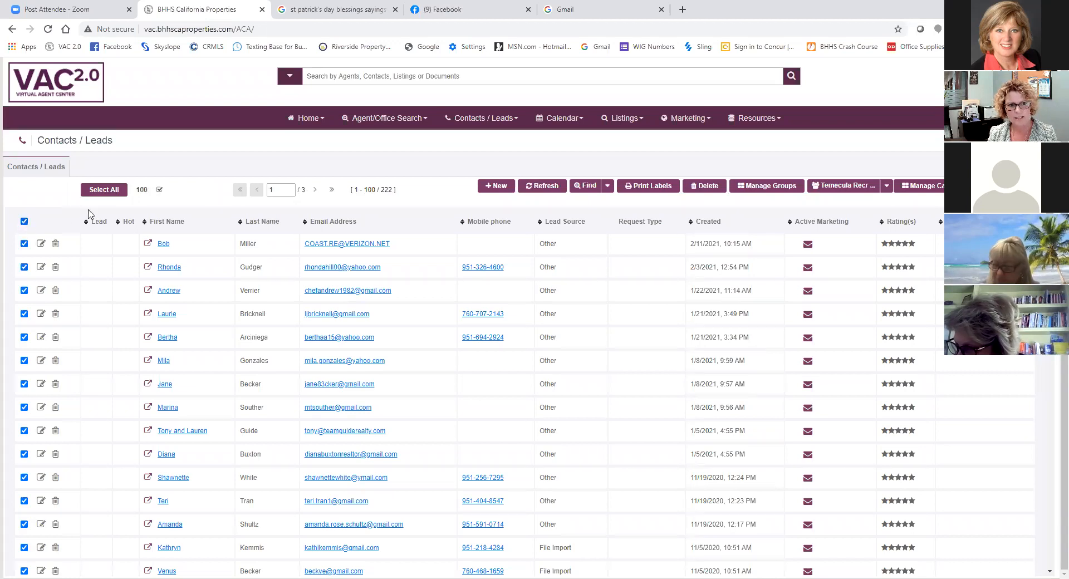
{"action": "scroll", "coordinate": [52, 477], "scroll_direction": "down", "scroll_amount": 1}
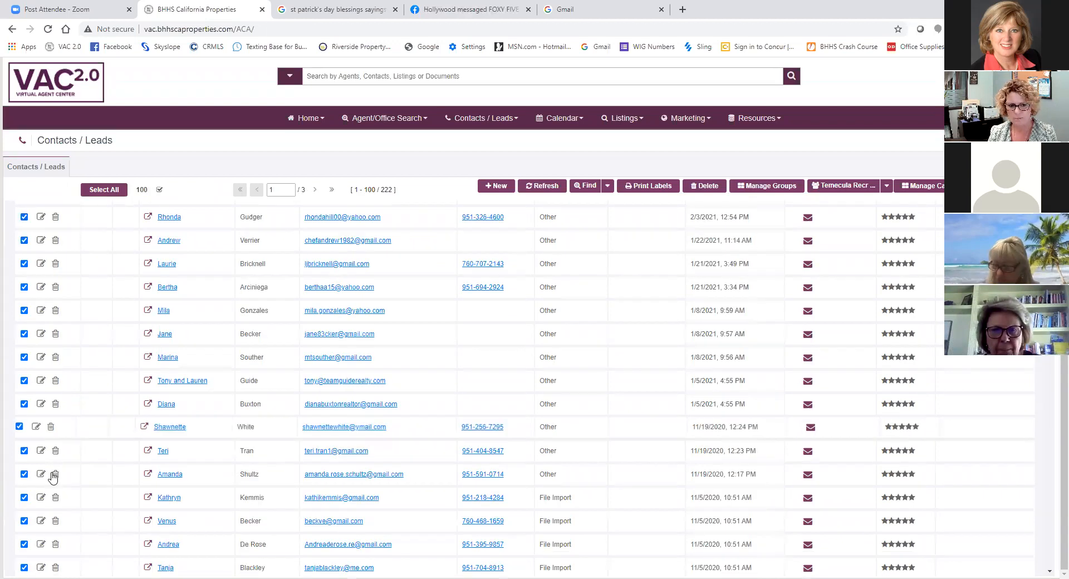
{"action": "scroll", "coordinate": [53, 477], "scroll_direction": "down", "scroll_amount": 4}
{"action": "scroll", "coordinate": [64, 299], "scroll_direction": "up", "scroll_amount": 5}
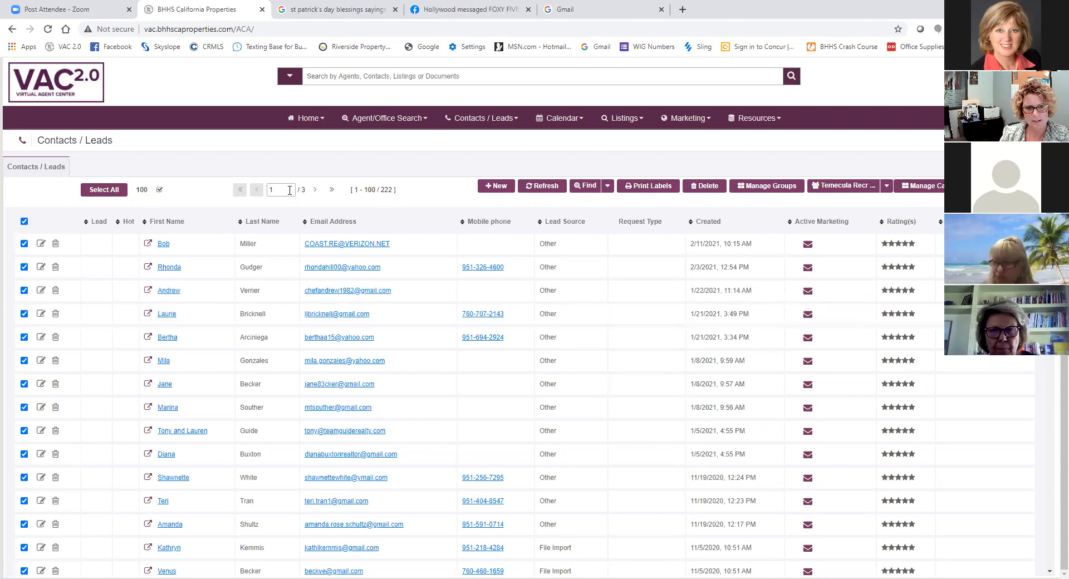
- Add all contacts on the second page of the group to the selection
{"action": "left_click", "coordinate": [316, 191]}
{"action": "key", "text": "ctrl"}
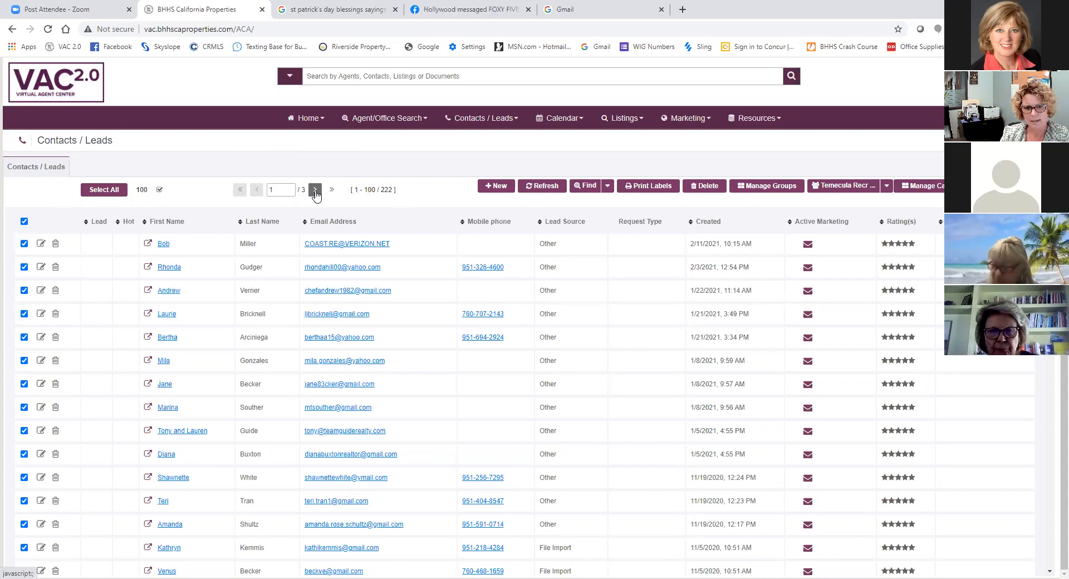
{"action": "left_click", "coordinate": [315, 191]}
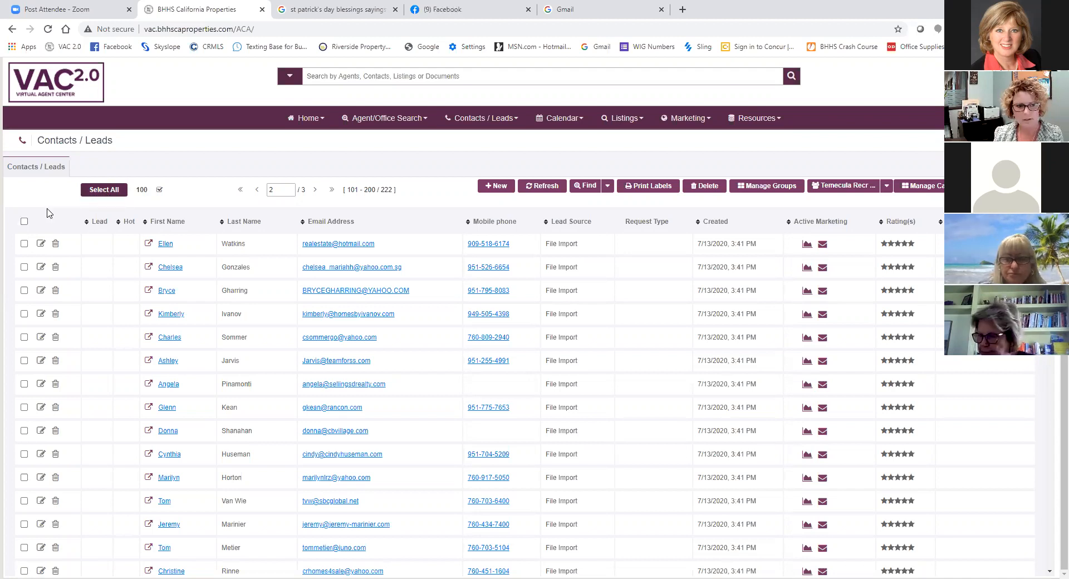
{"action": "left_click", "coordinate": [24, 222]}
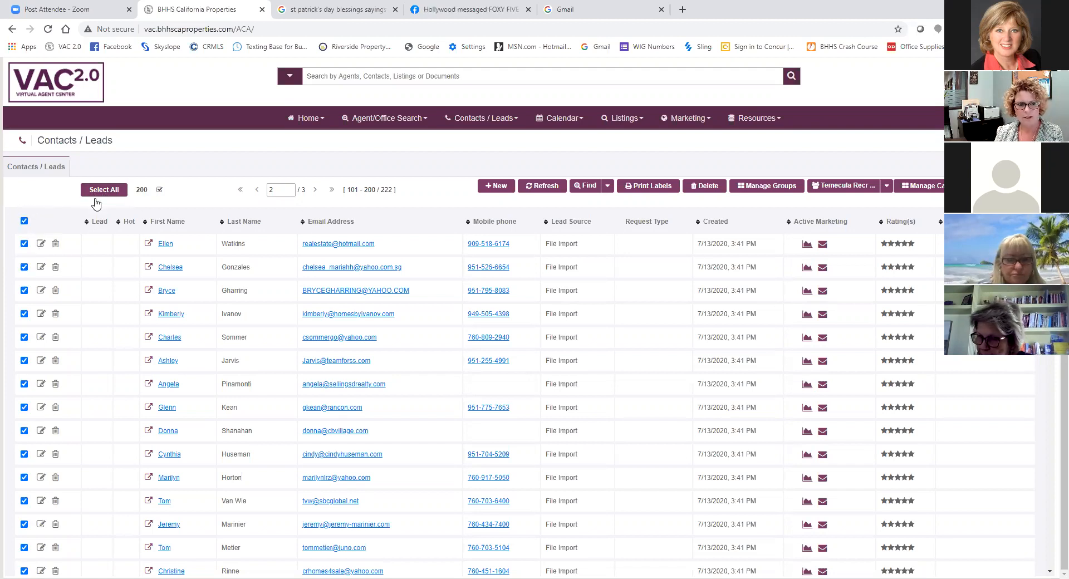
{"action": "key", "text": "ctrl"}
{"action": "key", "text": "ctrl"}
{"action": "key", "text": "ctrl"}
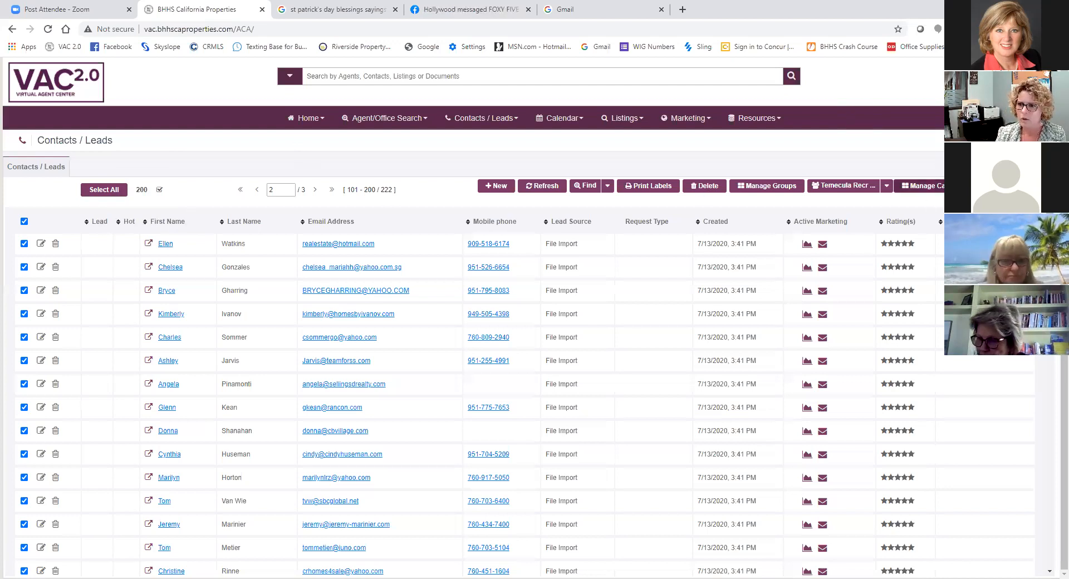
- Remove the 2020/2021 Holiday Campaign tag from the selected contacts and apply the personal 2021 Holiday Campaign tag
{"action": "left_click", "coordinate": [944, 189]}
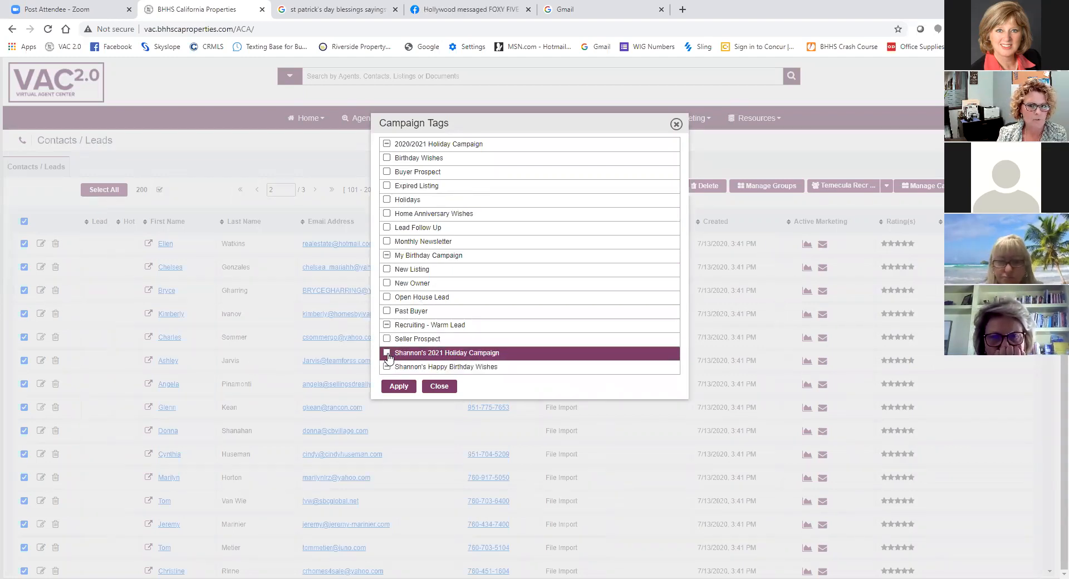
{"action": "left_click", "coordinate": [387, 146]}
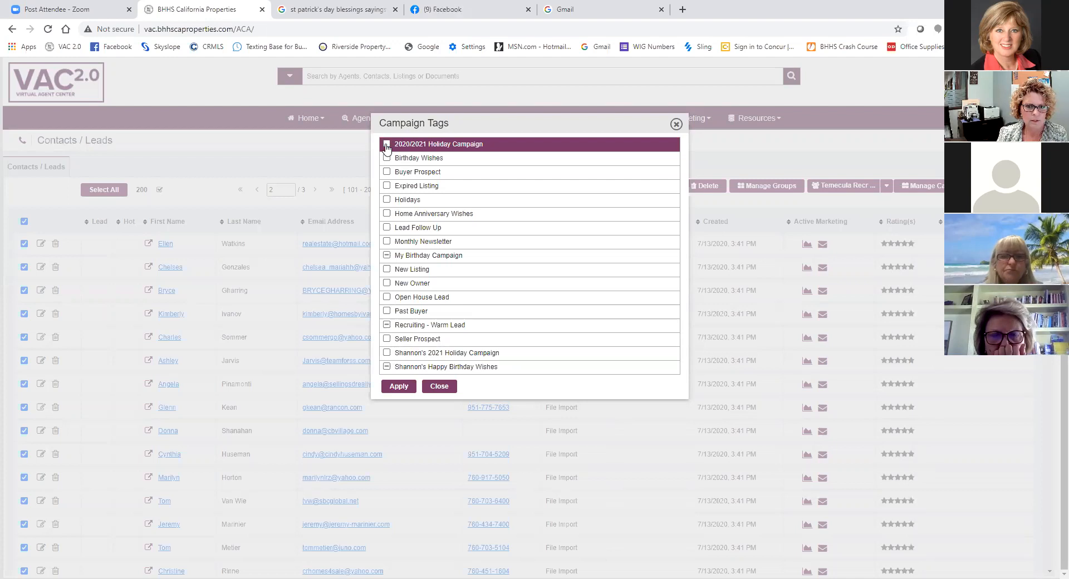
{"action": "left_click", "coordinate": [387, 146]}
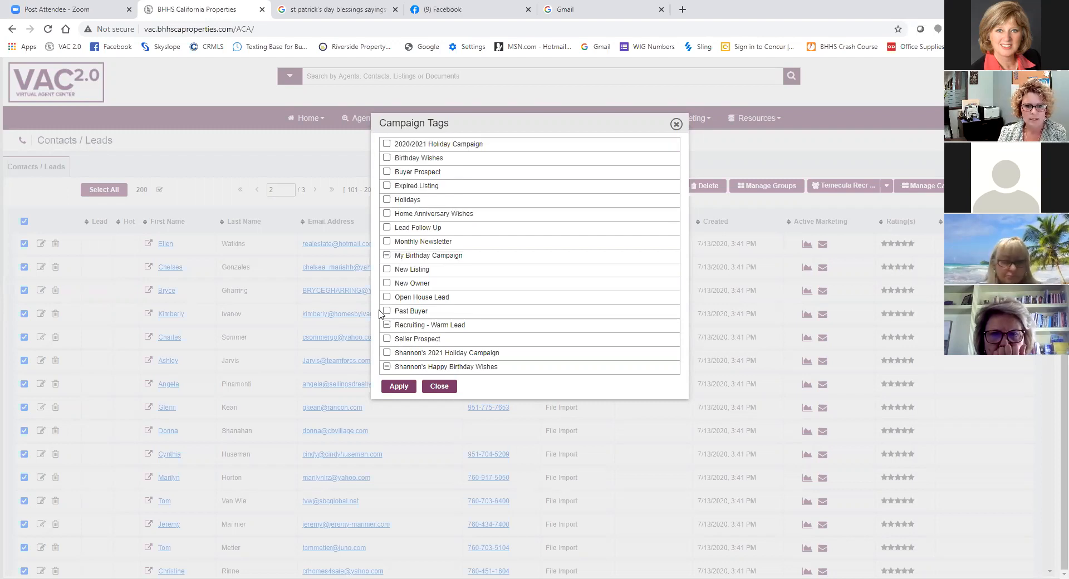
{"action": "left_click", "coordinate": [386, 354]}
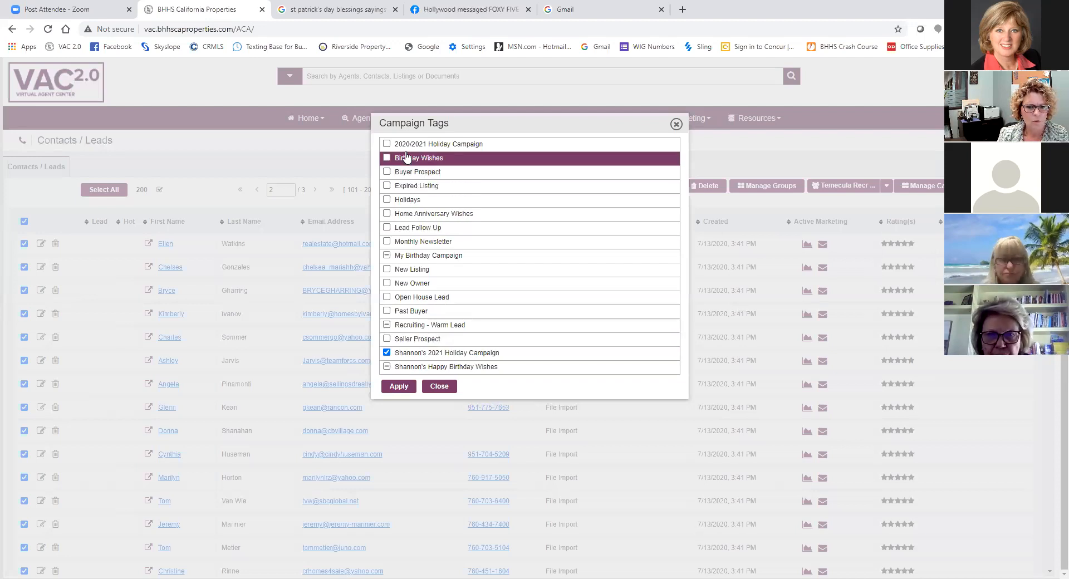
{"action": "left_click", "coordinate": [400, 389]}
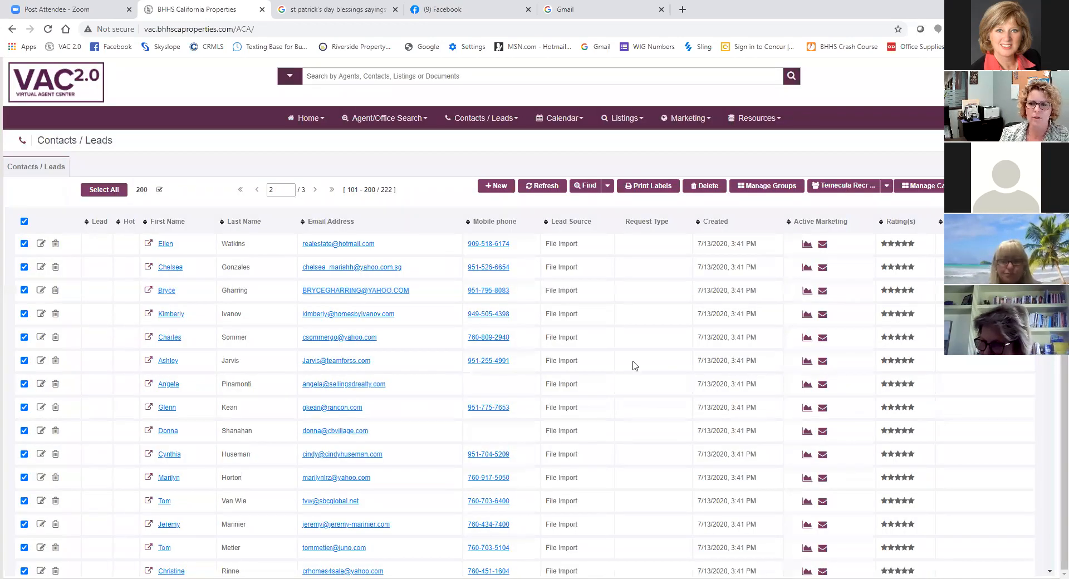
- Reopen the personal 2021 Holiday Campaign from the Drip Campaigns list and check its campaign tag
{"action": "left_click", "coordinate": [703, 123]}
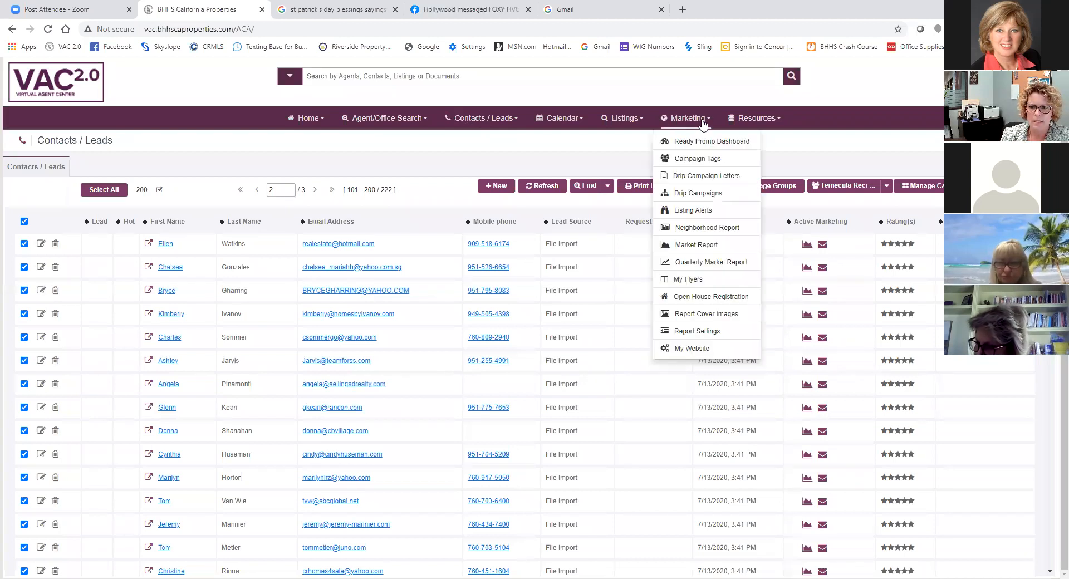
{"action": "left_click", "coordinate": [697, 195]}
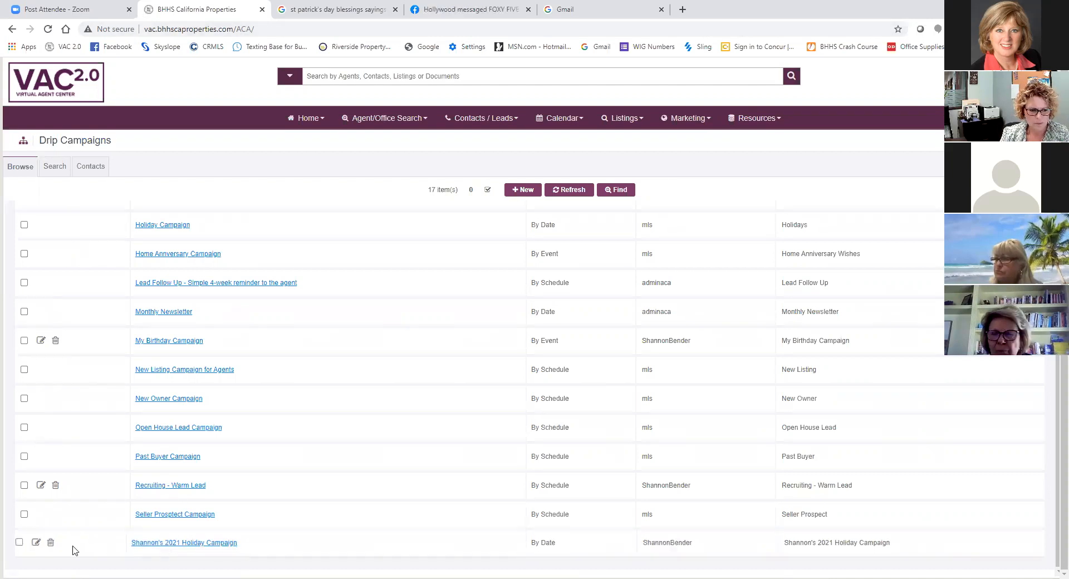
{"action": "left_click", "coordinate": [36, 543]}
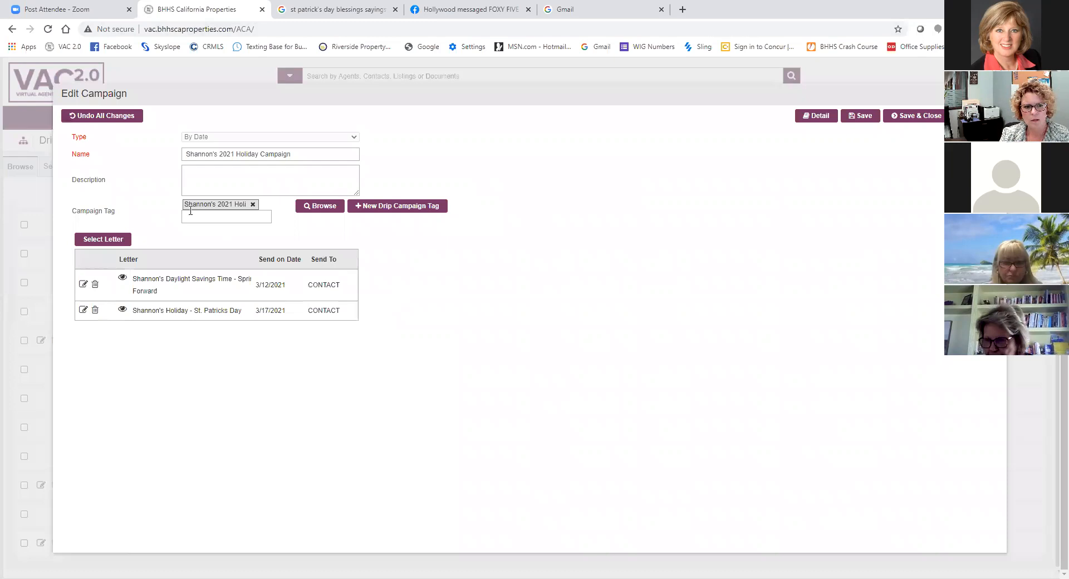
{"action": "key", "text": "ctrl"}
{"action": "key", "text": "ctrl"}
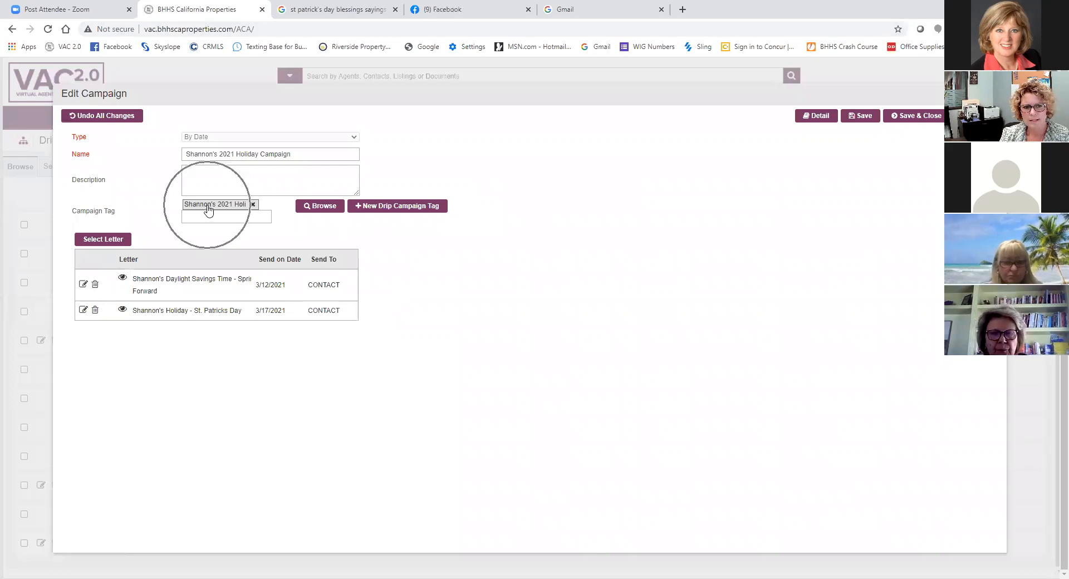
{"action": "key", "text": "ctrl"}
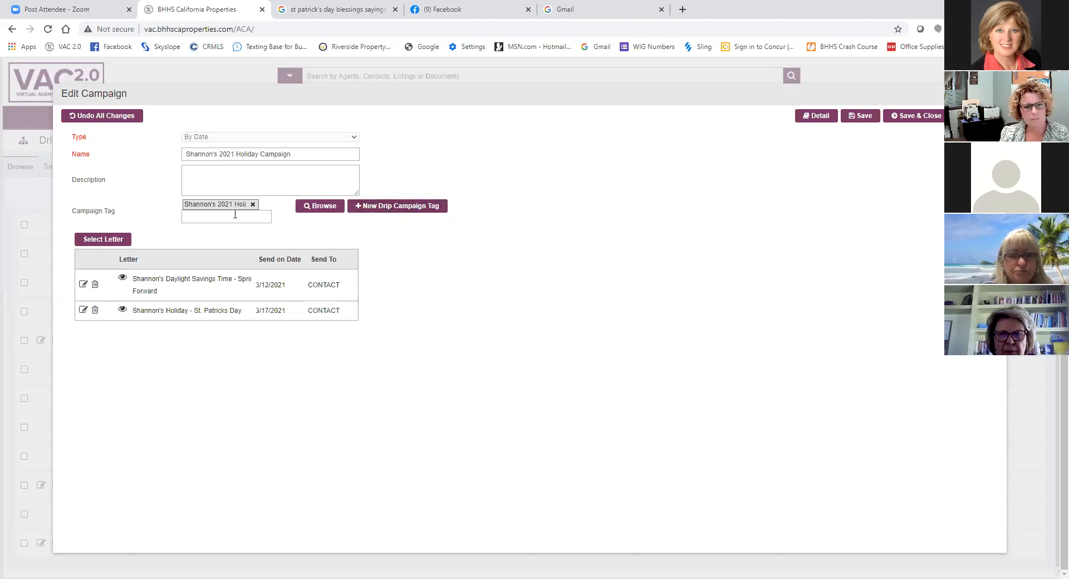
{"action": "left_click", "coordinate": [397, 207]}
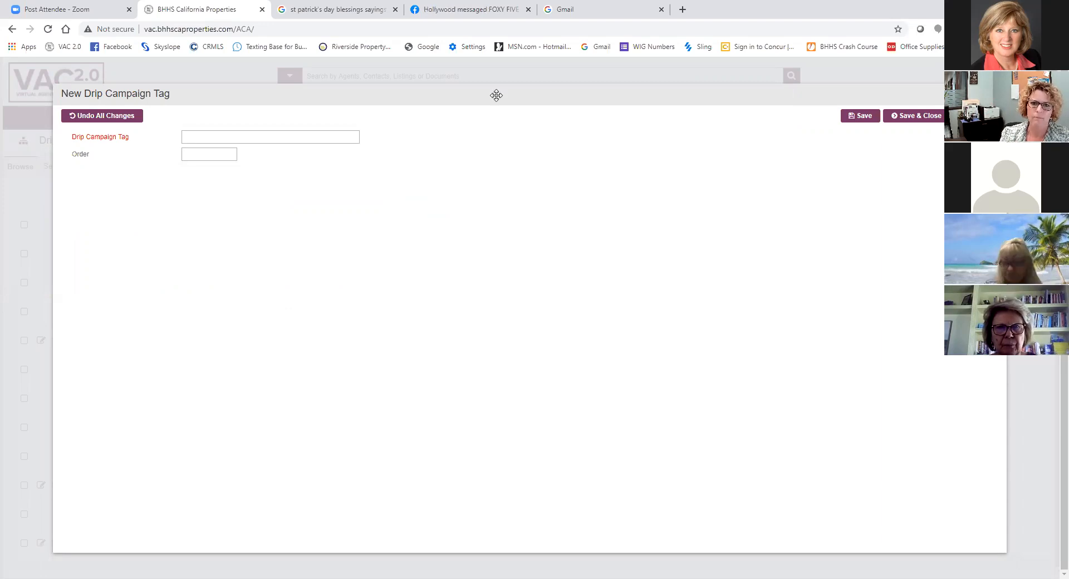
{"action": "mouse_move", "coordinate": [496, 95]}
{"action": "left_mouse_down"}
{"action": "mouse_move", "coordinate": [444, 81]}
{"action": "mouse_move", "coordinate": [506, 95]}
{"action": "left_mouse_up"}
{"action": "left_click_drag", "start_coordinate": [818, 96], "coordinate": [821, 71]}
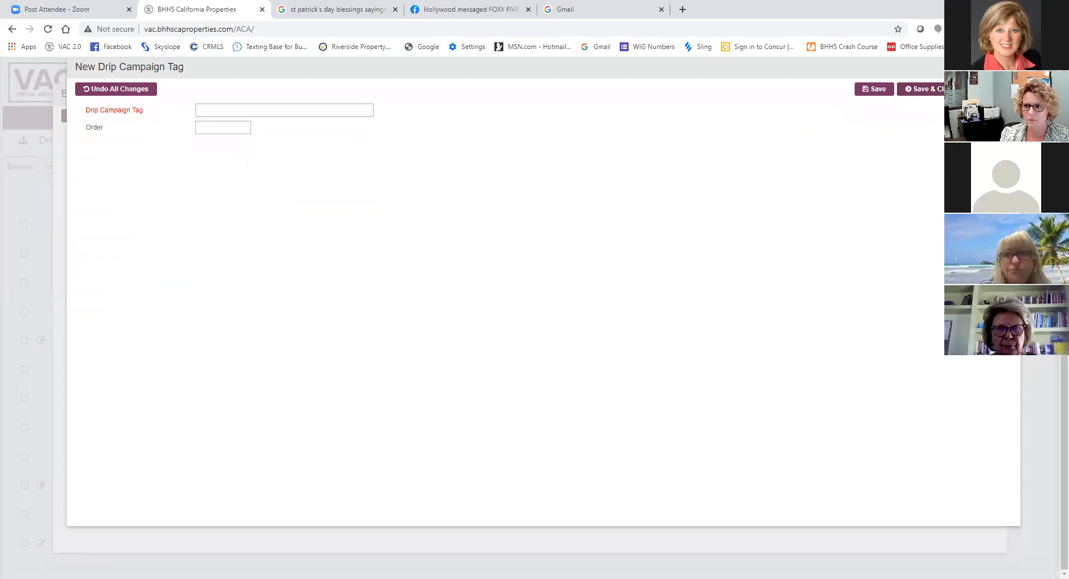
{"action": "left_click", "coordinate": [941, 89]}
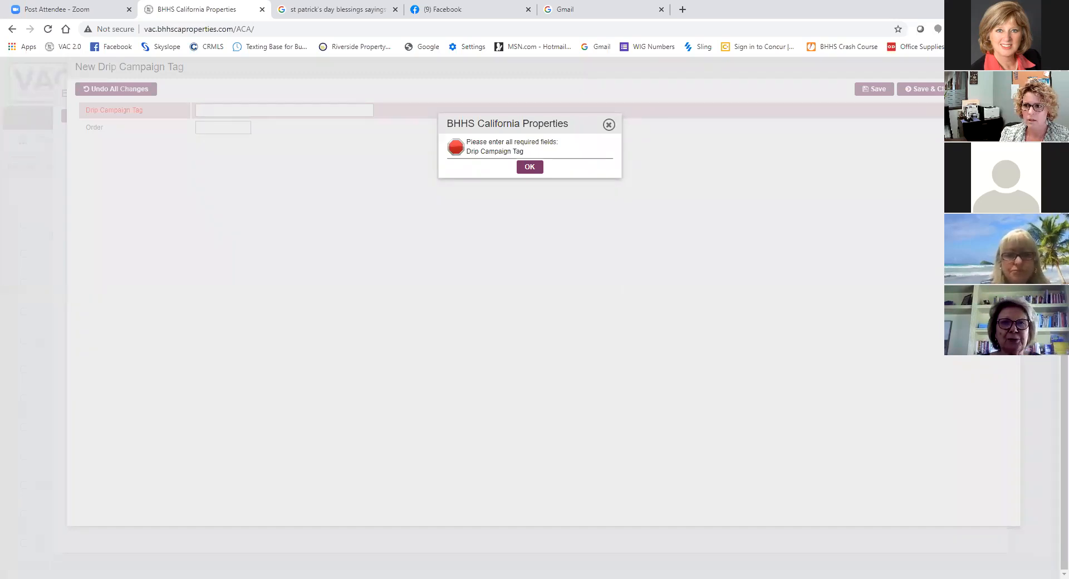
{"action": "left_click", "coordinate": [529, 167]}
{"action": "left_click", "coordinate": [522, 167]}
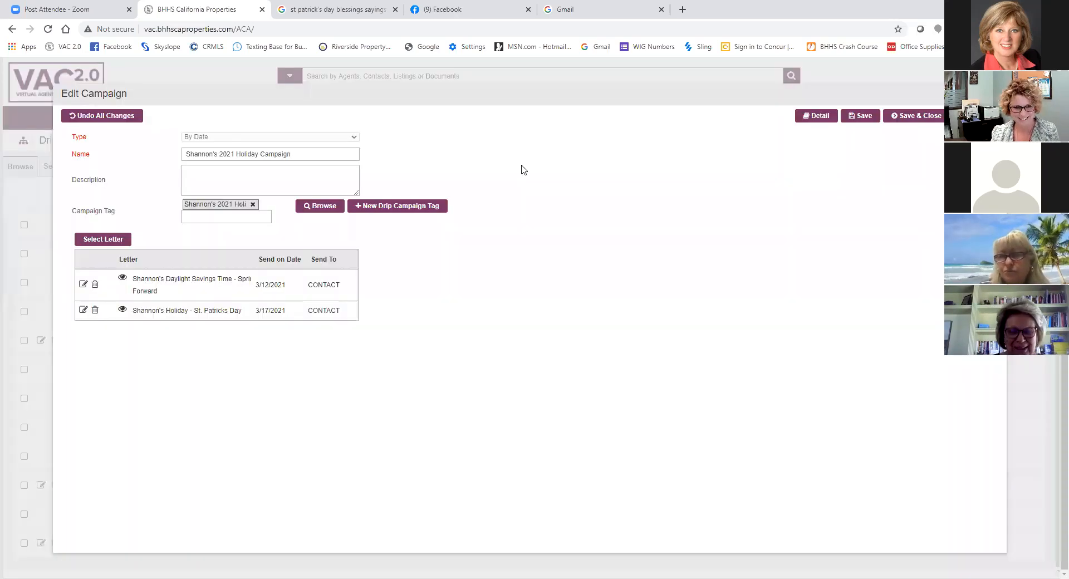
- Move the Edit Campaign window upward to uncover the 2021 Holiday Campaign row in the list behind it
{"action": "left_click_drag", "start_coordinate": [725, 95], "coordinate": [725, 67]}
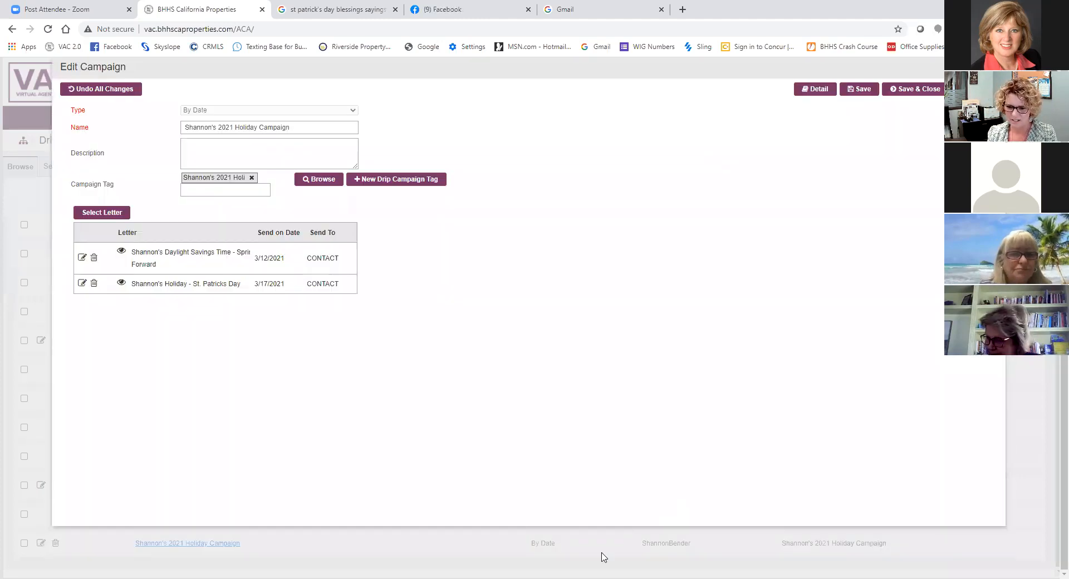